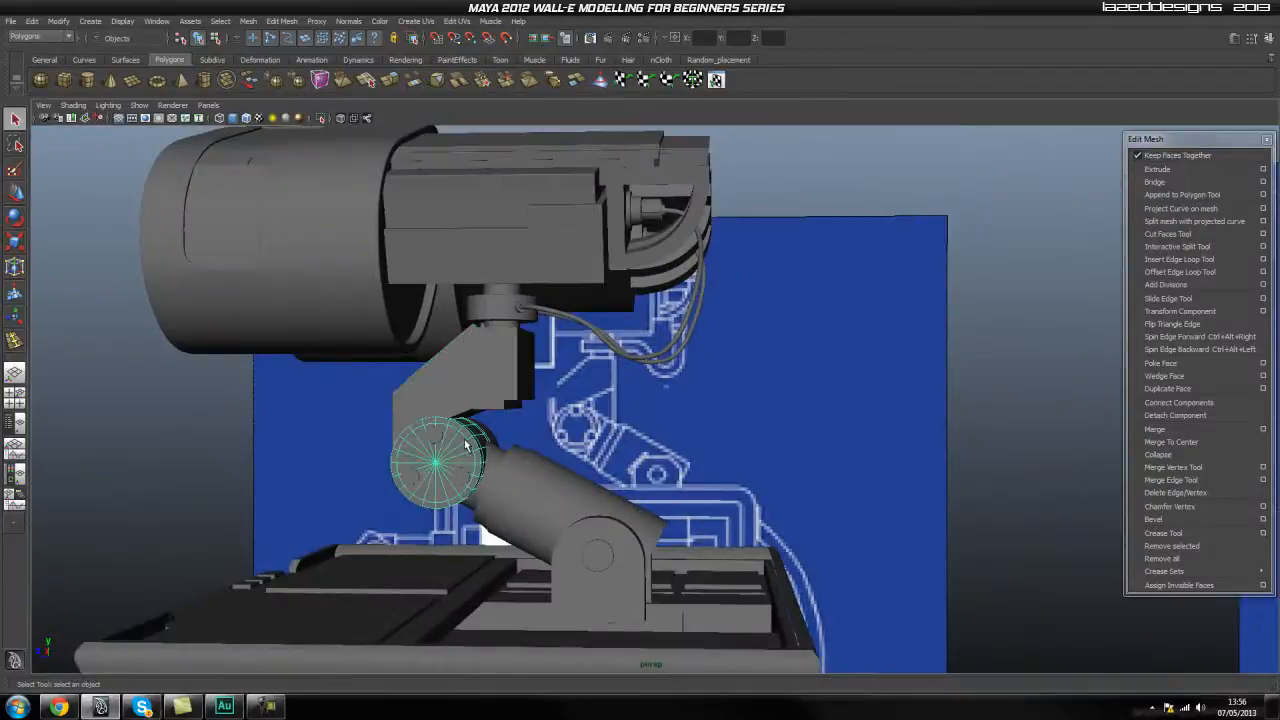
Examine the finished neck assembly from the side and rear, including the round connector below the head.
right_click_drag(553, 376, 597, 380, "alt")
left_click_drag(597, 380, 494, 386, "alt")
middle_click_drag(494, 386, 512, 440, "alt")
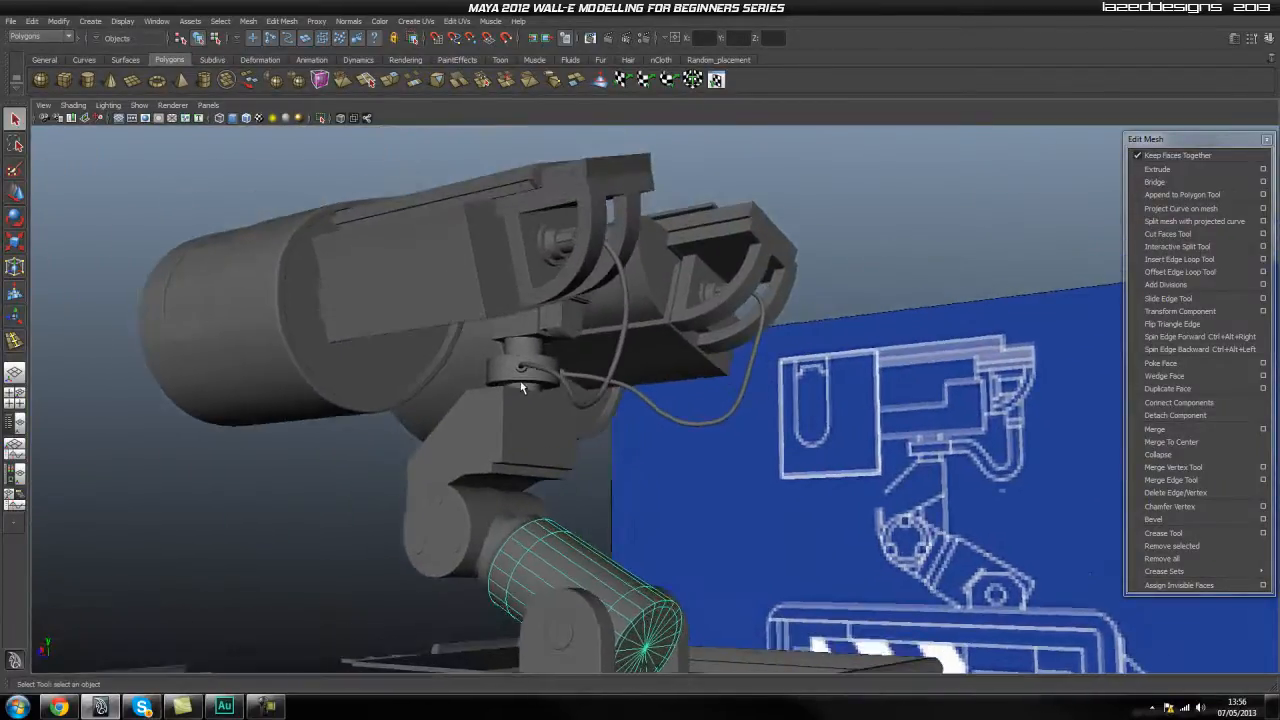
left_click_drag(561, 381, 624, 405, "alt")
mouse_move(624, 405)
middle_mouse_down("alt")
mouse_move(618, 380)
mouse_move(613, 408)
middle_mouse_up("alt")
left_click_drag(613, 408, 523, 371, "alt")
scroll(523, 371, "up", 3)
middle_click_drag(530, 390, 578, 551, "alt")
left_click_drag(578, 551, 634, 434, "alt")
Inspect the neck block and its cylindrical pivot joint from the front of the finished robot.
scroll(517, 437, "up", 3)
left_click(576, 405)
left_click(567, 505)
left_click_drag(567, 505, 655, 513, "alt")
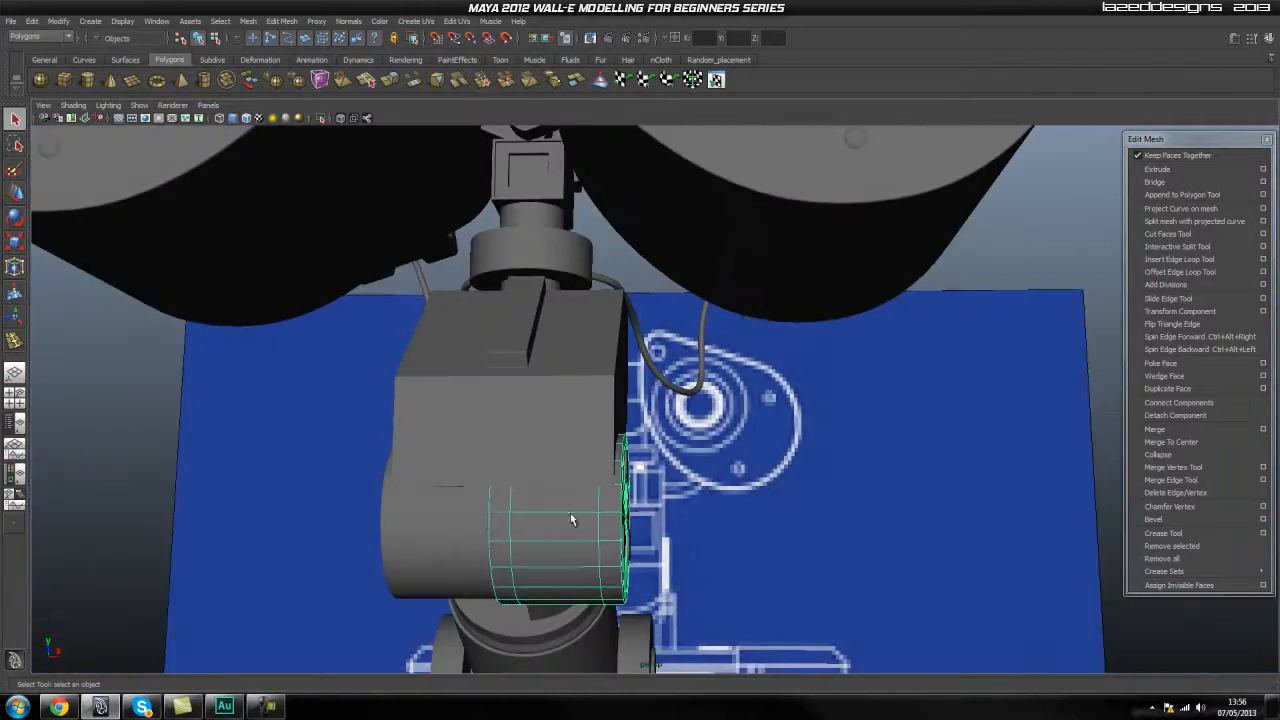
left_click_drag(445, 524, 460, 402, "alt")
left_click(480, 466)
left_click(549, 463)
left_click(420, 466)
Examine the mesh of the finished upper body shell around its front, side panels and recessed lid.
left_click_drag(420, 482, 676, 488, "alt")
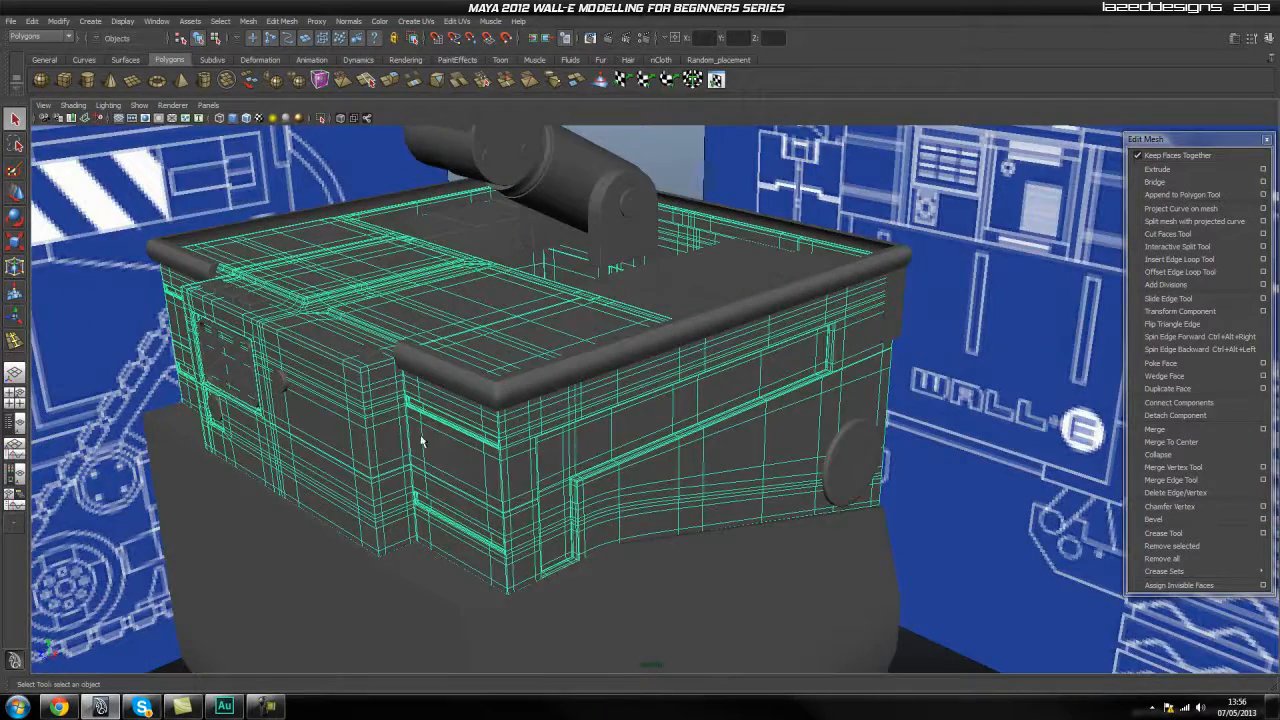
middle_click_drag(412, 376, 426, 417, "alt")
right_click_drag(426, 417, 484, 426, "alt")
left_click_drag(484, 426, 522, 452, "alt")
left_click_drag(431, 440, 490, 439, "alt")
left_click_drag(790, 379, 517, 421, "alt")
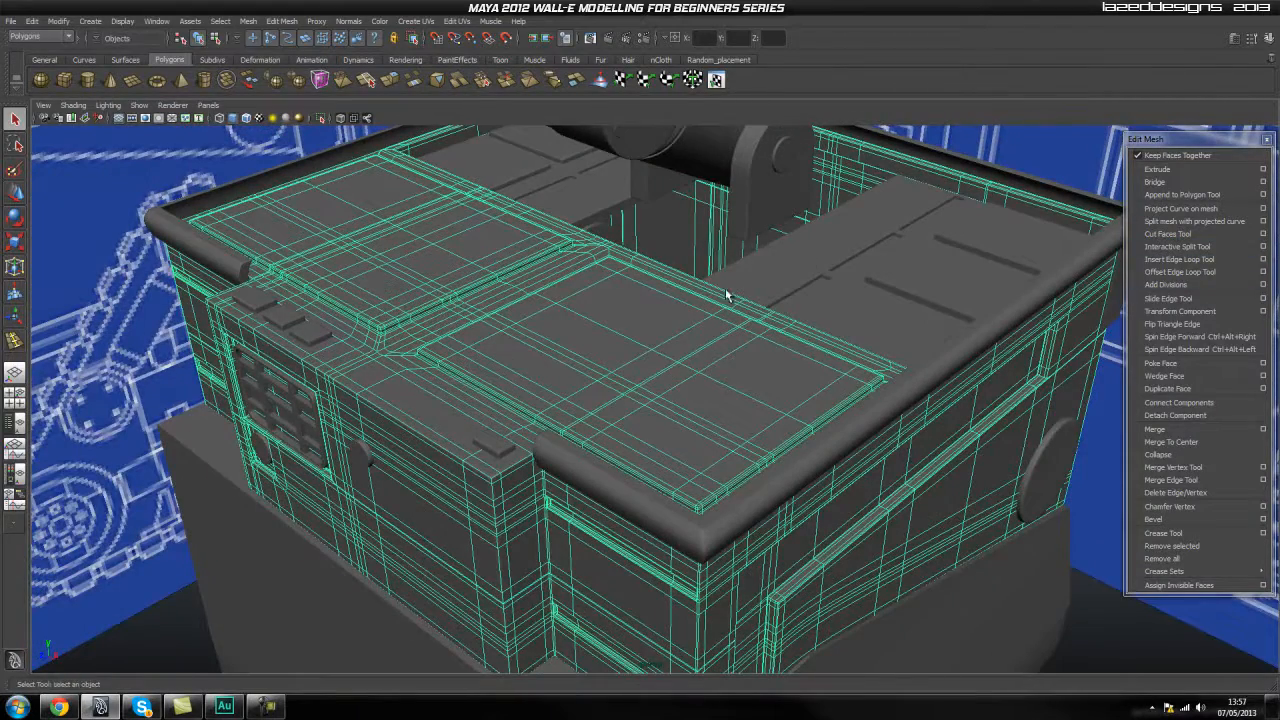
middle_click_drag(733, 297, 651, 352, "alt")
left_click(651, 347)
Compare the simple lower body block with the detailed upper shell, then review the whole body.
left_click_drag(542, 344, 400, 423, "alt")
left_click(411, 399)
left_click(399, 477)
left_click(385, 418)
left_click(394, 476)
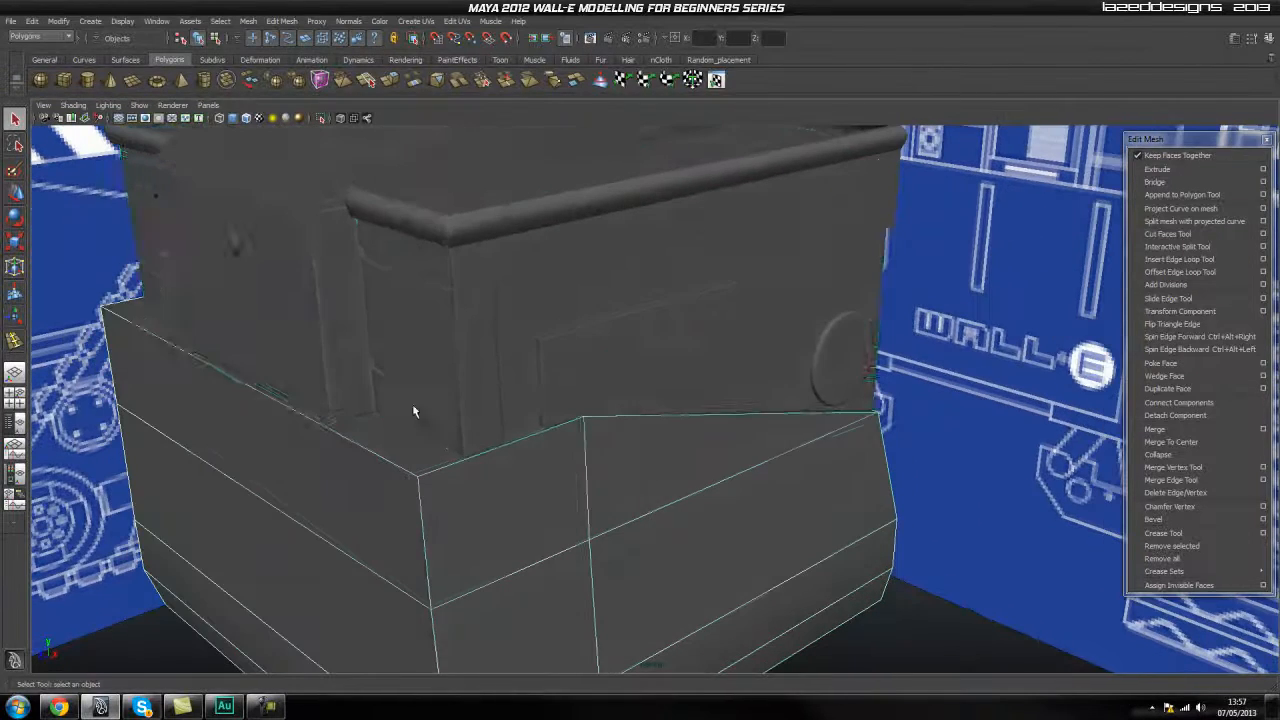
left_click(447, 400)
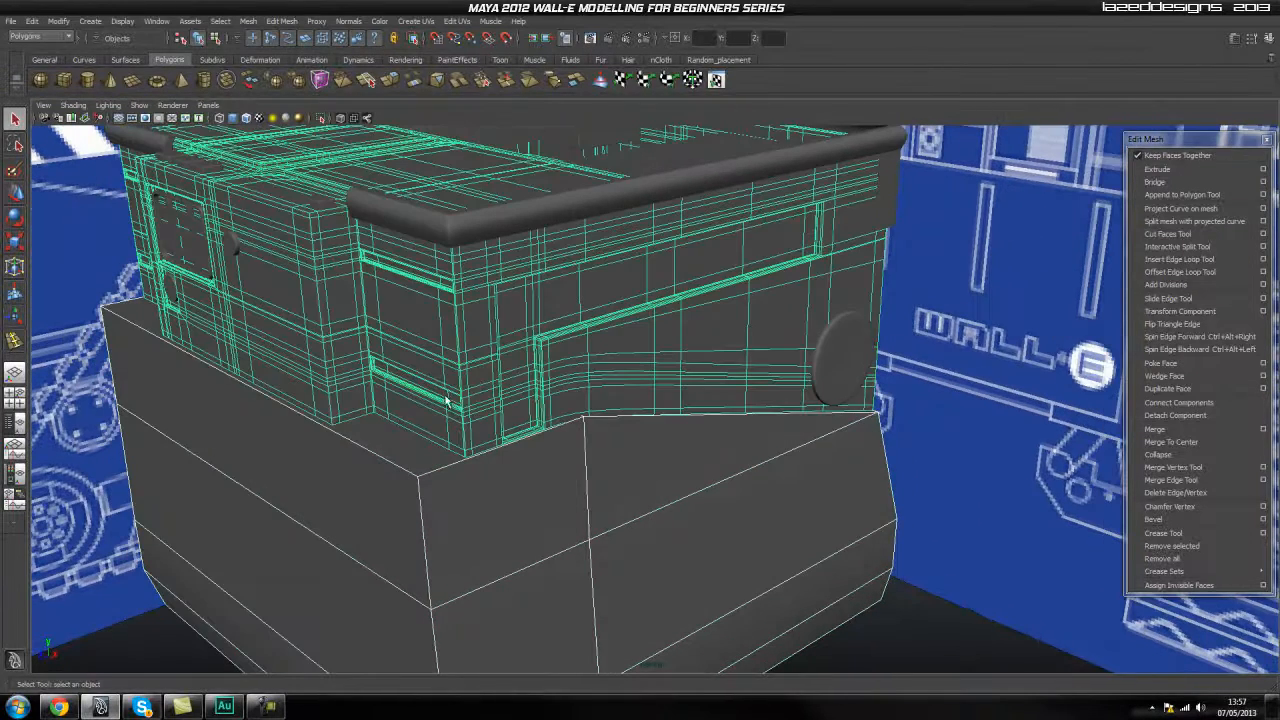
left_click(957, 580)
left_click_drag(606, 477, 515, 375, "alt")
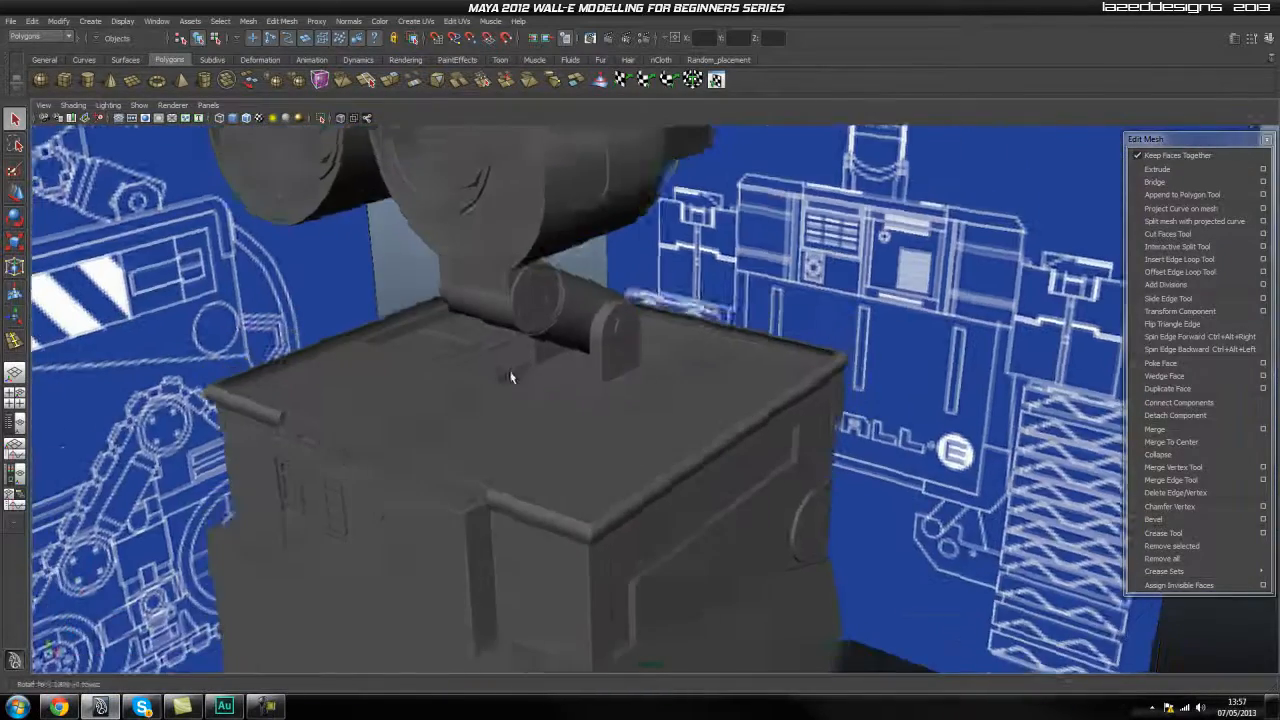
middle_click_drag(515, 375, 515, 327, "alt")
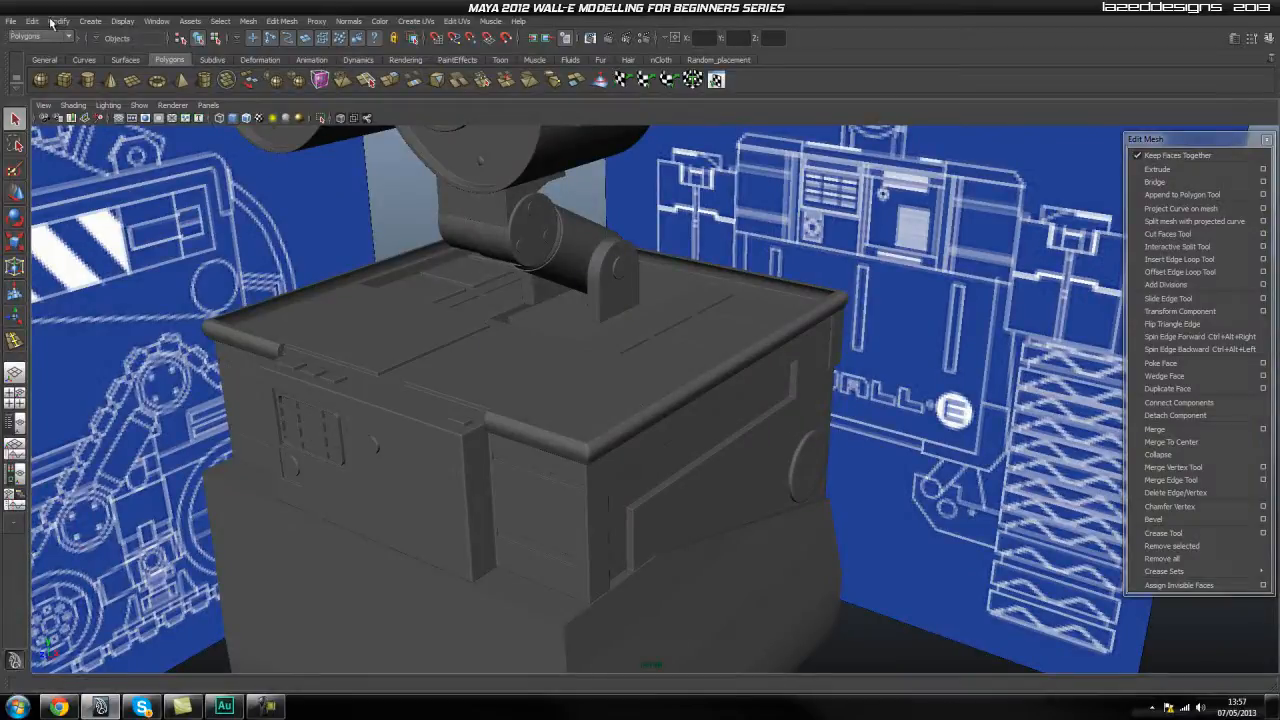
Open the scene walle_highpoly.mb without saving the changes to walle_personal.mb.
left_click(15, 24)
left_click(40, 48)
left_click(463, 209)
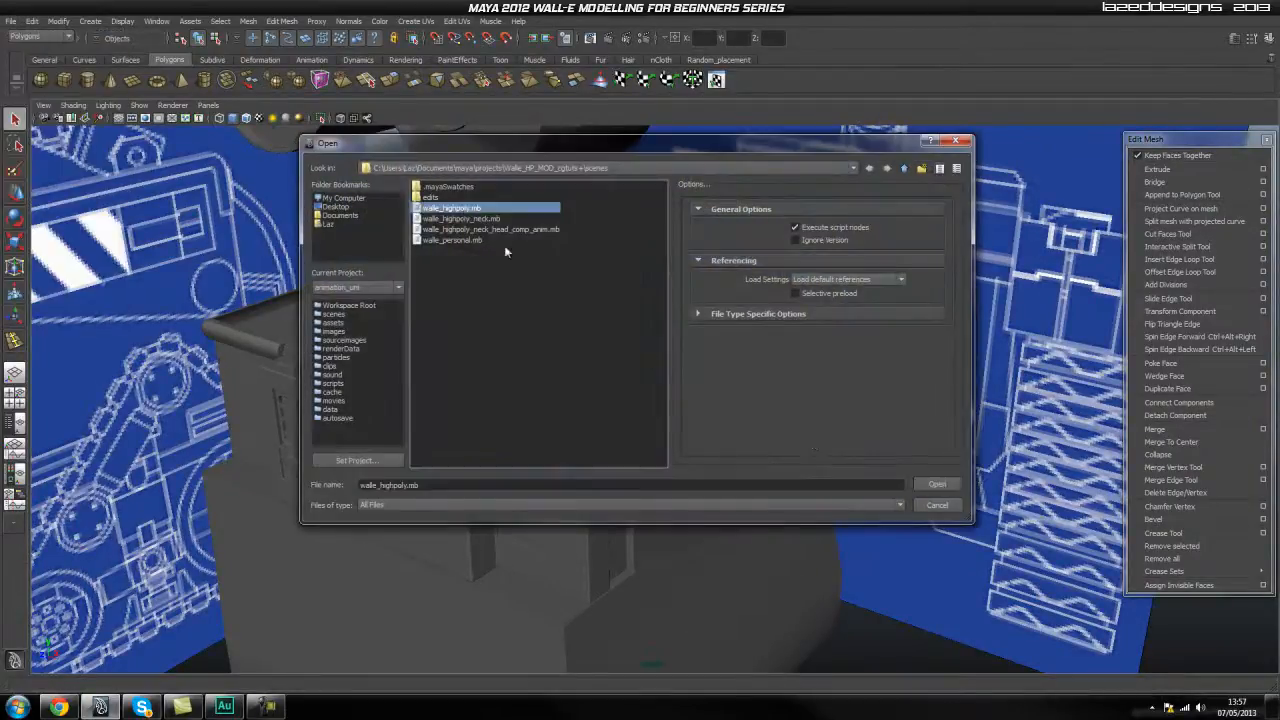
left_click(938, 487)
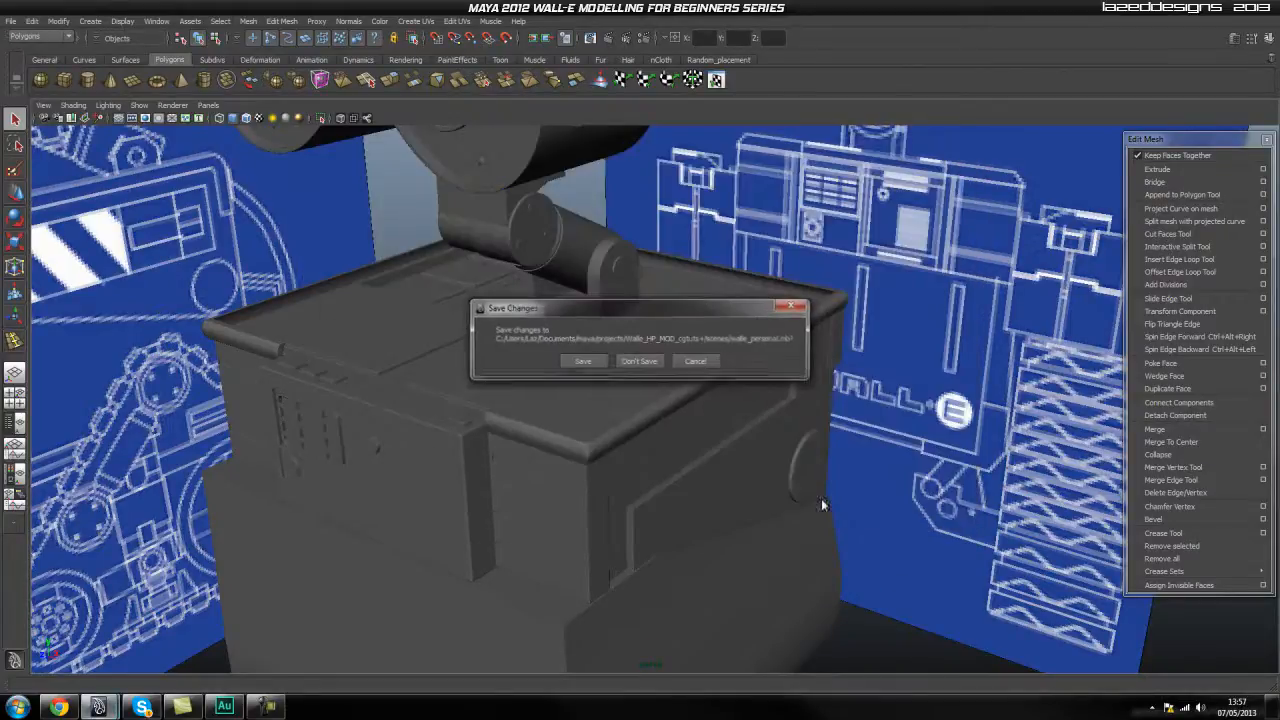
left_click(632, 372)
Create a polygon cube in the side view for the upper neck, directly beneath the head's round connector.
left_click_drag(781, 442, 690, 436, "alt")
scroll(600, 445, "up", 4)
middle_click_drag(538, 462, 625, 461, "alt")
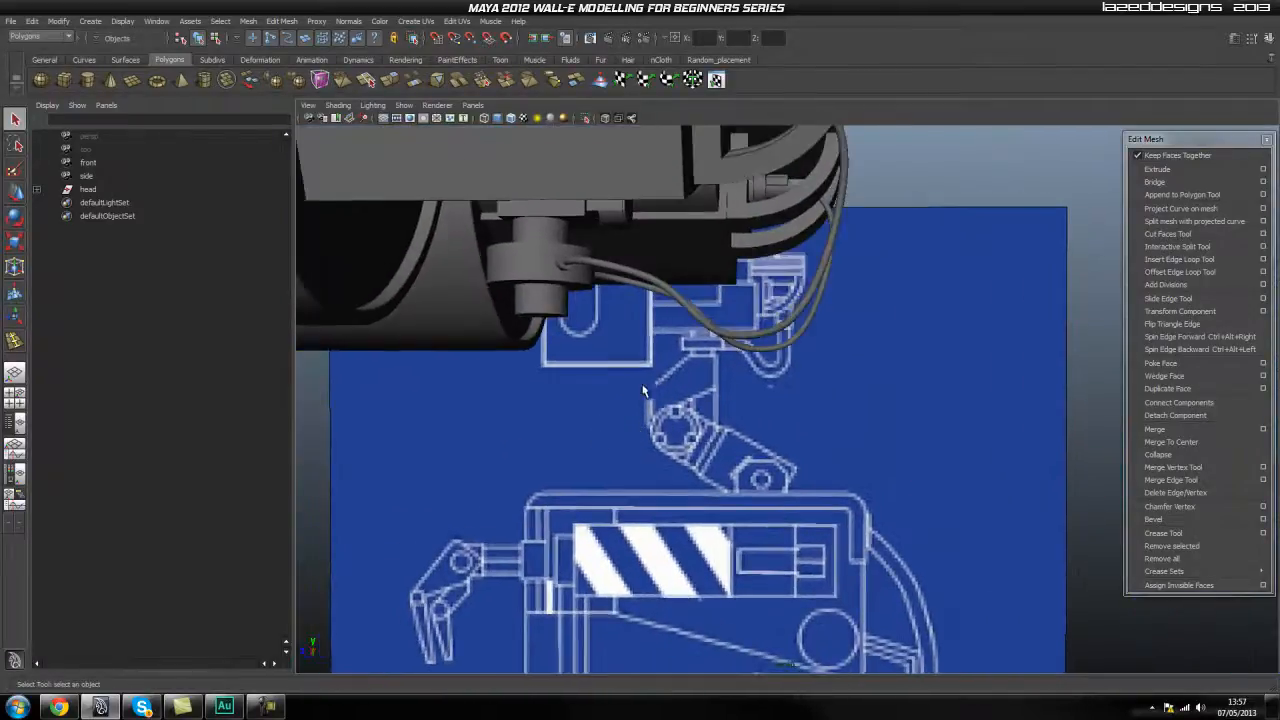
scroll(724, 397, "down", 4)
key("space")
left_click(764, 438)
scroll(679, 398, "up", 6)
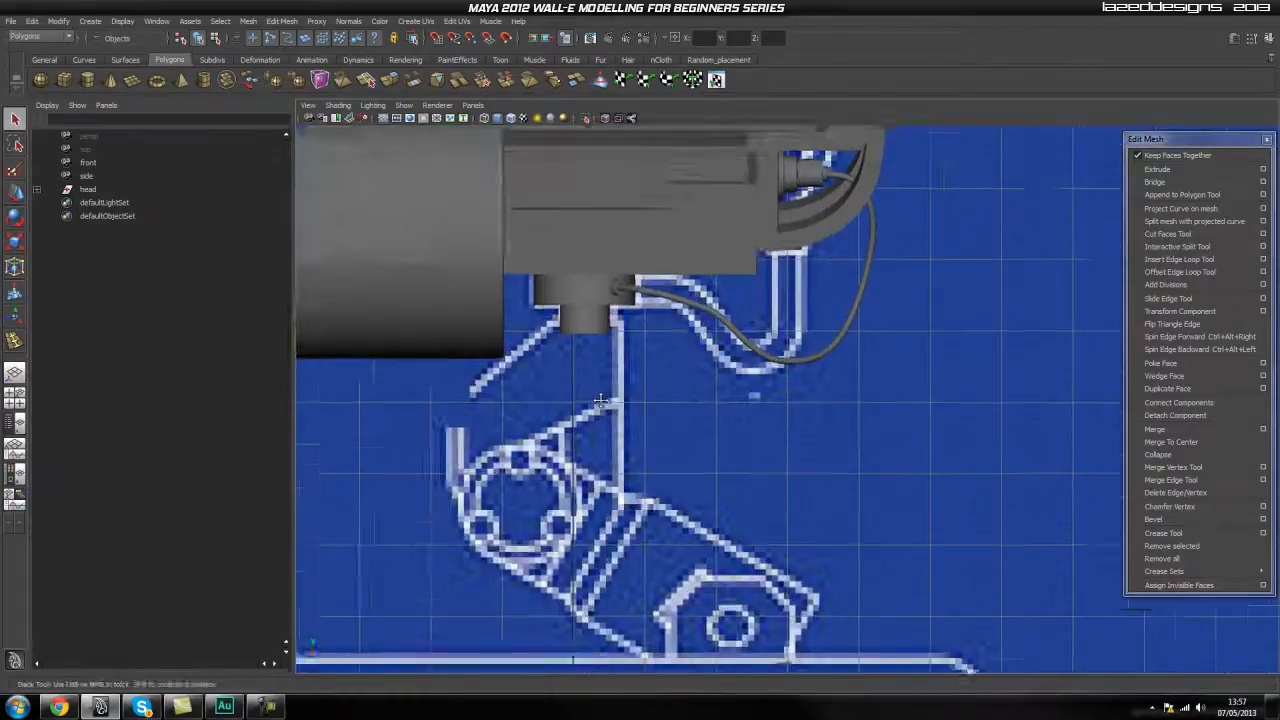
scroll(679, 398, "up", 2)
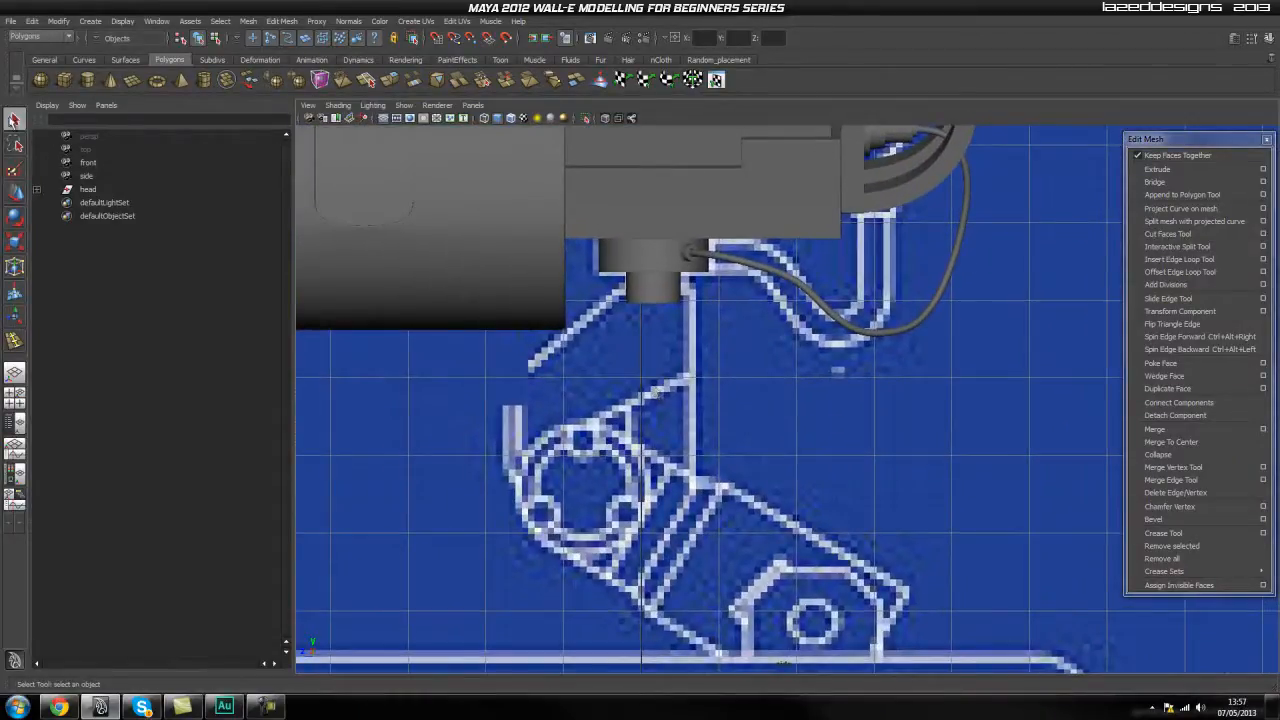
left_click(60, 80)
left_click_drag(628, 297, 687, 388)
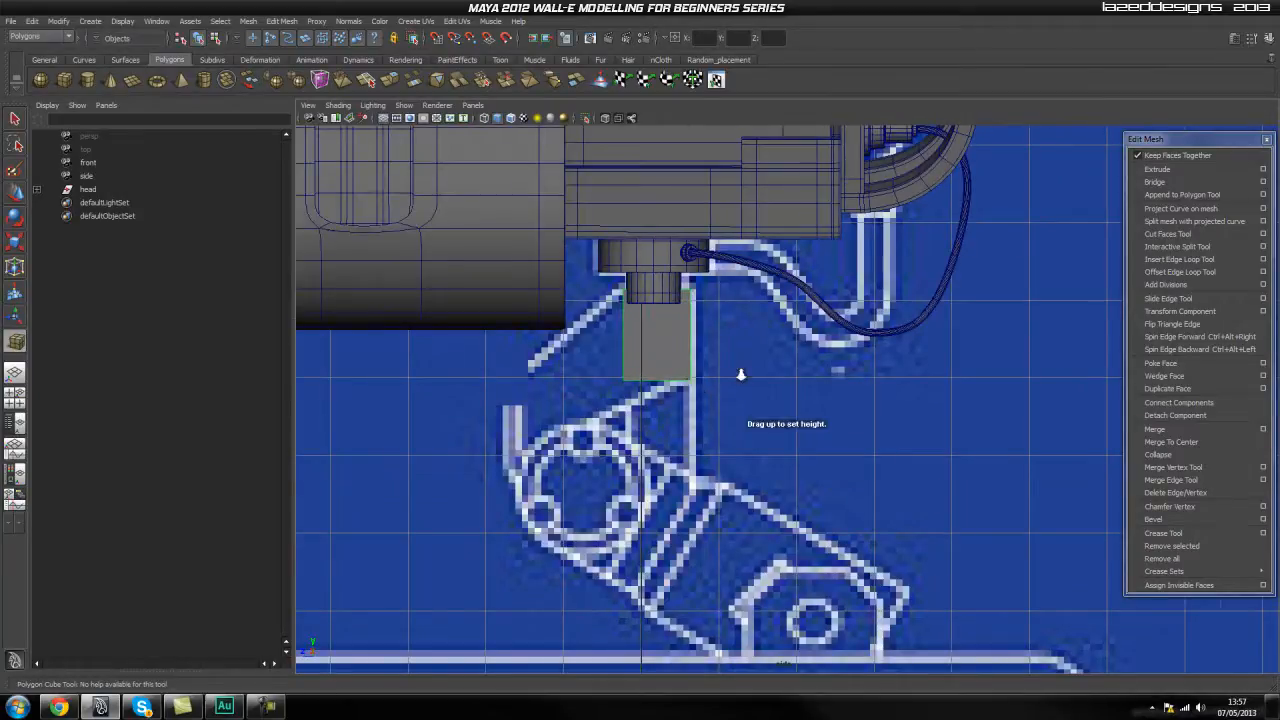
scroll(746, 369, "up", 2)
middle_click_drag(725, 368, 754, 389, "alt")
Centre the neck cube under the head in the front view and fit its width to the blueprint.
key("space")
left_click_drag(630, 364, 649, 390)
middle_click_drag(650, 381, 578, 370, "alt")
left_click_drag(576, 358, 635, 358)
key("w")
key("r")
key("w")
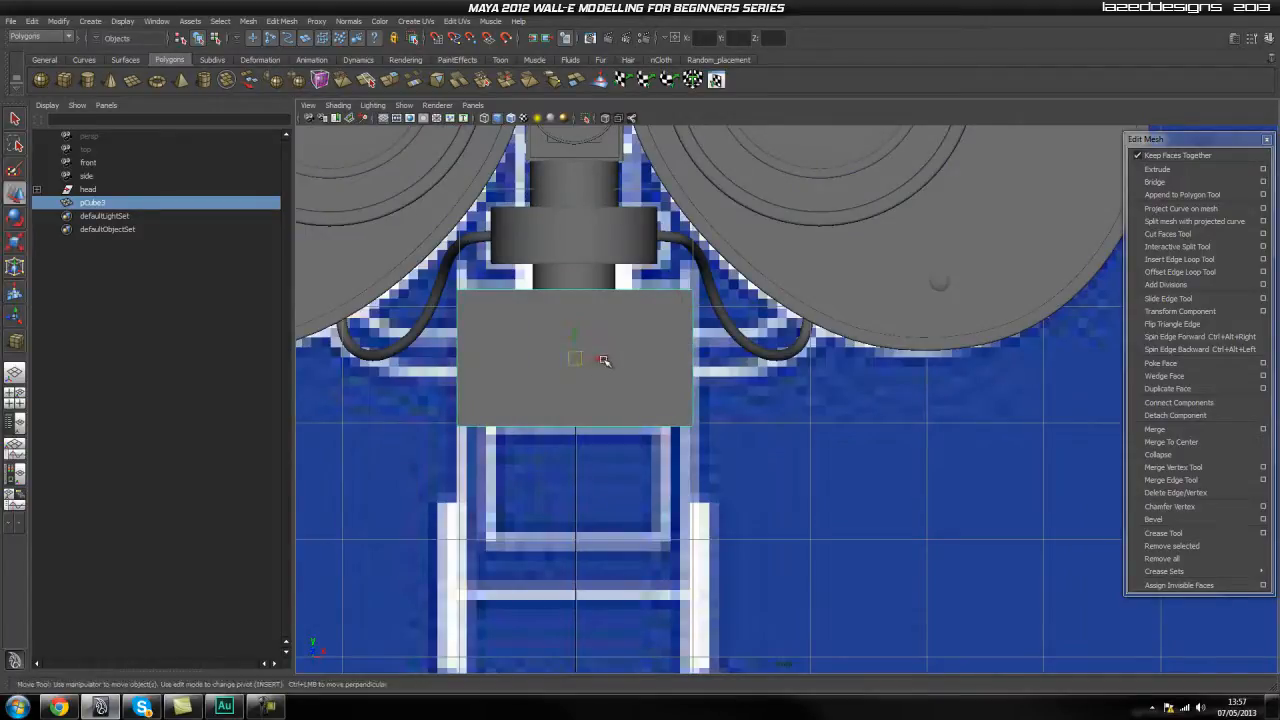
Extrude the neck cube's front face forward to the front edge of the blueprint's neck.
key("space")
left_click_drag(601, 360, 652, 366)
scroll(662, 390, "up", 5)
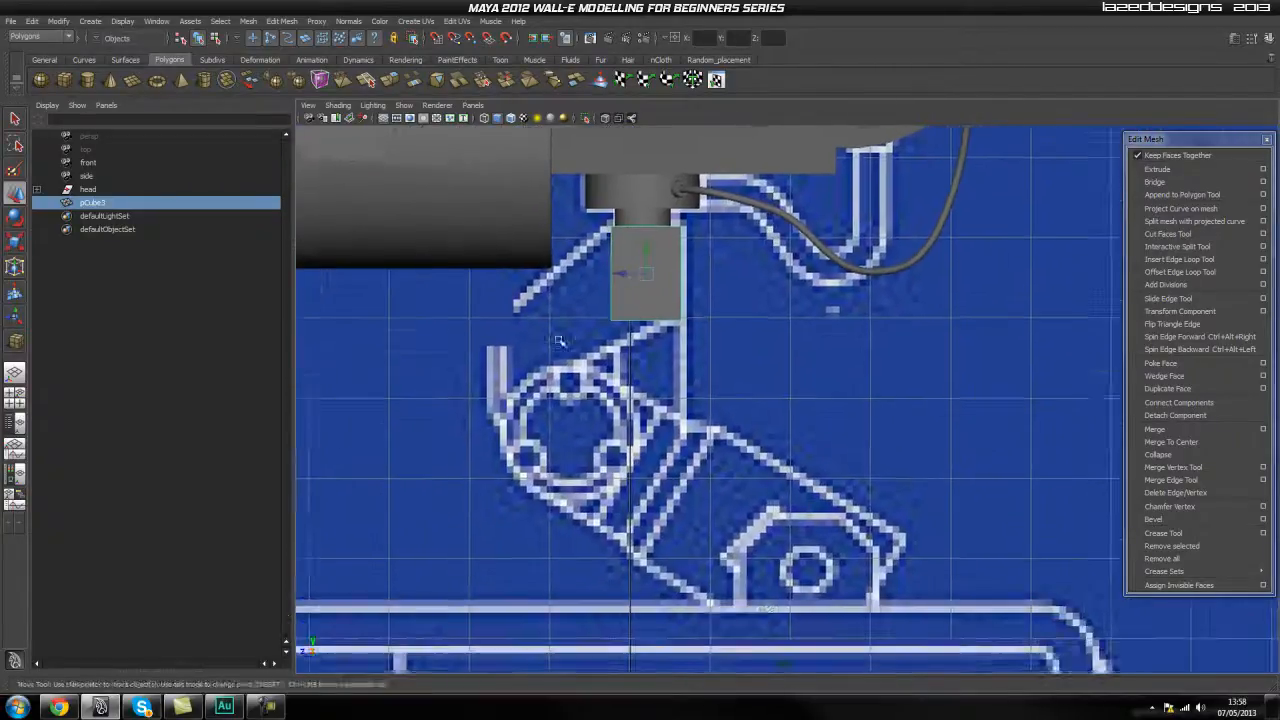
right_click_drag(614, 367, 566, 367)
scroll(527, 293, "up", 1)
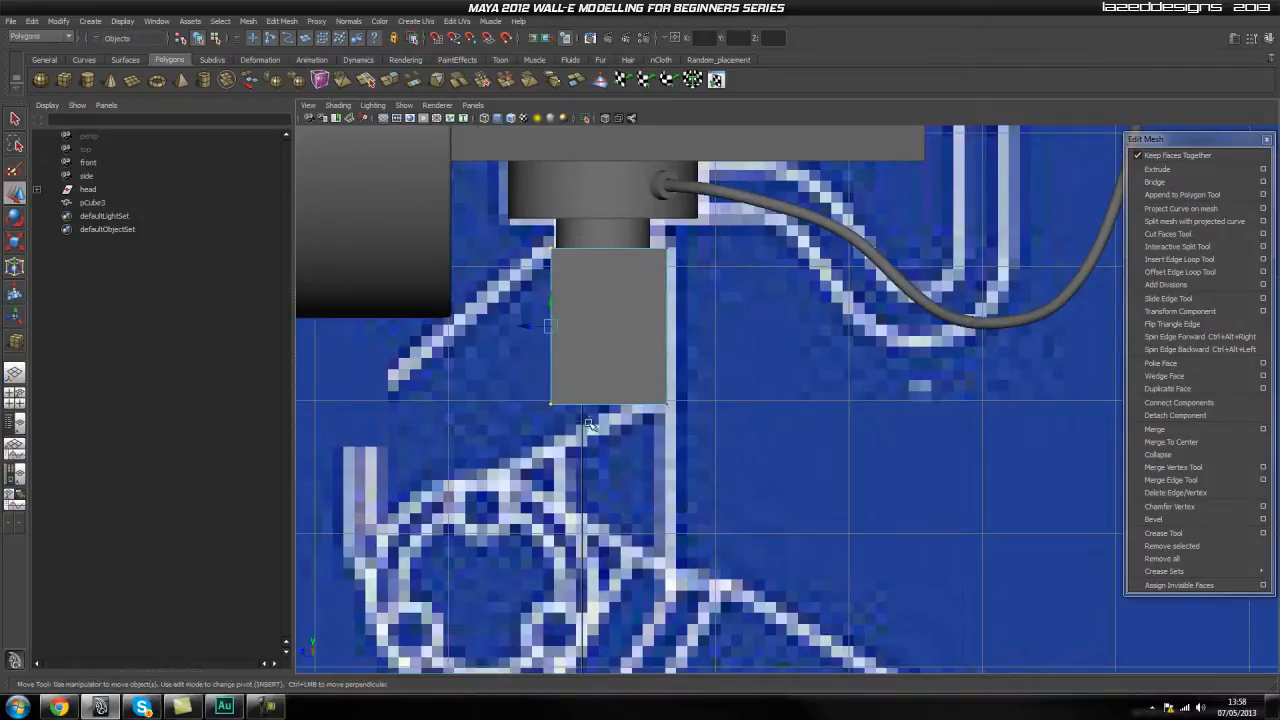
key("space")
left_click_drag(591, 327, 595, 372)
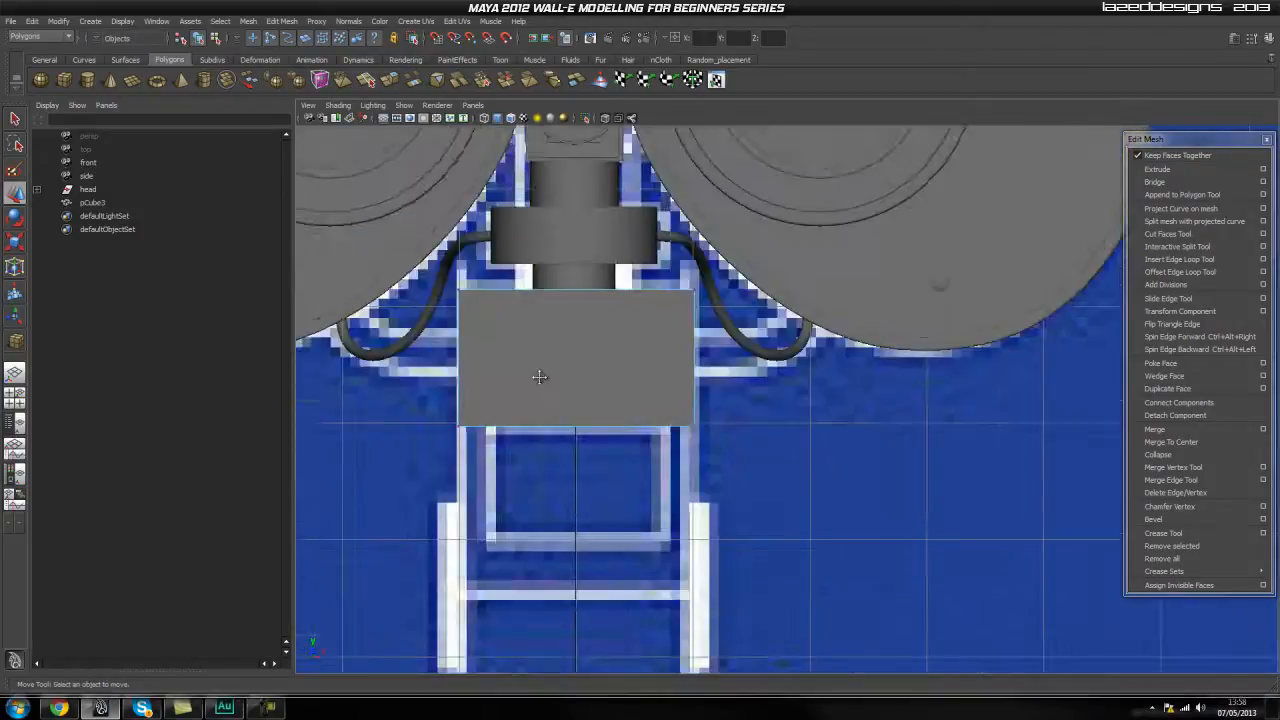
middle_click_drag(543, 380, 549, 353, "alt")
right_click_drag(584, 330, 577, 360)
left_click(553, 342)
key("space")
left_click_drag(553, 342, 606, 341)
scroll(557, 335, "up", 3)
middle_click_drag(458, 333, 515, 341, "alt")
scroll(515, 342, "down", 4)
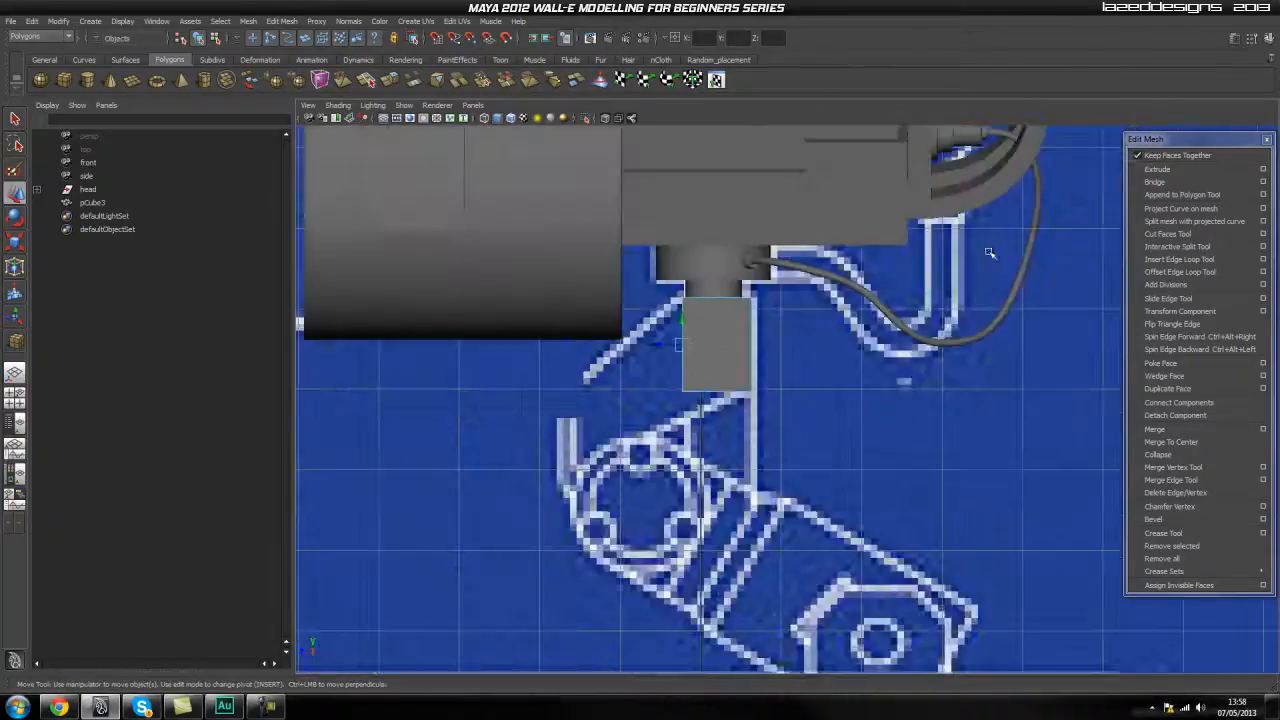
left_click(1174, 173)
left_click_drag(657, 350, 552, 370)
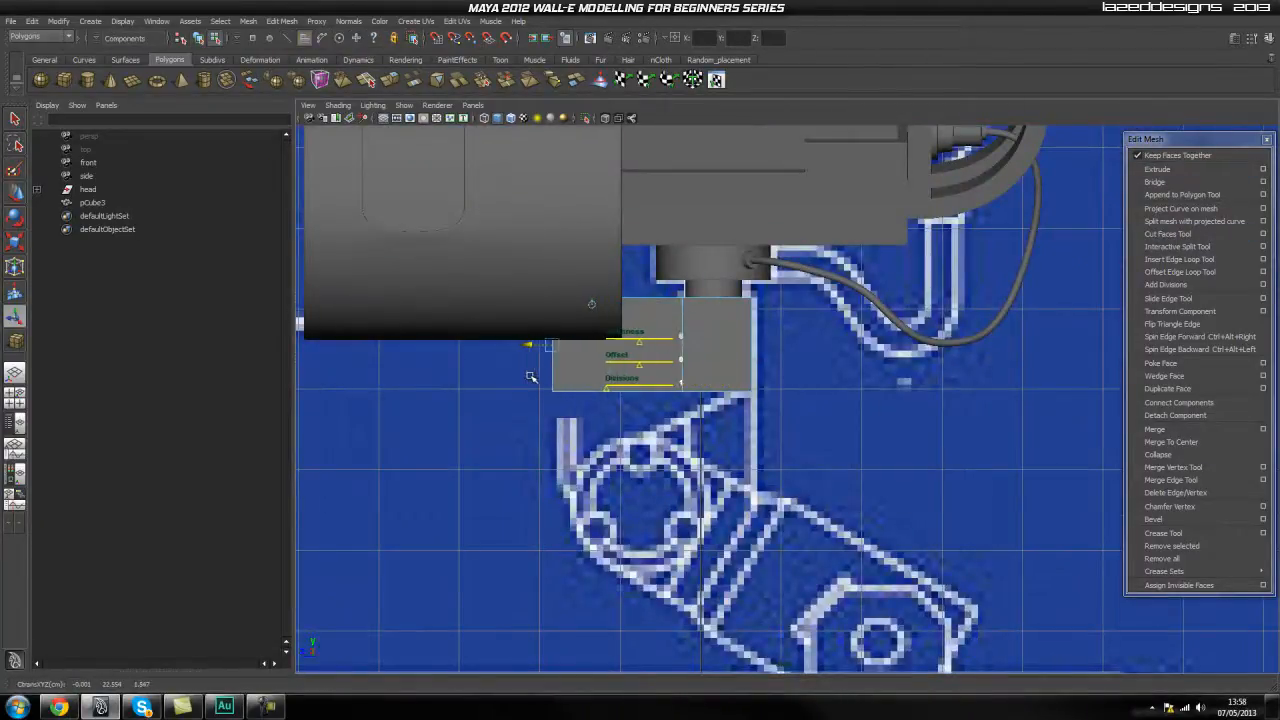
Lower the extruded front face so the neck block slopes down along the blueprint's diagonal.
left_click_drag(554, 323, 557, 437)
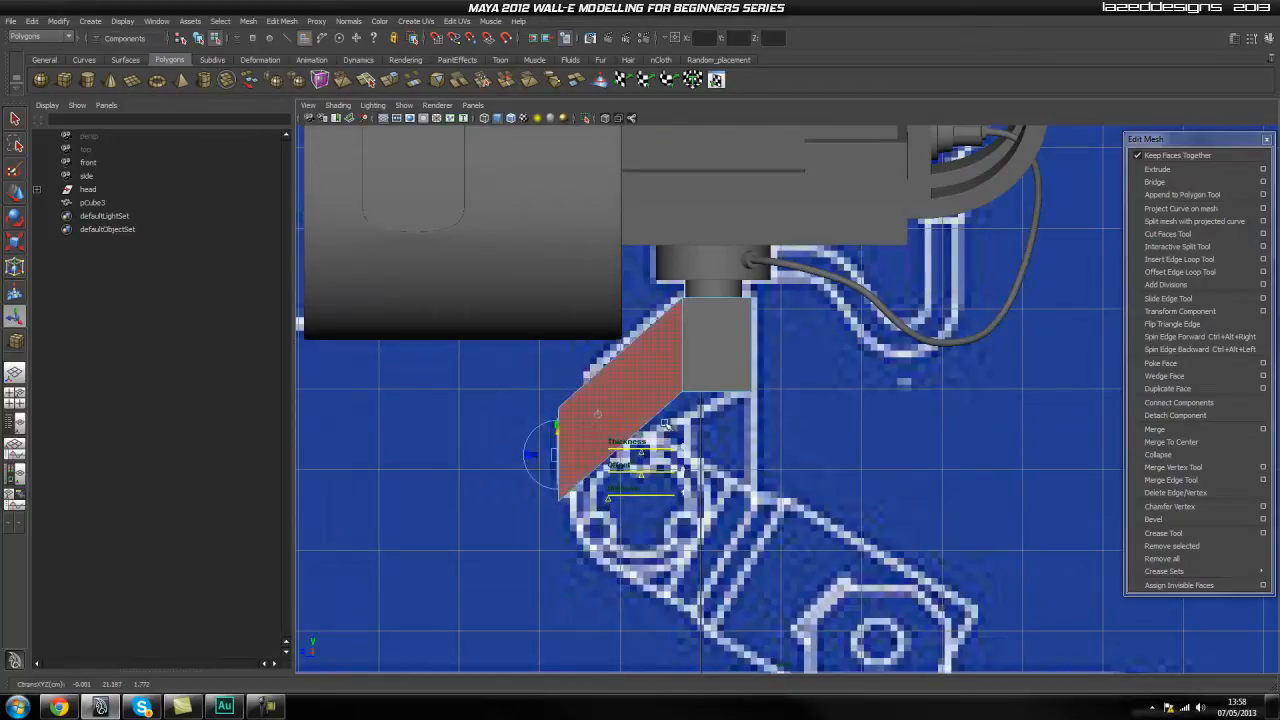
right_click_drag(688, 443, 708, 441, "alt")
middle_click_drag(708, 441, 734, 367, "alt")
left_click_drag(543, 372, 543, 367)
left_click(855, 338)
Move the neck block's middle and rear bottom vertices to follow the blueprint's slanted lower edge.
scroll(690, 288, "up", 2)
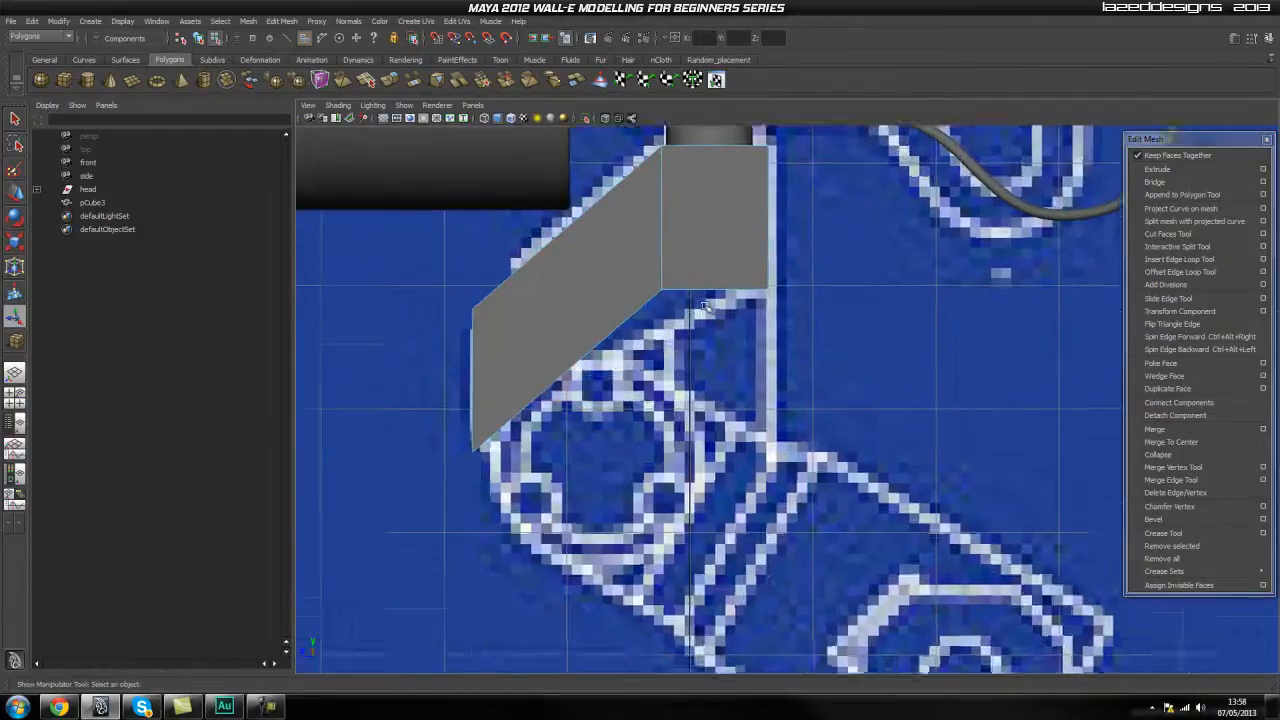
middle_click_drag(670, 274, 674, 357, "alt")
right_click_drag(707, 322, 614, 334)
left_click_drag(645, 354, 661, 386)
key("w")
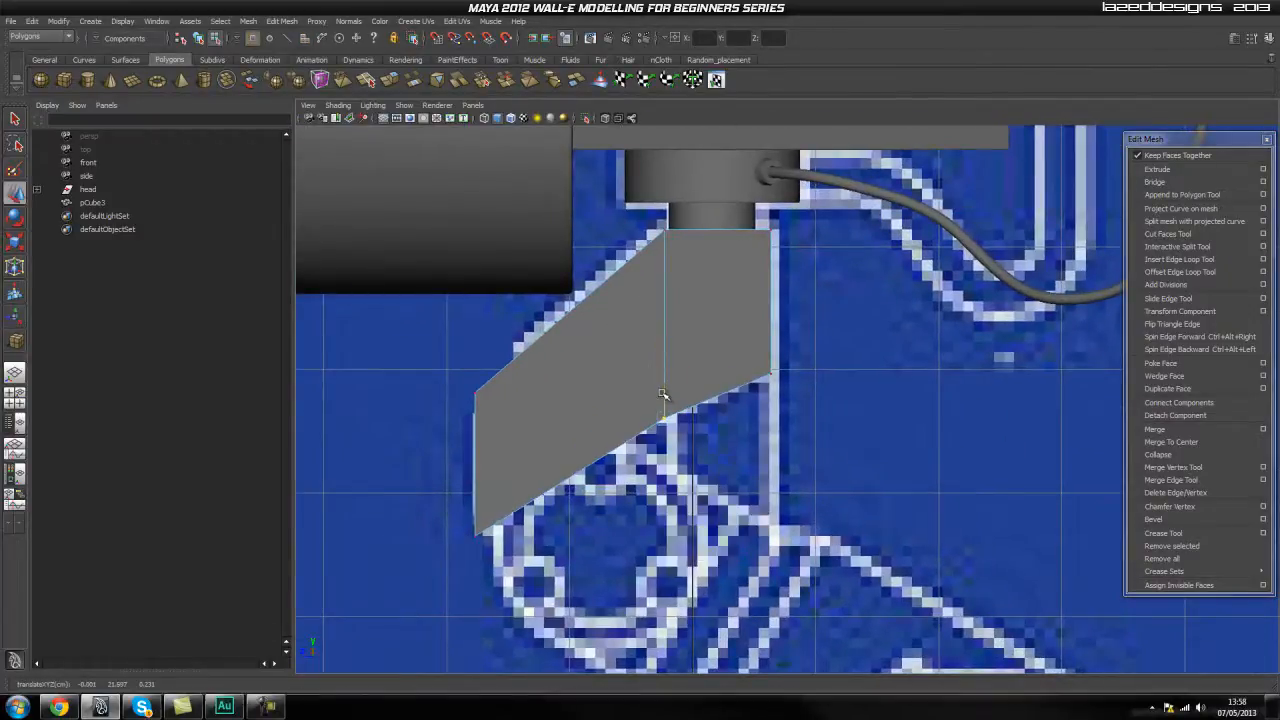
scroll(725, 416, "up", 4)
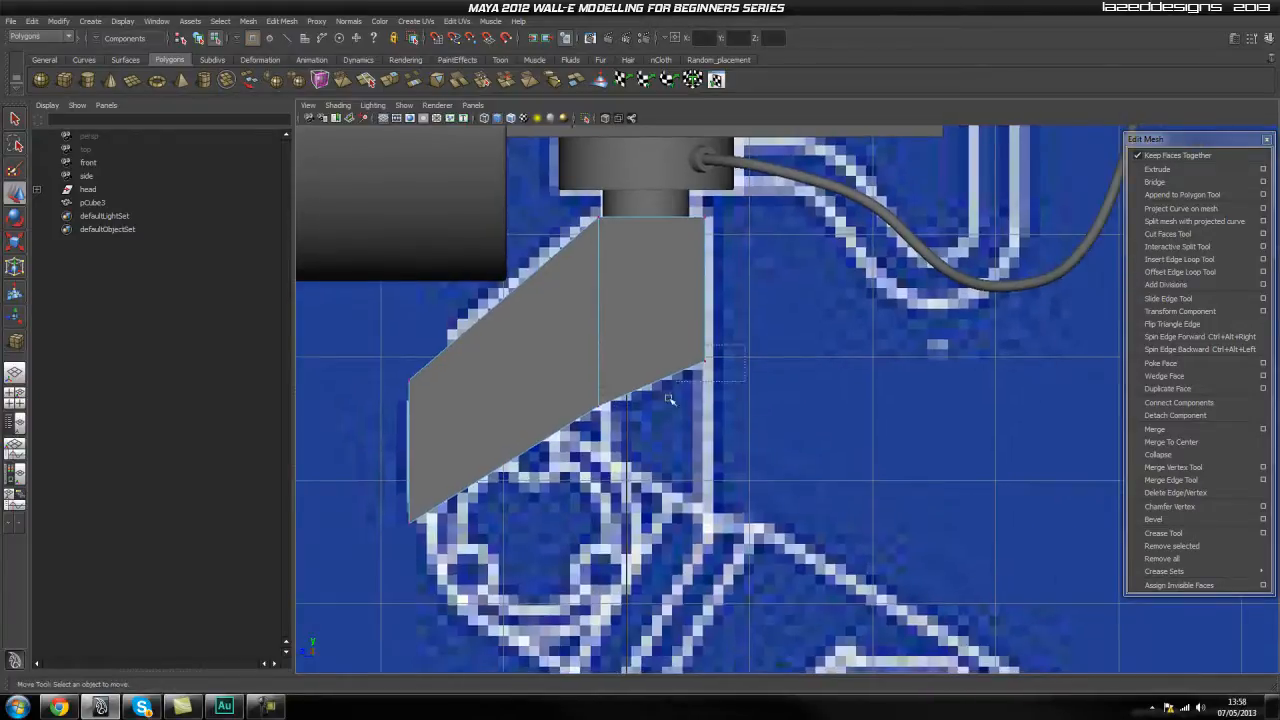
left_click_drag(656, 366, 660, 344)
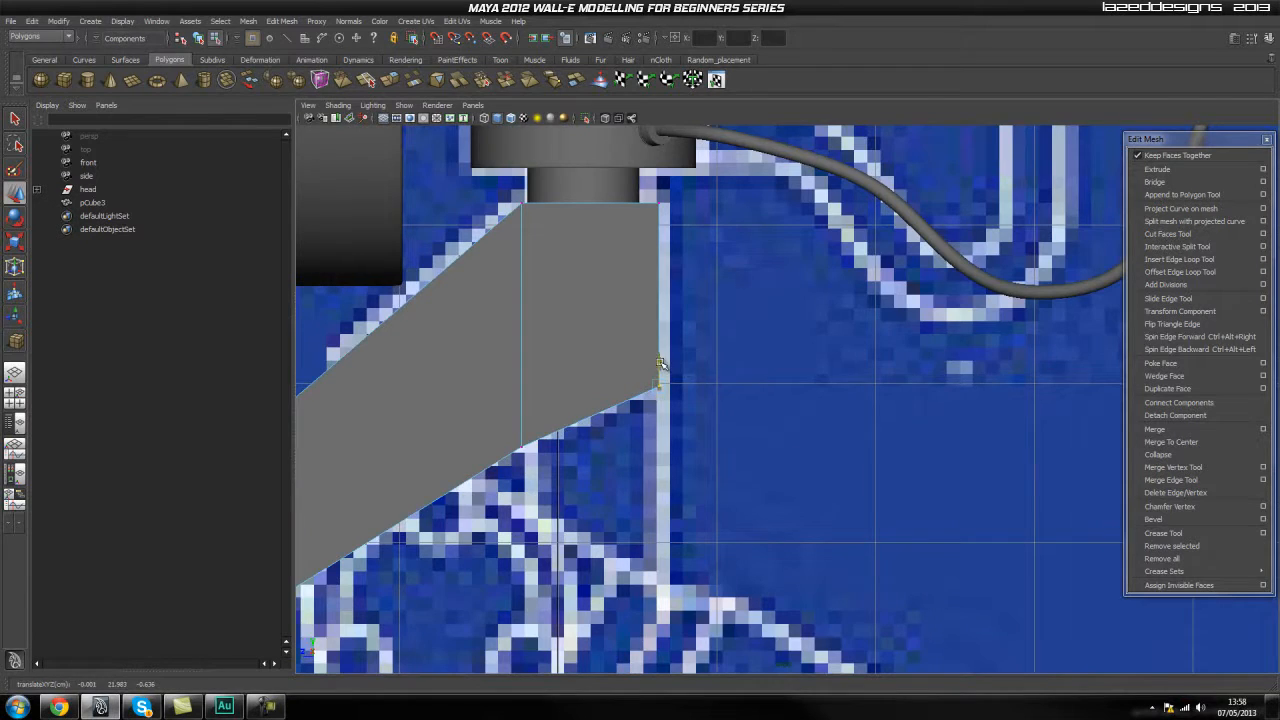
Check the neck block against the front blueprint and nudge the whole object sideways to centre it.
middle_click_drag(436, 378, 586, 360, "alt")
key("space")
left_click_drag(581, 362, 583, 335)
left_click_drag(560, 380, 675, 335, "alt")
key("space")
left_click_drag(675, 335, 676, 363)
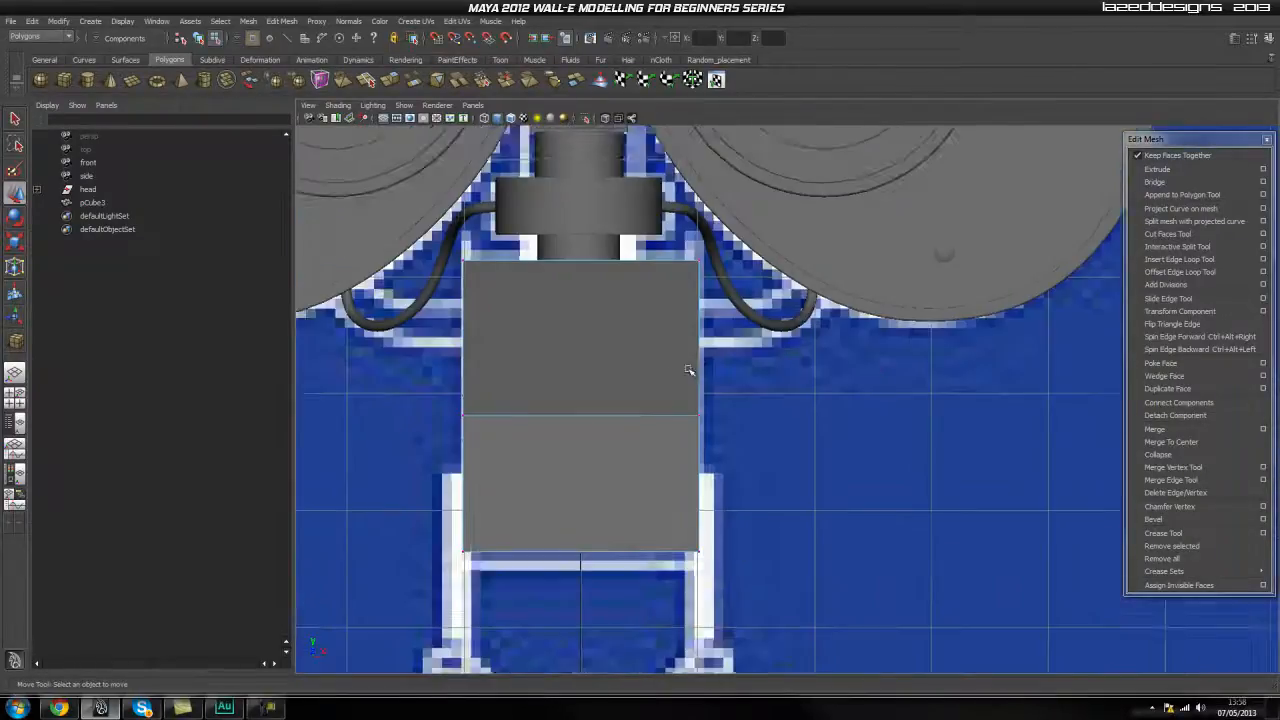
middle_click_drag(695, 358, 678, 316, "alt")
right_click_drag(690, 329, 614, 360, "alt")
middle_click_drag(614, 360, 592, 372, "alt")
right_click_drag(592, 372, 684, 370, "alt")
left_click(638, 374)
left_click(652, 351)
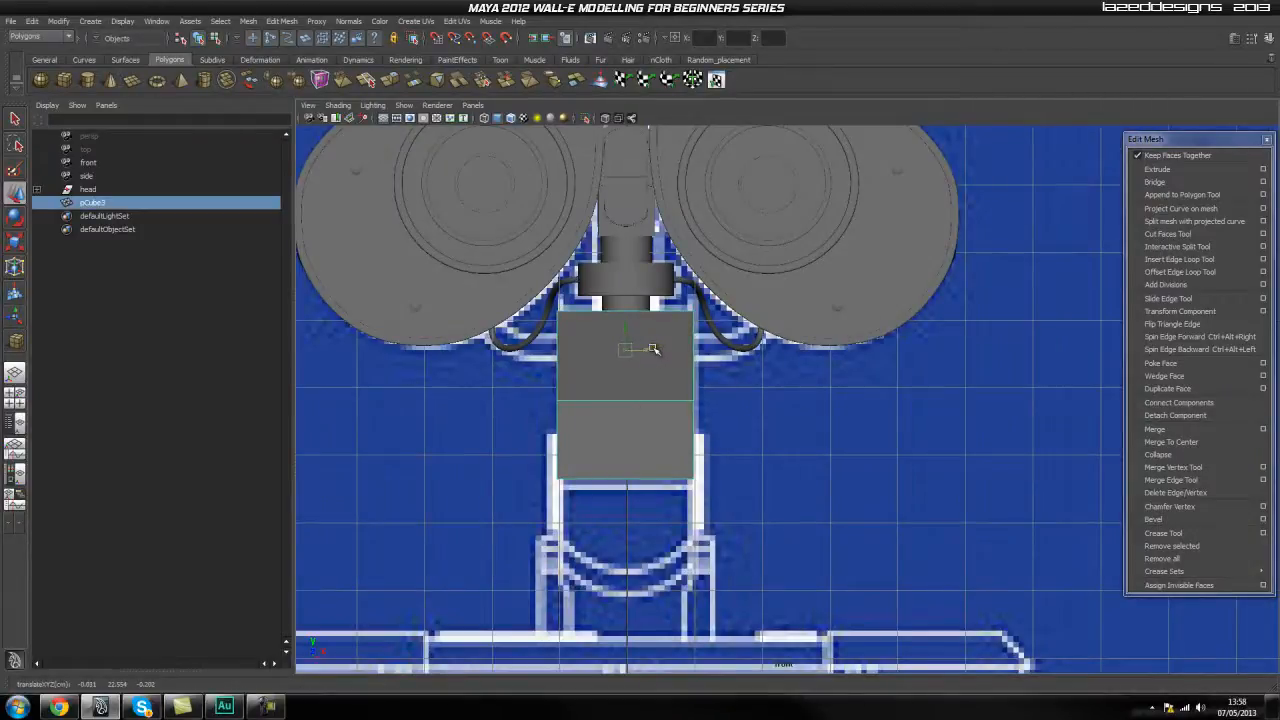
left_click(791, 364)
Turn on X-ray shading in the side view to see the blueprint through the neck block.
key("space")
left_click_drag(631, 363, 673, 360)
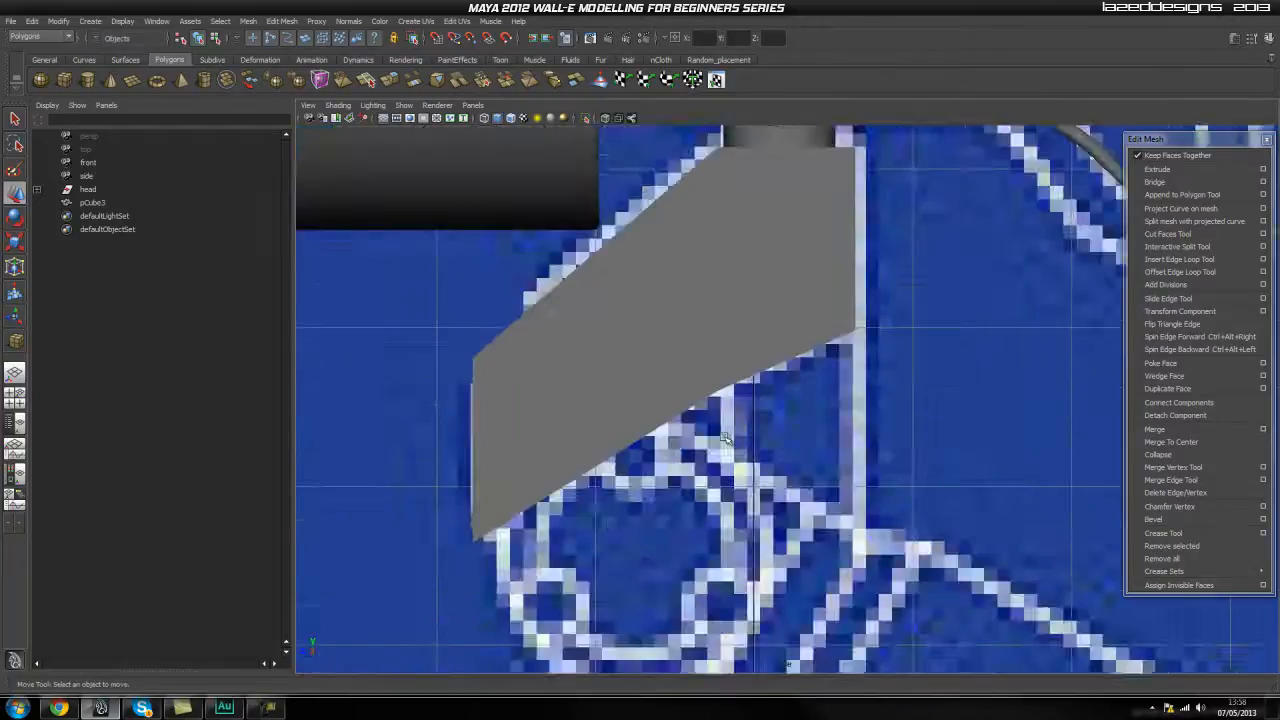
right_click_drag(681, 425, 683, 343, "alt")
middle_click_drag(683, 343, 615, 361, "alt")
right_click_drag(615, 361, 703, 384, "alt")
middle_click_drag(703, 384, 608, 383, "alt")
left_click(562, 367)
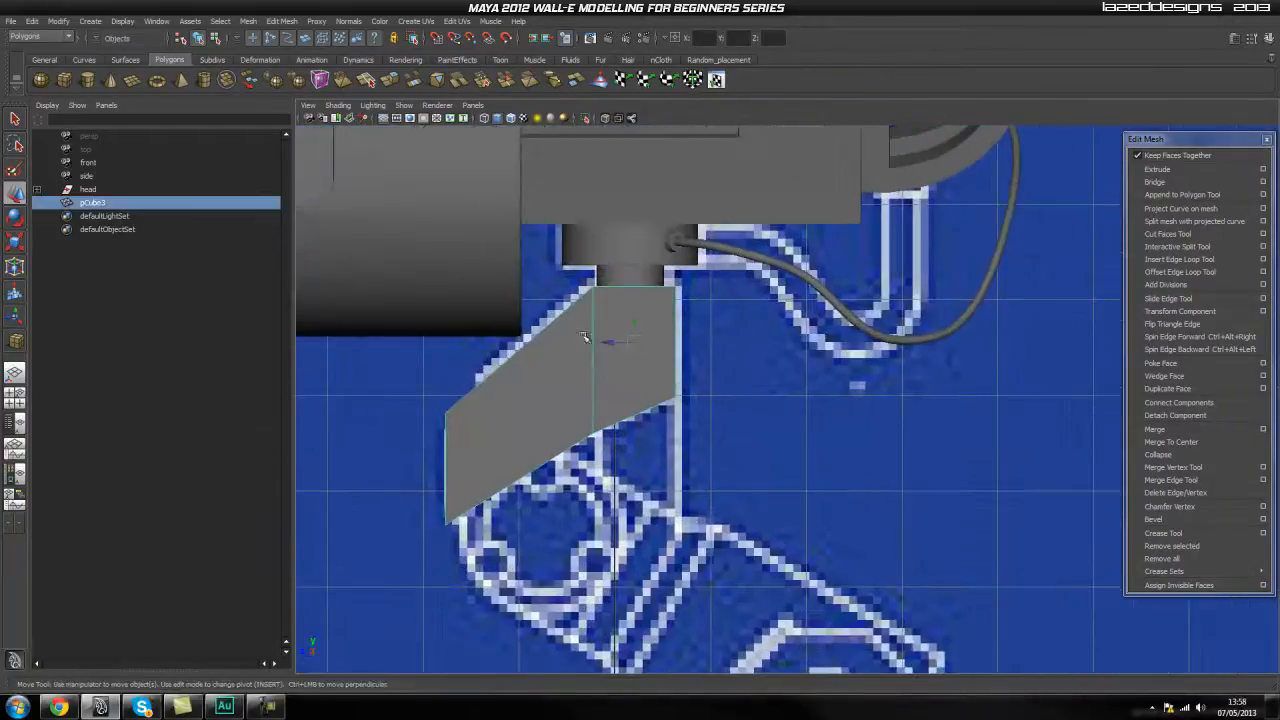
right_click_drag(458, 408, 484, 412, "alt")
middle_click_drag(484, 412, 509, 370, "alt")
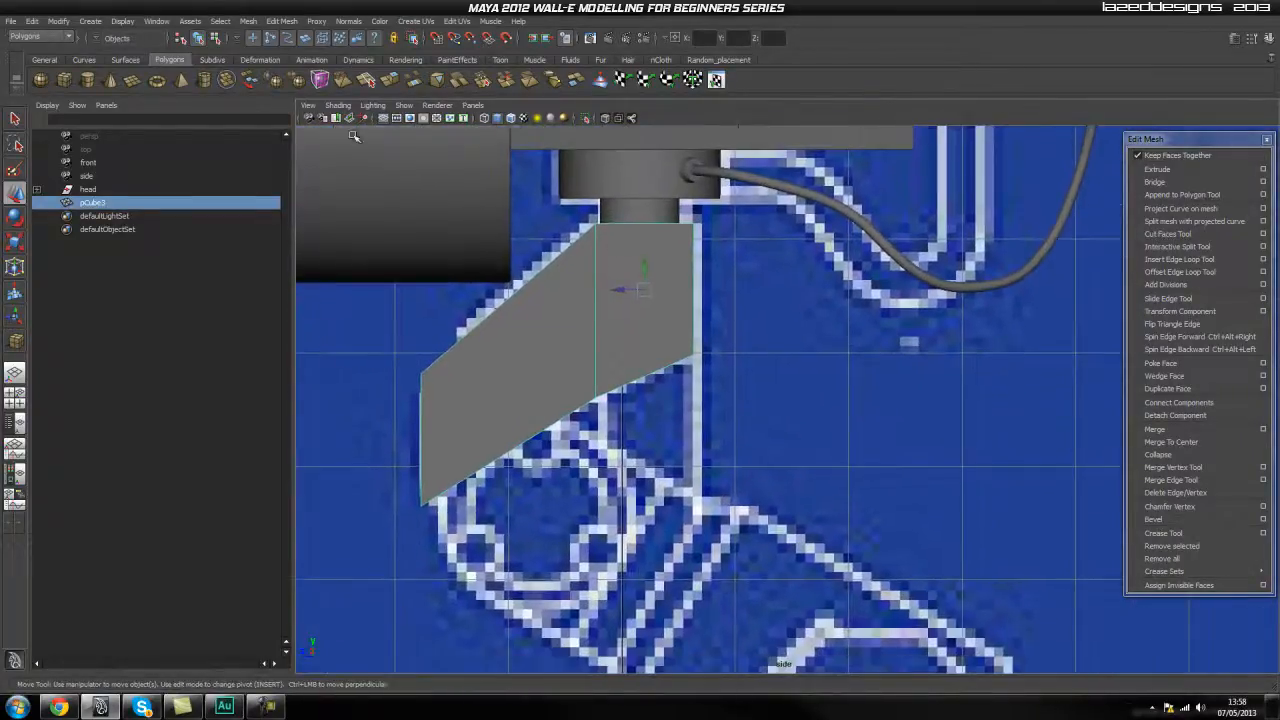
left_click(604, 118)
scroll(596, 260, "up", 2)
mouse_move(551, 224)
middle_mouse_down("alt")
mouse_move(624, 159)
mouse_move(657, 314)
middle_mouse_up("alt")
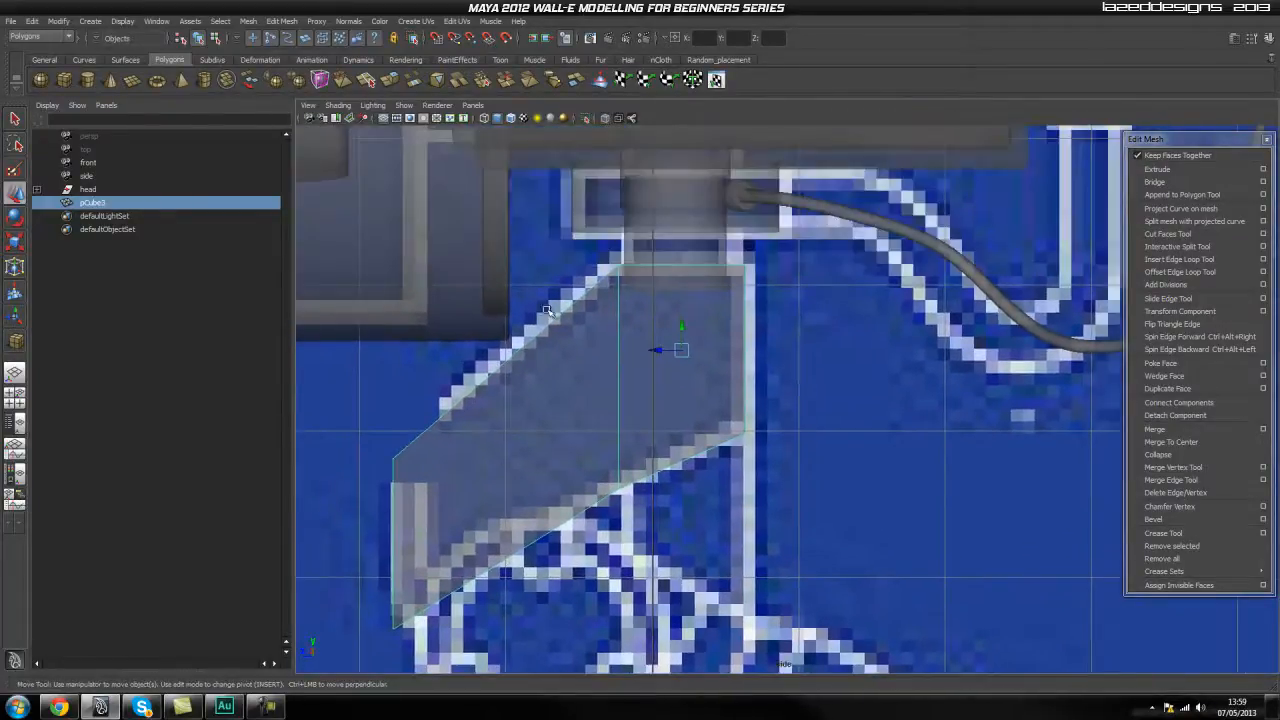
Raise the neck block's top vertices slightly towards the round connector under the head.
right_click(635, 273)
right_click_drag(635, 273, 576, 277)
left_click_drag(597, 245, 627, 297)
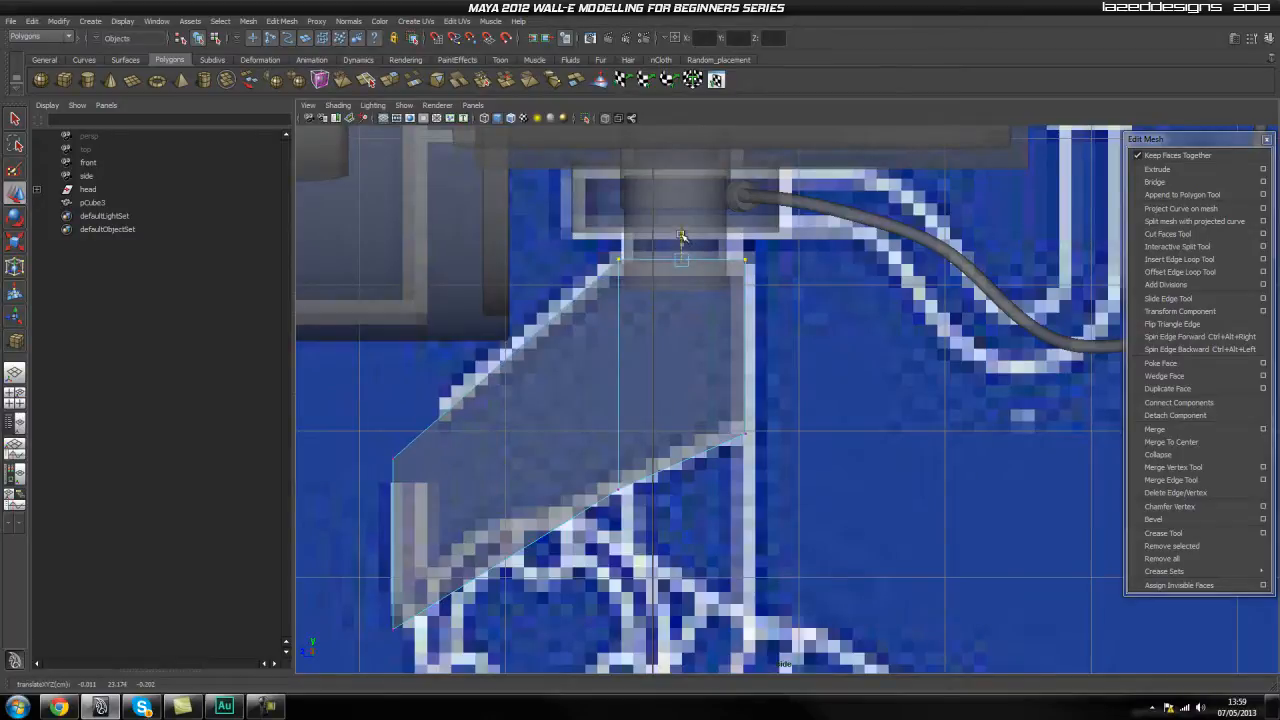
middle_click_drag(667, 380, 669, 286, "alt")
Adjust the upper vertices at the neck block's front end against the blueprint's sloped outline.
left_click_drag(363, 394, 397, 343)
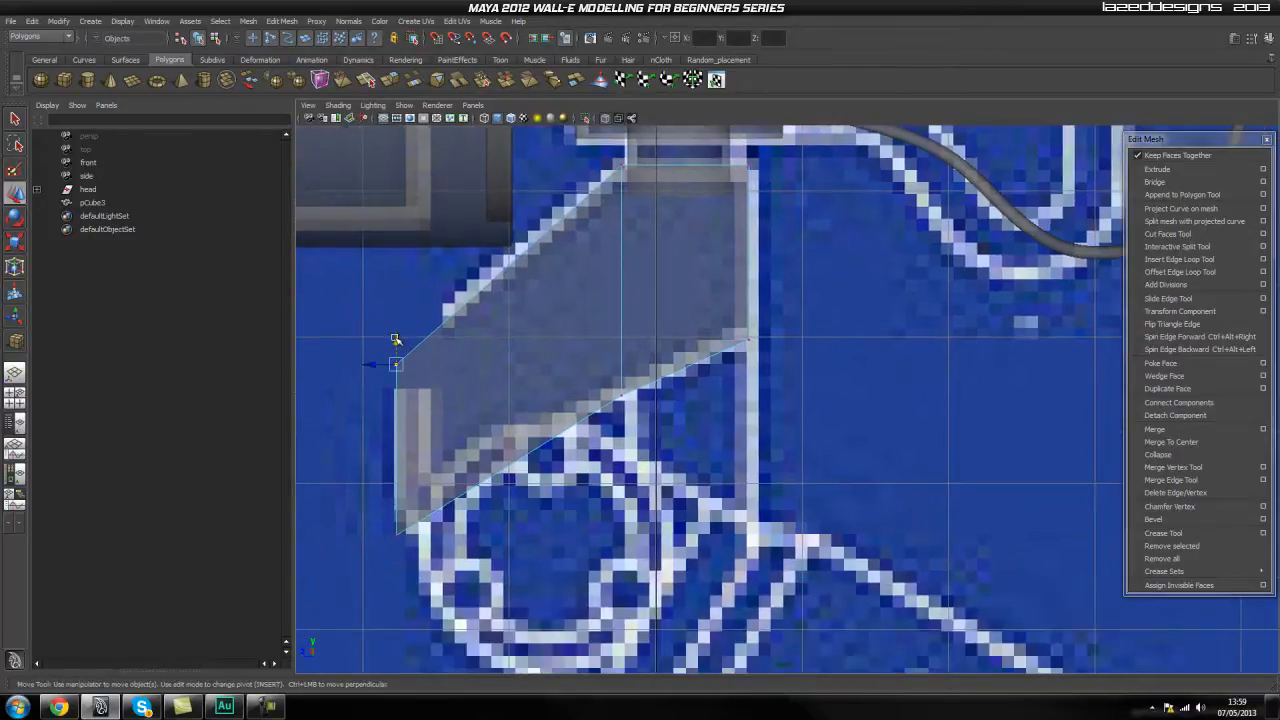
left_click(827, 320)
middle_click_drag(487, 326, 548, 290, "alt")
middle_click_drag(850, 262, 782, 314, "alt")
left_click_drag(782, 314, 703, 389)
left_click_drag(561, 441, 563, 440)
left_click_drag(679, 361, 679, 352)
Adjust the heights of the lower and upper vertices at the neck block's front end to match the side blueprint.
left_click(510, 436)
middle_click_drag(510, 436, 650, 345, "alt")
left_click_drag(579, 412, 504, 481)
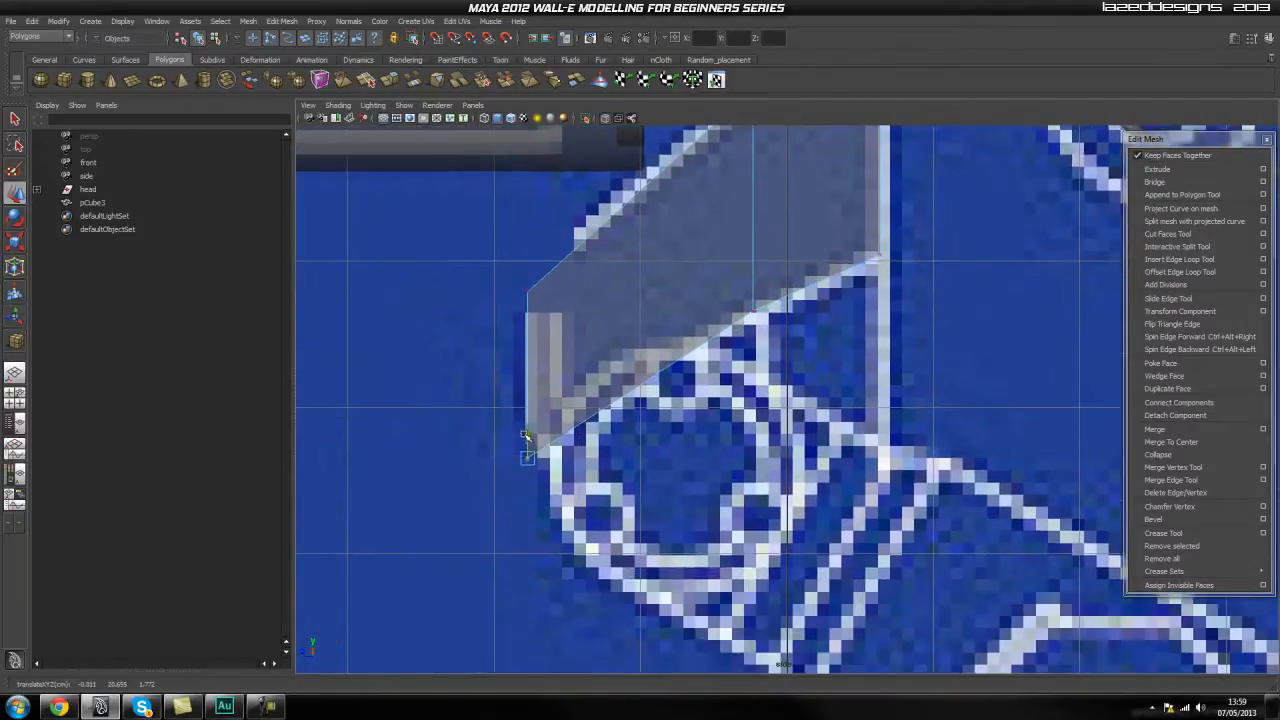
left_click(874, 364)
middle_click_drag(858, 310, 811, 400, "alt")
middle_click_drag(590, 381, 662, 347, "alt")
left_click_drag(578, 292, 500, 372)
left_click_drag(554, 313, 553, 311)
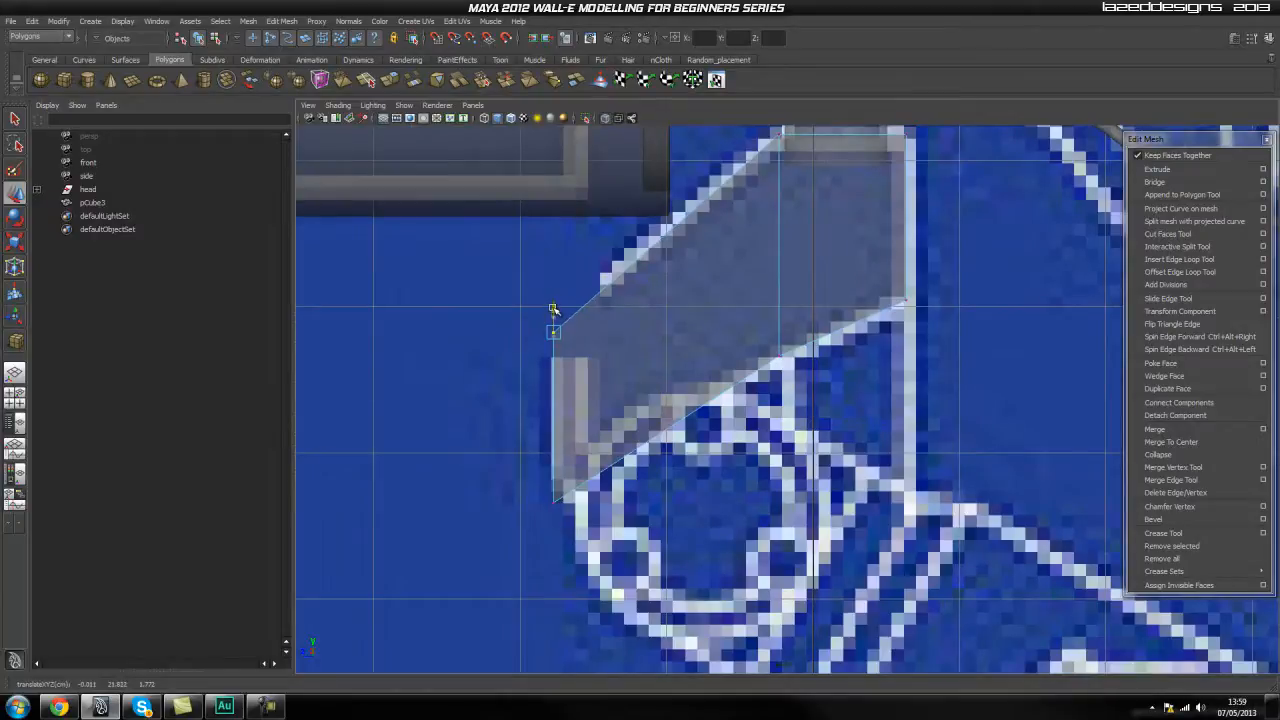
Adjust the middle and rear vertices on the neck block's underside to follow the blueprint's sloped line.
middle_click_drag(918, 324, 799, 312, "alt")
scroll(800, 313, "up", 1)
left_click_drag(661, 343, 673, 332)
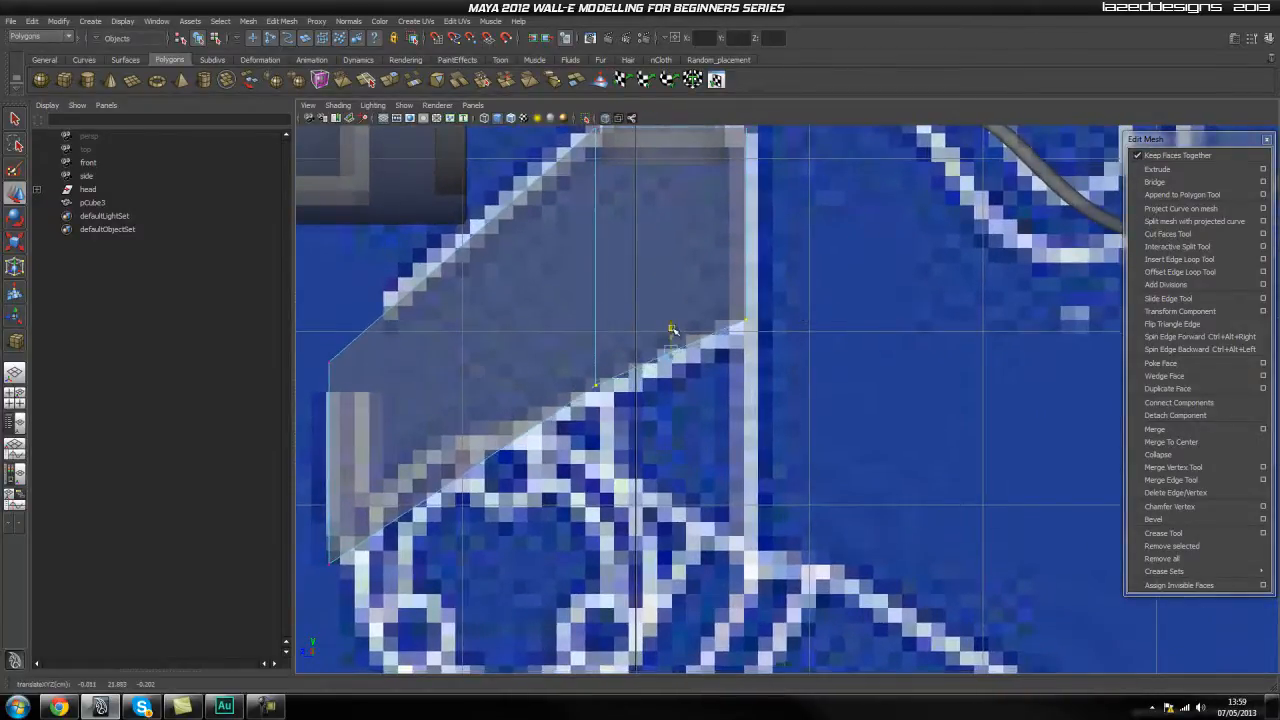
left_click(851, 383)
Inspect the reshaped neck block in the perspective view and return to the side view.
scroll(851, 383, "down", 6)
middle_click_drag(631, 325, 577, 345, "alt")
key("space")
left_click_drag(620, 357, 620, 325)
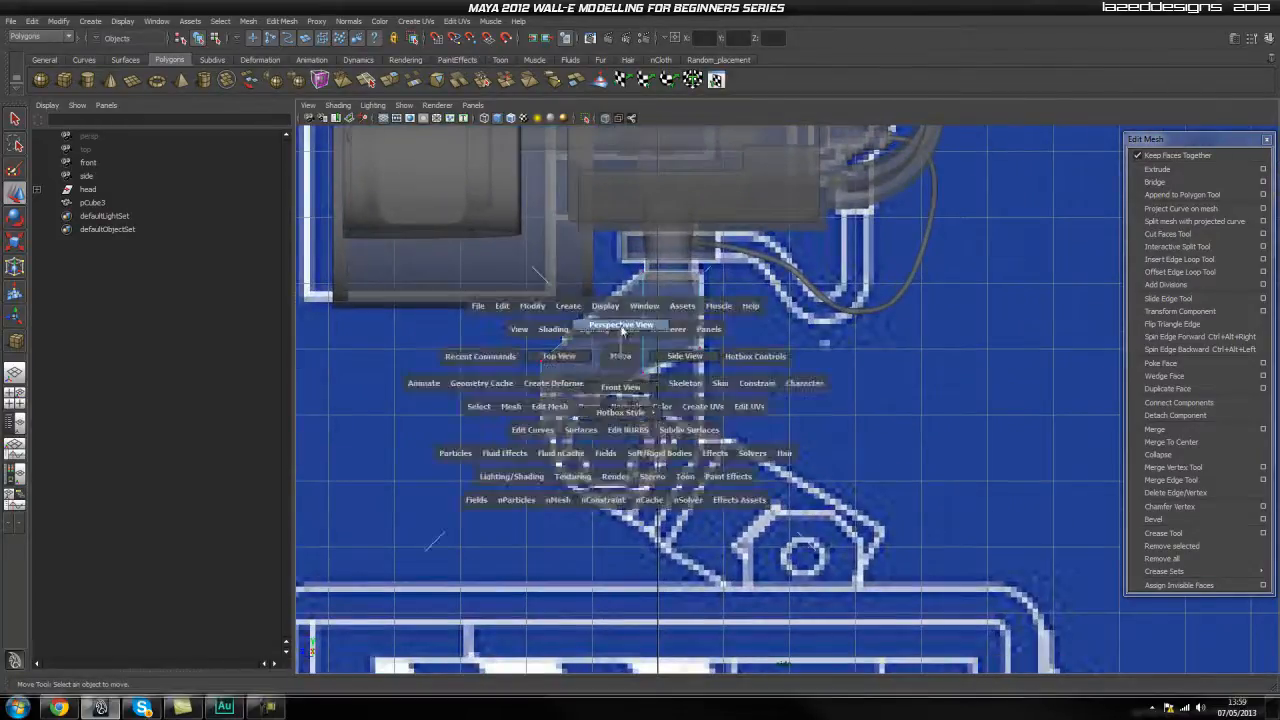
left_click_drag(600, 392, 638, 404, "alt")
left_click_drag(571, 337, 522, 395, "alt")
key("space")
mouse_move(512, 406)
middle_mouse_down("alt")
mouse_move(509, 385)
mouse_move(519, 402)
middle_mouse_up("alt")
scroll(519, 402, "up", 5)
Fine-tune the height of the middle vertices along the neck block's underside against the side blueprint.
middle_click_drag(492, 229, 654, 277, "alt")
mouse_move(440, 305)
left_mouse_down()
mouse_move(436, 350)
mouse_move(436, 310)
left_mouse_up()
left_click(831, 349)
middle_click_drag(831, 349, 803, 377, "alt")
left_click_drag(787, 316, 781, 312)
left_click(816, 343)
middle_click_drag(816, 343, 814, 285, "alt")
left_click(651, 328)
left_click_drag(648, 314, 648, 317)
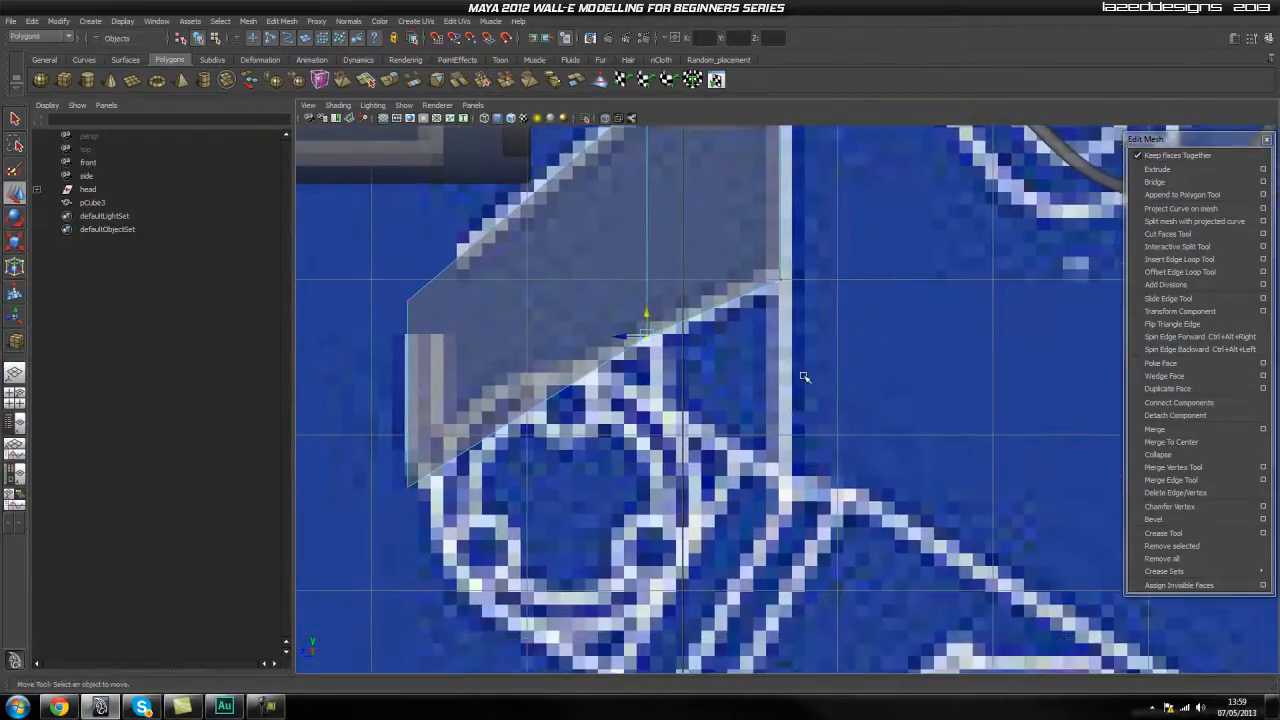
Nudge the bottom vertices at the neck block's front end slightly upwards.
middle_click_drag(576, 350, 570, 382, "alt")
left_click(399, 514)
left_click_drag(399, 498, 399, 493)
Turn off X-ray shading in the side view to display the neck block as solid.
key("space")
left_click_drag(537, 406, 669, 311)
key("space")
left_click(704, 305)
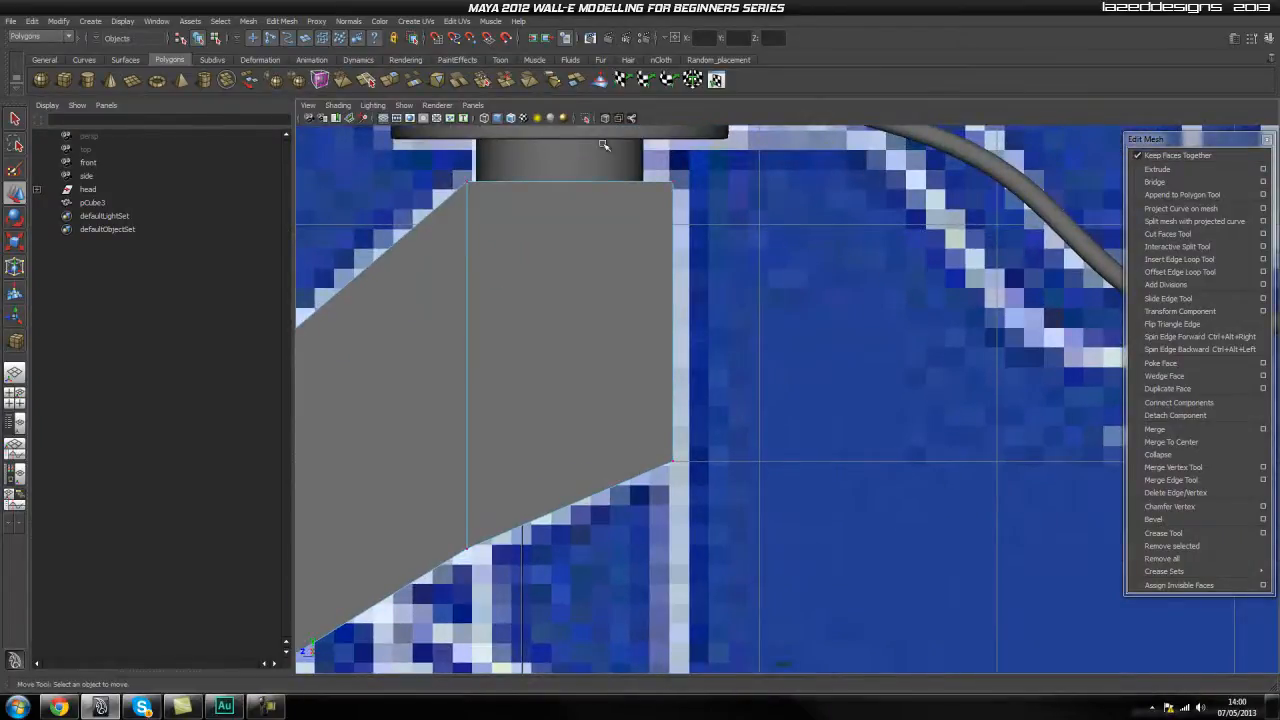
Insert a vertical edge loop through the neck block close to its rear end.
scroll(715, 390, "down", 9)
middle_click_drag(720, 397, 683, 343, "alt")
scroll(683, 343, "up", 3)
middle_click_drag(581, 317, 584, 246, "alt")
scroll(592, 200, "up", 3)
middle_click_drag(601, 148, 636, 324, "alt")
middle_click_drag(744, 322, 722, 340, "alt")
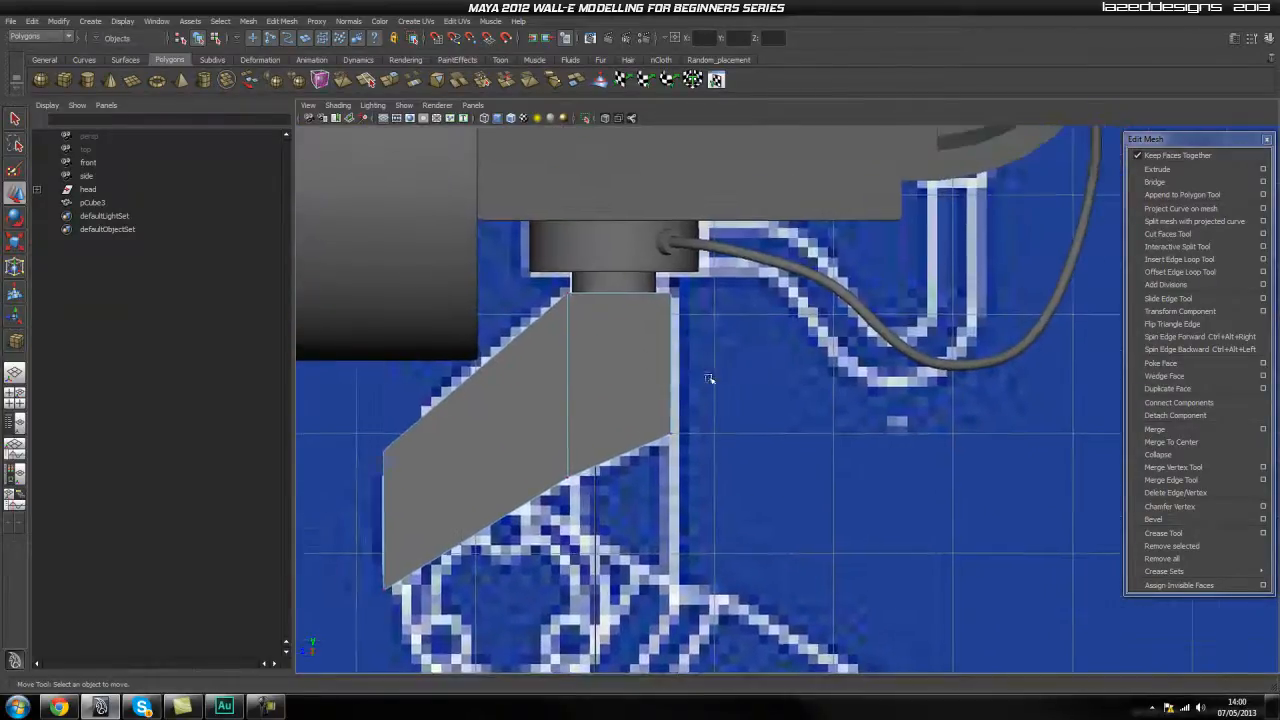
left_click(1182, 260)
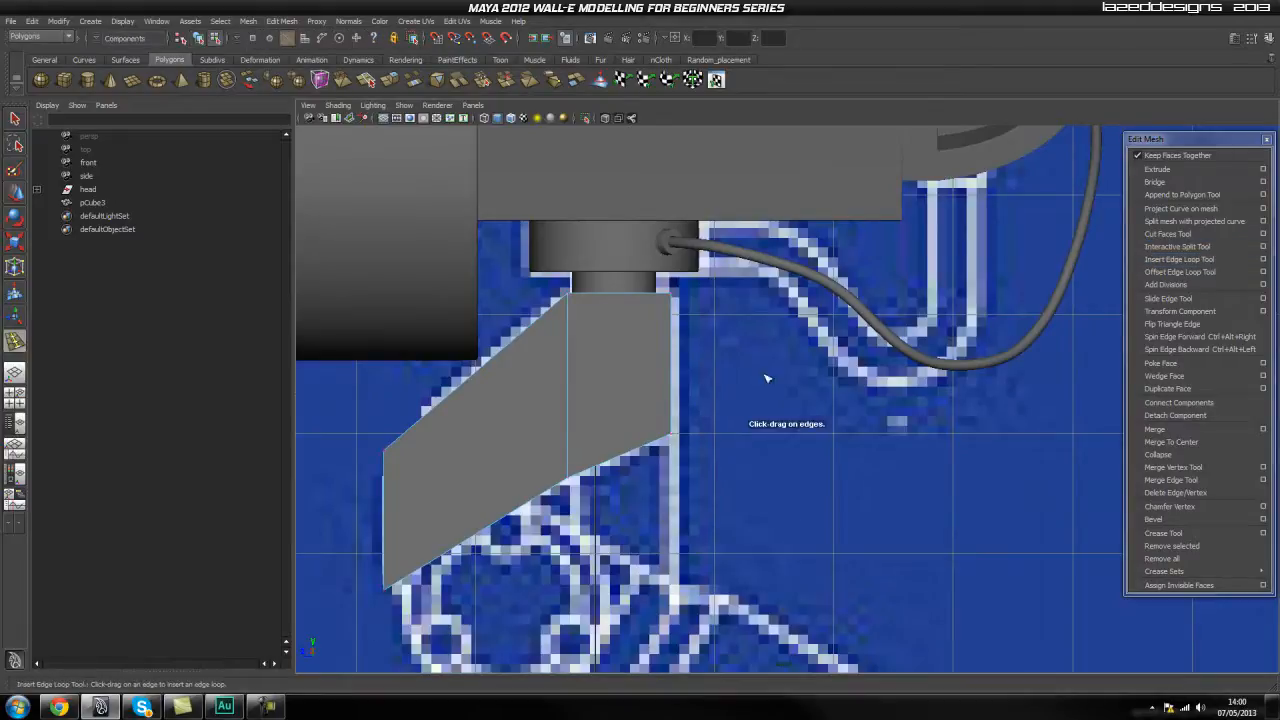
left_click_drag(656, 443, 644, 440)
scroll(704, 462, "up", 1)
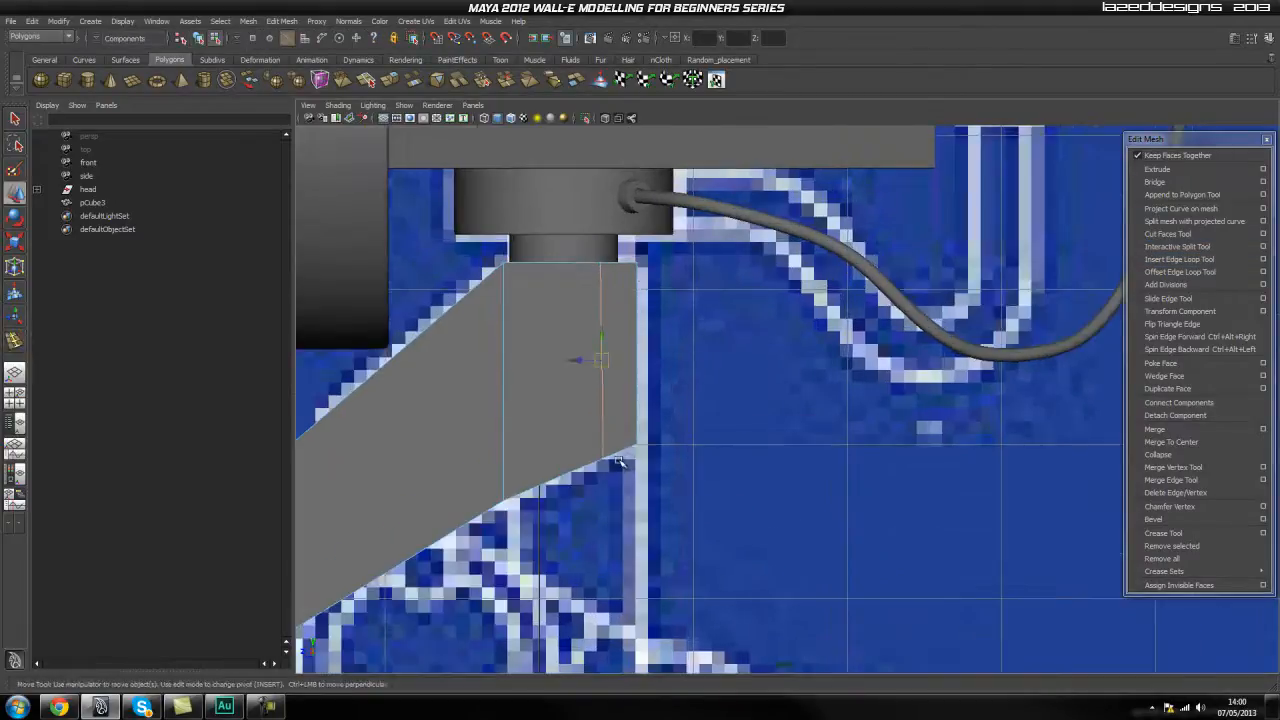
Adjust the height of the new rear loop's bottom vertices to follow the blueprint's underside.
key("w")
scroll(636, 457, "up", 1)
right_click_drag(577, 459, 541, 456)
left_click_drag(545, 514, 546, 513)
scroll(570, 475, "up", 2)
left_click(549, 414)
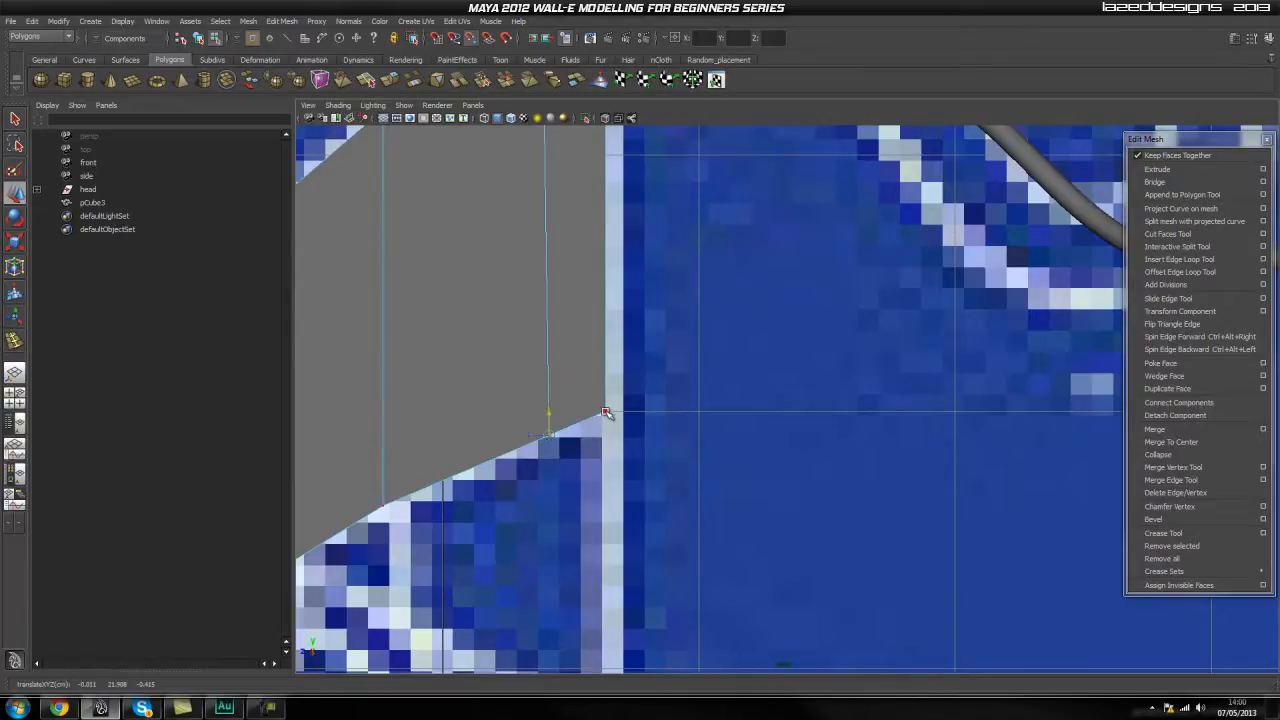
Level the underside's short rear section and move its bottom vertices together to fit the blueprint.
scroll(530, 455, "down", 5)
scroll(530, 455, "down", 3)
middle_click_drag(537, 456, 503, 440, "alt")
scroll(640, 405, "up", 5)
right_click(570, 365)
right_click_drag(570, 365, 514, 365)
left_click_drag(680, 349, 591, 410)
left_click_drag(620, 355, 615, 353)
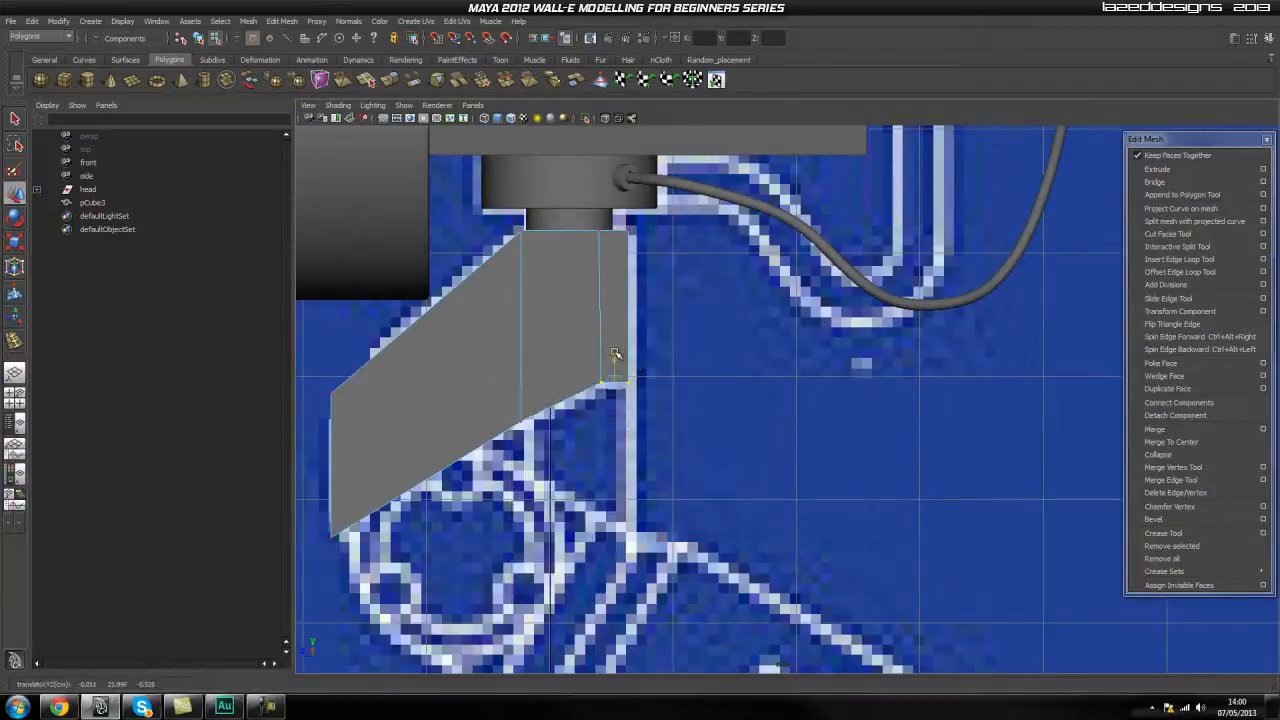
Straighten the rear edge loop by aligning its bottom vertices beneath its top vertices.
left_click(591, 366)
scroll(591, 366, "up", 2)
scroll(654, 443, "up", 1)
middle_click_drag(527, 325, 613, 397, "alt")
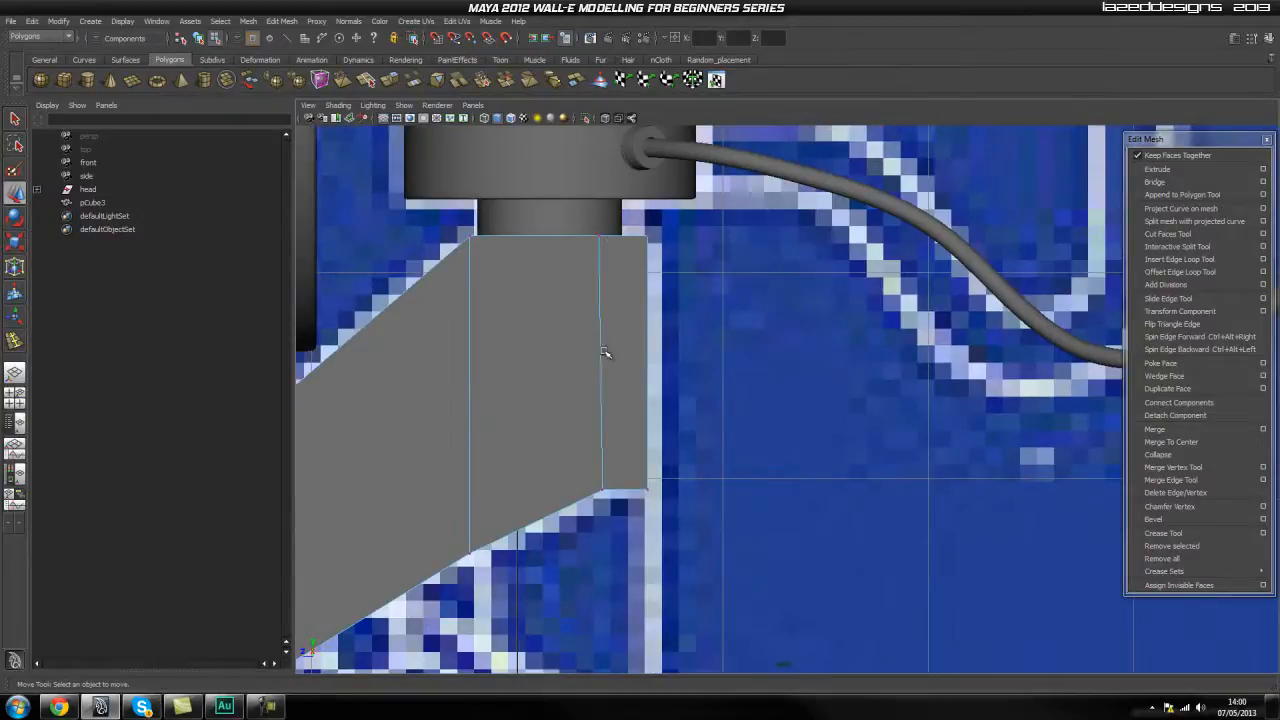
left_click_drag(604, 482, 599, 511)
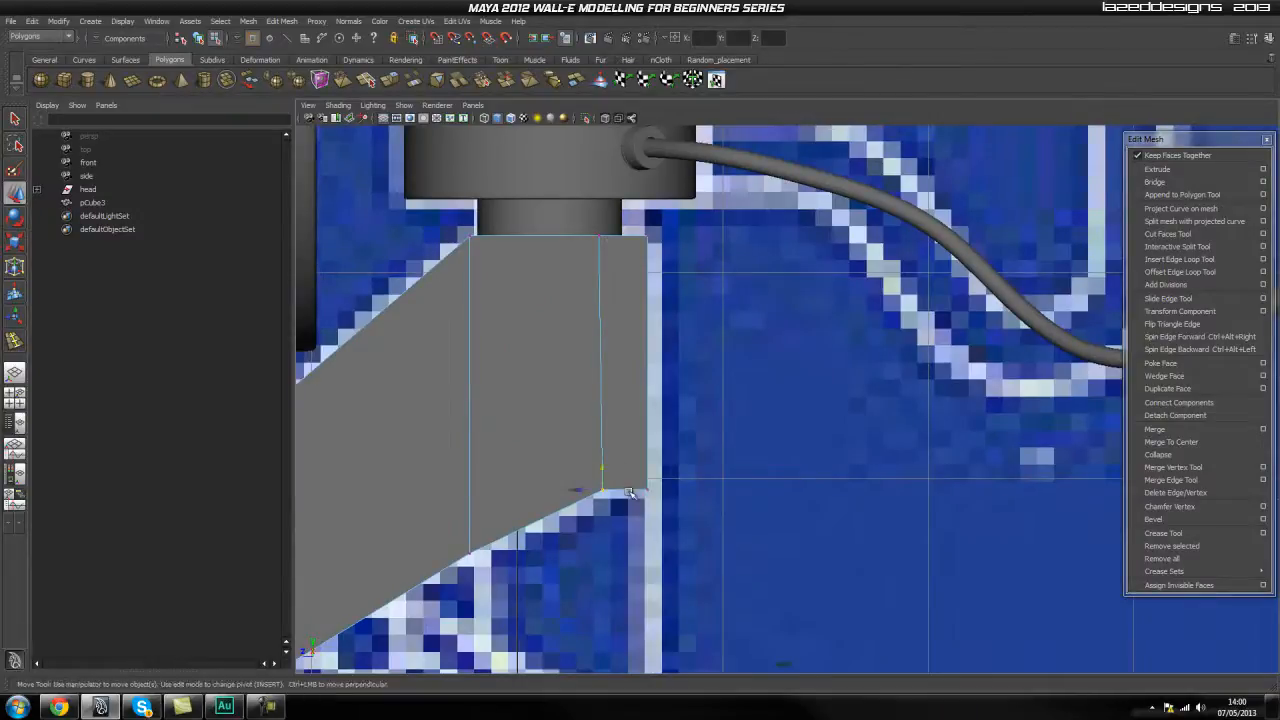
left_click(577, 489)
middle_click(599, 238)
Review the neck block's reshaped rear section and underside in the perspective view.
left_click(763, 356)
middle_click_drag(693, 416, 735, 382, "alt")
left_click_drag(534, 471, 643, 416, "alt")
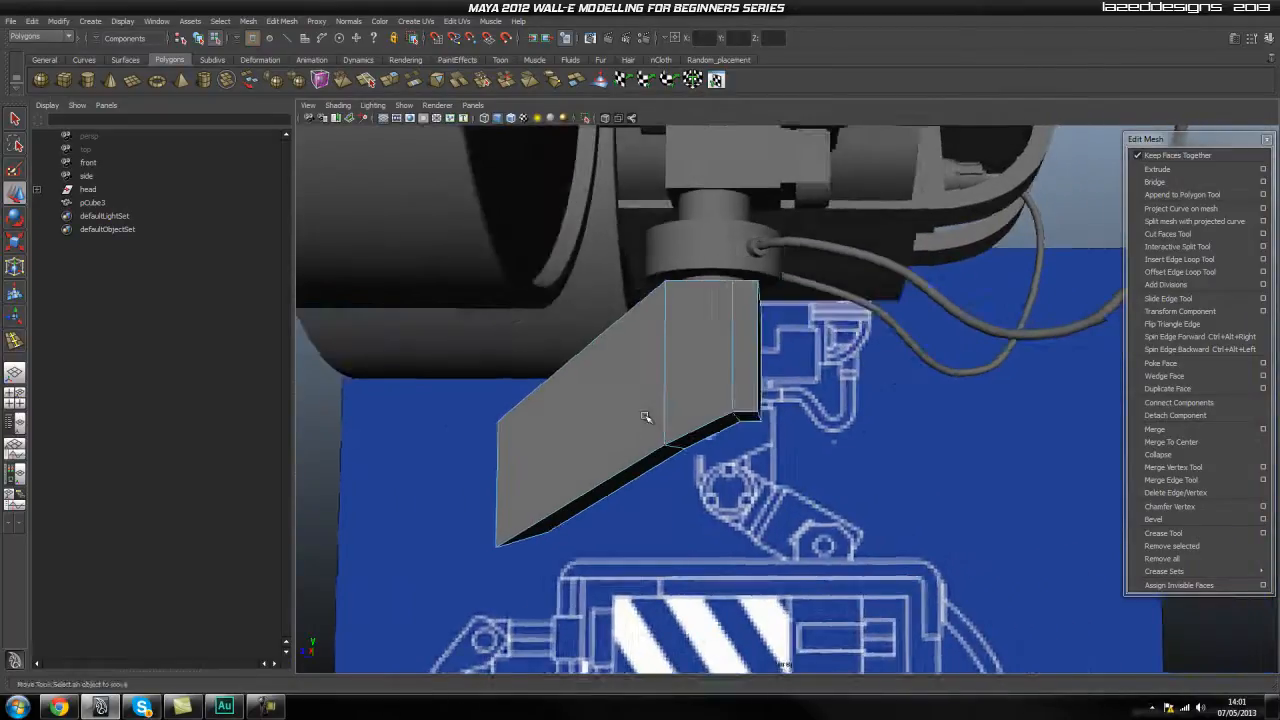
left_click_drag(524, 433, 612, 374, "alt")
Turn on X-ray shading in the front view and examine the blueprint's details behind the neck block.
key("space")
middle_click_drag(588, 409, 597, 380, "alt")
scroll(550, 368, "up", 4)
middle_click_drag(496, 355, 602, 426, "alt")
right_click_drag(602, 426, 790, 424, "alt")
middle_click_drag(612, 397, 612, 416, "alt")
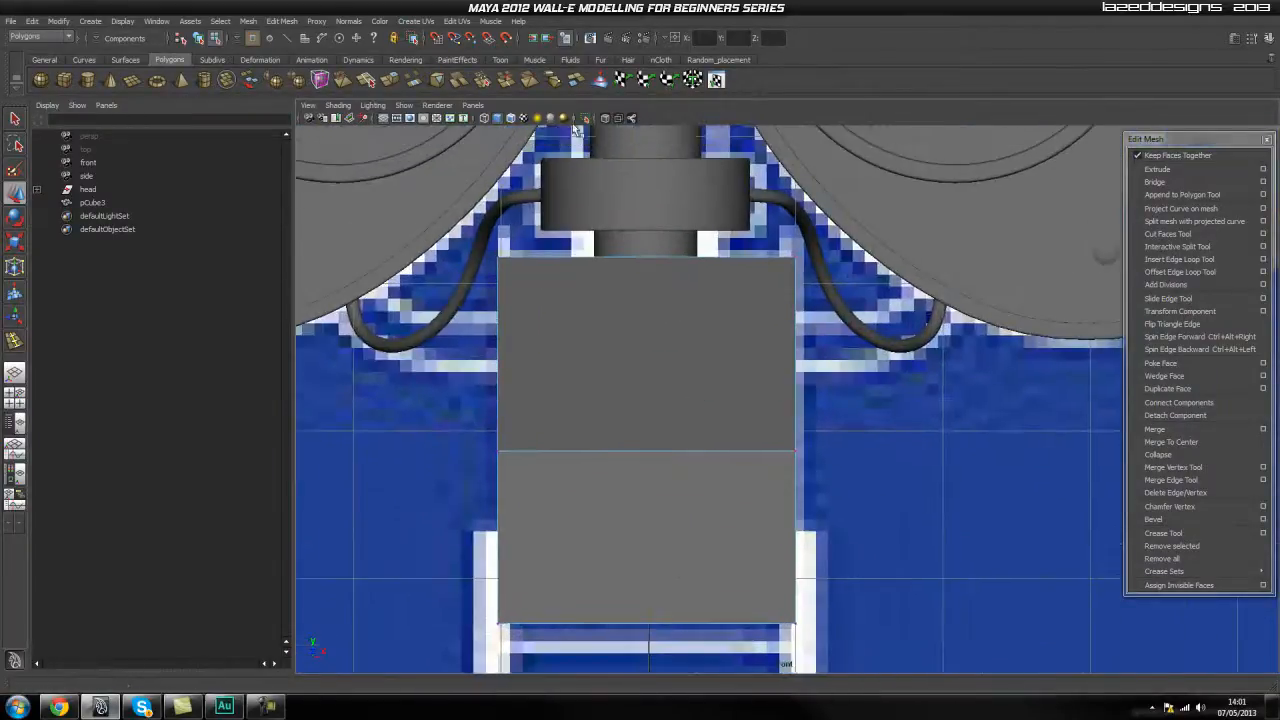
left_click(604, 119)
scroll(655, 344, "up", 3)
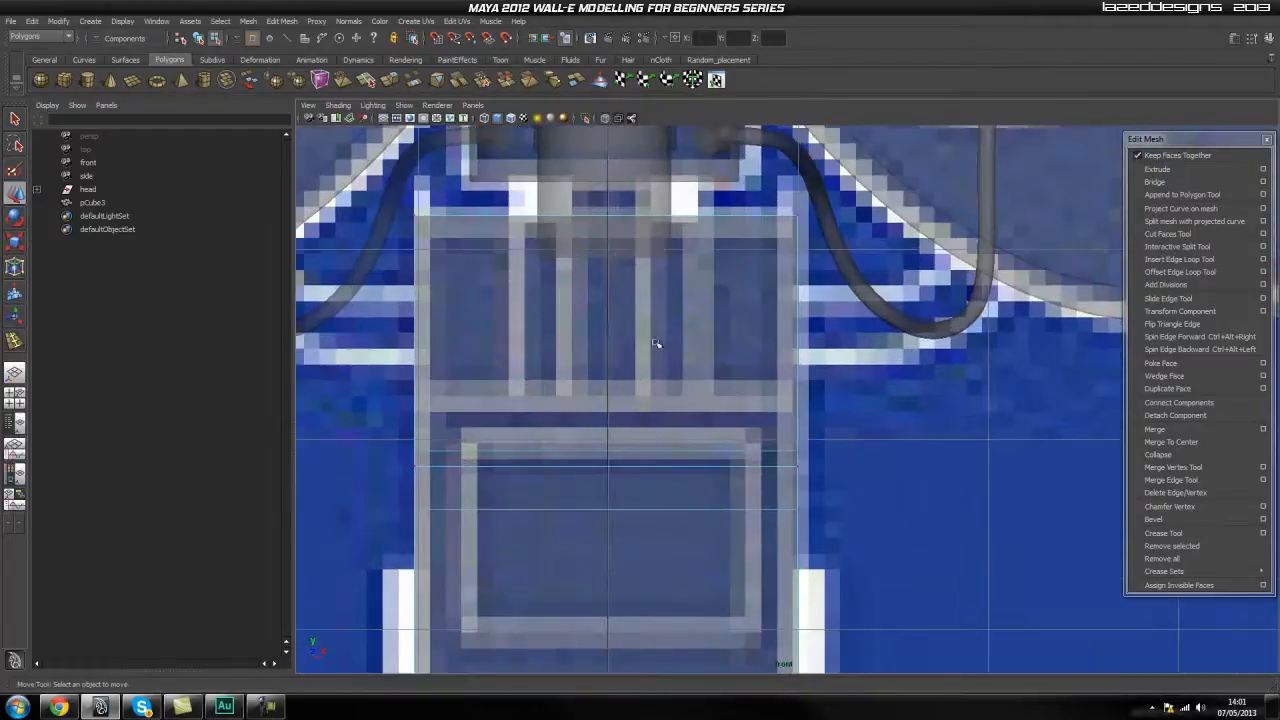
scroll(683, 306, "down", 3)
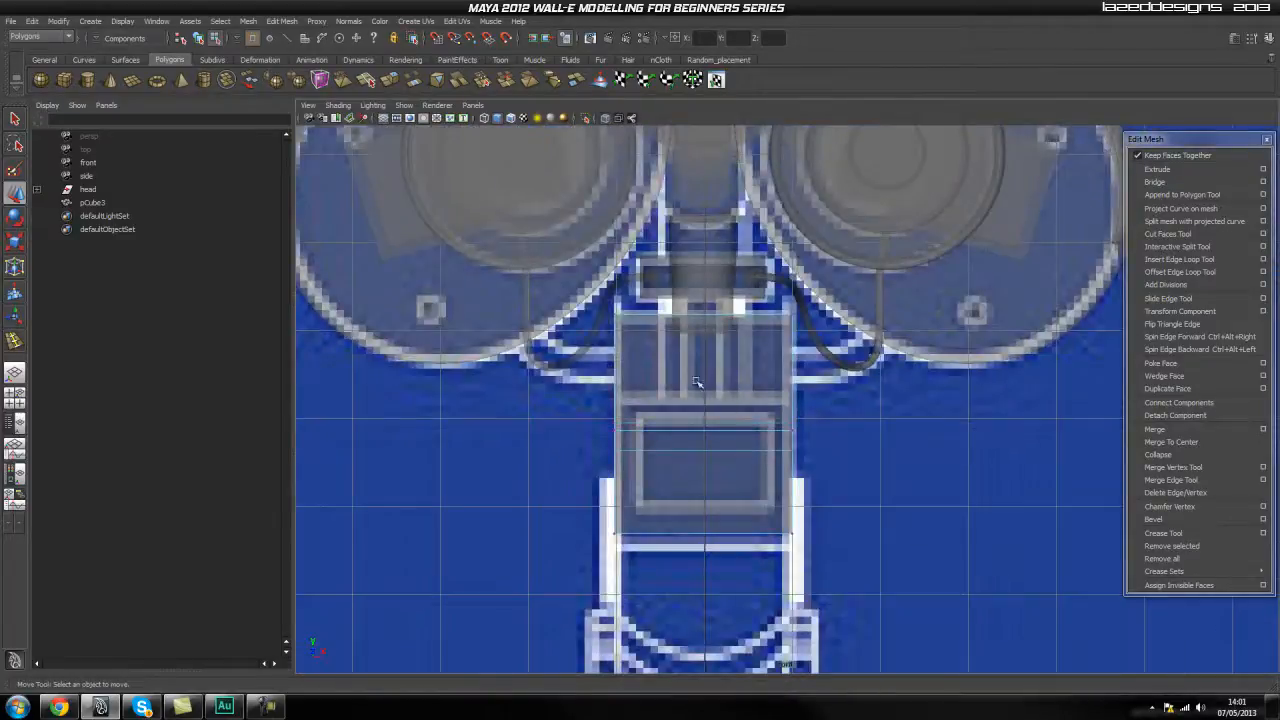
scroll(685, 387, "up", 4)
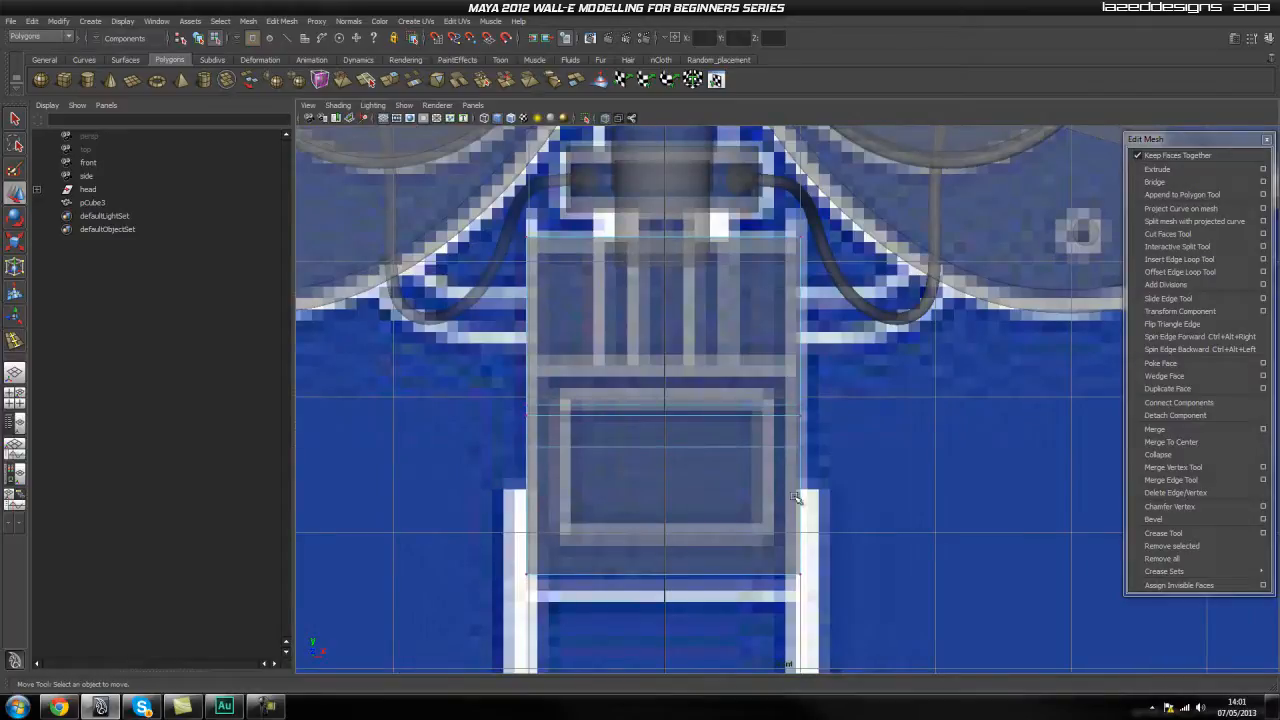
left_click(1172, 247)
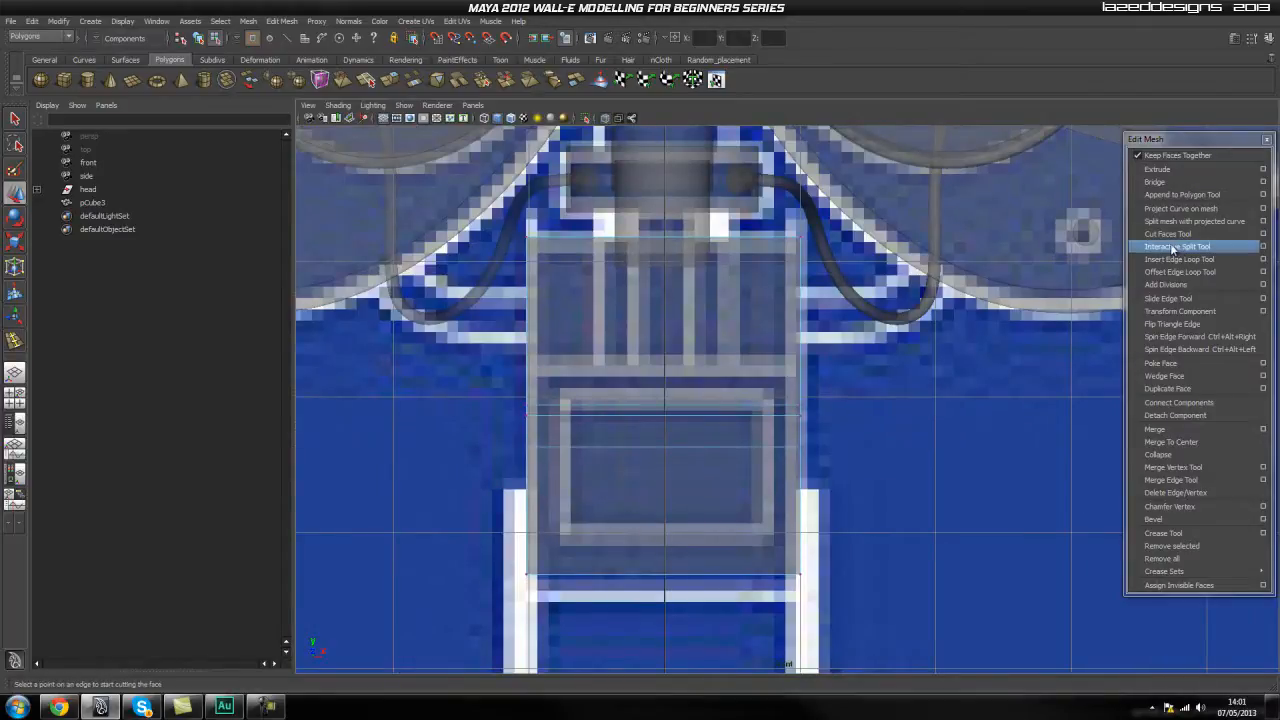
left_click(1176, 249)
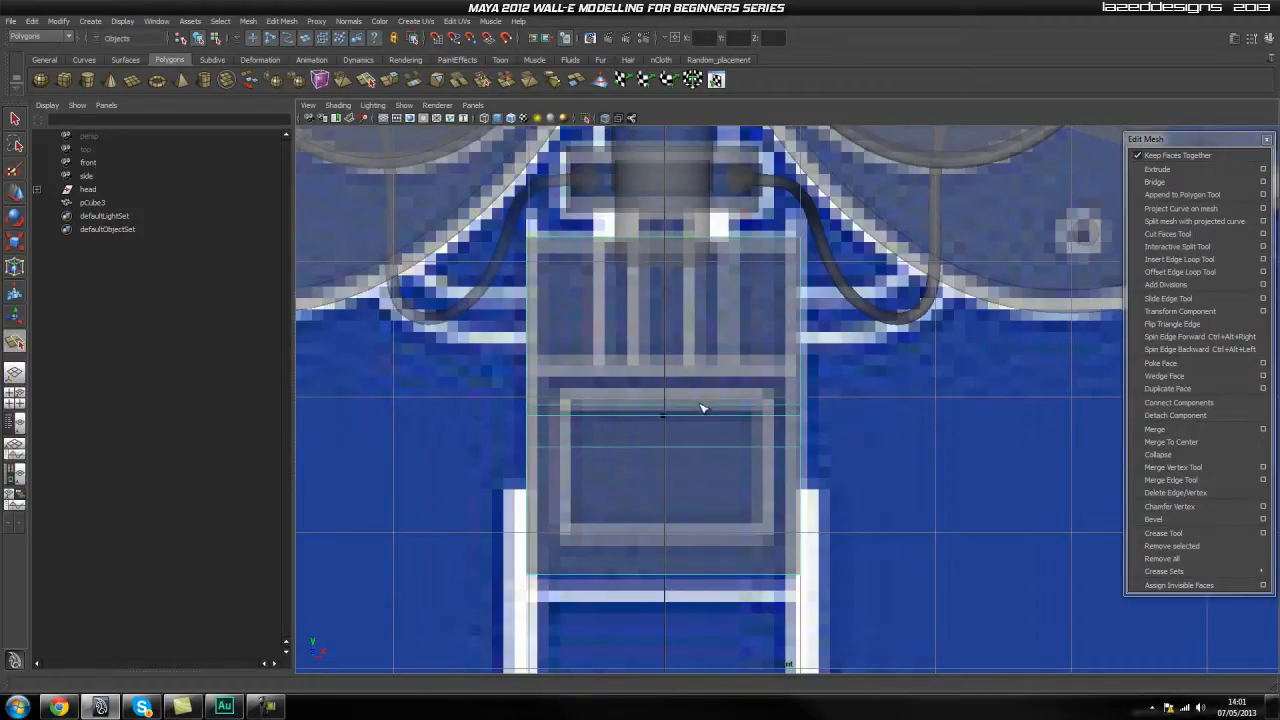
key("q")
Insert two lengthwise edge loops through the neck block at the blueprint's two central vertical lines.
right_click_drag(704, 364, 757, 350)
scroll(722, 380, "up", 3)
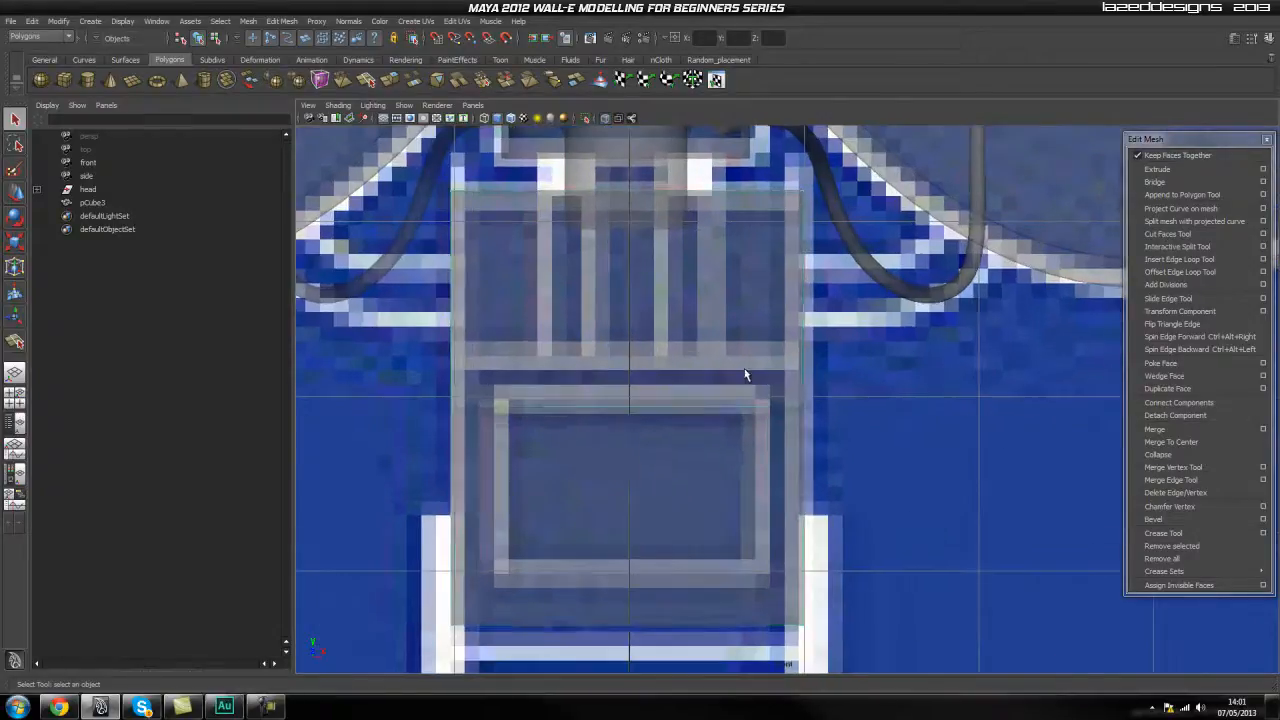
left_click(720, 383)
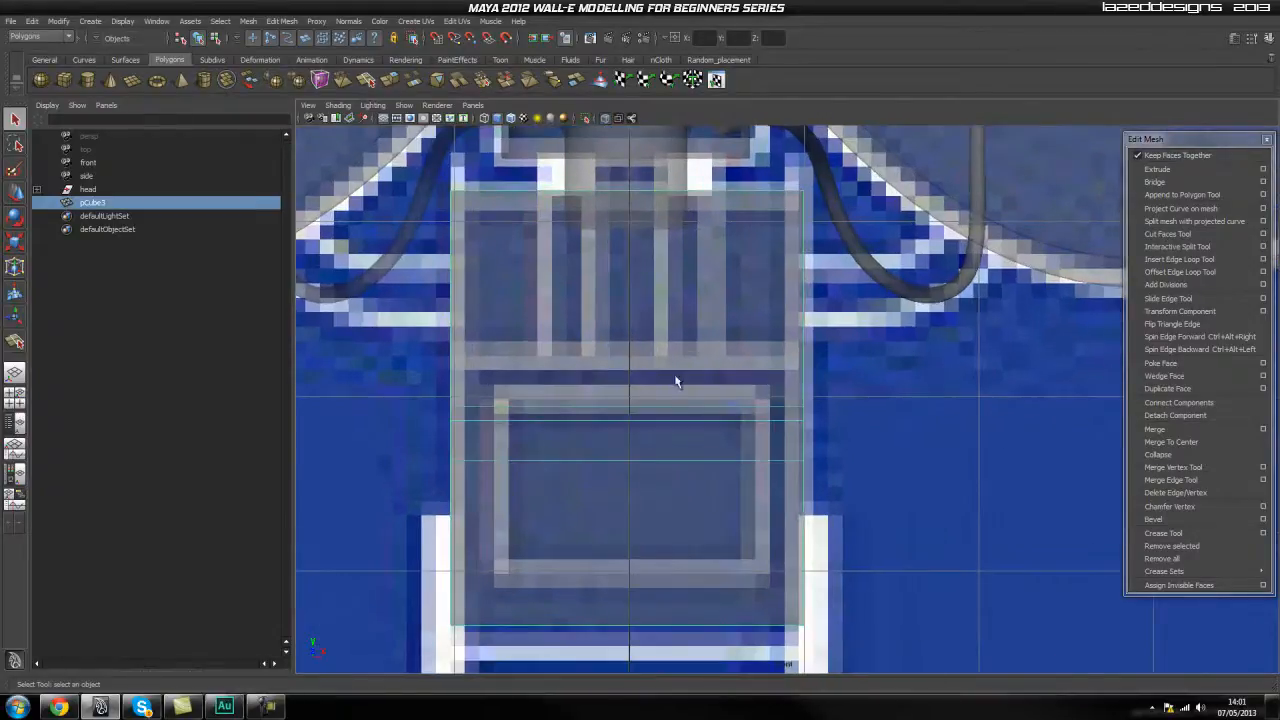
left_click(1179, 260)
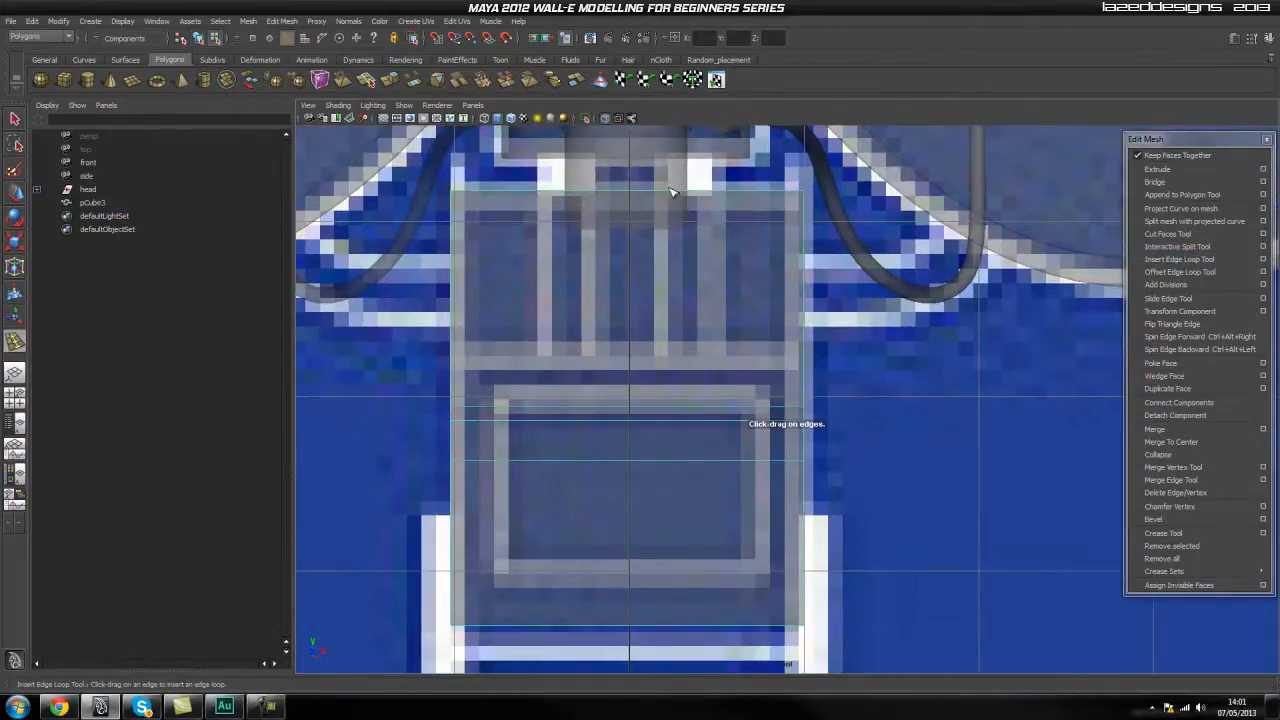
left_click_drag(672, 193, 588, 192)
key("q")
Insert an edge loop across the neck block just behind its front end in the perspective view.
right_click_drag(628, 251, 629, 278)
left_click(623, 268)
key("space")
left_click_drag(614, 296, 617, 264)
left_click_drag(665, 316, 642, 390, "alt")
left_click(767, 382)
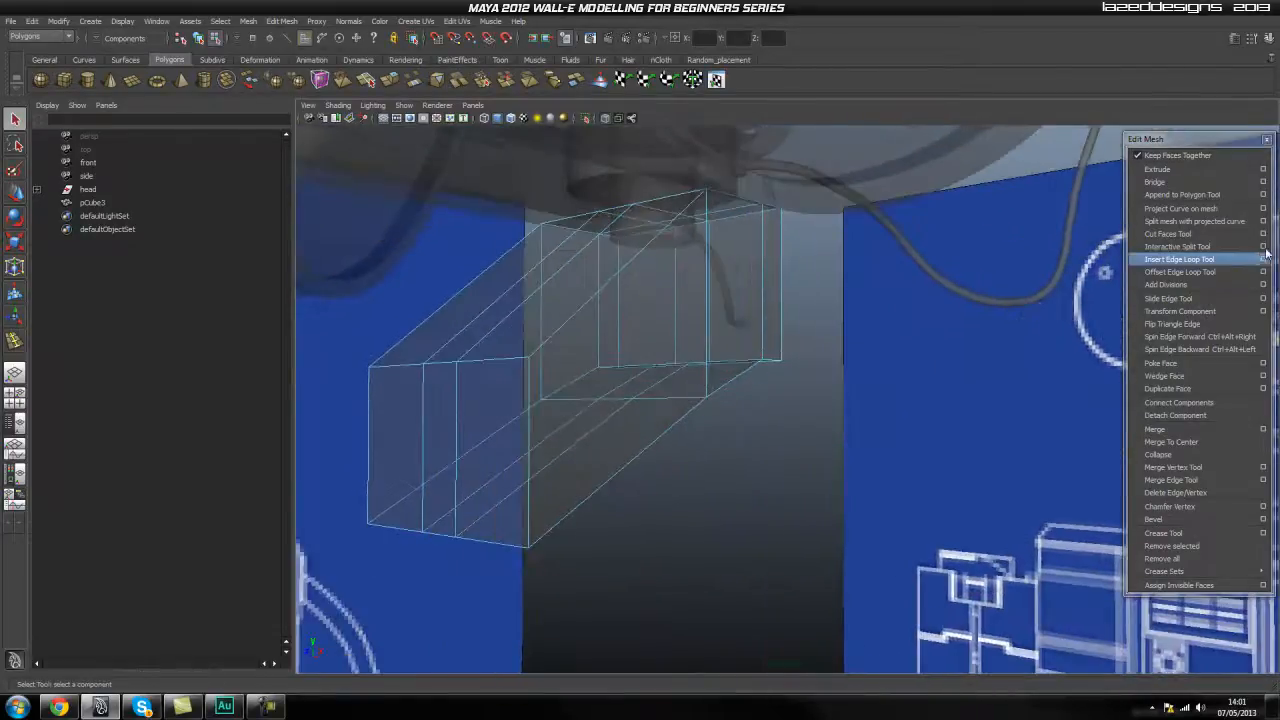
left_click(1196, 263)
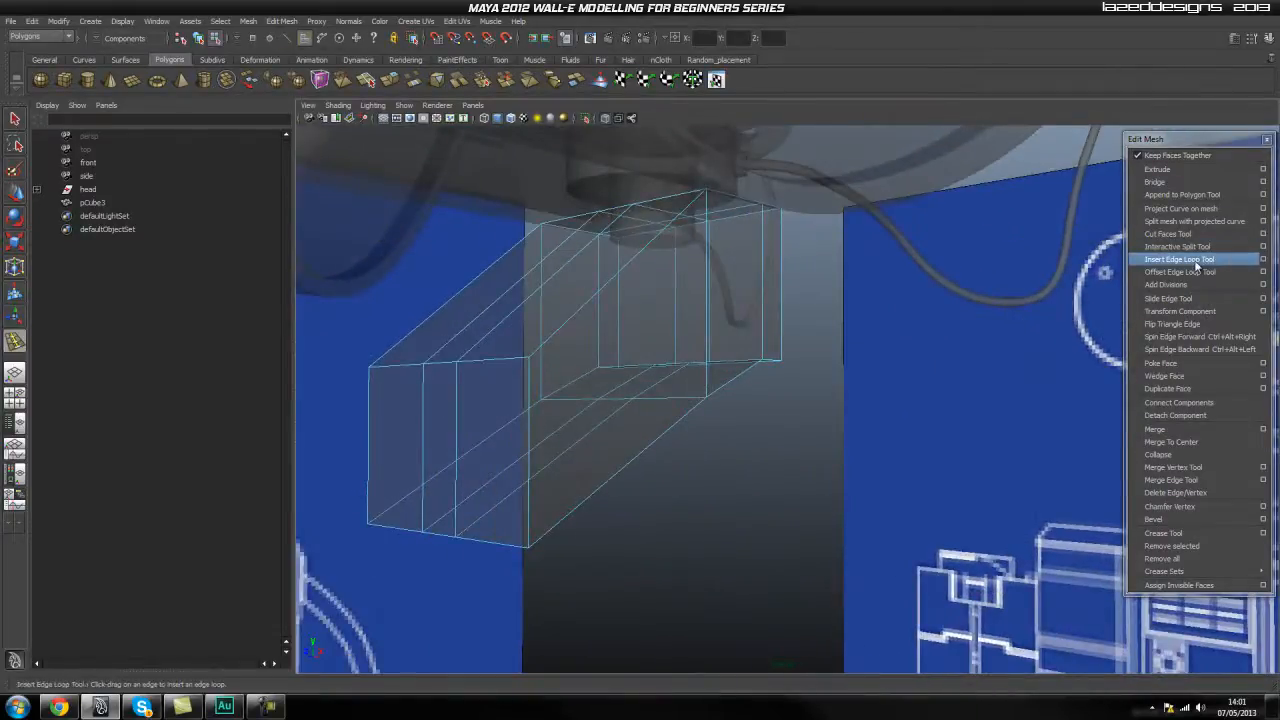
left_click_drag(554, 342, 556, 338)
left_click_drag(556, 340, 780, 368, "alt")
Extrude the narrow sloped face between the two central loops outwards to form a raised strip.
key("q")
right_click_drag(573, 289, 568, 324)
left_click(562, 316)
left_click(1157, 169)
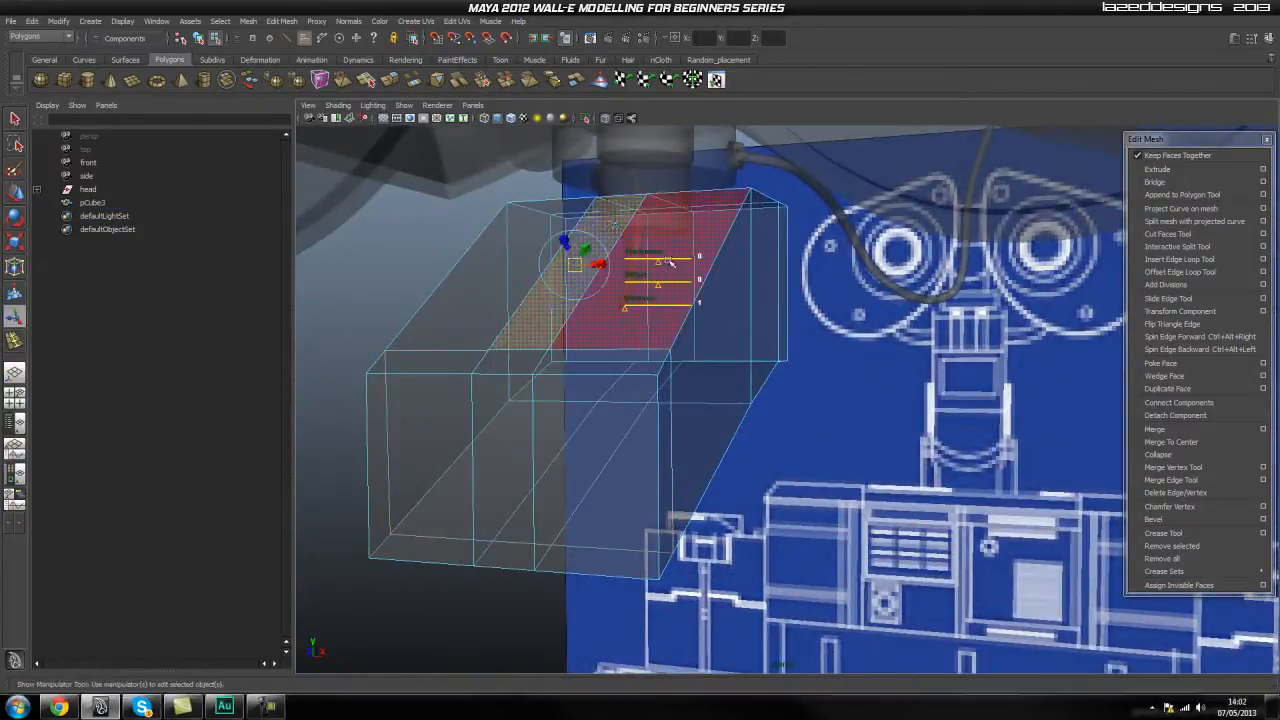
scroll(600, 225, "up", 3)
middle_click_drag(595, 223, 726, 292, "alt")
left_click_drag(726, 292, 603, 271, "alt")
middle_click_drag(603, 271, 750, 360, "alt")
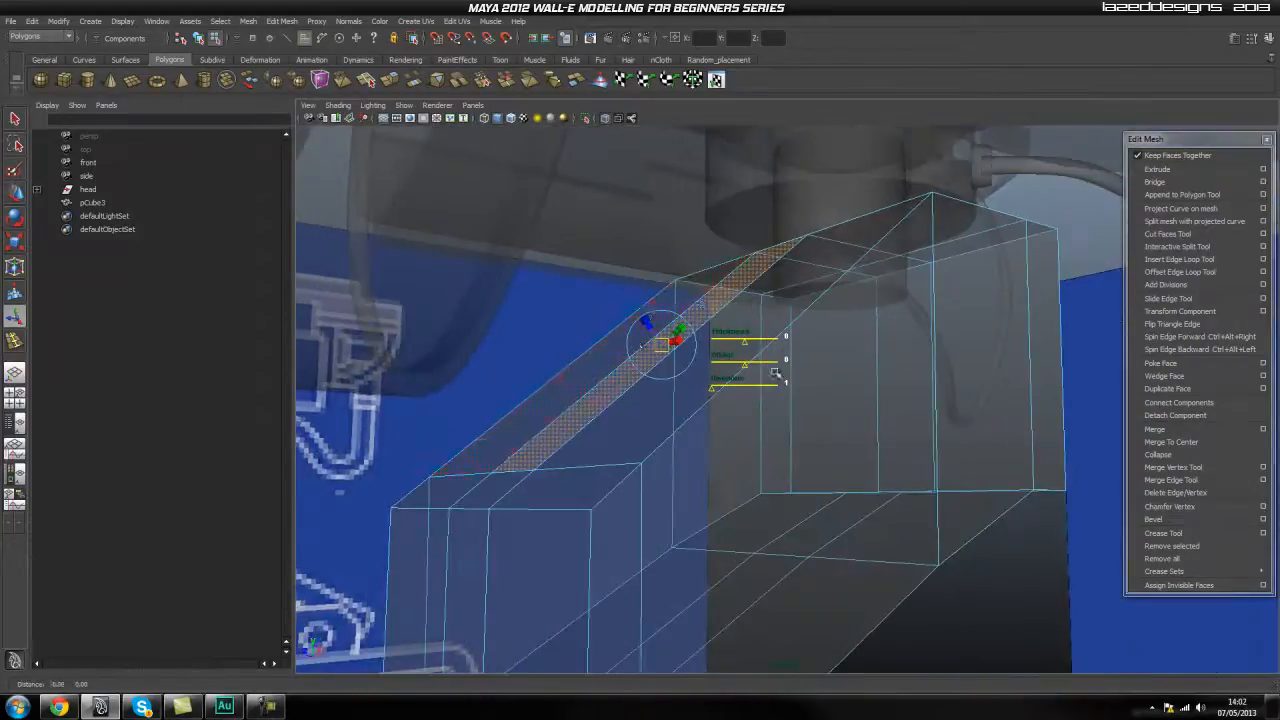
left_click_drag(650, 328, 610, 316)
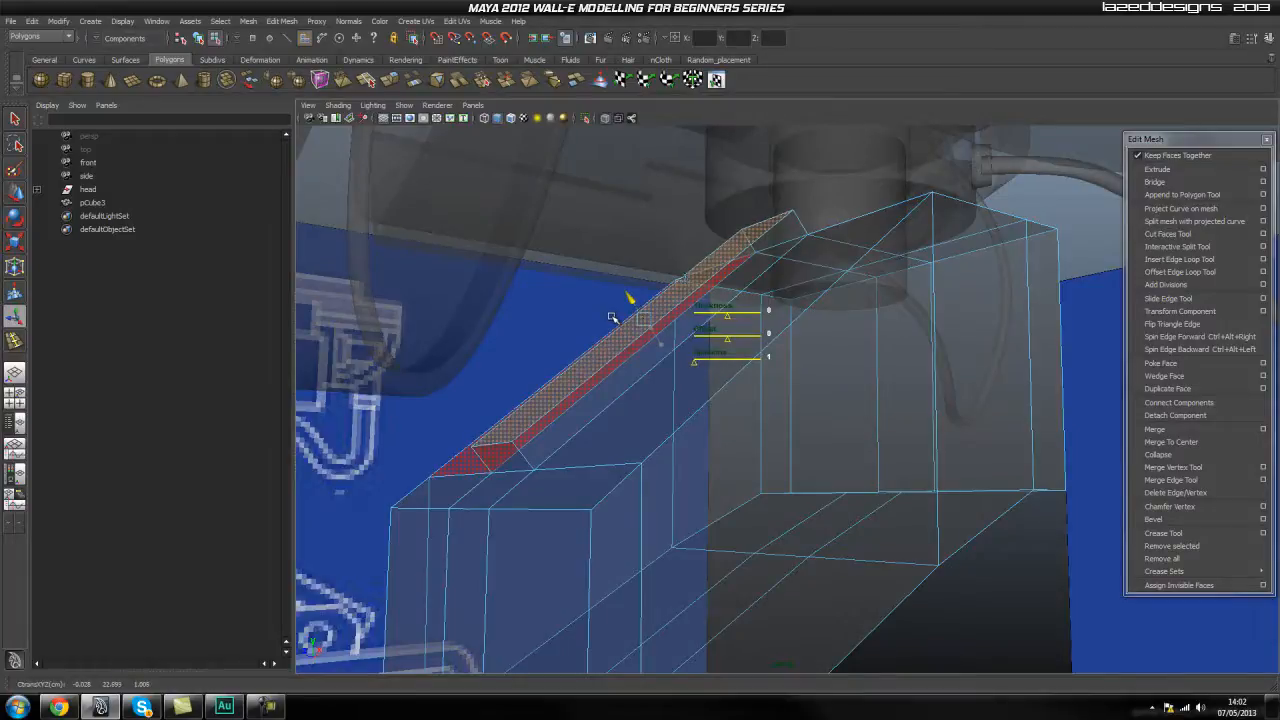
Turn off X-ray shading in the perspective view and inspect the neck block with its raised strip.
left_click_drag(995, 559, 561, 149, "alt")
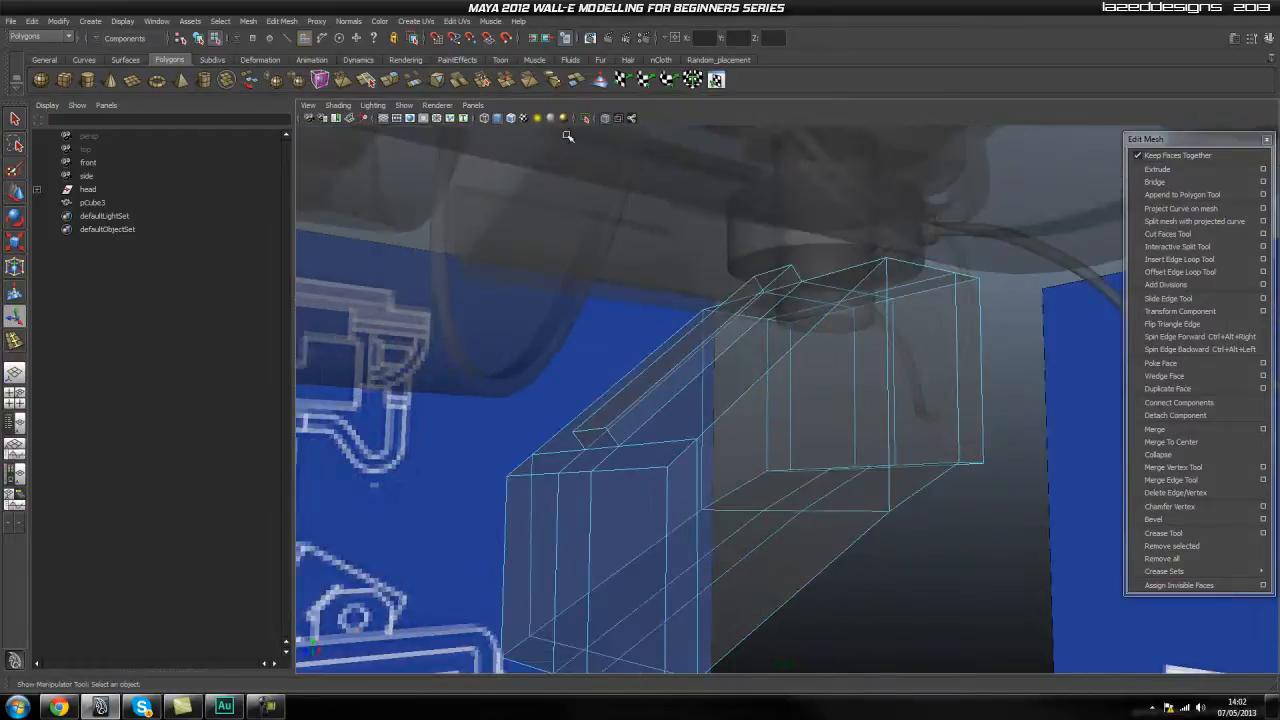
left_click(587, 118)
left_click_drag(1010, 539, 710, 455, "alt")
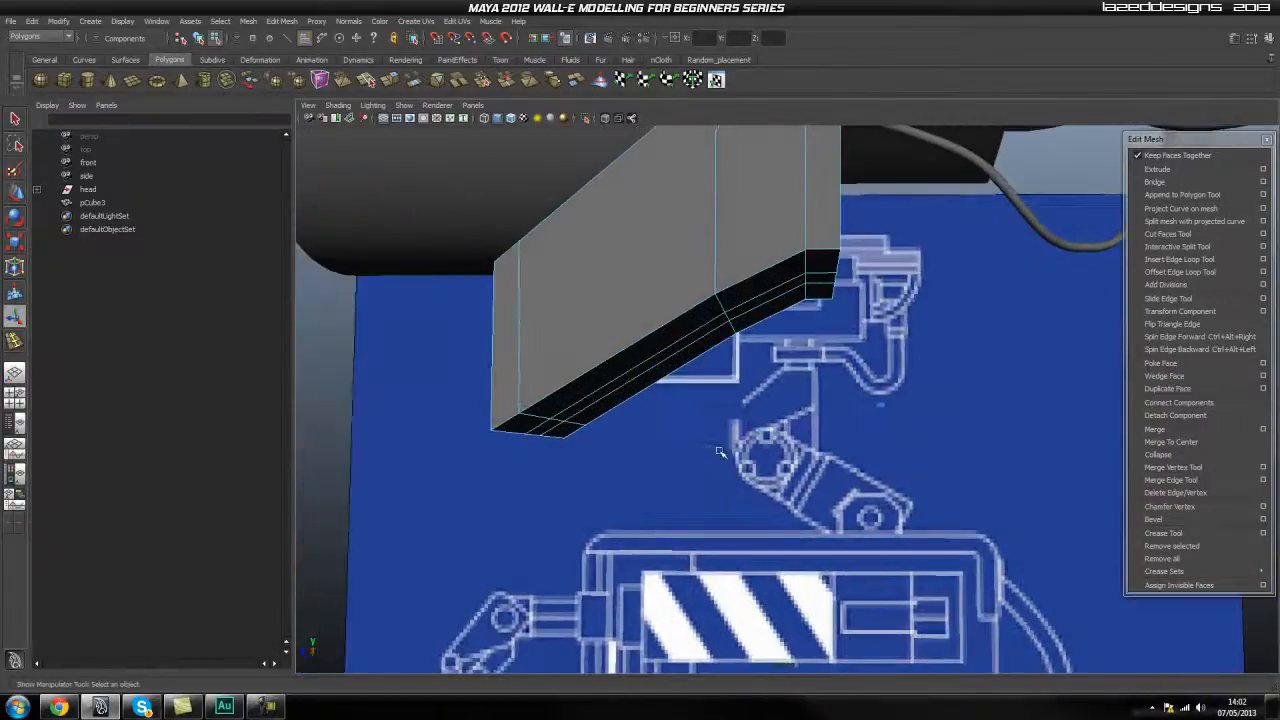
left_click_drag(769, 417, 646, 381, "alt")
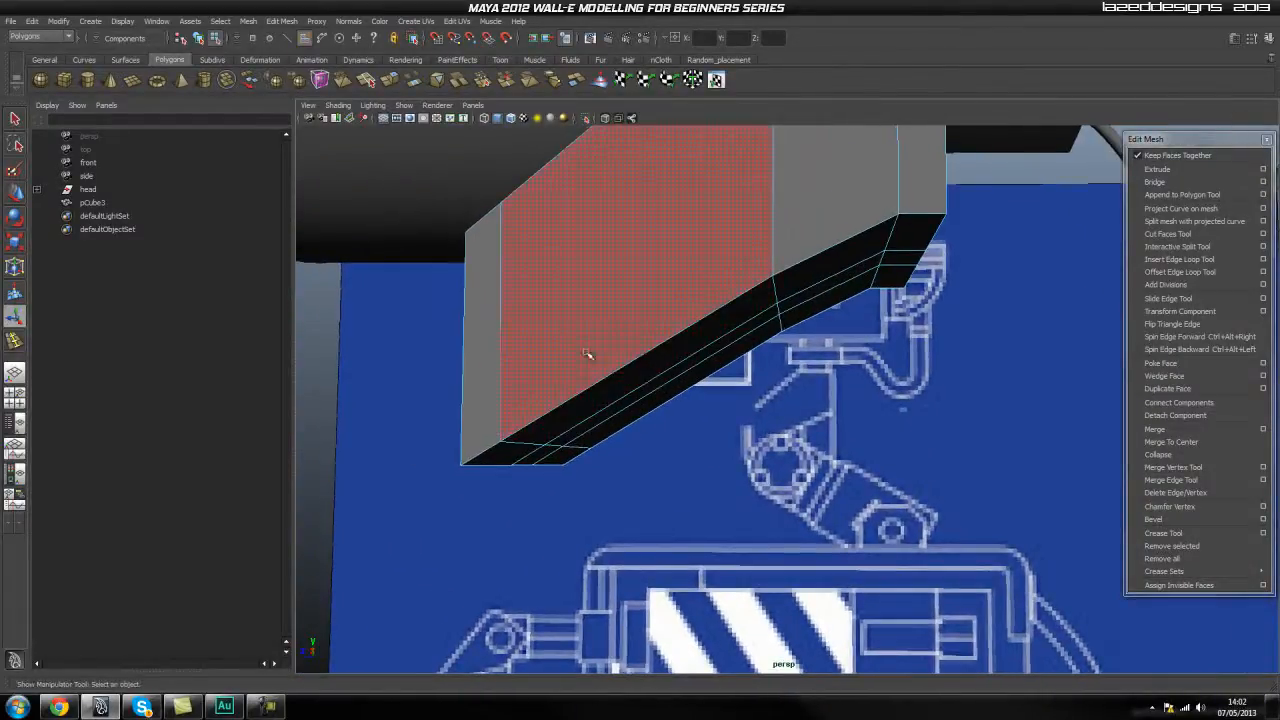
left_click_drag(528, 417, 661, 417, "alt")
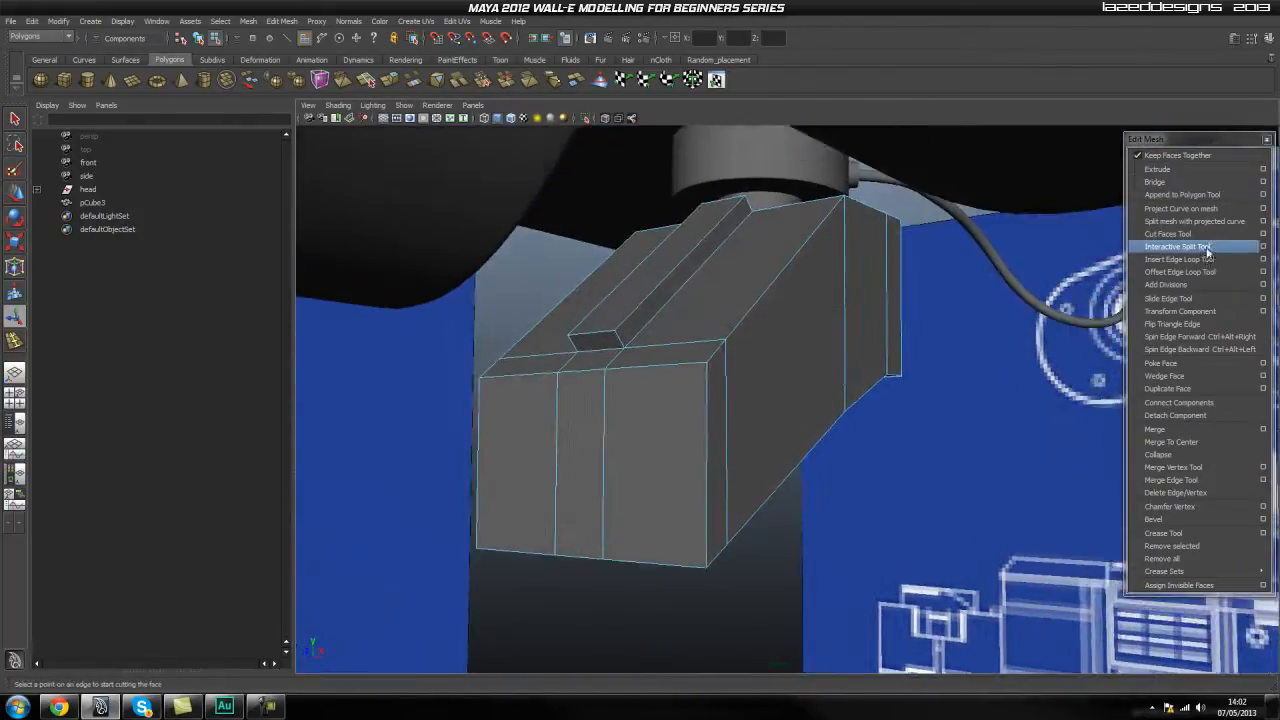
Insert holding edge loops close to the neck block's side edge and beside the raised strip.
left_click(1180, 259)
scroll(686, 340, "up", 3)
middle_click_drag(677, 380, 823, 406, "alt")
scroll(823, 406, "up", 3)
left_click_drag(823, 406, 798, 350, "alt")
scroll(806, 363, "down", 3)
left_click_drag(651, 347, 646, 347)
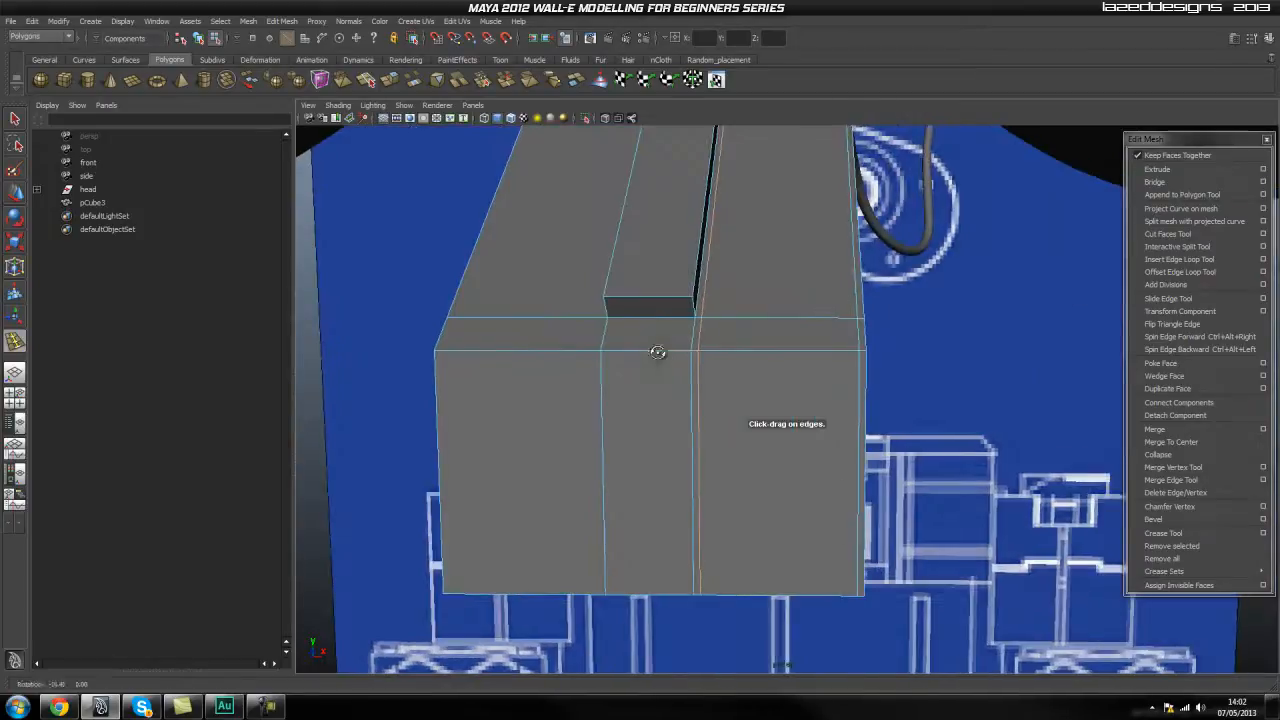
Insert matching holding edge loops beside the strip's other edge and along the block's opposite side.
left_click_drag(677, 357, 608, 351)
left_click_drag(504, 351, 478, 326, "alt")
left_click_drag(752, 352, 648, 367, "alt")
Insert a holding edge loop around the neck block close to its bottom edges.
scroll(700, 438, "up", 4)
middle_click_drag(606, 434, 636, 400, "alt")
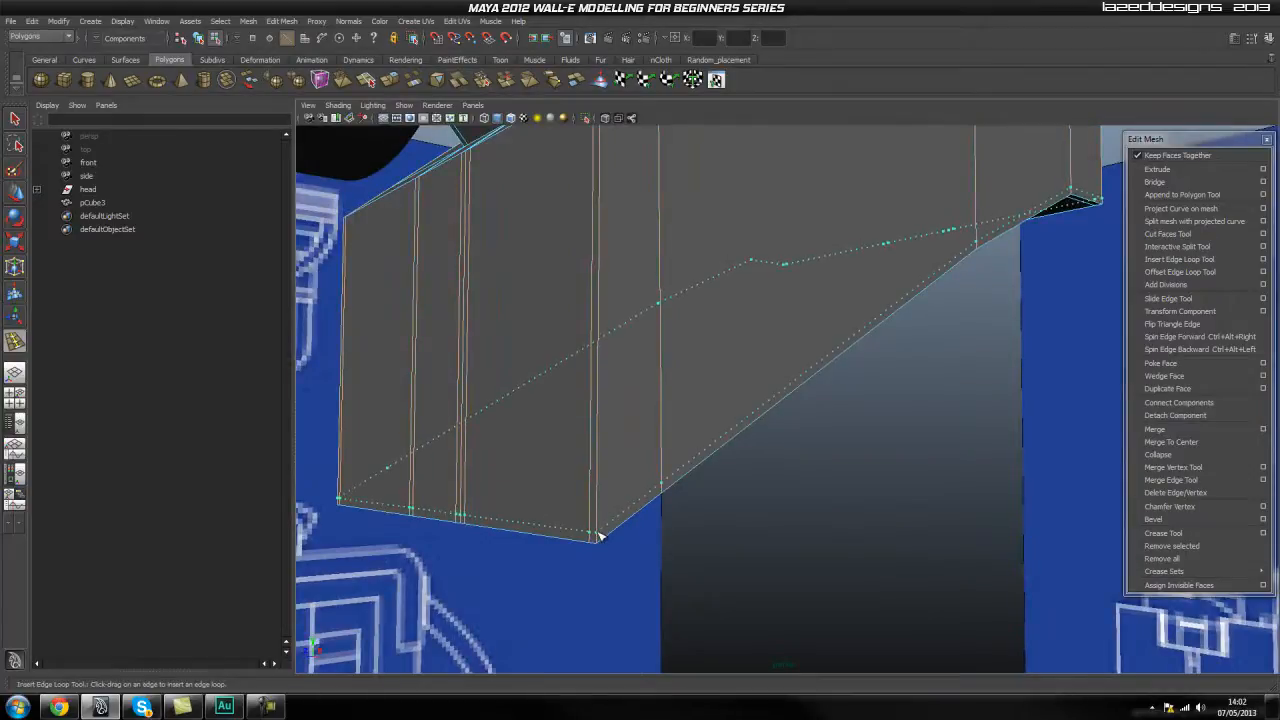
left_click_drag(598, 537, 538, 387, "alt")
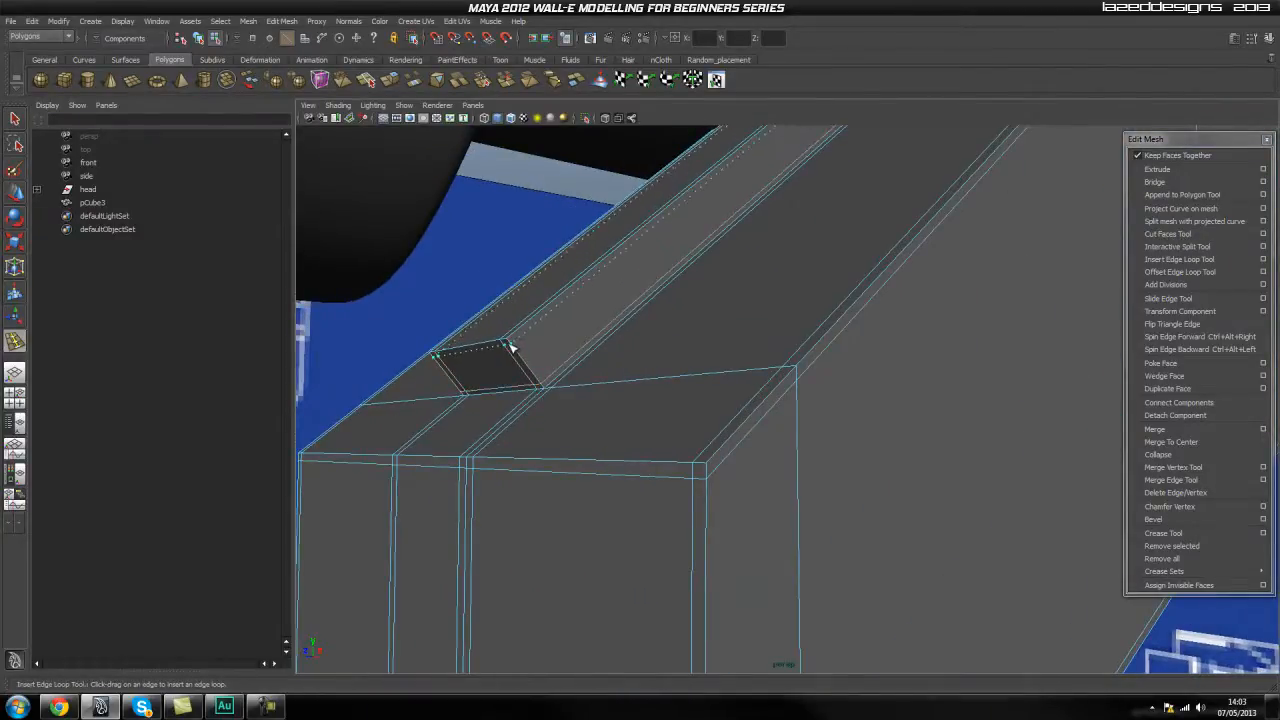
Insert holding edge loops across the neck block close to the raised strip's front end.
left_click_drag(508, 344, 631, 418, "alt")
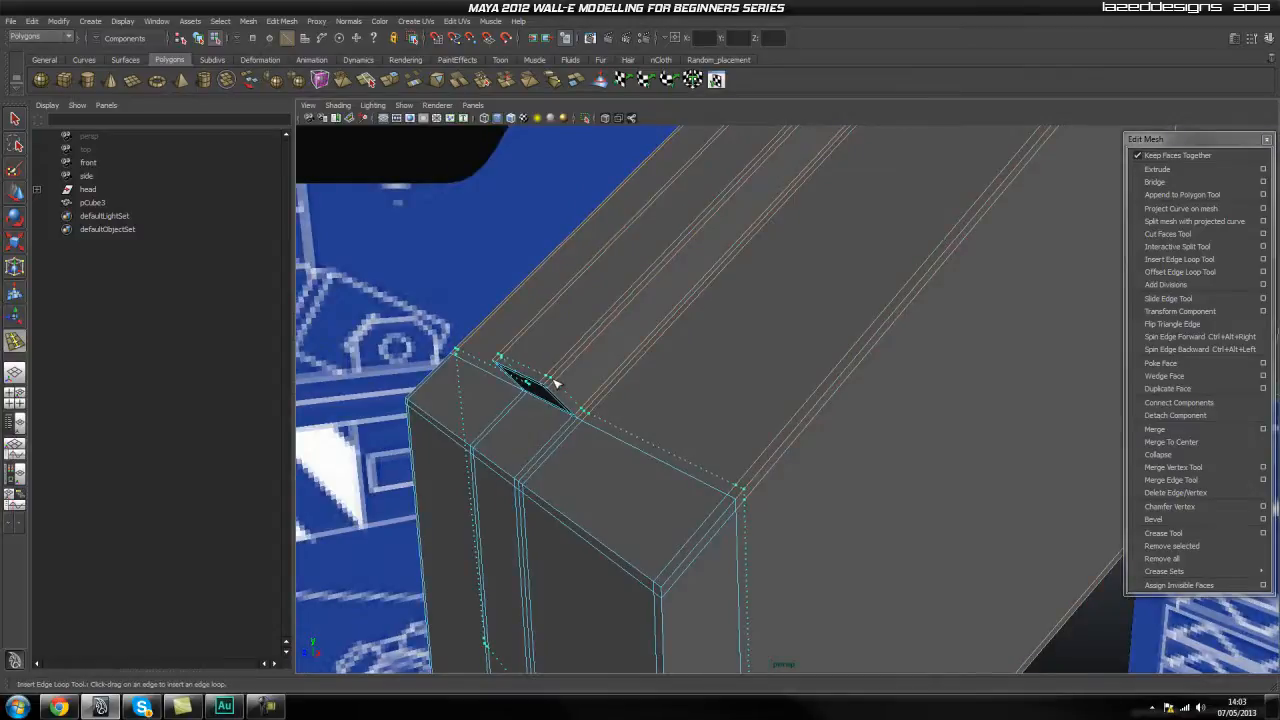
scroll(734, 286, "up", 5)
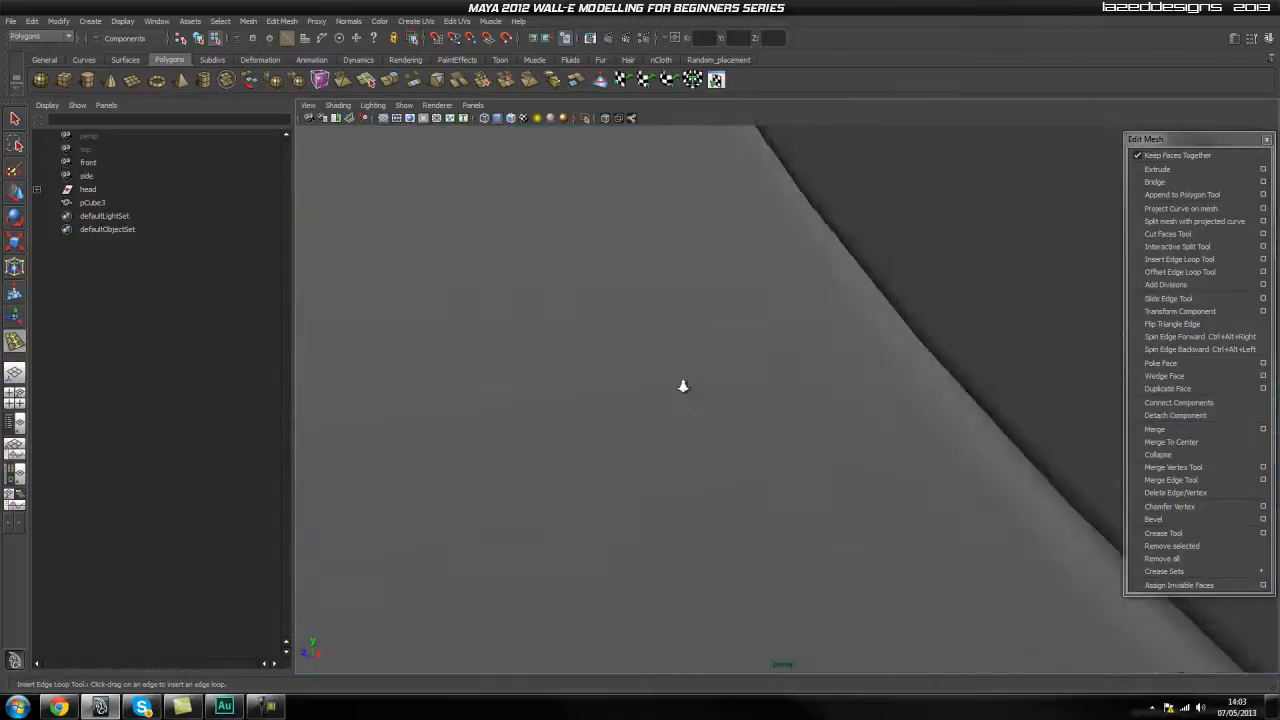
scroll(686, 388, "down", 4)
middle_click_drag(686, 369, 668, 542, "alt")
left_click_drag(668, 542, 766, 454, "alt")
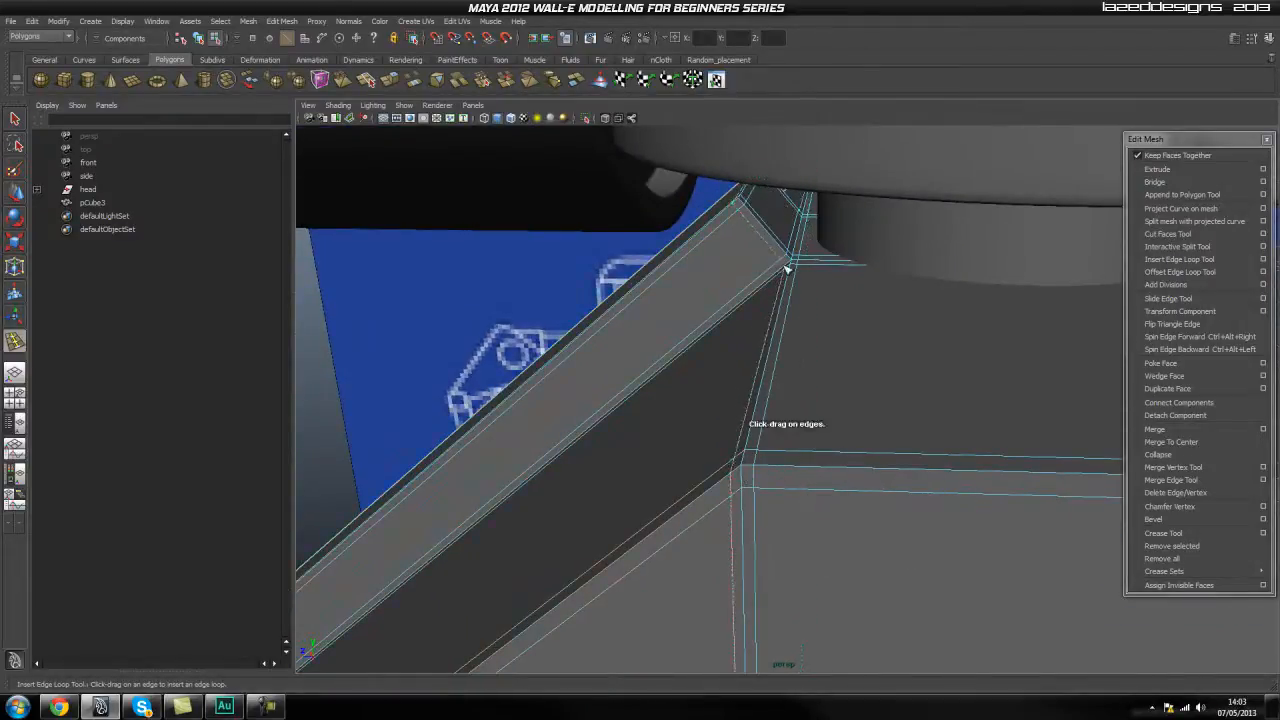
Insert holding edge loops close to the bend where the neck's slope meets the flat part beneath the head.
left_click_drag(743, 196, 800, 381, "alt")
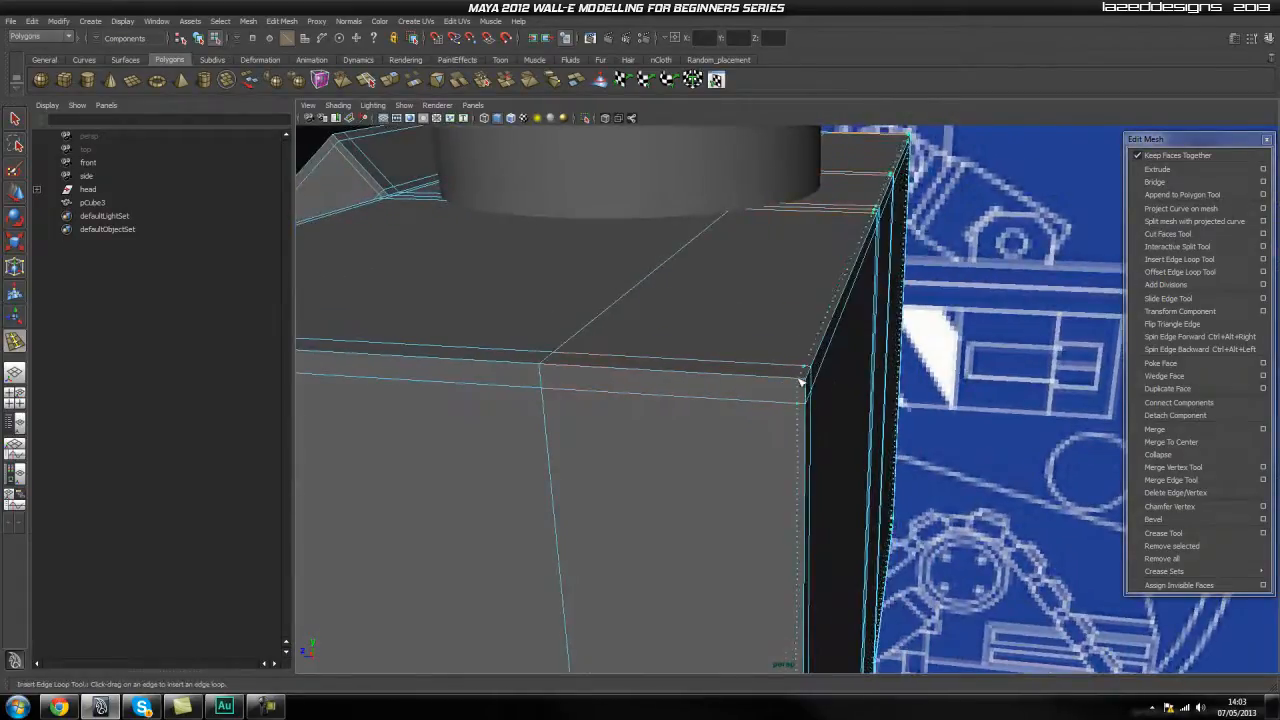
left_click_drag(893, 418, 779, 556, "alt")
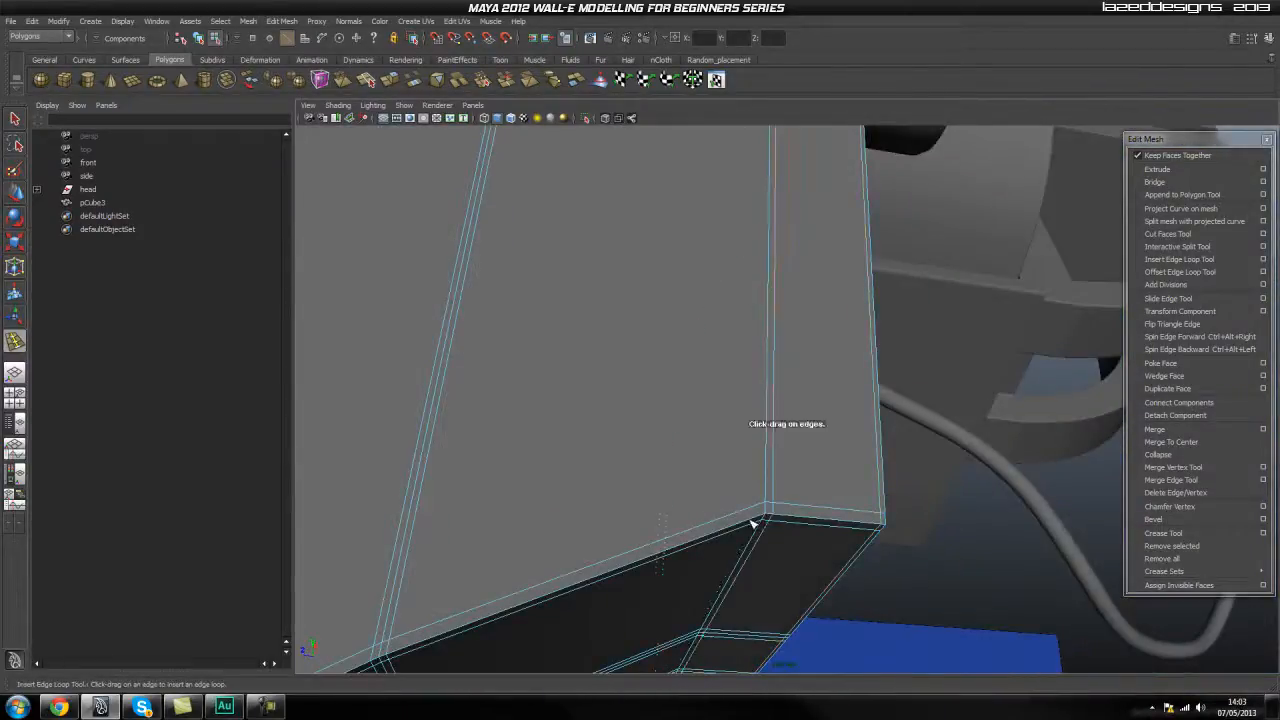
left_click_drag(727, 537, 613, 508, "alt")
Return the neck block to object mode and turn on its smooth mesh preview.
key("q")
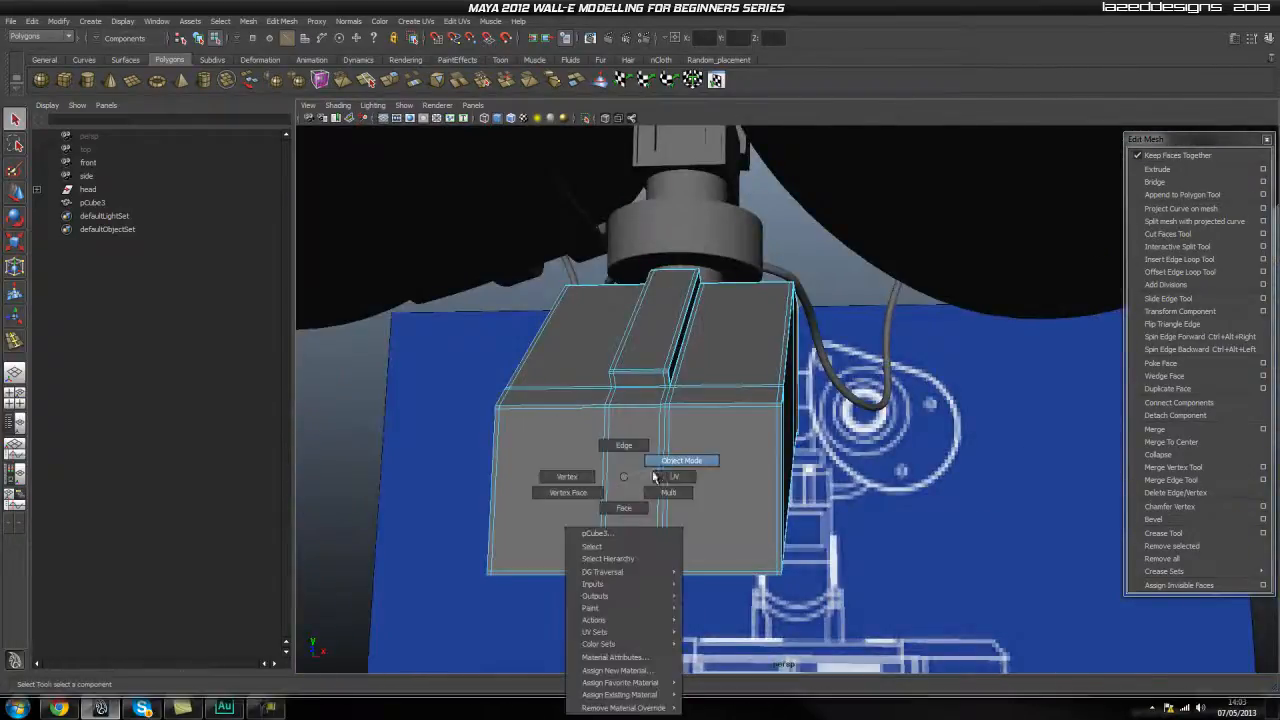
key("F8")
left_click(884, 497)
mouse_move(884, 497)
left_mouse_down("alt")
mouse_move(955, 484)
mouse_move(886, 486)
left_mouse_up("alt")
left_click(788, 482)
left_click_drag(788, 482, 651, 480, "alt")
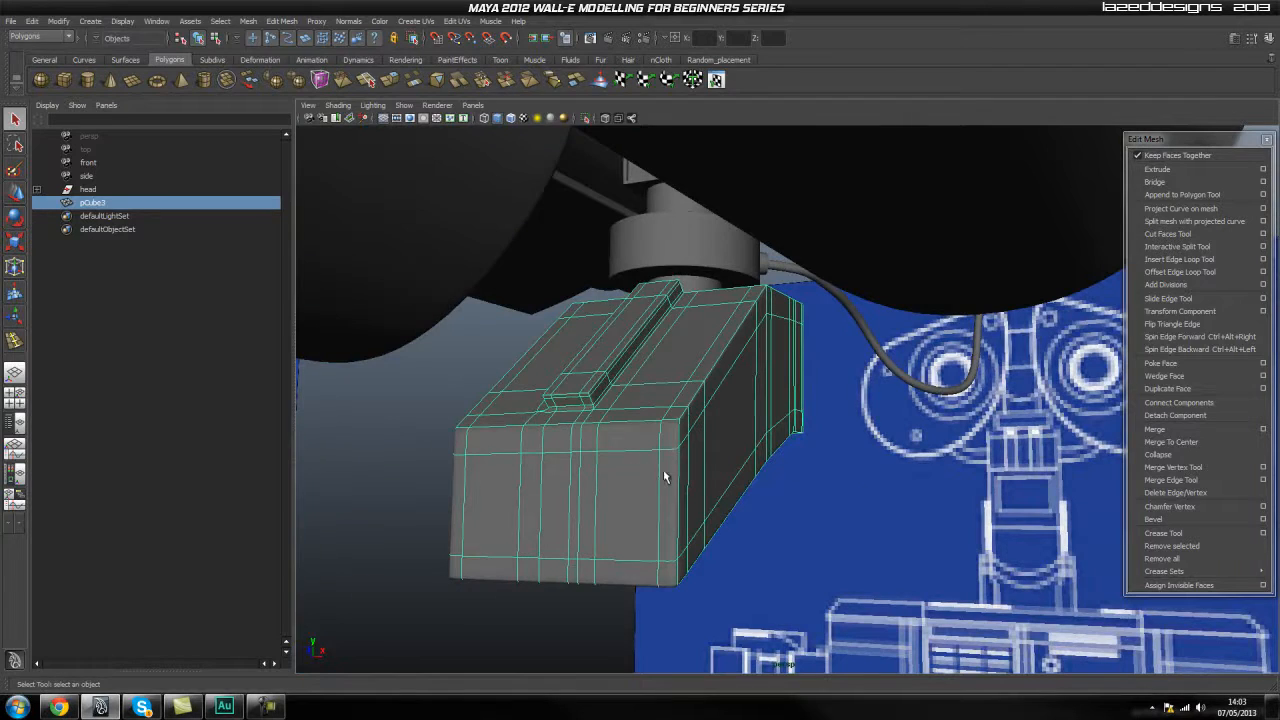
Examine the smoothed neck block and its raised strip from several angles.
left_click(846, 490)
left_click_drag(846, 490, 797, 482, "alt")
left_click(630, 474)
left_click_drag(630, 474, 649, 443, "alt")
left_click(712, 504)
left_click(680, 482)
left_click(855, 487)
left_click(657, 463)
Select the edge loop beside the neck block's front bend and nudge it with the Move tool.
scroll(593, 470, "up", 3)
right_click_drag(490, 437, 505, 404)
left_click(514, 402)
left_click_drag(516, 408, 574, 451, "alt")
key("w")
left_click_drag(812, 405, 822, 406)
left_click_drag(973, 505, 677, 476, "alt")
left_click(697, 444)
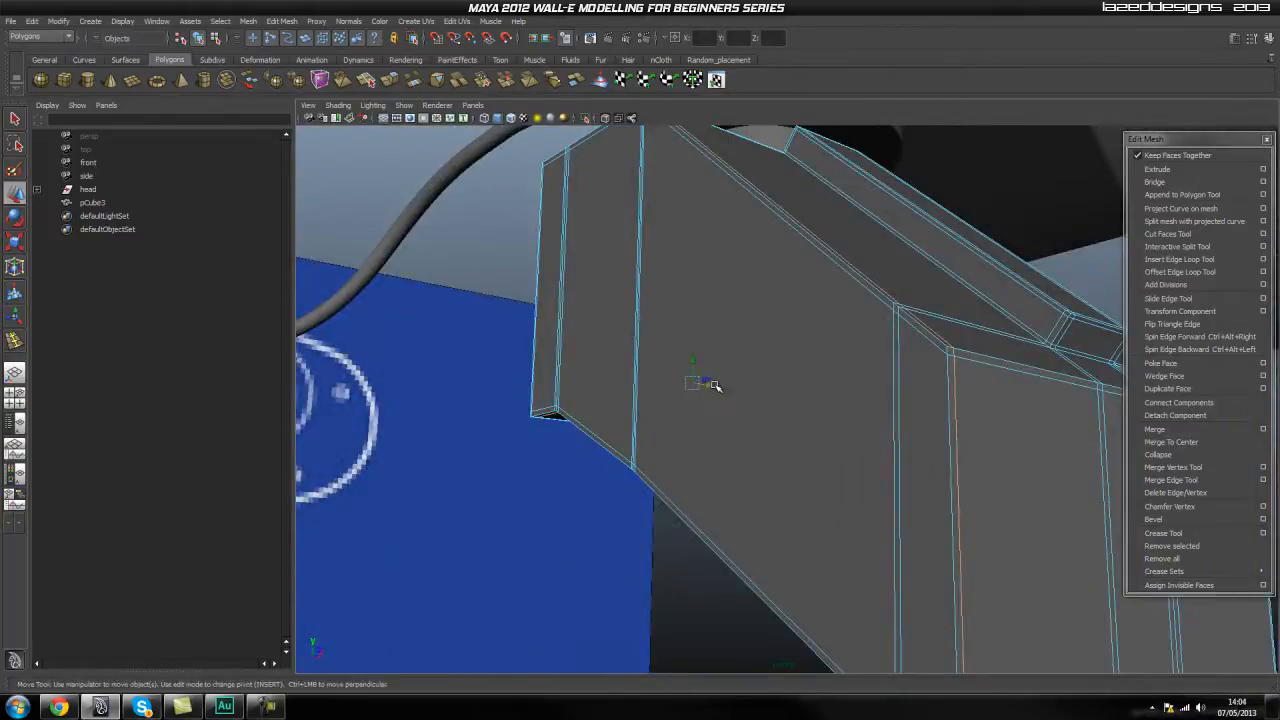
left_click_drag(706, 380, 708, 381)
left_click_drag(883, 449, 728, 438, "alt")
left_click_drag(604, 423, 794, 471)
Insert another holding edge loop on the neck block and preview the mesh smoothed.
left_click(1180, 247)
left_click(1180, 259)
right_click_drag(746, 386, 754, 376)
left_click(820, 498)
left_click_drag(700, 500, 705, 460, "alt")
left_click(671, 465)
right_click_drag(705, 460, 641, 433, "alt")
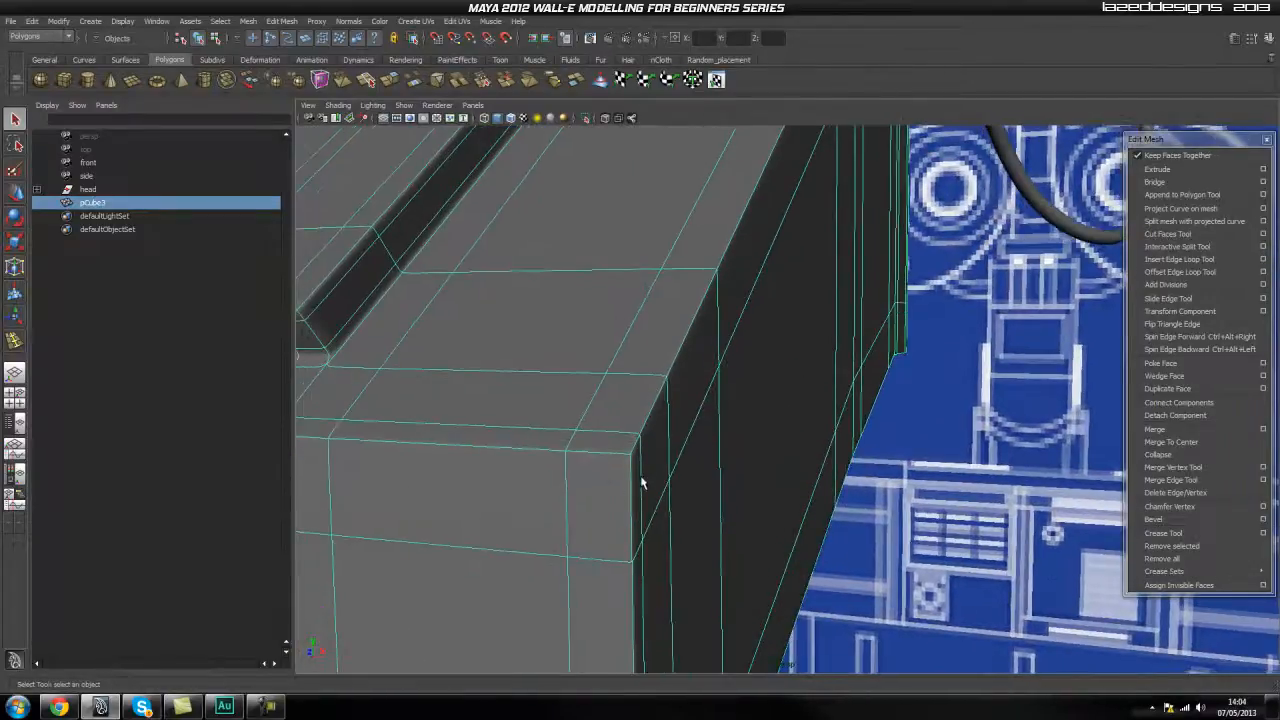
Compare the neck block's front corner with smooth mesh preview off and on.
key("1")
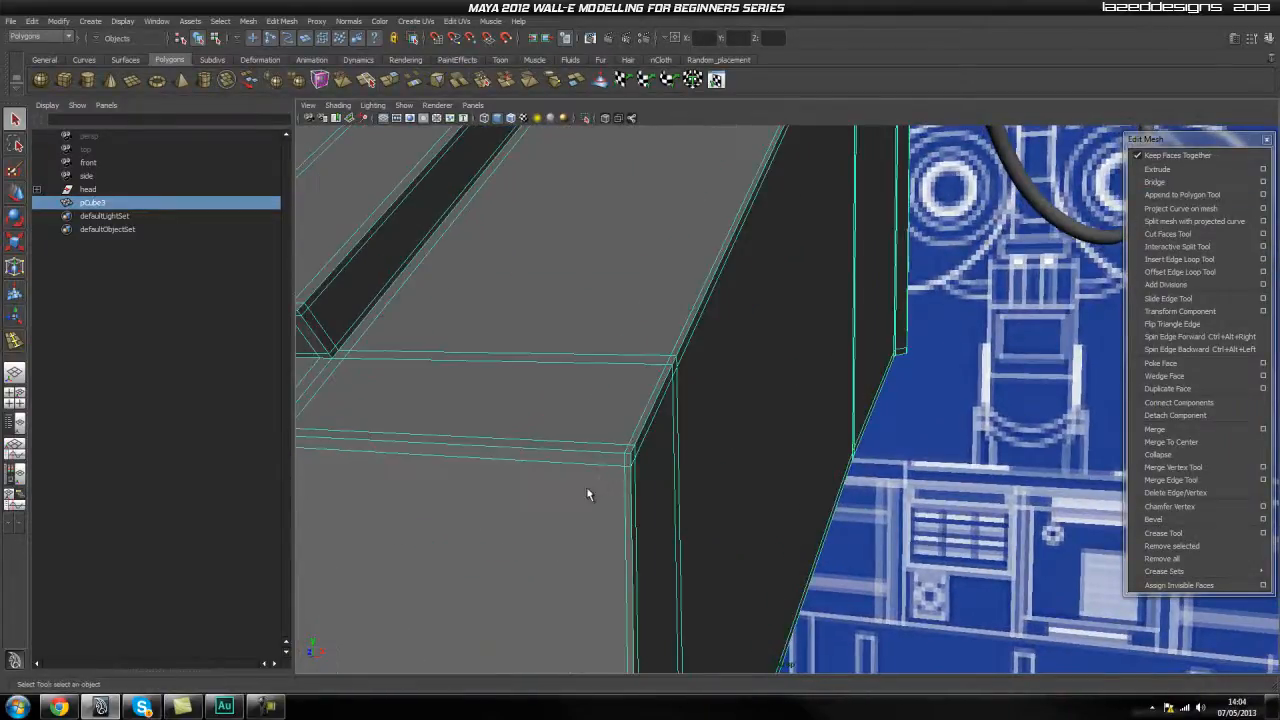
left_click_drag(665, 470, 670, 405, "alt")
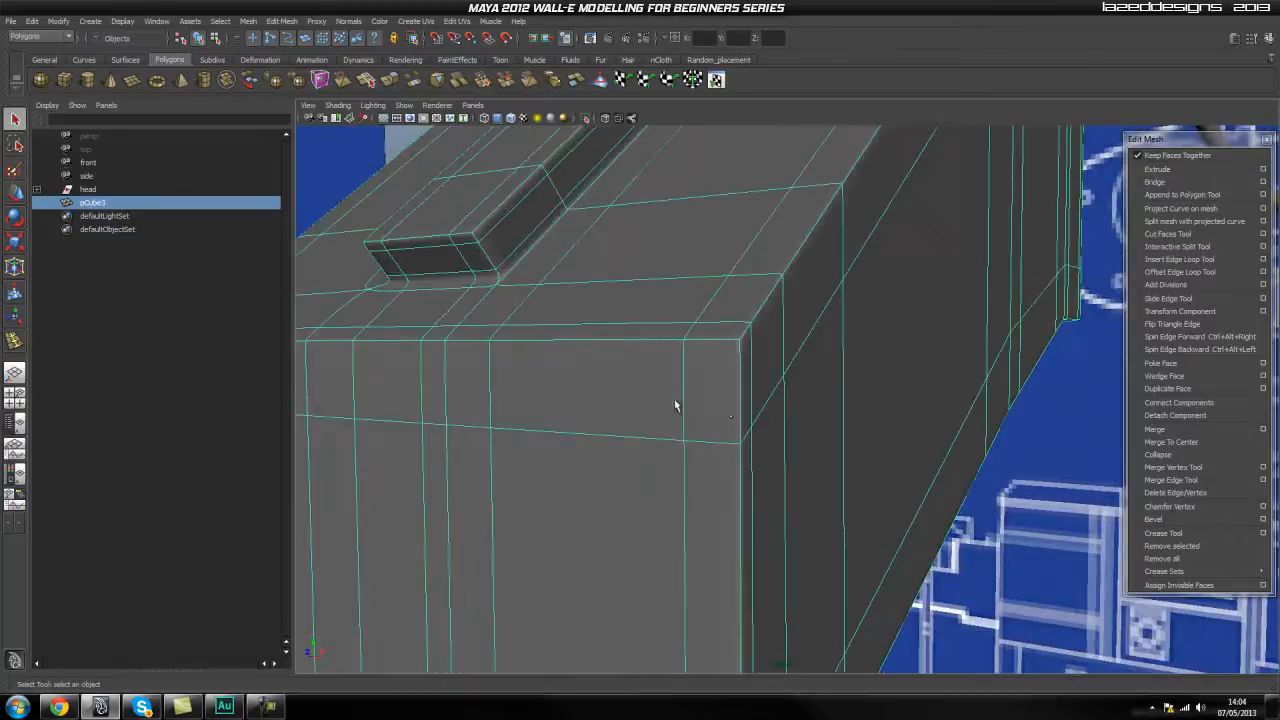
key("1")
key("3")
key("1")
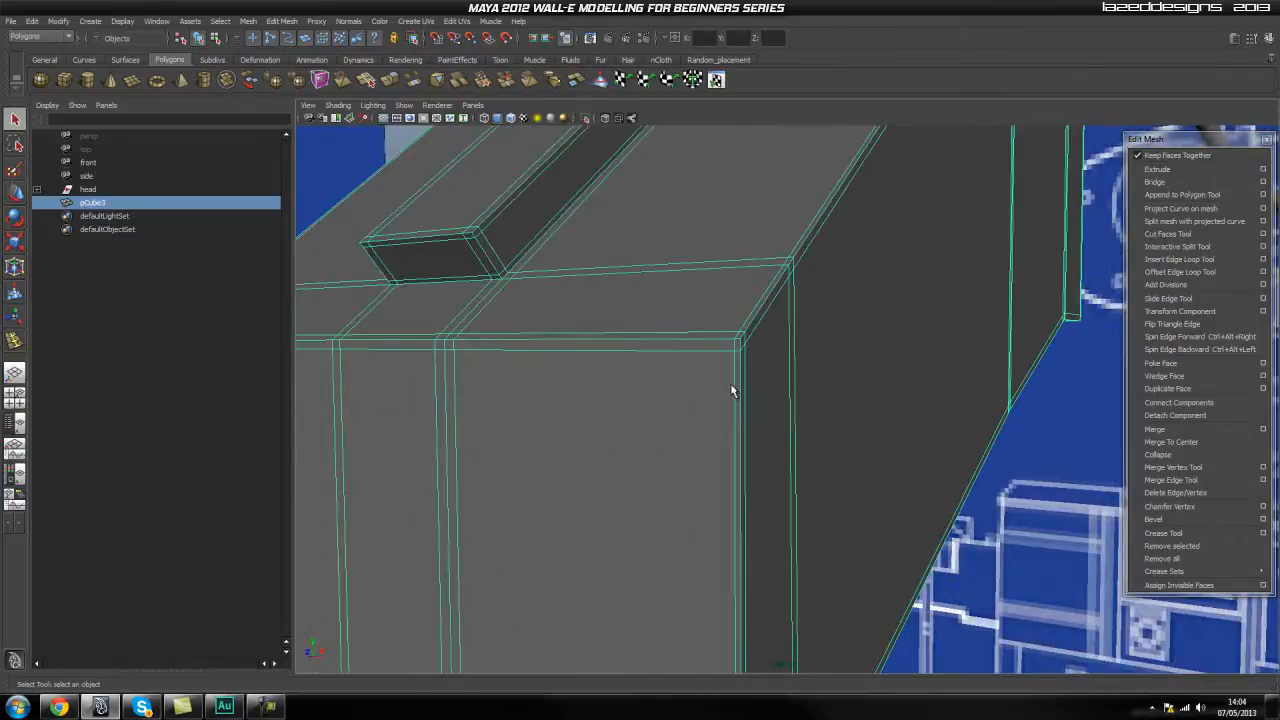
left_click_drag(740, 338, 707, 366, "alt")
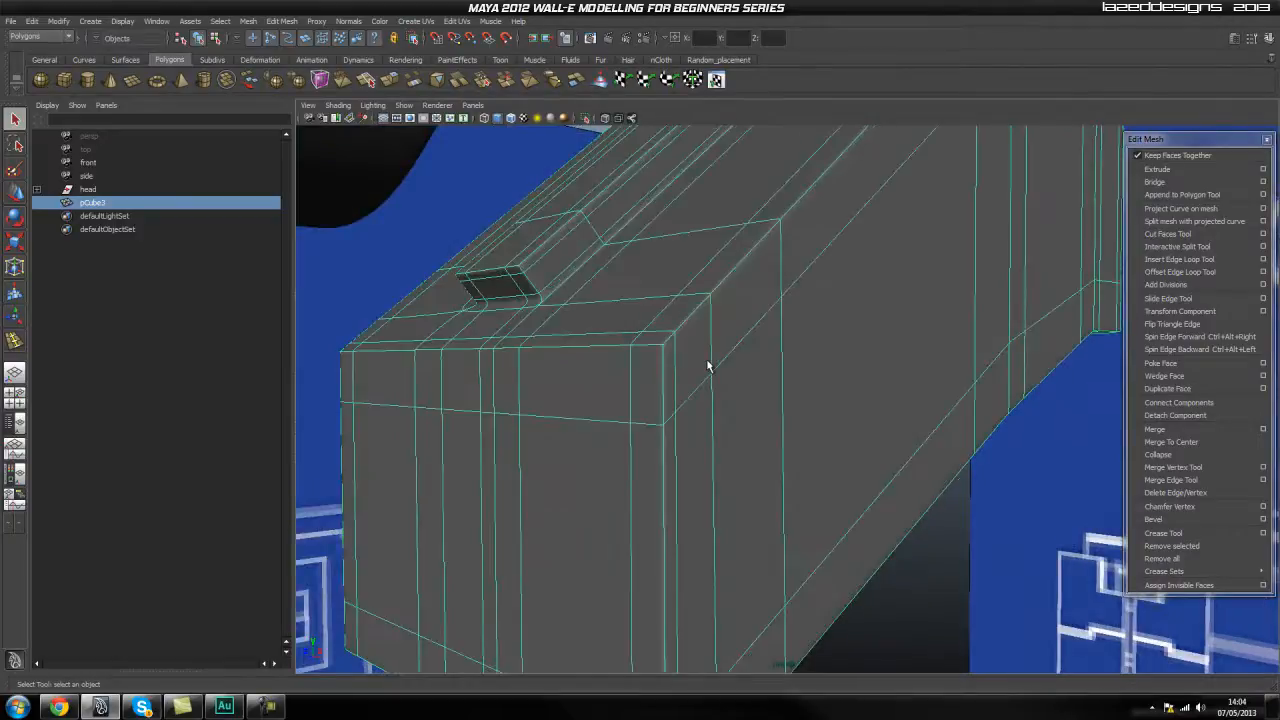
scroll(708, 366, "down", 1)
key("3")
Inspect the smoothed neck block deselected and from several distances.
left_click(950, 542)
scroll(733, 485, "down", 1)
left_click(731, 483)
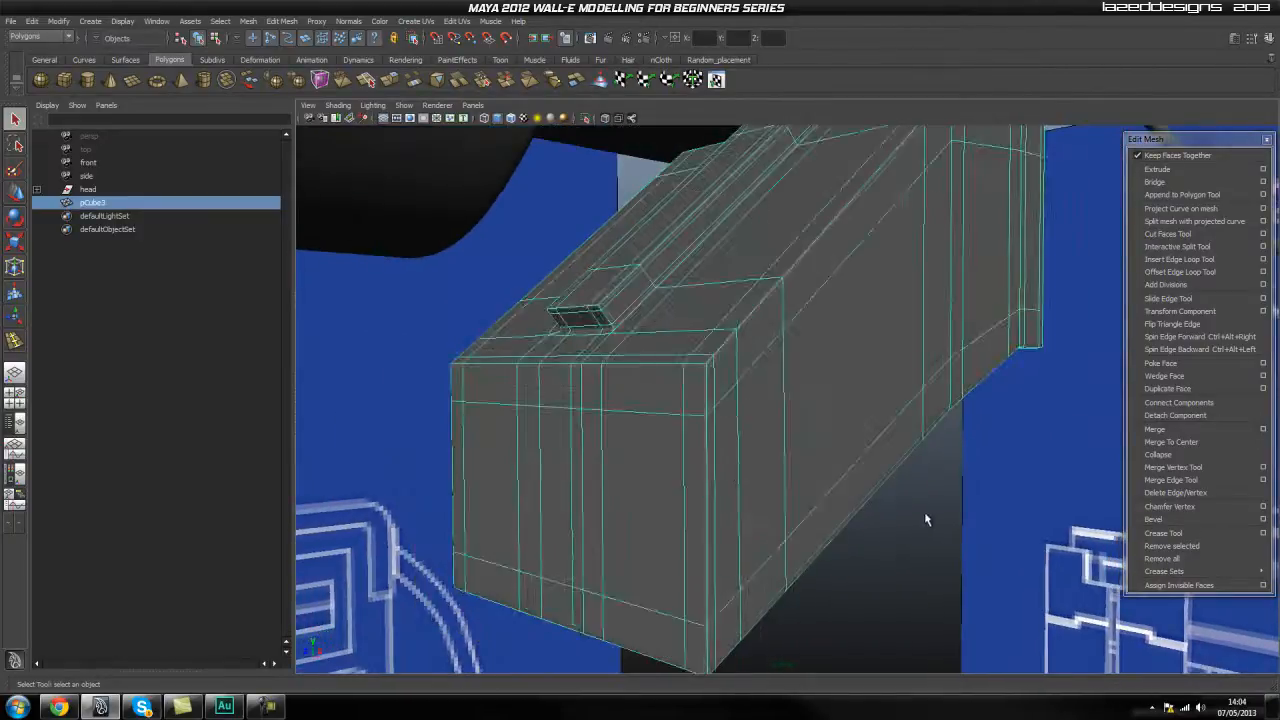
left_click(917, 507)
scroll(652, 499, "down", 2)
left_click_drag(649, 500, 814, 451, "alt")
left_click(829, 471)
Remove the holding edge loop beside the bend beneath the head and preview the smoothed corner without it.
scroll(757, 434, "up", 5)
left_click_drag(761, 411, 731, 474, "alt")
scroll(735, 392, "up", 3)
left_click_drag(735, 392, 731, 400, "alt")
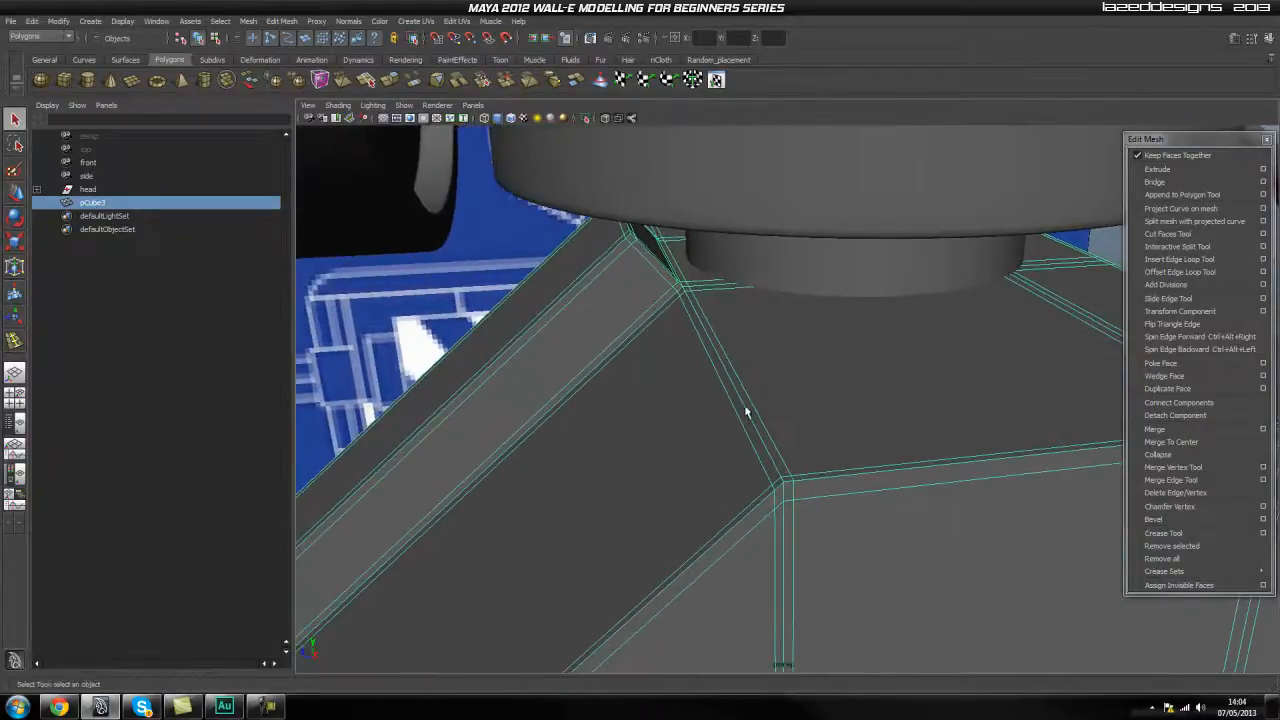
left_click_drag(787, 445, 786, 442, "alt")
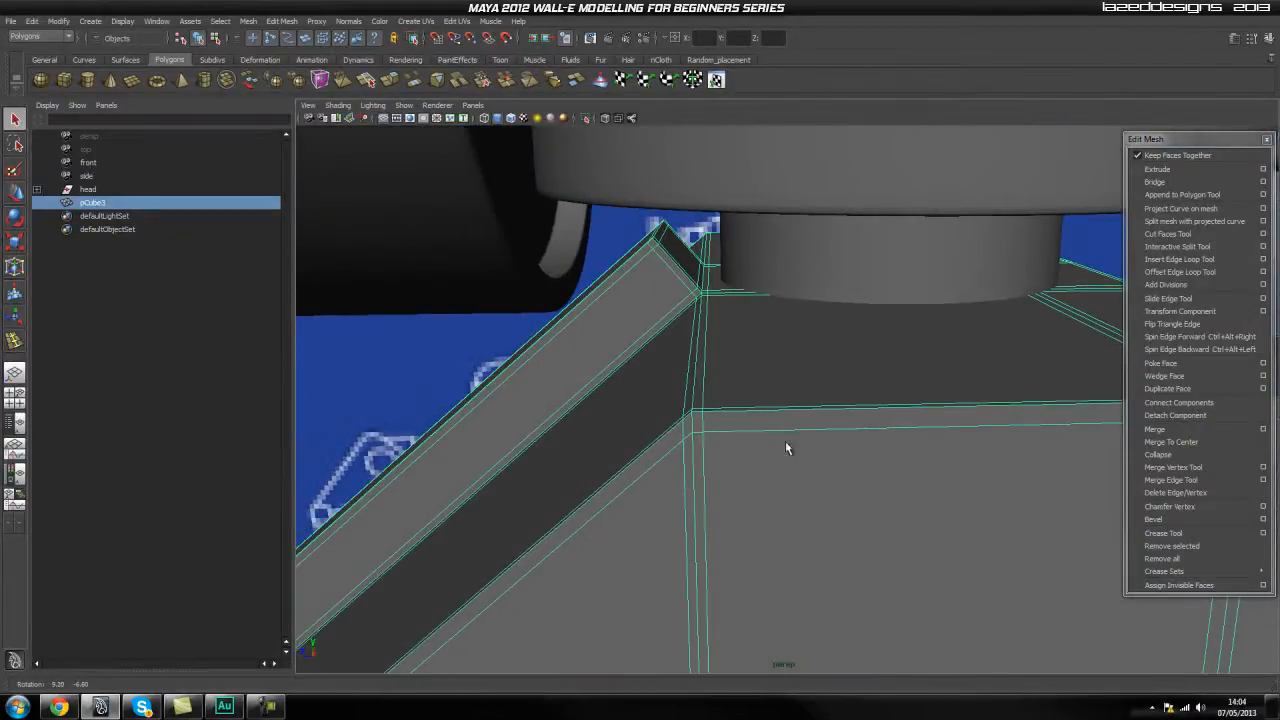
right_click_drag(706, 374, 703, 356)
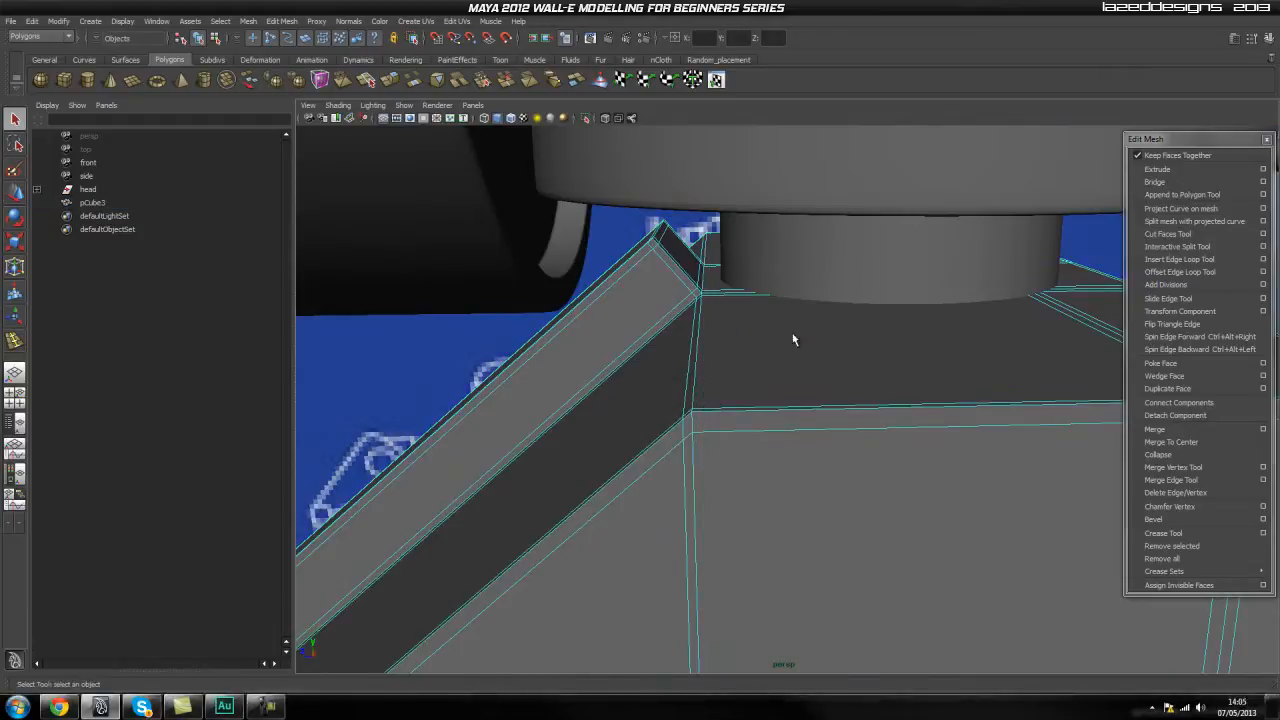
right_click_drag(791, 334, 704, 343)
right_click_drag(823, 360, 846, 349)
key("3")
left_click_drag(943, 347, 1010, 296, "alt")
left_click(1089, 274)
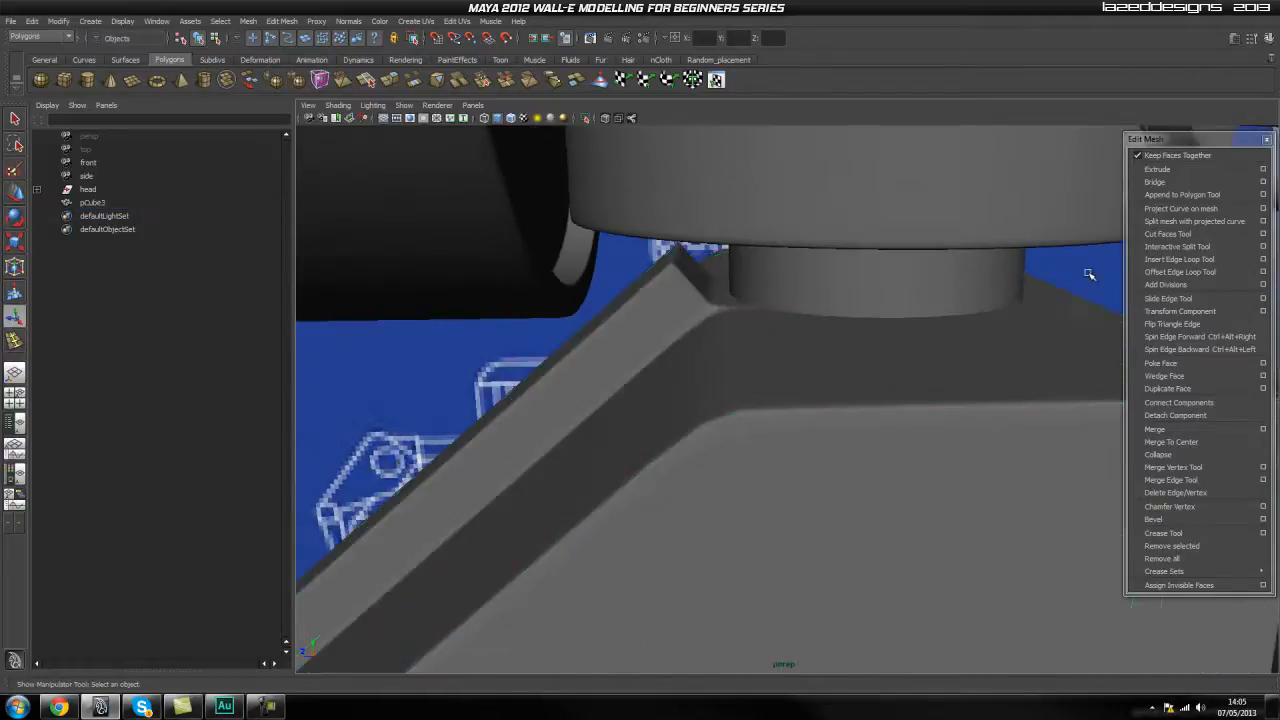
Insert a holding edge loop on the flat side of the bend beneath the head and preview it smoothed.
left_click(911, 359)
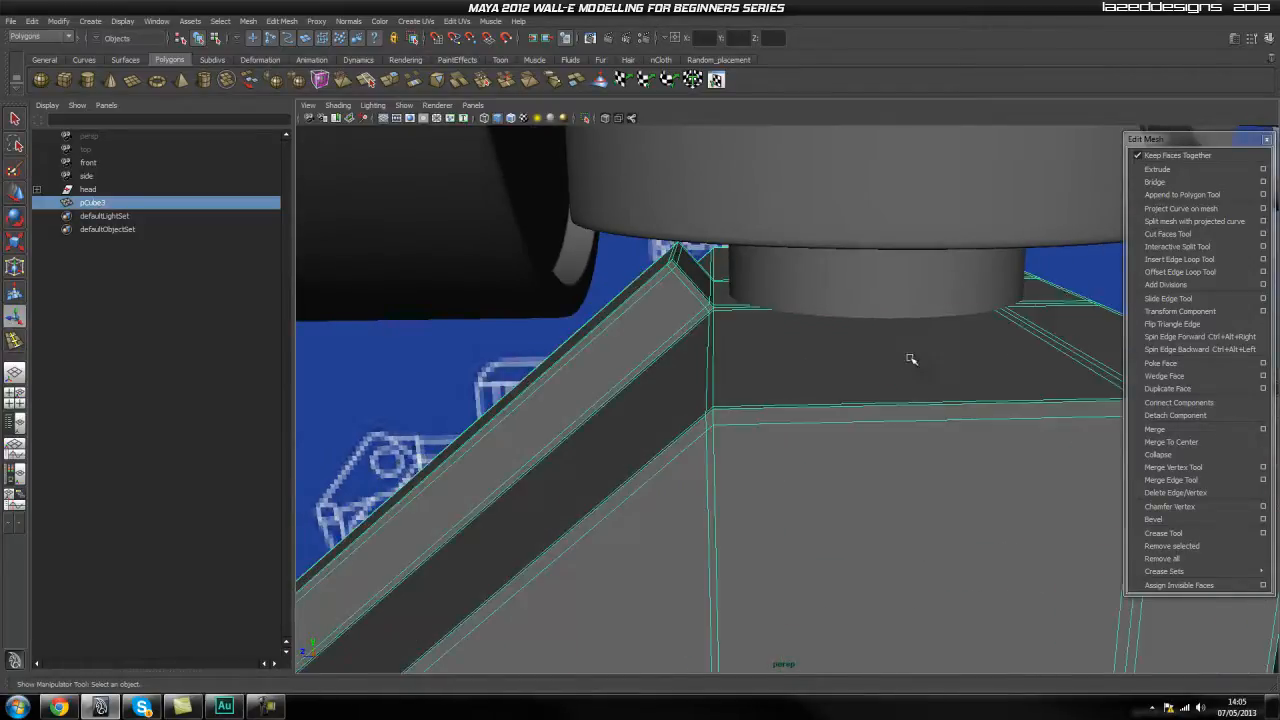
left_click(1181, 261)
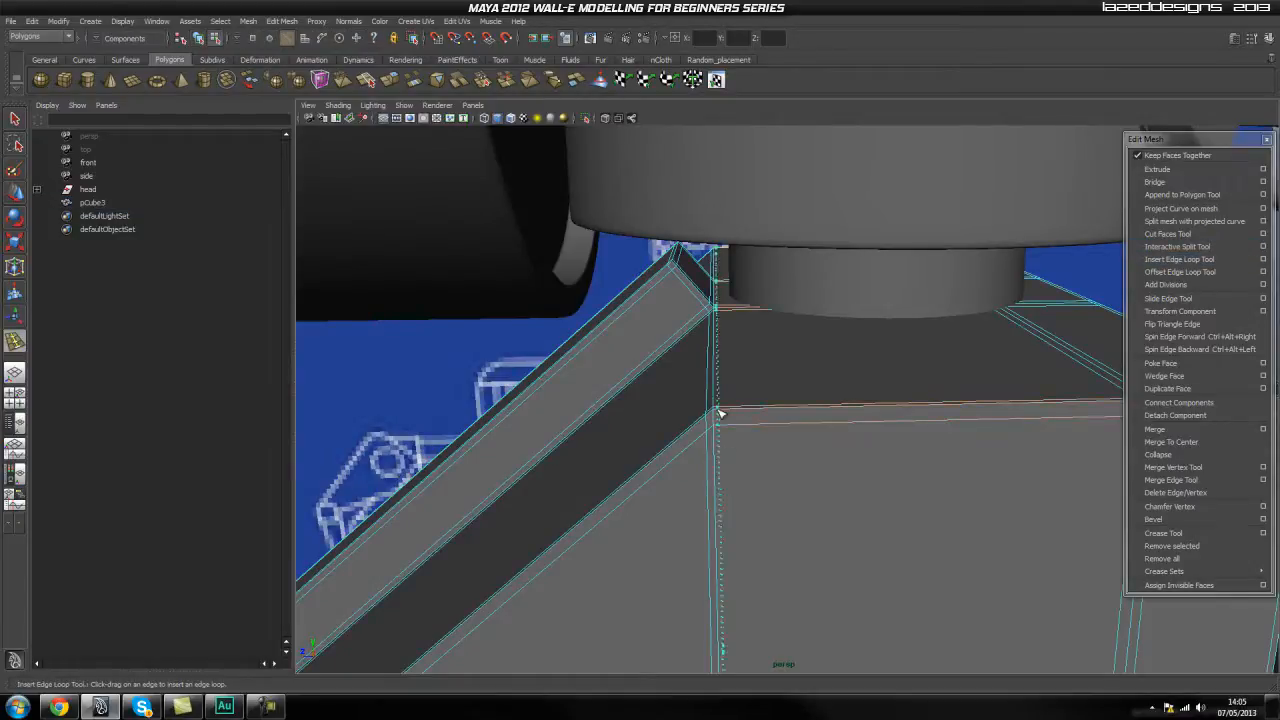
left_click_drag(724, 413, 786, 413)
right_click_drag(752, 395, 811, 357)
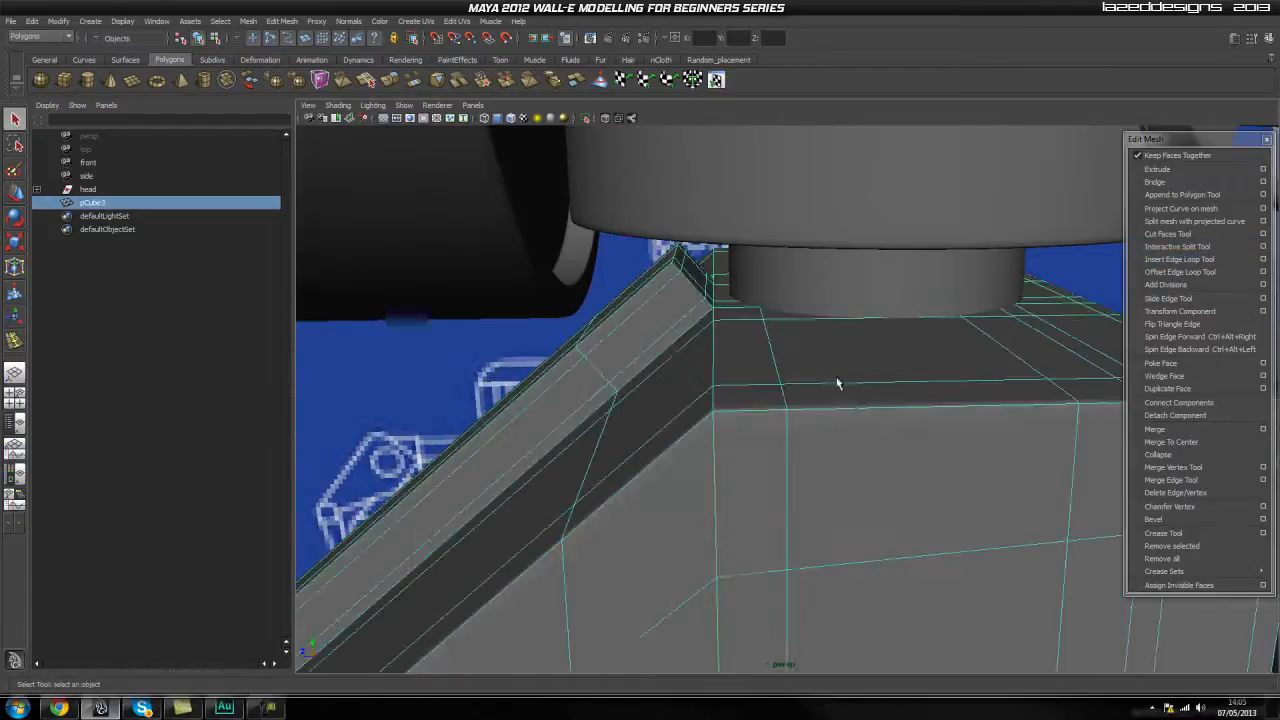
Inspect the smoothed bend beneath the head and the whole neck block with the mesh deselected.
left_click(1097, 277)
left_click_drag(1097, 277, 697, 343, "alt")
left_click(700, 344)
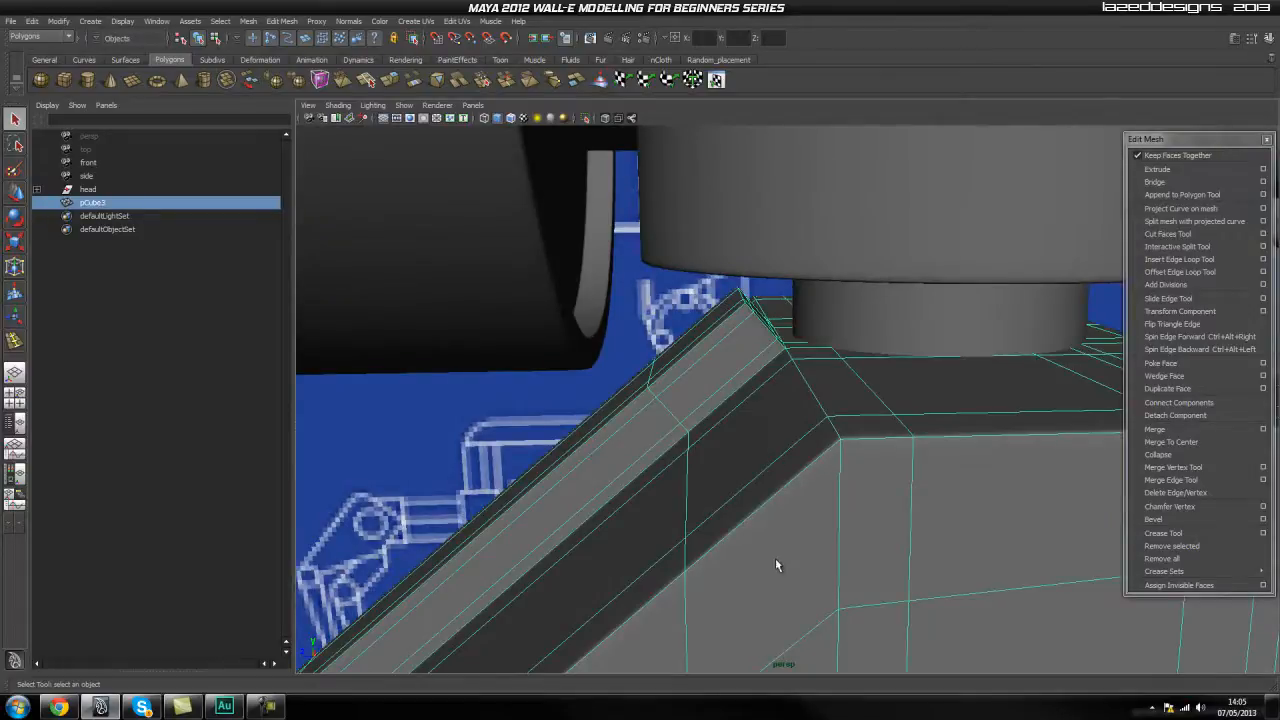
left_click_drag(853, 460, 882, 522, "alt")
left_click(1030, 540)
left_click_drag(1030, 540, 817, 363, "alt")
left_click_drag(914, 433, 743, 381, "alt")
left_click(829, 420)
left_click(804, 561)
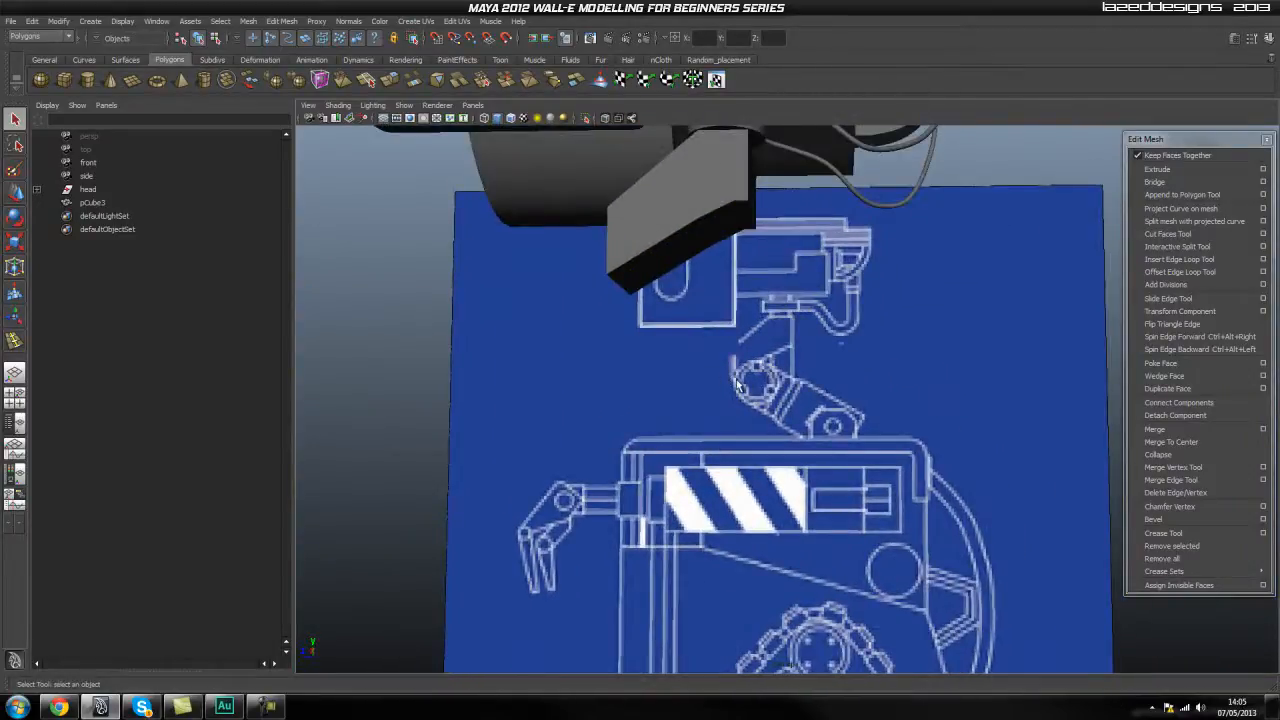
Examine the circular neck joint on the side blueprint, in perspective and in the side view.
left_click_drag(671, 444, 677, 446, "alt")
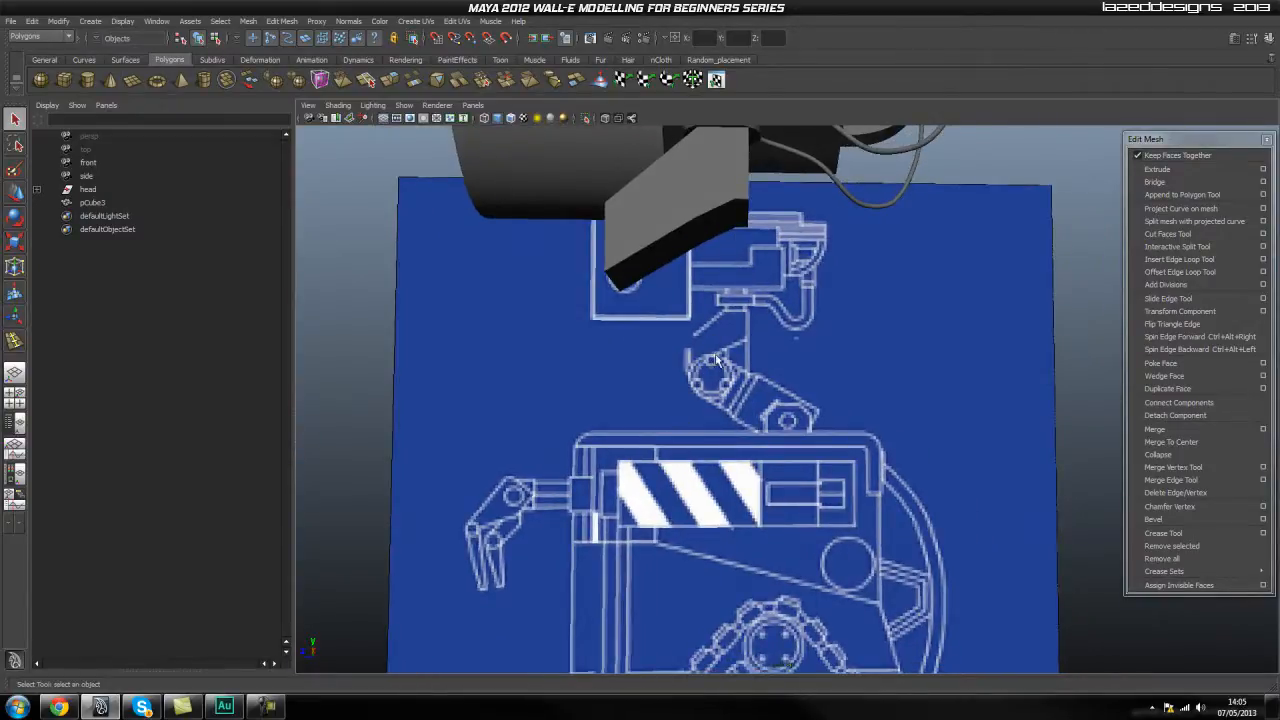
scroll(709, 376, "up", 2)
middle_click_drag(706, 372, 694, 402, "alt")
left_click_drag(694, 402, 682, 409, "alt")
scroll(710, 408, "down", 1)
scroll(710, 408, "down", 1)
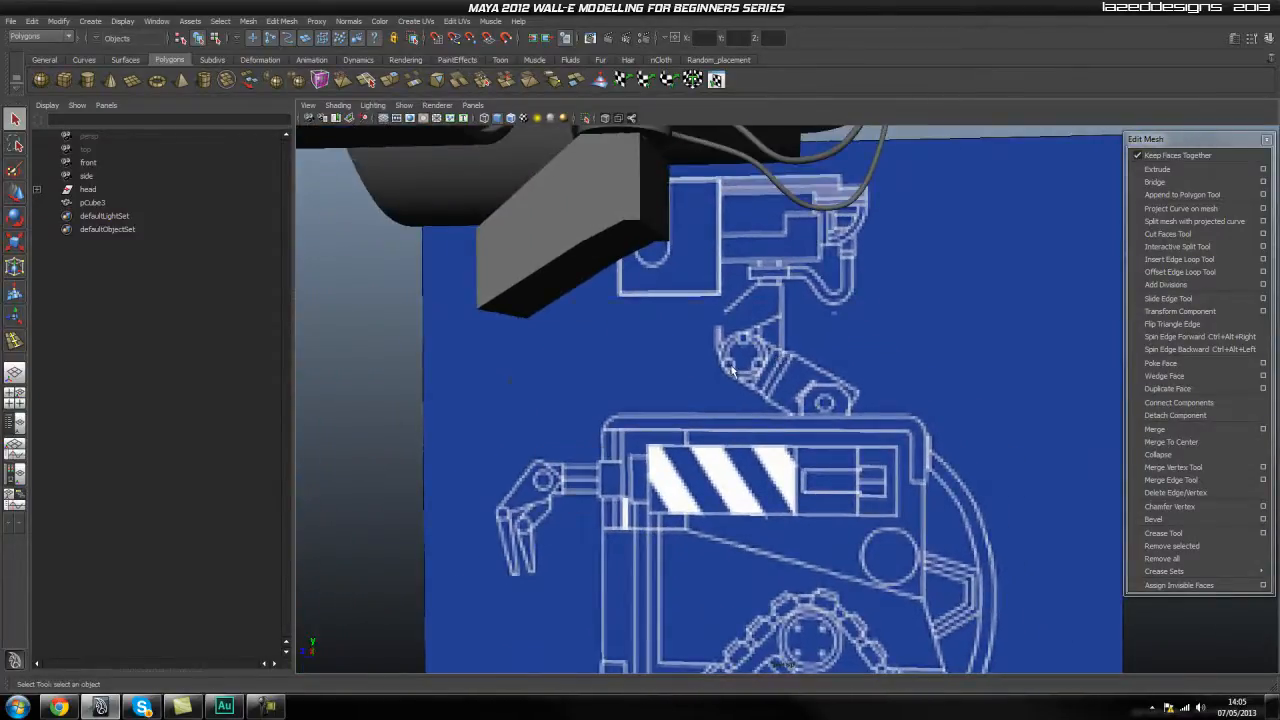
key("space")
left_click_drag(726, 360, 785, 360)
scroll(583, 400, "down", 8)
middle_click_drag(560, 500, 571, 349, "alt")
scroll(575, 345, "up", 5)
scroll(661, 436, "up", 5)
middle_click_drag(682, 221, 680, 482, "alt")
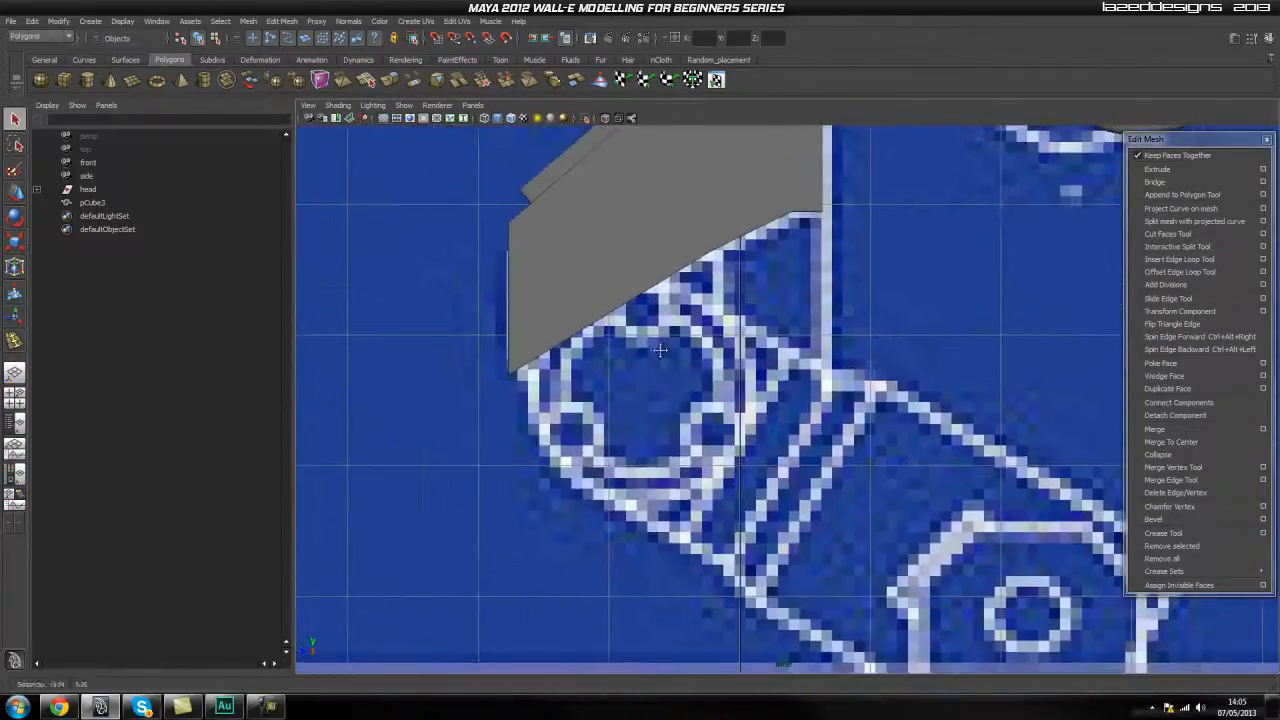
left_click(88, 81)
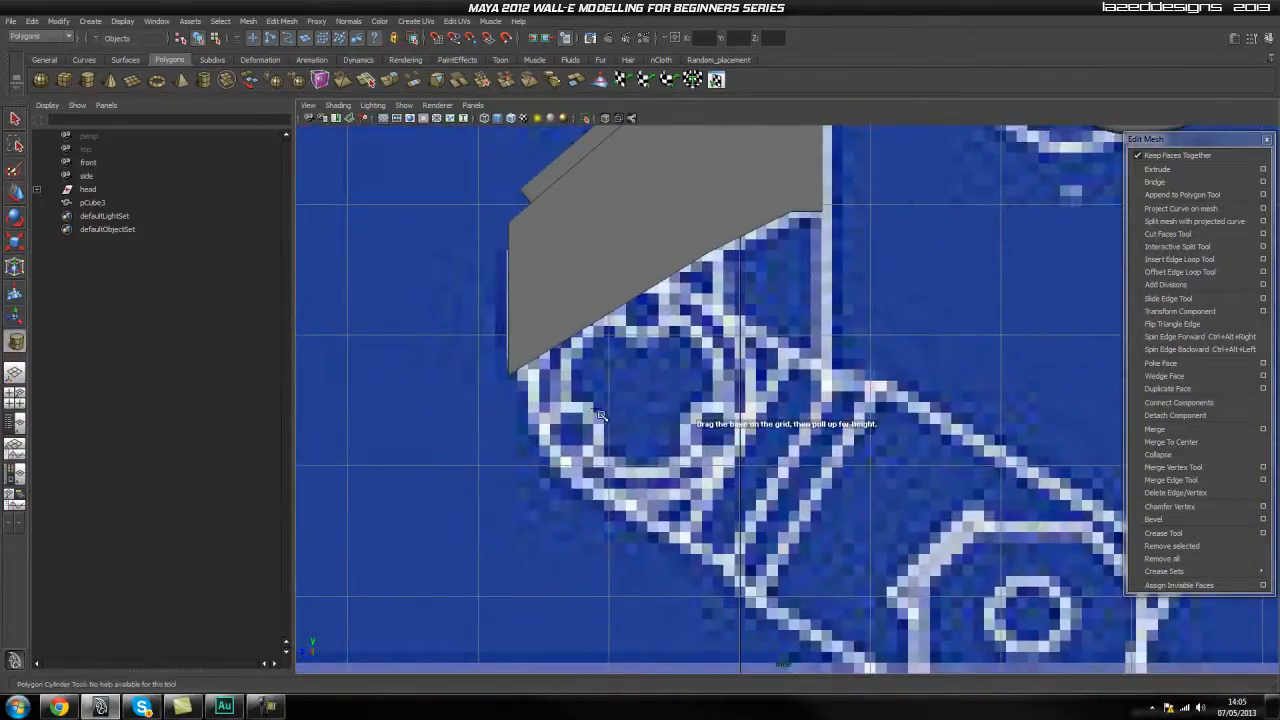
left_click_drag(646, 390, 616, 390)
key("ctrl+z")
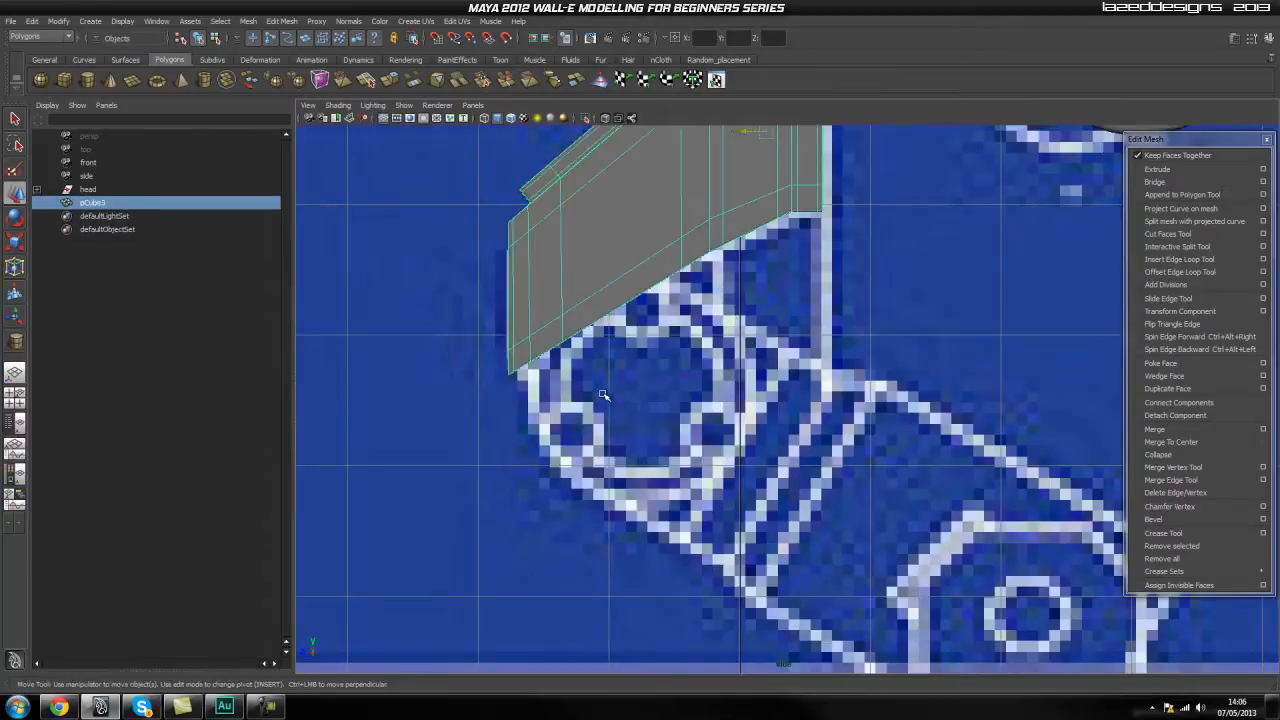
Create a polygon cylinder over the side blueprint's joint circle and extend its height to the neck's outer edge in the front view.
left_click(88, 80)
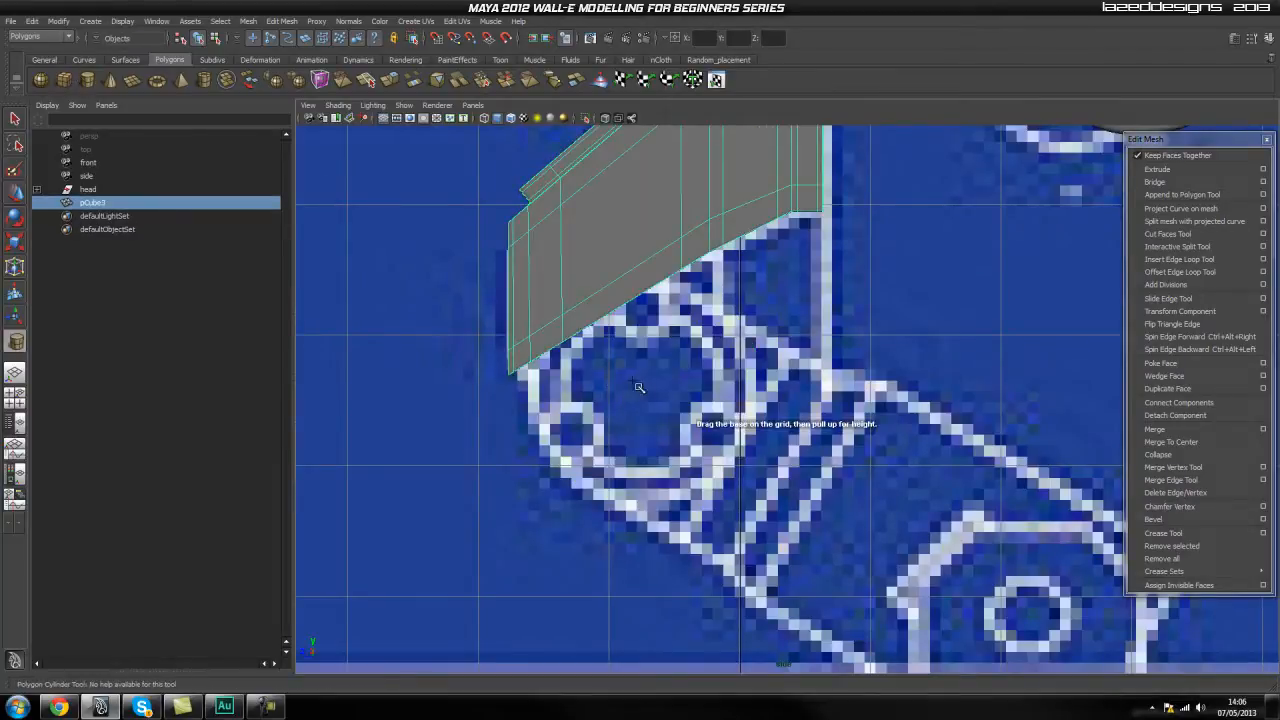
left_click_drag(643, 393, 688, 499)
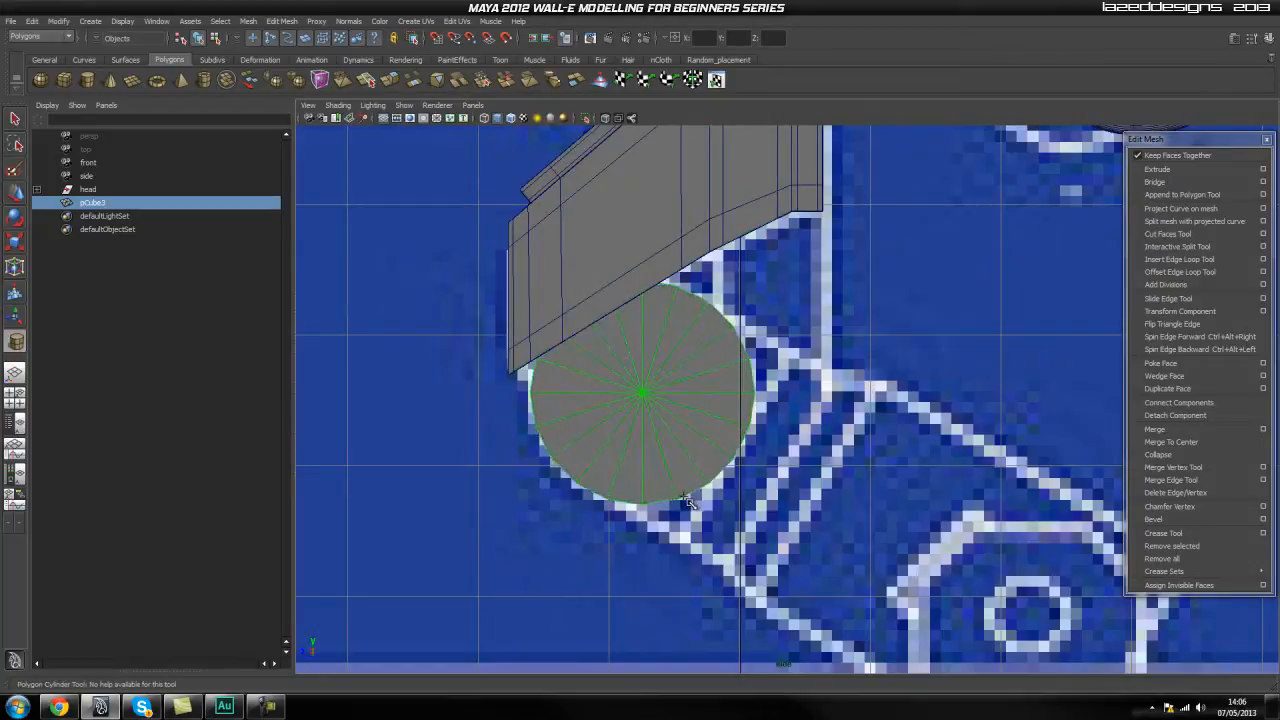
key("space")
left_click_drag(645, 438, 647, 436)
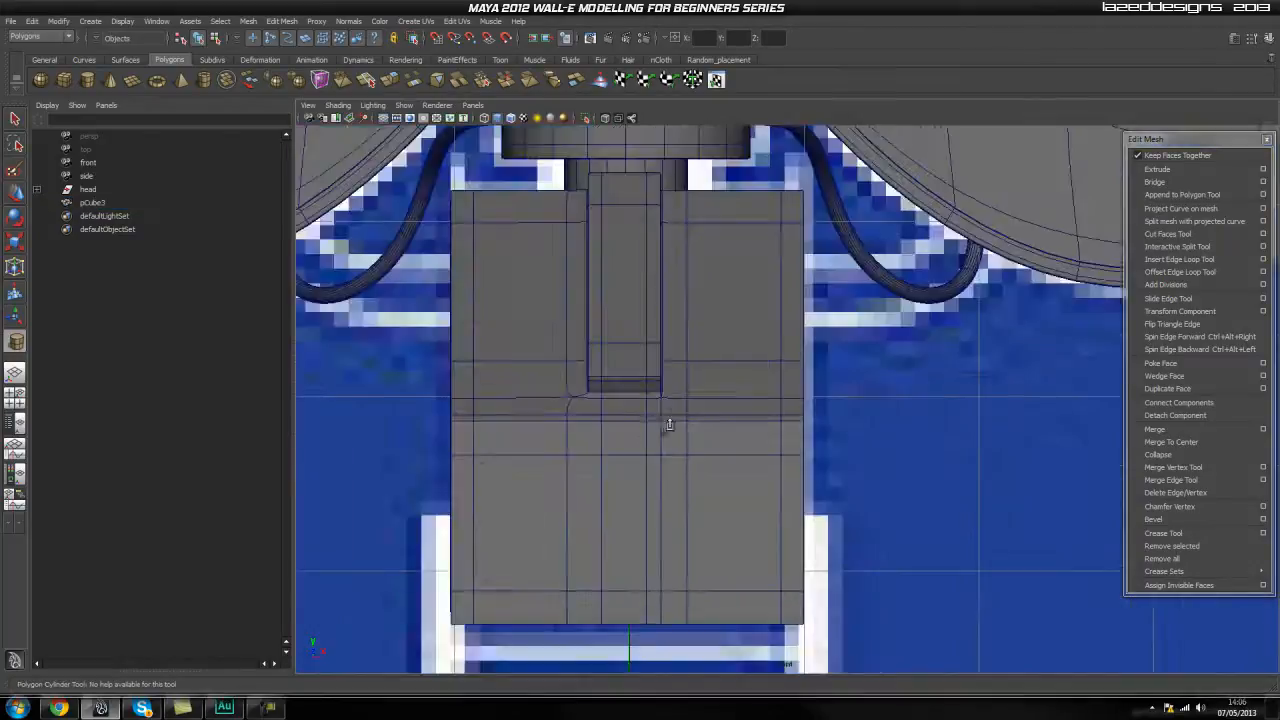
scroll(679, 401, "down", 6)
middle_click_drag(689, 417, 629, 348, "alt")
scroll(663, 387, "up", 3)
left_click_drag(688, 356, 722, 354)
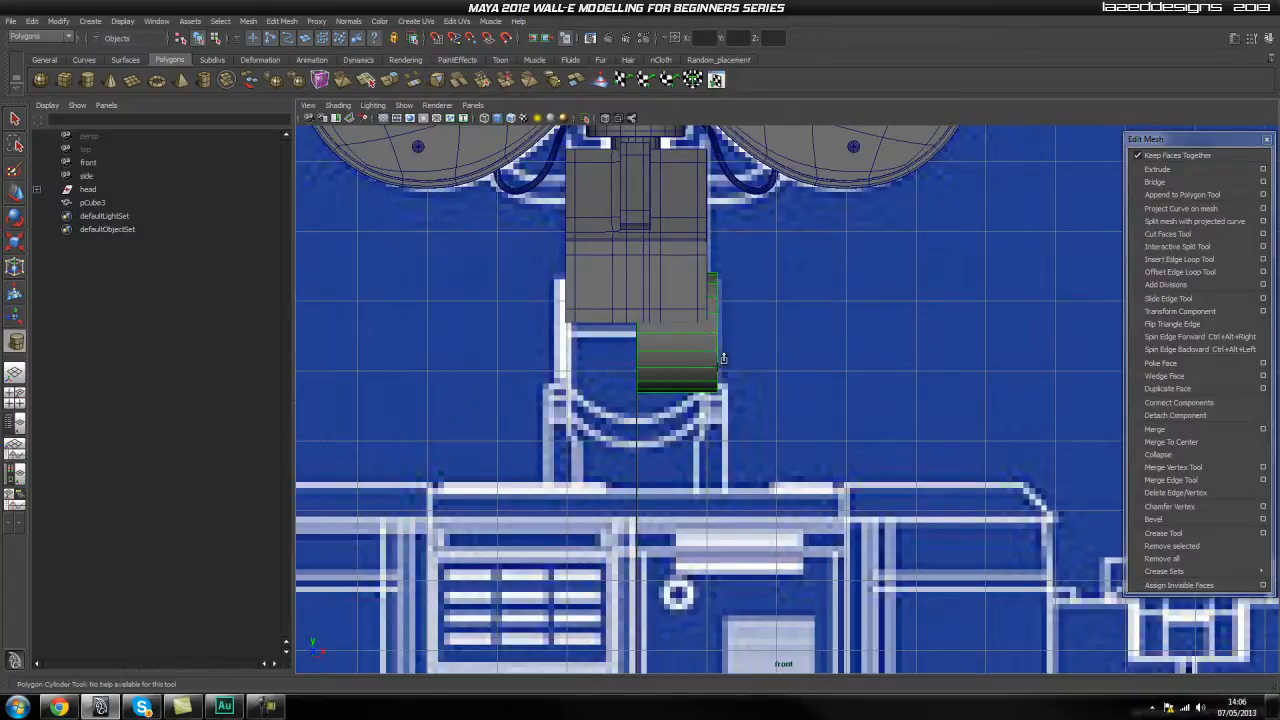
left_click_drag(724, 359, 723, 359)
left_click(793, 335)
left_click(704, 343)
Check the new cylinder against the blueprint's joint circle in the side view and inspect it in perspective.
key("space")
left_click_drag(663, 351, 691, 357)
right_click_drag(691, 357, 781, 363, "alt")
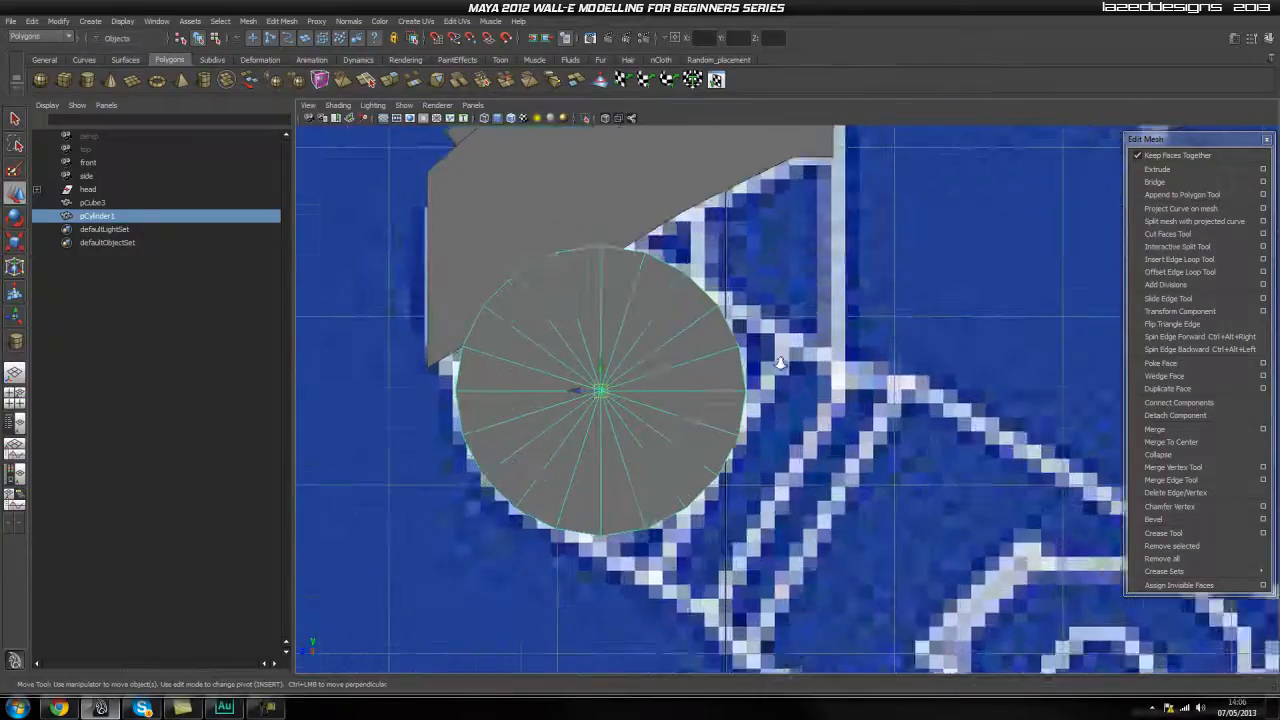
scroll(781, 363, "down", 8)
scroll(818, 369, "up", 5)
left_click(820, 369)
key("space")
left_click_drag(720, 387, 721, 357)
left_click_drag(700, 380, 807, 407, "alt")
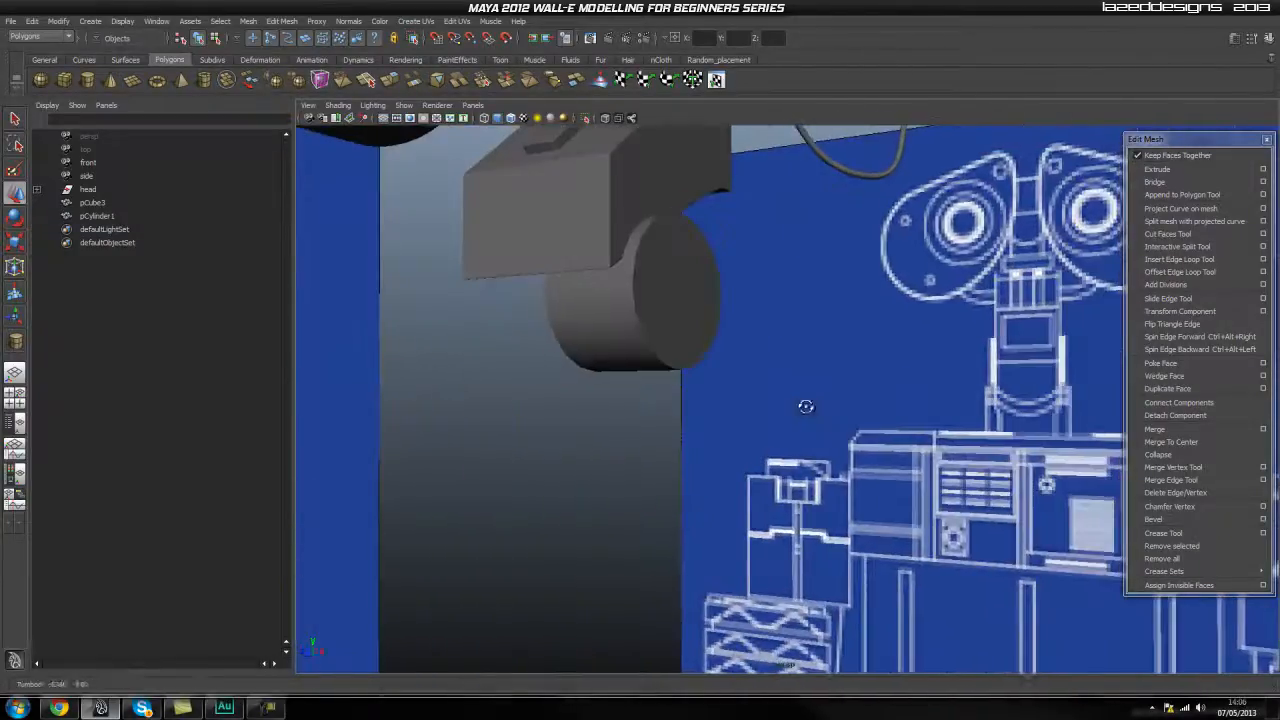
Insert an edge loop close to each circular end of the joint cylinder.
left_click(631, 329)
left_click(788, 349)
left_click(636, 317)
left_click_drag(636, 317, 790, 375, "alt")
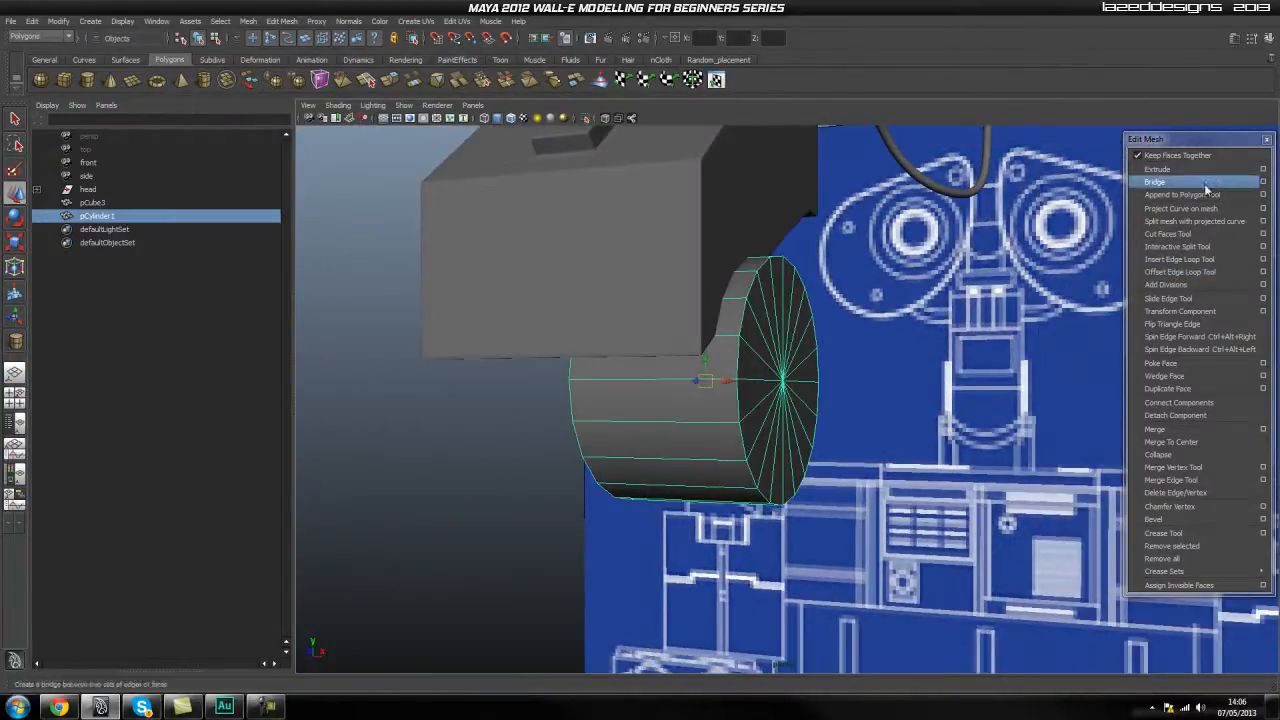
left_click(1199, 248)
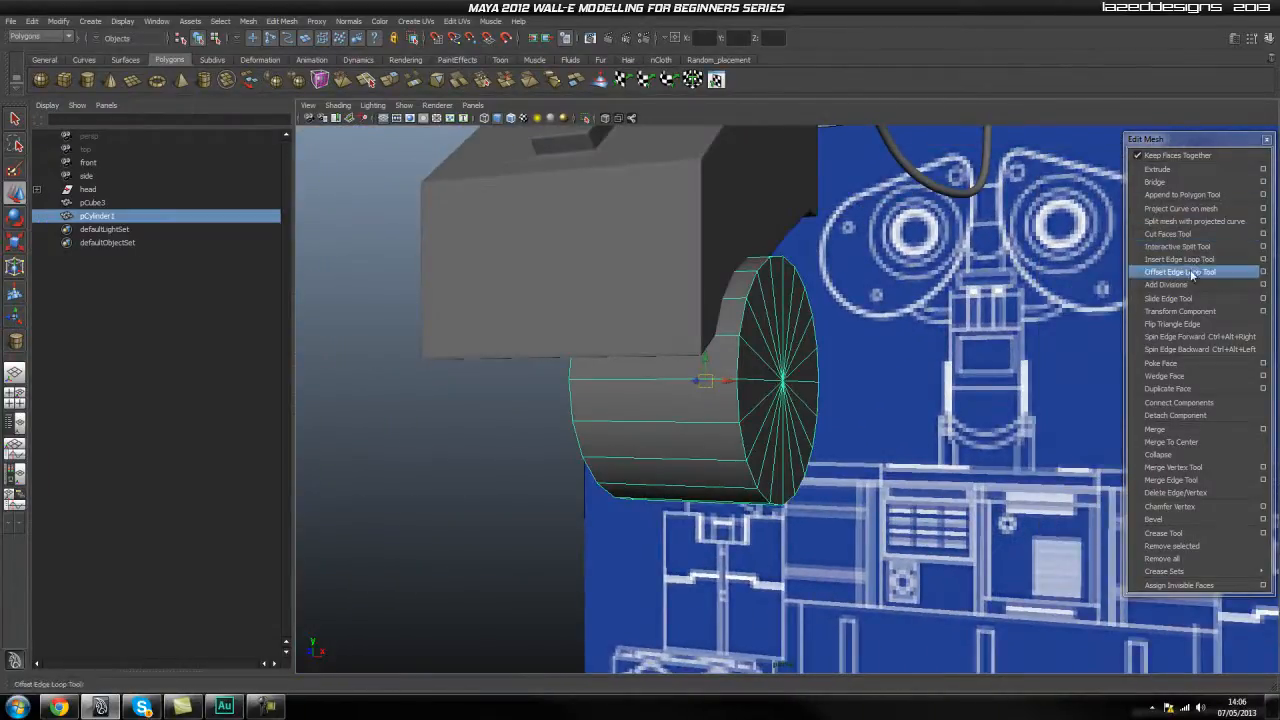
left_click(1199, 261)
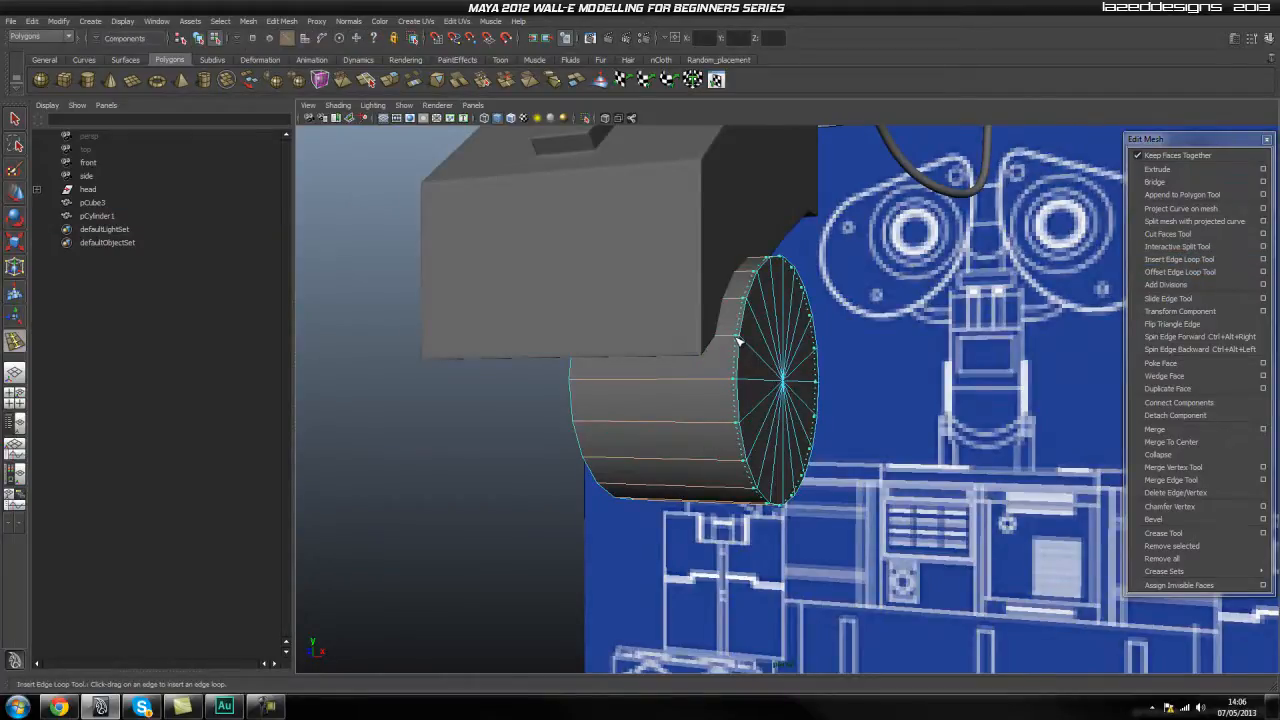
left_click_drag(738, 342, 932, 342, "alt")
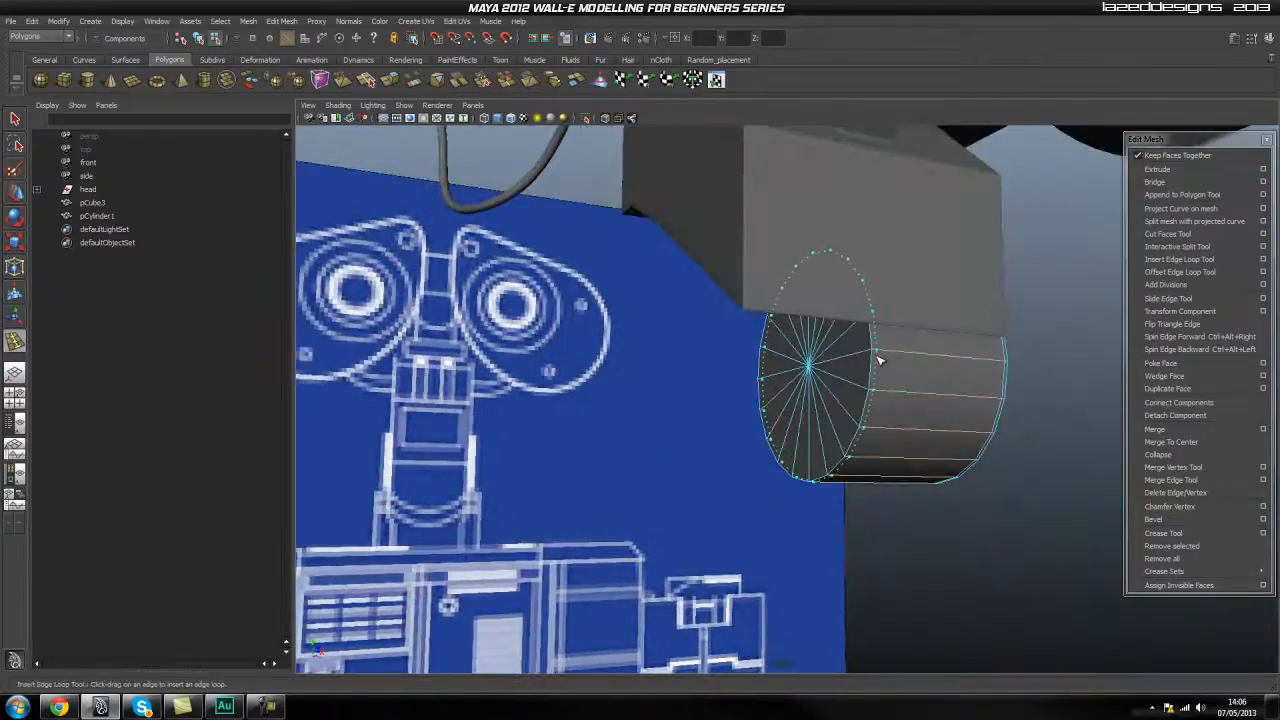
left_click_drag(915, 365, 693, 343, "alt")
Extrude all the faces of the cylinder's first end cap and scale them slightly inward to form a narrow holding ring.
key("q")
right_click_drag(660, 370, 607, 342)
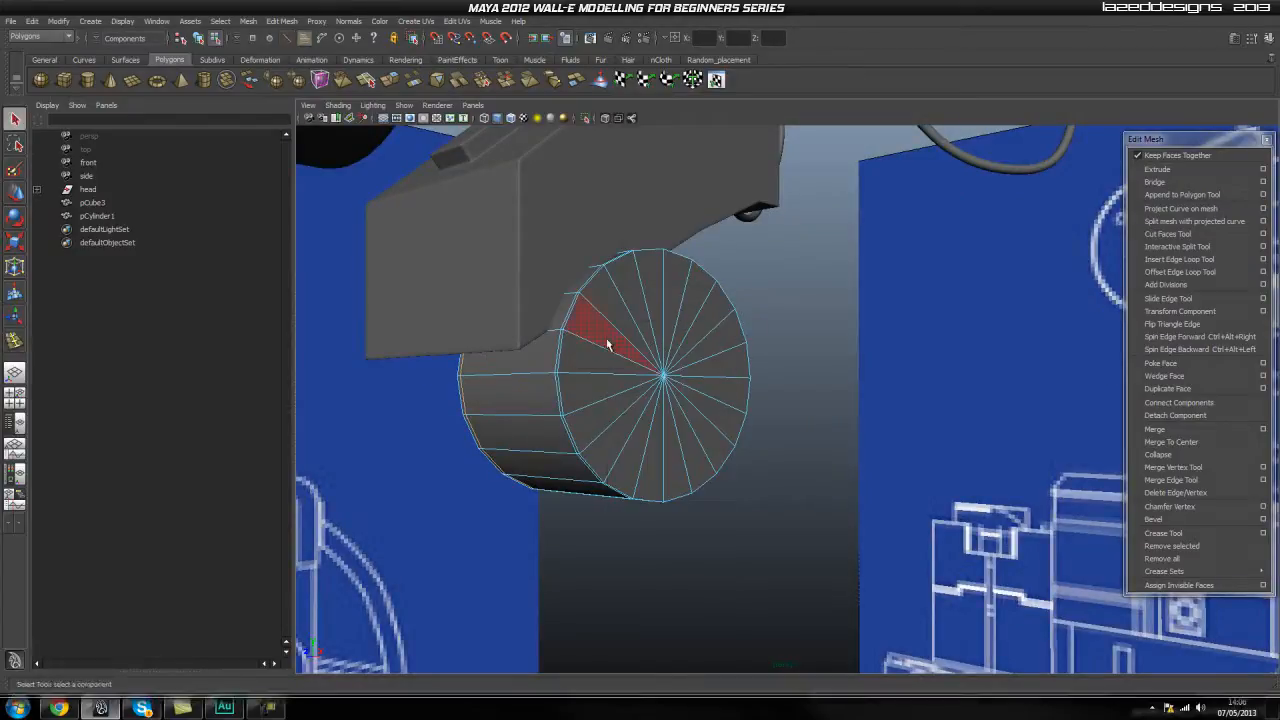
left_click(607, 342)
left_click(638, 298, "shift")
left_click(657, 289, "shift")
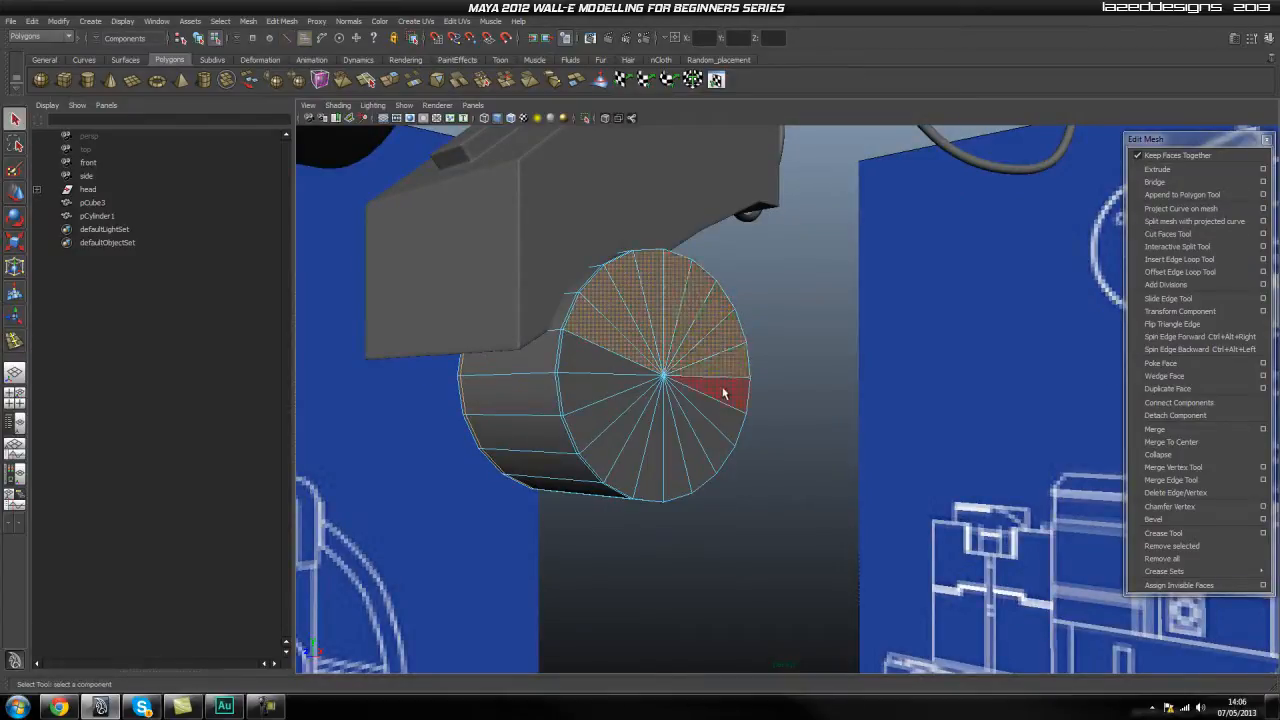
left_click(676, 448, "shift")
left_click(632, 458, "shift")
left_click(577, 404, "shift")
left_click(712, 308, "shift")
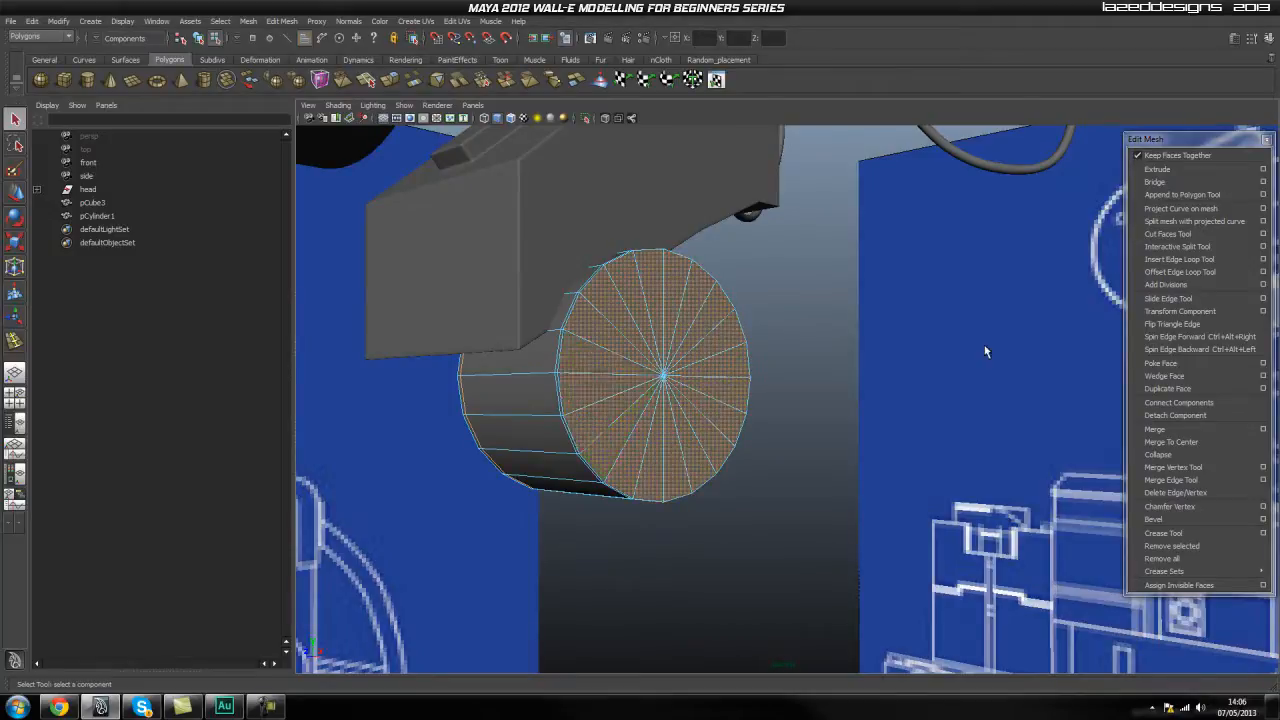
left_click(1174, 170)
key("r")
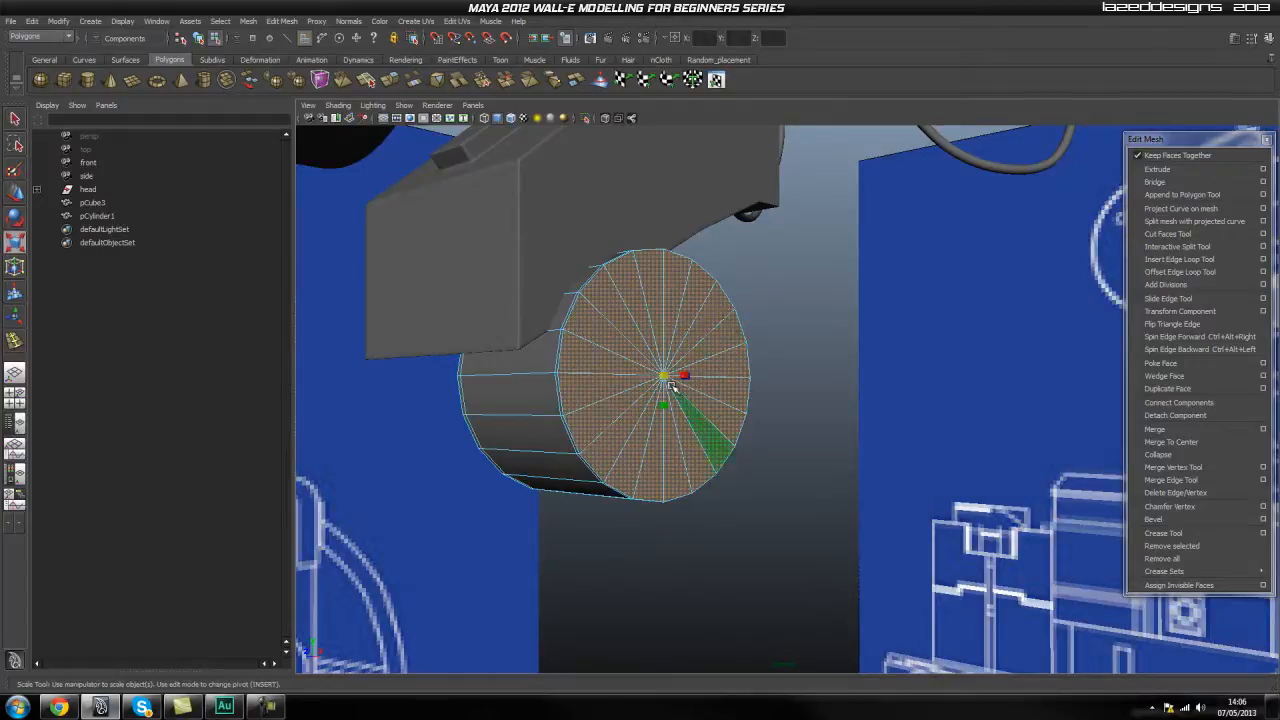
left_click_drag(663, 379, 656, 385)
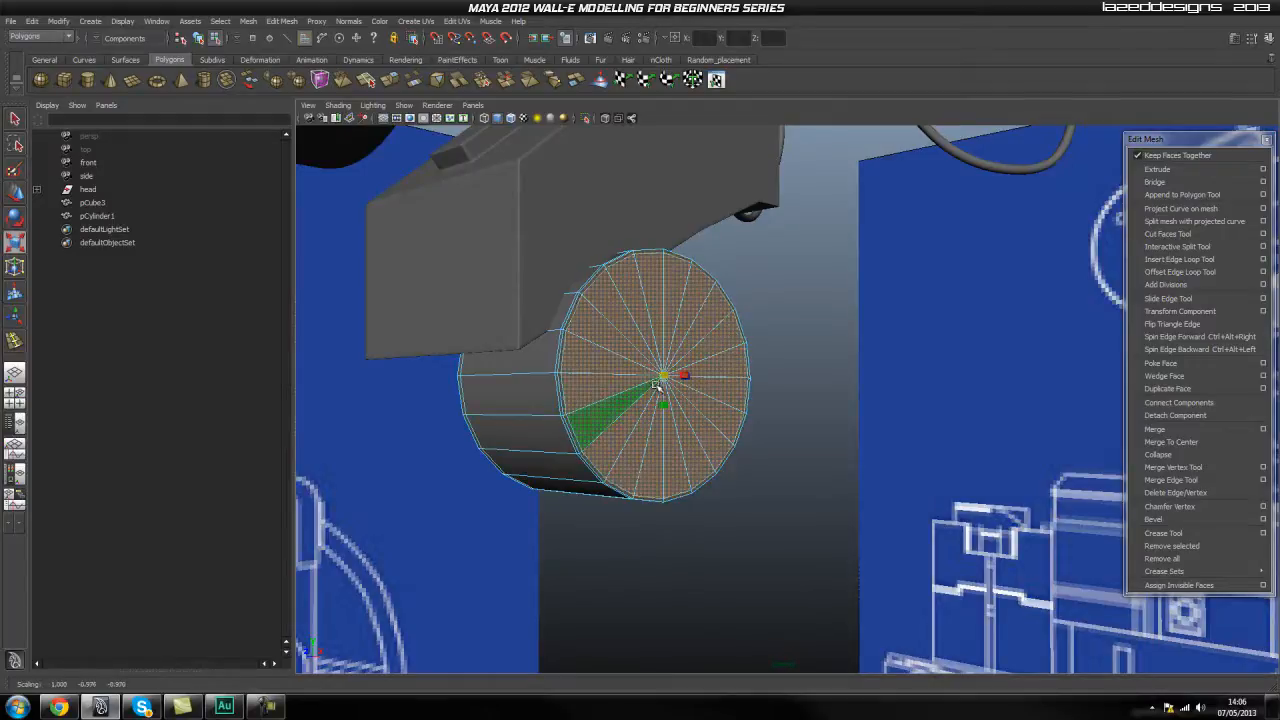
left_click(829, 360)
Extrude all the faces of the cylinder's opposite end cap, scale them slightly inward and return to object mode.
left_click_drag(523, 457, 669, 454, "alt")
middle_click_drag(900, 395, 763, 426, "alt")
right_click_drag(778, 418, 768, 452)
left_click_drag(770, 442, 803, 440, "alt")
middle_click_drag(803, 440, 765, 452, "alt")
left_click(817, 413)
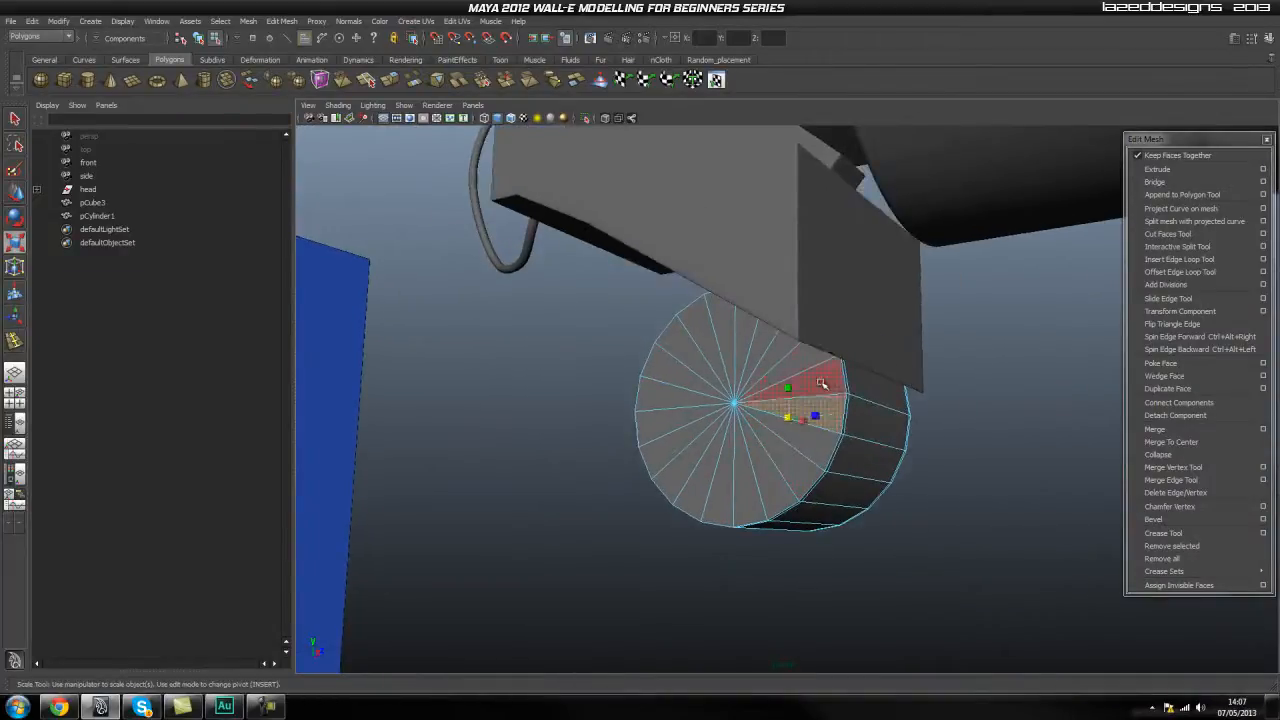
left_click(821, 383, "shift")
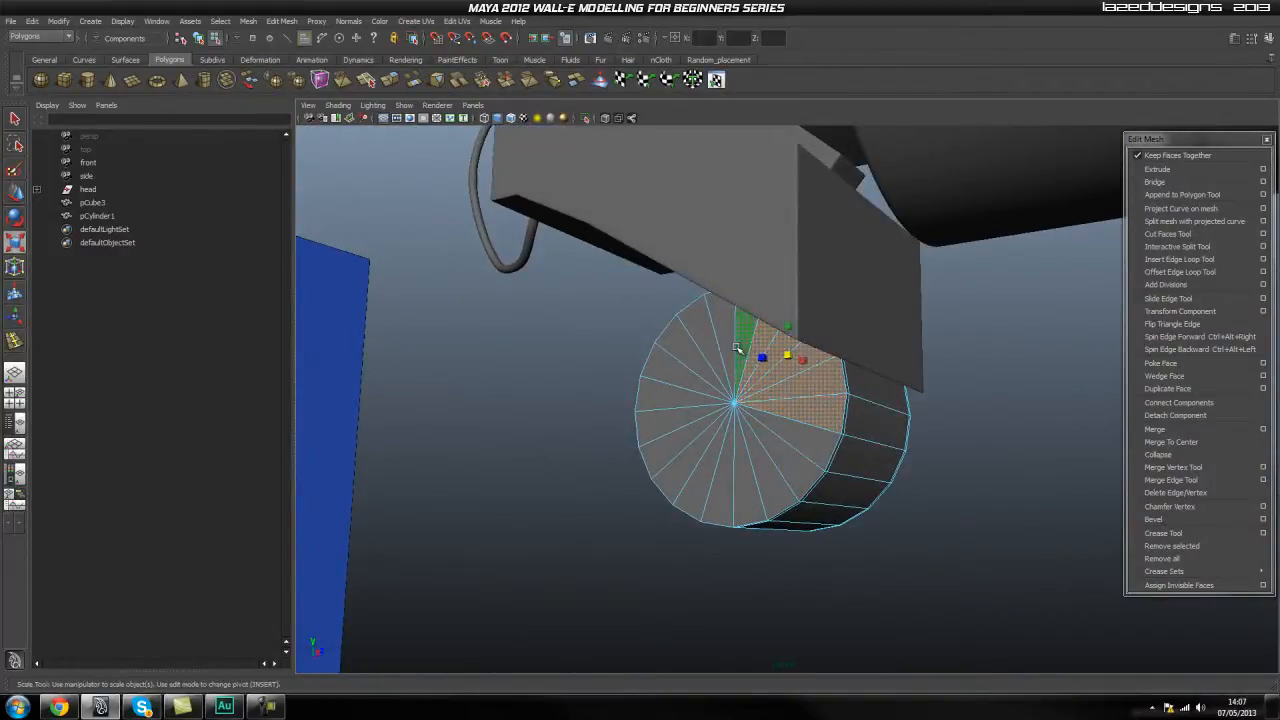
left_click(740, 345, "shift")
left_click(706, 332, "shift")
left_click(682, 348, "shift")
left_click(664, 370, "shift")
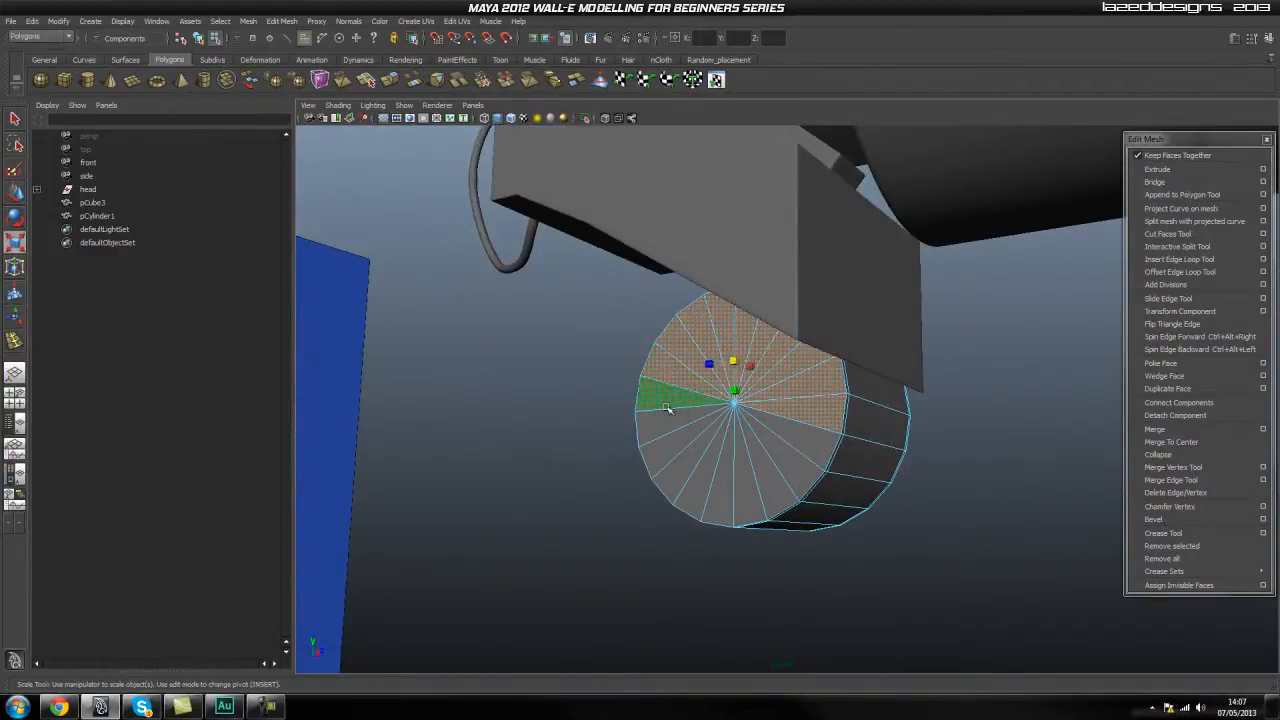
left_click(668, 438, "shift")
left_click(672, 460, "shift")
left_click(694, 482, "shift")
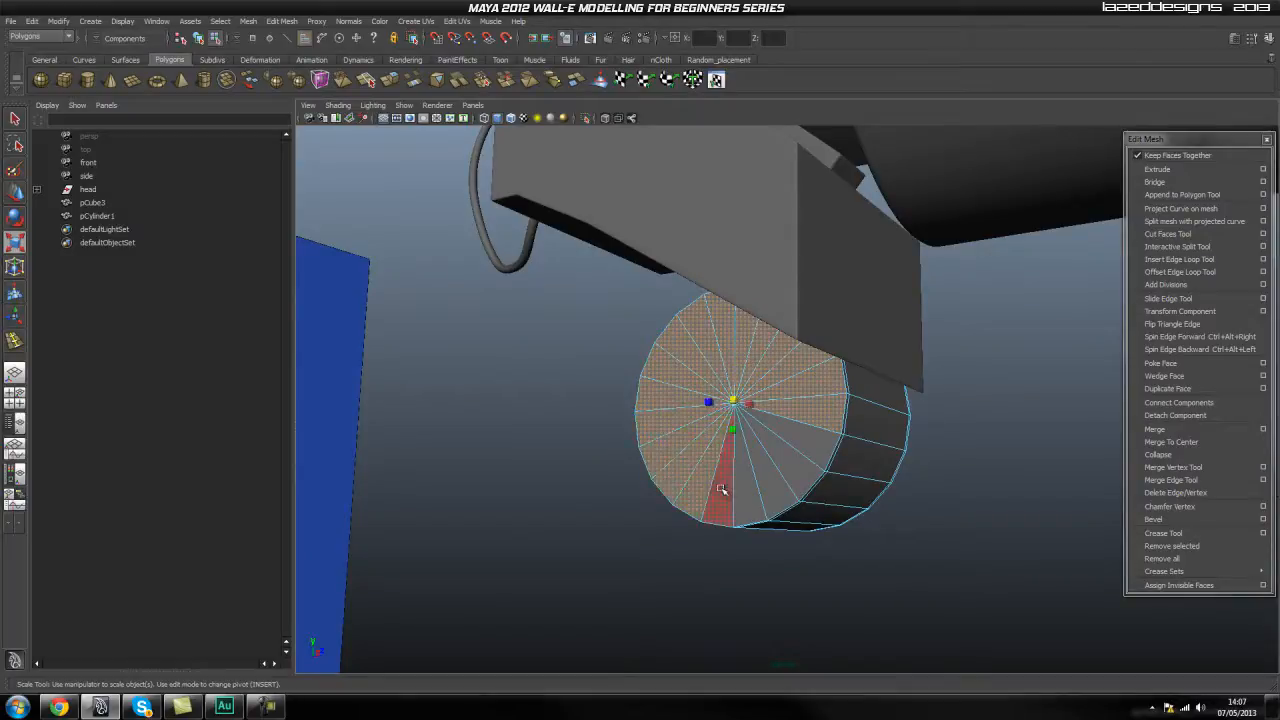
left_click(789, 474, "shift")
left_click(815, 447, "shift")
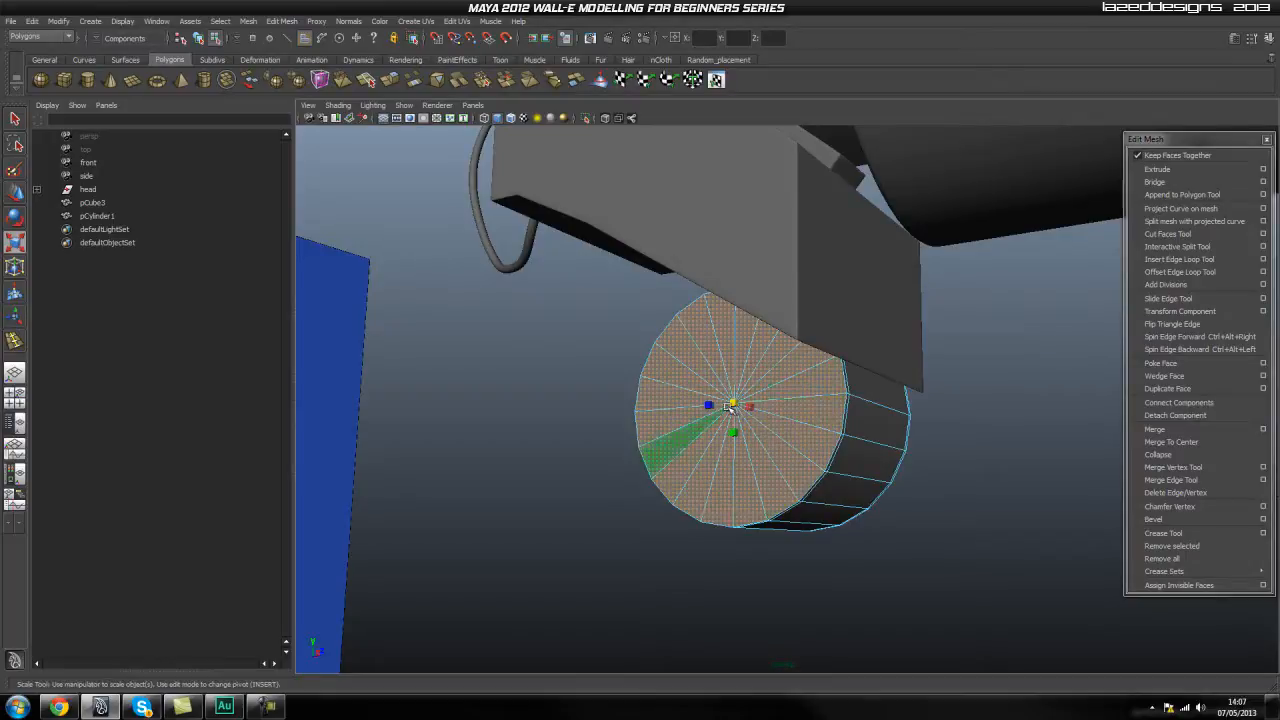
left_click_drag(734, 406, 727, 414)
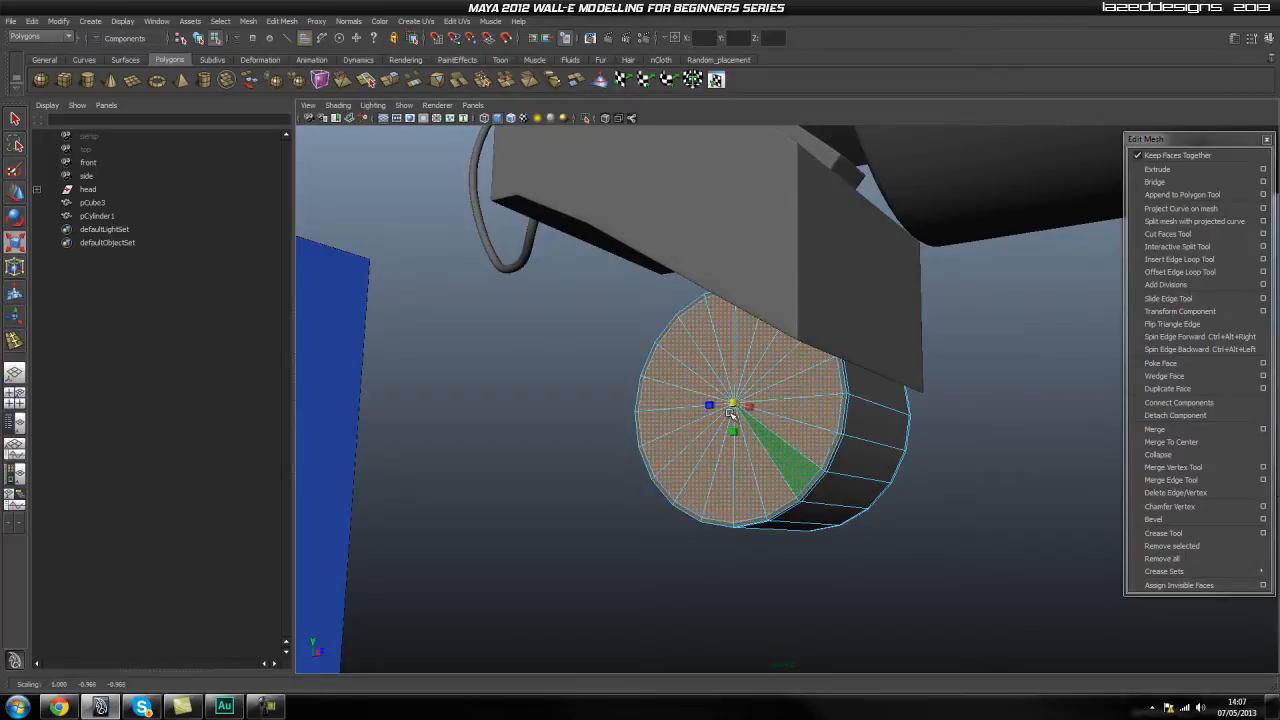
right_click_drag(794, 429, 860, 418)
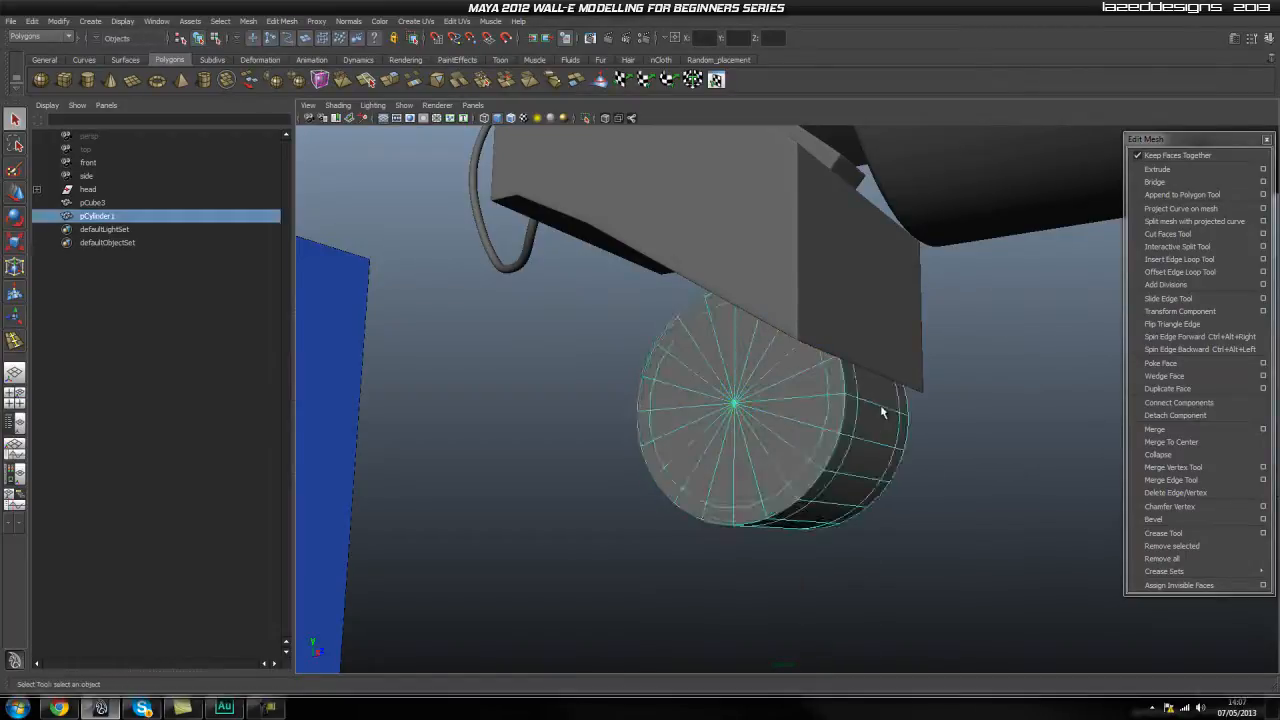
left_click(994, 423)
left_click_drag(994, 423, 1046, 494, "alt")
Duplicate the joint cylinder and move the copy sideways to sit beside the original beneath the neck block.
left_click(689, 486)
key("f")
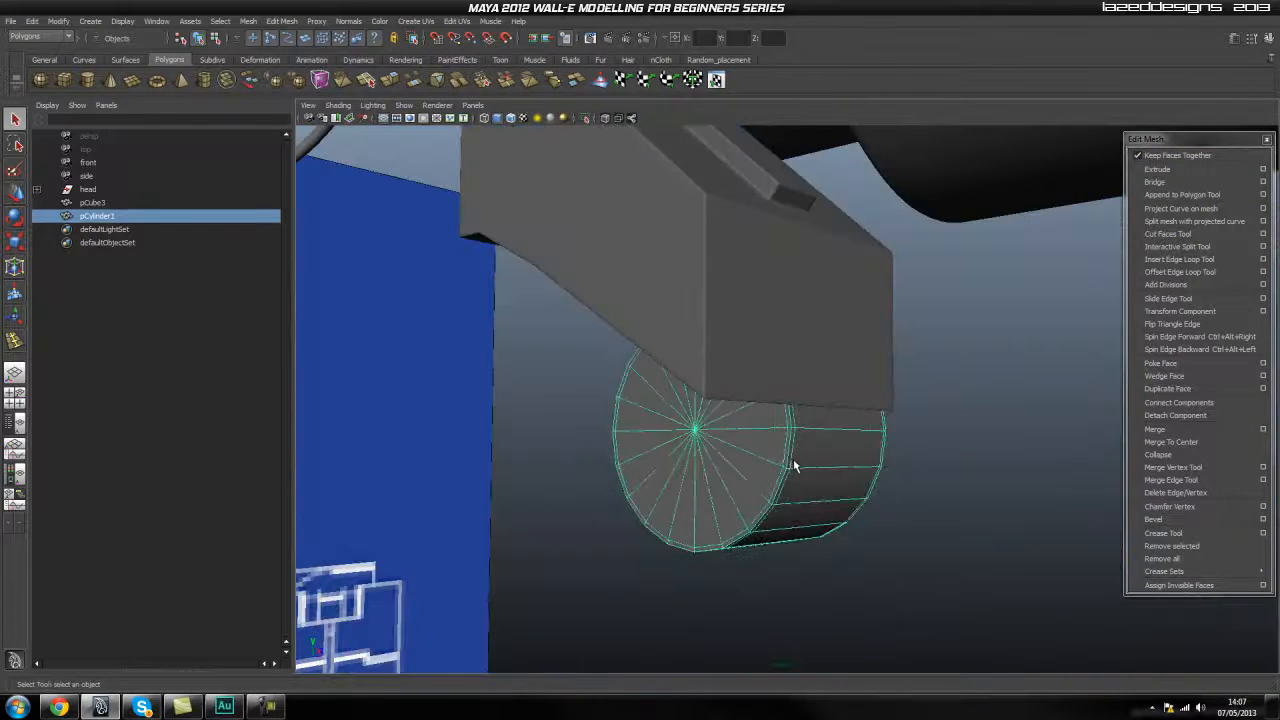
key("ctrl+d")
key("w")
left_click_drag(826, 455, 662, 446, "alt")
key("ctrl+z")
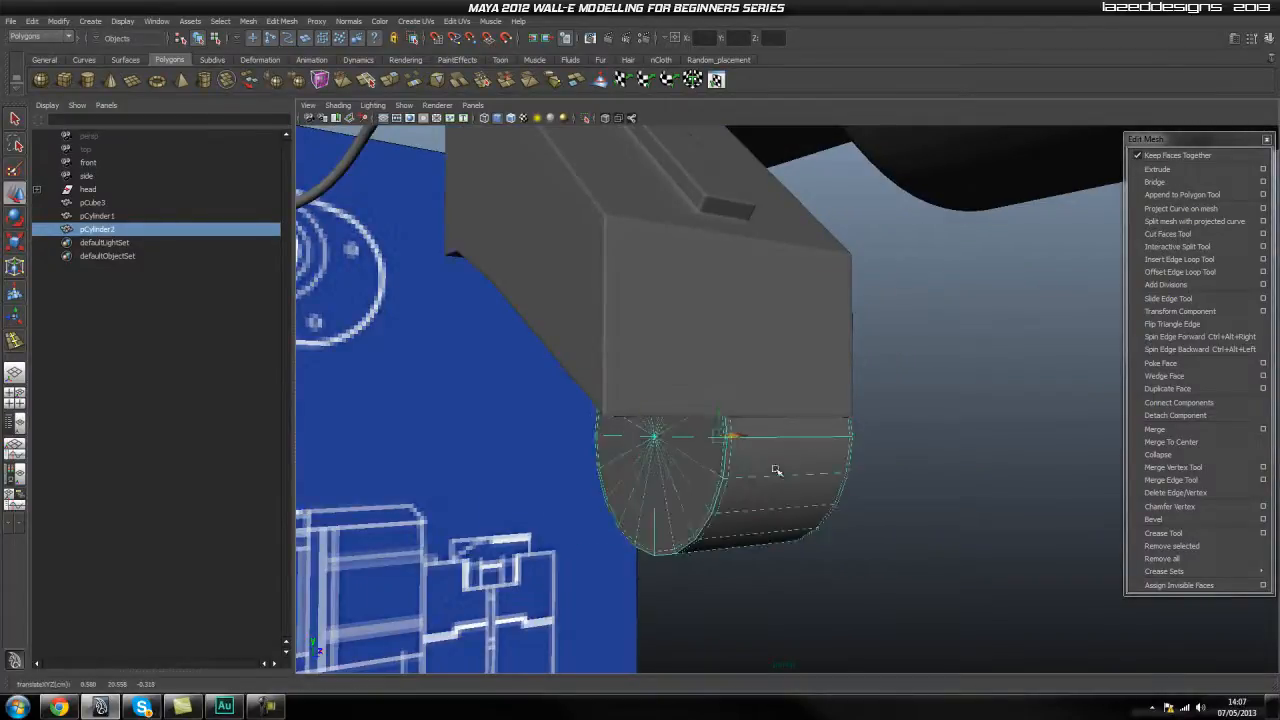
left_click_drag(905, 478, 853, 481, "alt")
left_click_drag(703, 443, 583, 485)
key("space")
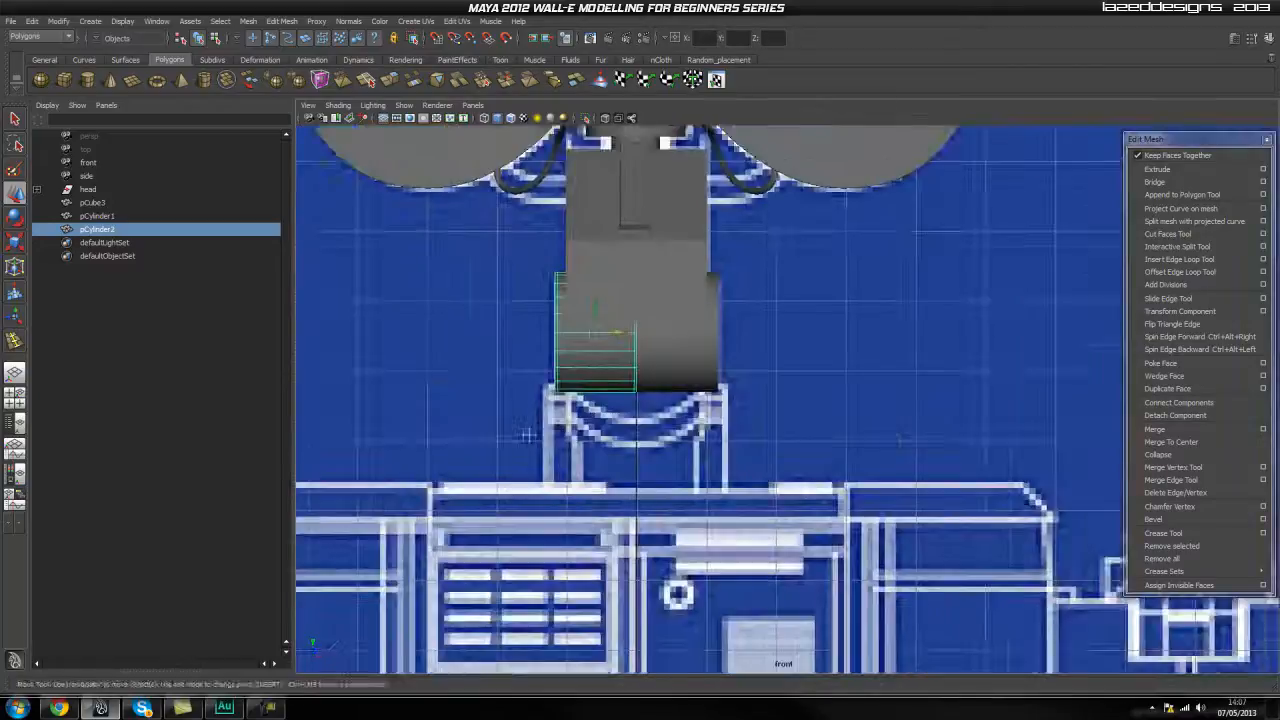
Scale the duplicate cylinder down slightly and slide it in the front view to meet the original at the centre line.
middle_click_drag(369, 306, 393, 263, "alt")
right_click_drag(393, 263, 423, 263, "alt")
middle_click_drag(423, 263, 500, 443, "alt")
right_click_drag(500, 443, 633, 440, "alt")
middle_click_drag(633, 440, 662, 308, "alt")
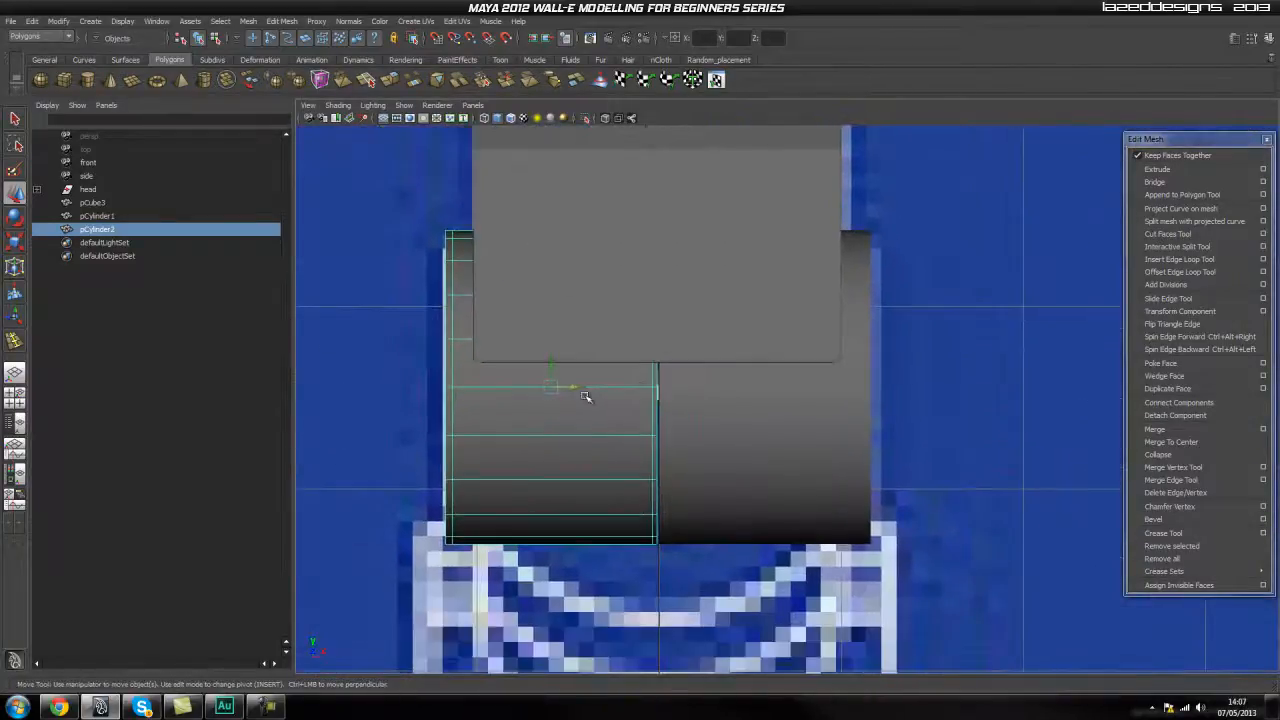
left_click_drag(578, 387, 534, 434)
key("r")
key("w")
left_click_drag(583, 389, 594, 390)
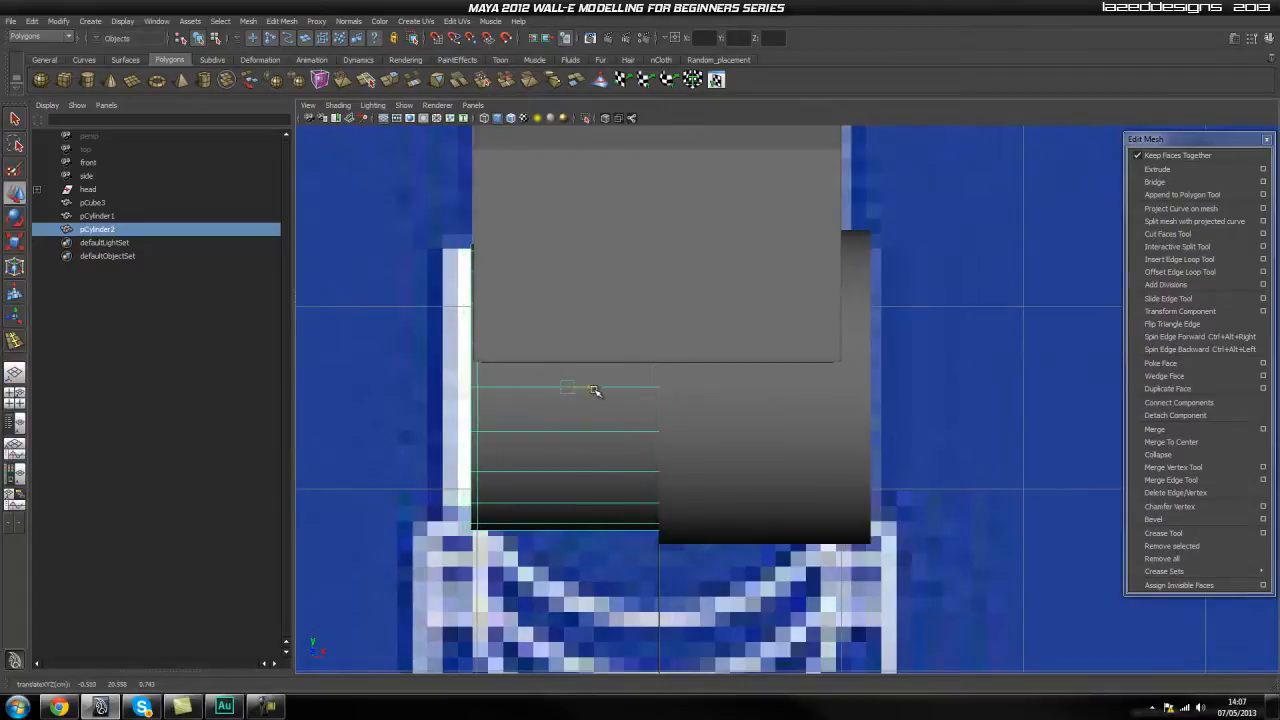
Examine the smaller and larger joint cylinders side by side in perspective.
left_click(896, 378)
key("space")
left_click_drag(726, 403, 697, 431)
left_click(700, 425)
left_click(890, 446)
left_click(959, 416)
left_click_drag(959, 416, 769, 415, "alt")
left_click(699, 407)
left_click_drag(790, 362, 732, 400, "alt")
key("ctrl+z")
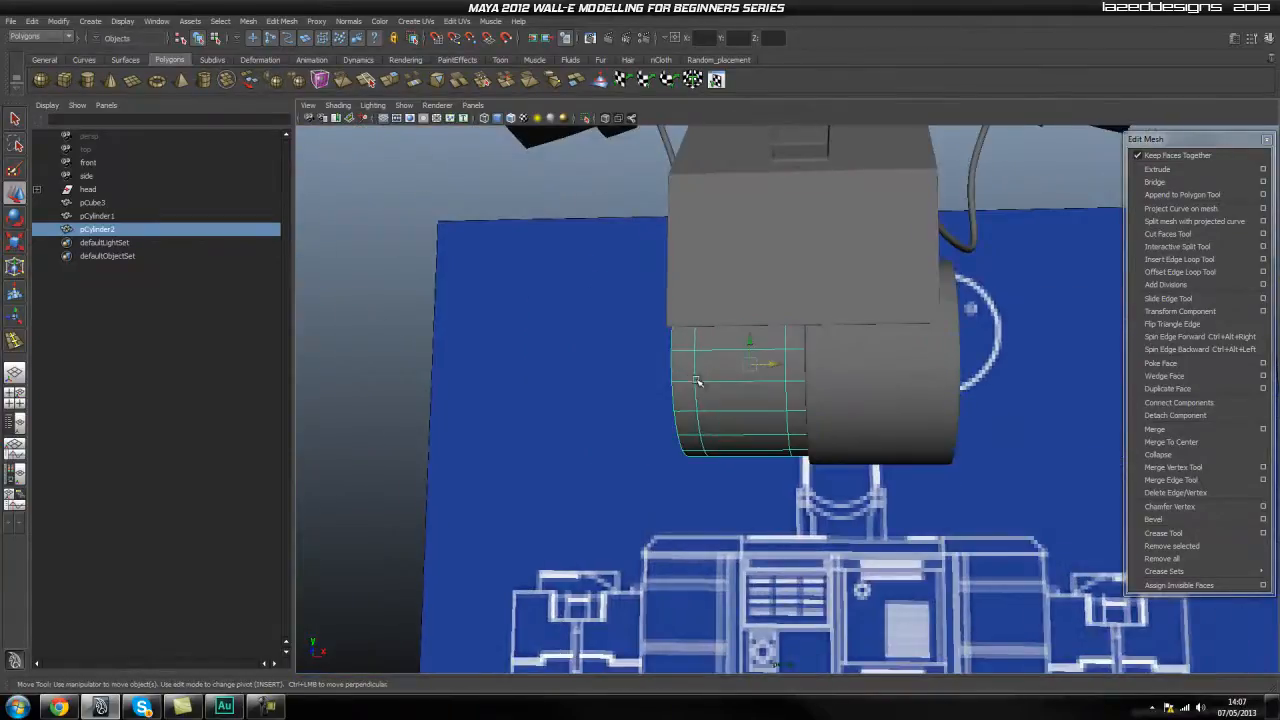
left_click(992, 382)
left_click_drag(992, 382, 837, 422, "alt")
left_click(837, 422)
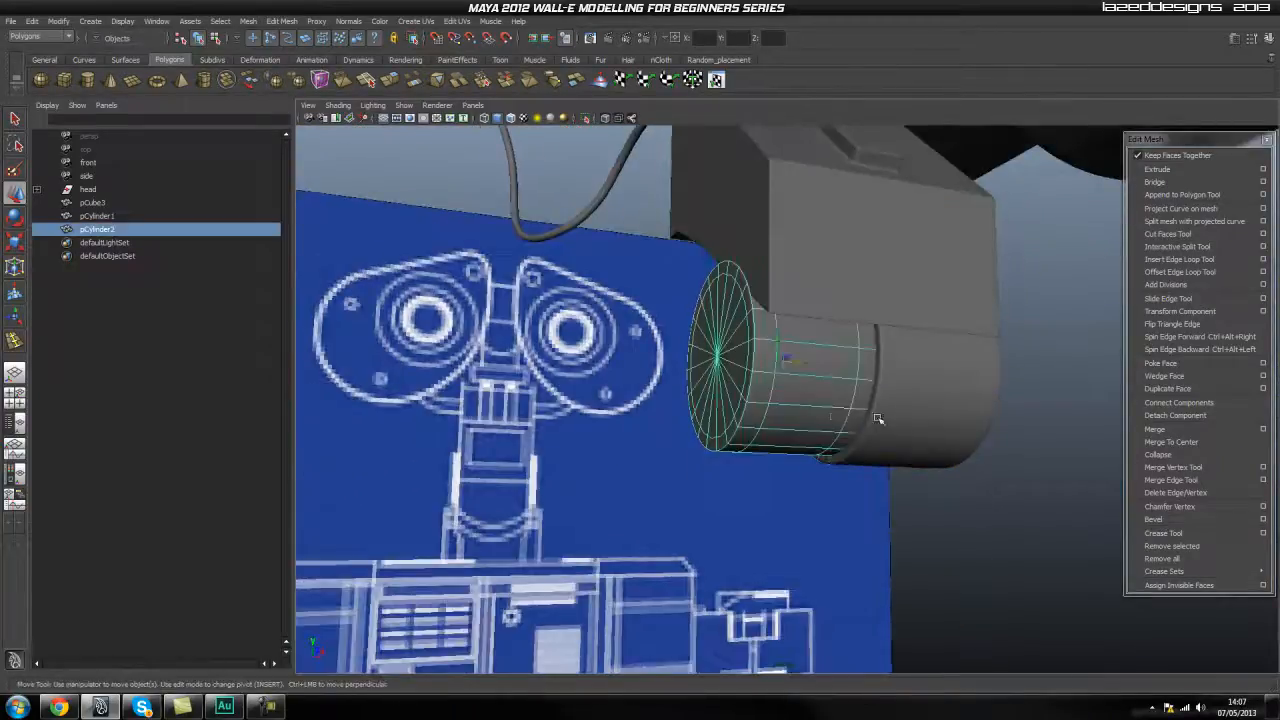
Select both joint cylinders and shift them together sideways in the front view to centre them beneath the neck block.
left_click(942, 411, "shift")
left_click_drag(968, 420, 888, 404, "alt")
key("space")
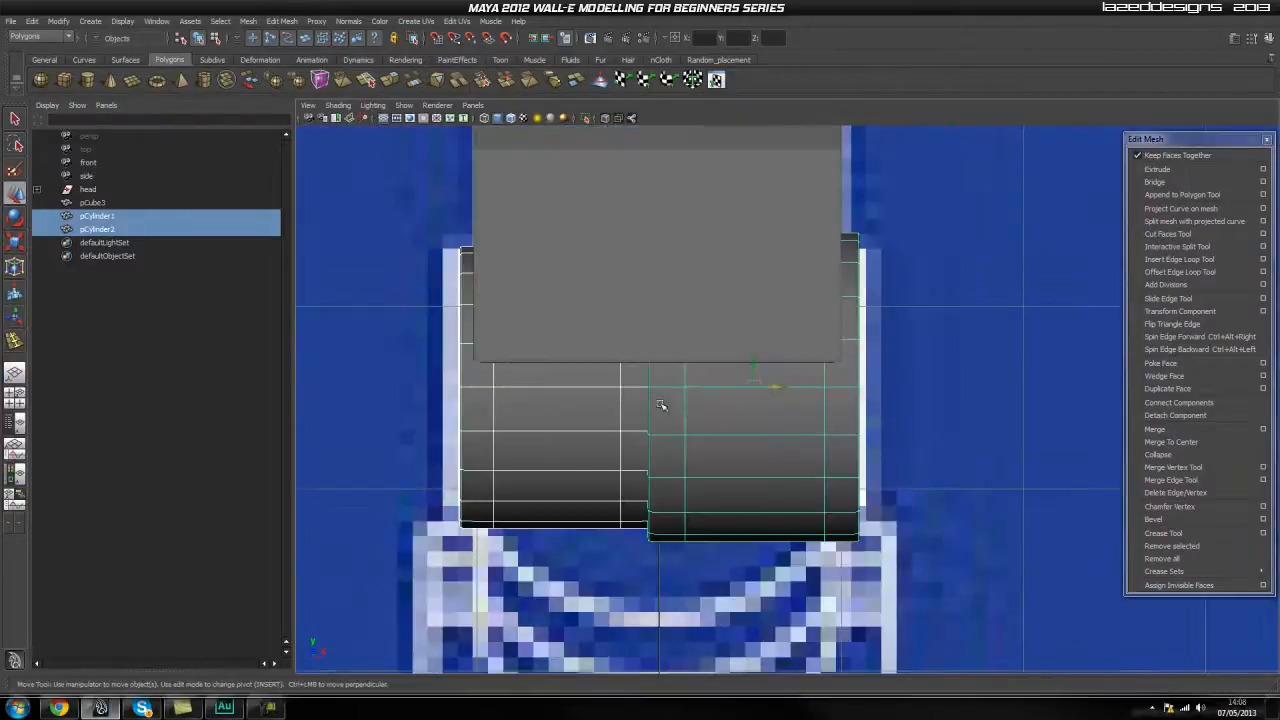
left_click_drag(778, 389, 775, 391)
left_click(926, 343)
key("space")
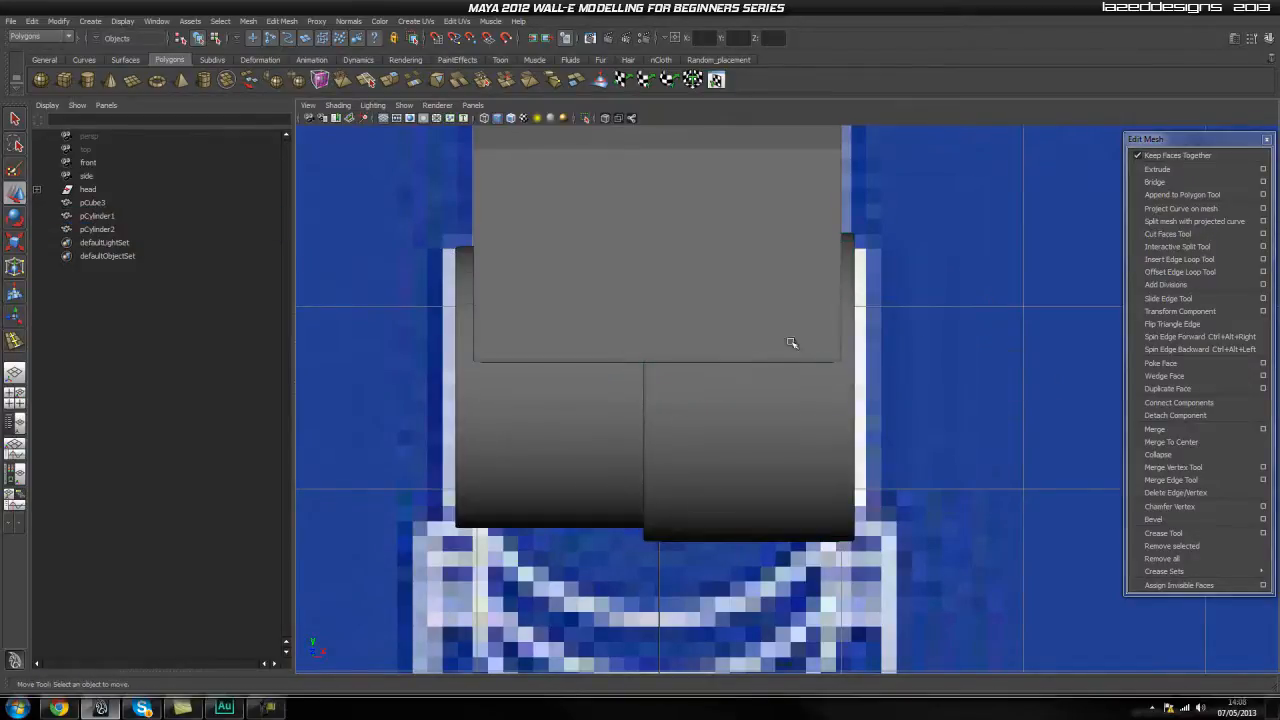
key("space")
Examine from several angles how both joint cylinders and their rounded edges meet the underside of the neck block.
left_click_drag(763, 360, 764, 368)
left_click_drag(806, 434, 725, 333, "alt")
left_click(640, 272)
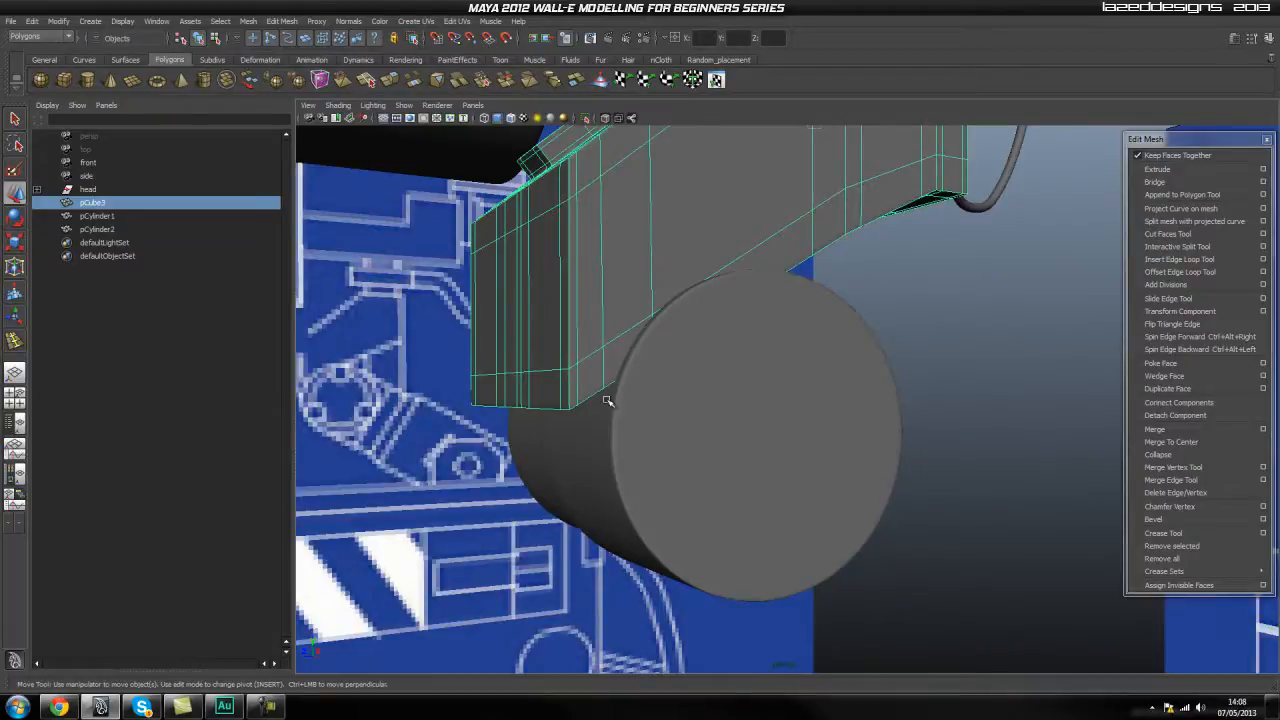
left_click(946, 327)
left_click_drag(887, 365, 890, 338, "alt")
left_click(691, 394)
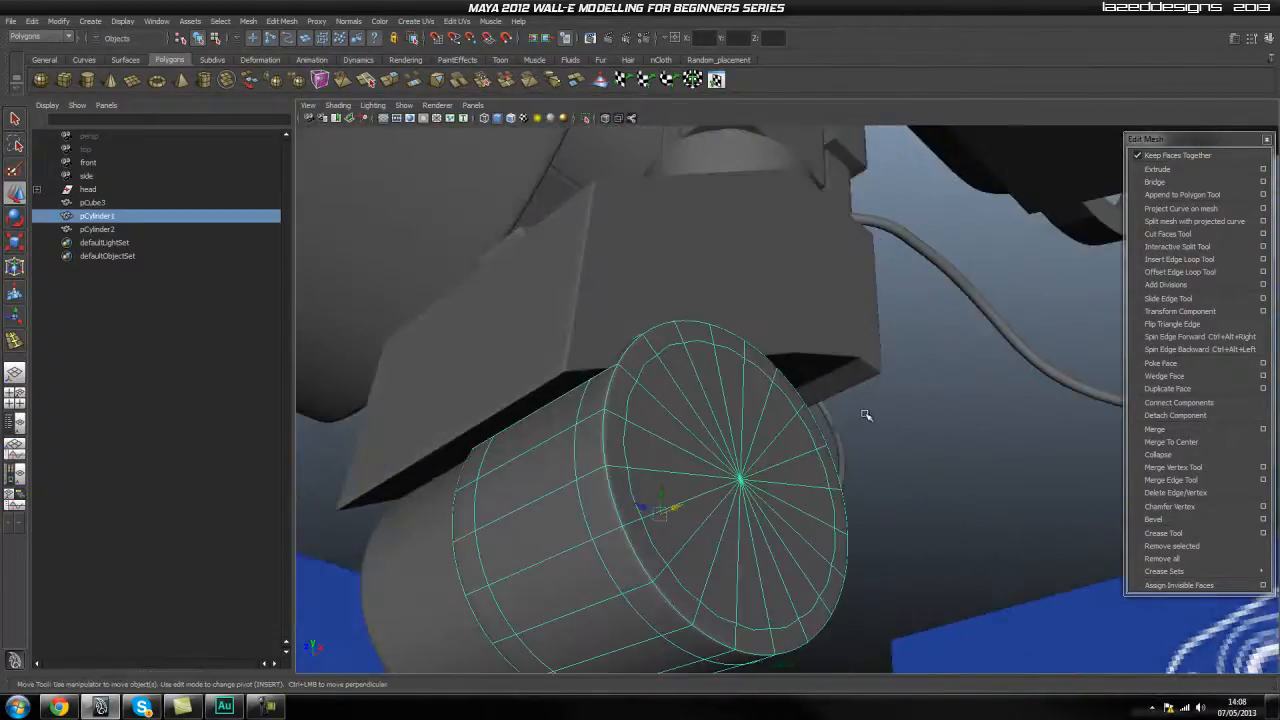
left_click(862, 388)
scroll(631, 426, "down", 3)
left_click_drag(631, 426, 840, 360, "alt")
scroll(820, 466, "down", 4)
left_click(817, 346)
left_click(721, 388)
left_click(791, 338)
left_click(746, 386)
left_click(930, 385)
scroll(840, 371, "up", 4)
left_click(677, 272)
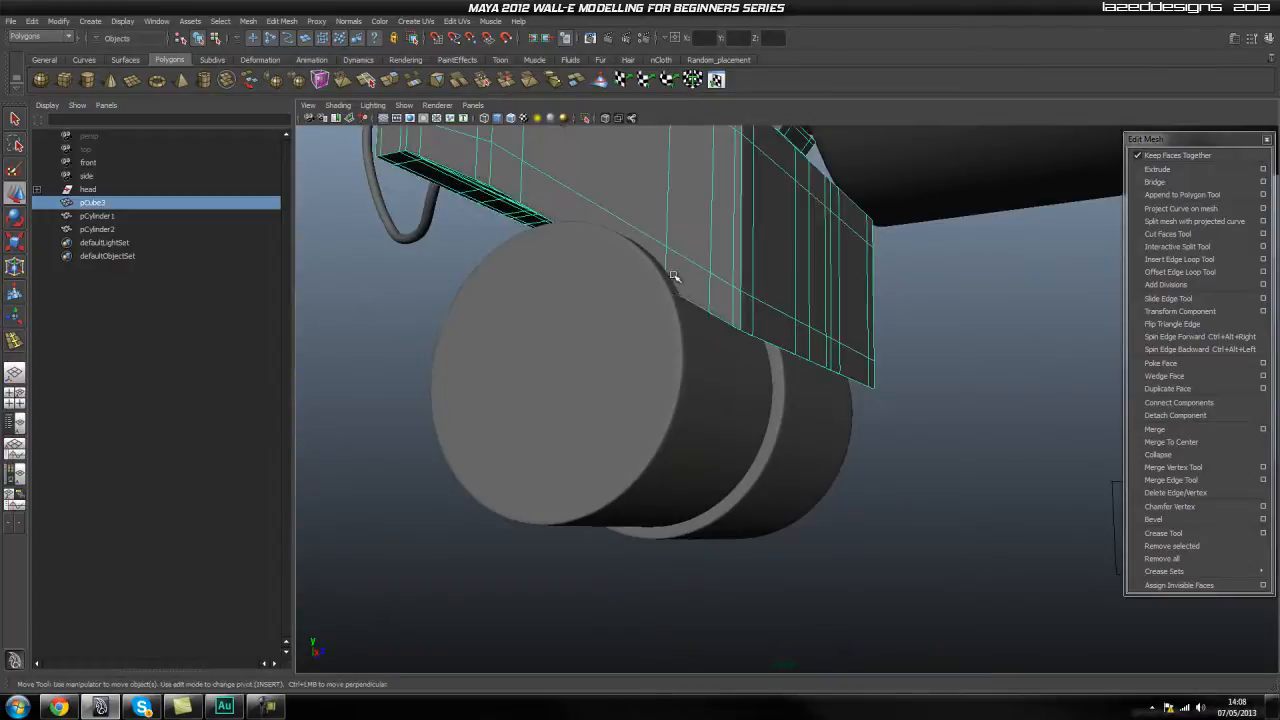
Compare the larger cylinder's flat outer face with the joint detail on the side blueprint.
left_click(909, 394)
mouse_move(909, 394)
left_mouse_down("alt")
mouse_move(897, 334)
mouse_move(720, 320)
mouse_move(702, 353)
mouse_move(826, 414)
mouse_move(749, 380)
mouse_move(823, 374)
mouse_move(659, 341)
mouse_move(720, 369)
mouse_move(600, 369)
mouse_move(580, 326)
mouse_move(610, 342)
mouse_move(629, 323)
mouse_move(666, 343)
mouse_move(600, 323)
mouse_move(670, 352)
mouse_move(631, 346)
left_mouse_up("alt")
left_click(631, 346)
left_click(867, 317)
left_click_drag(867, 317, 818, 354, "alt")
left_click(594, 286)
left_click(831, 304)
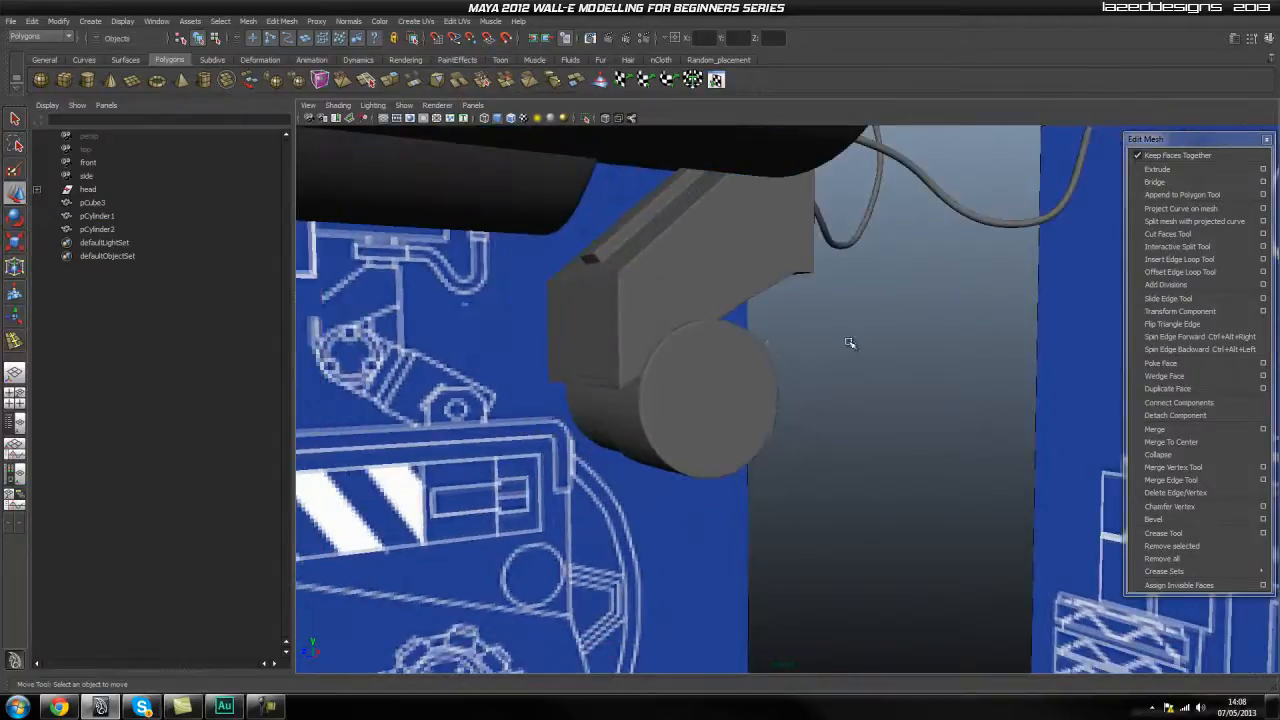
left_click_drag(703, 354, 646, 366, "alt")
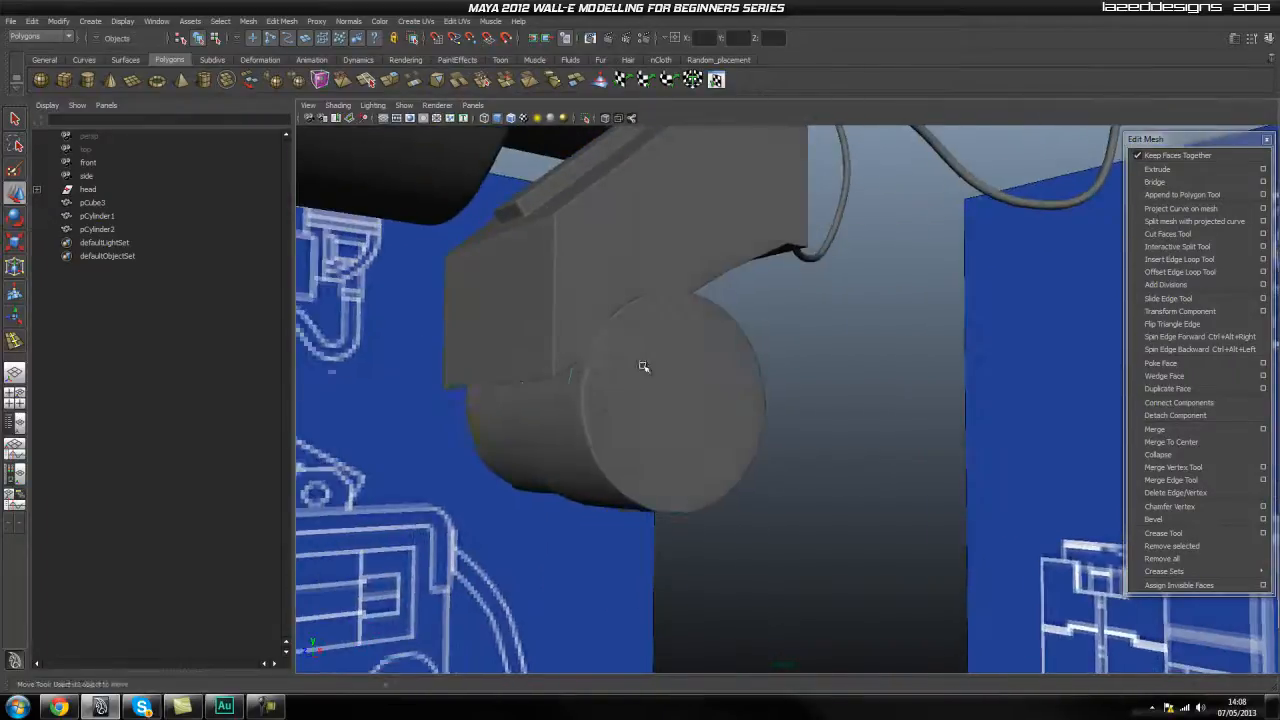
left_click(646, 366)
left_click_drag(800, 364, 728, 365, "alt")
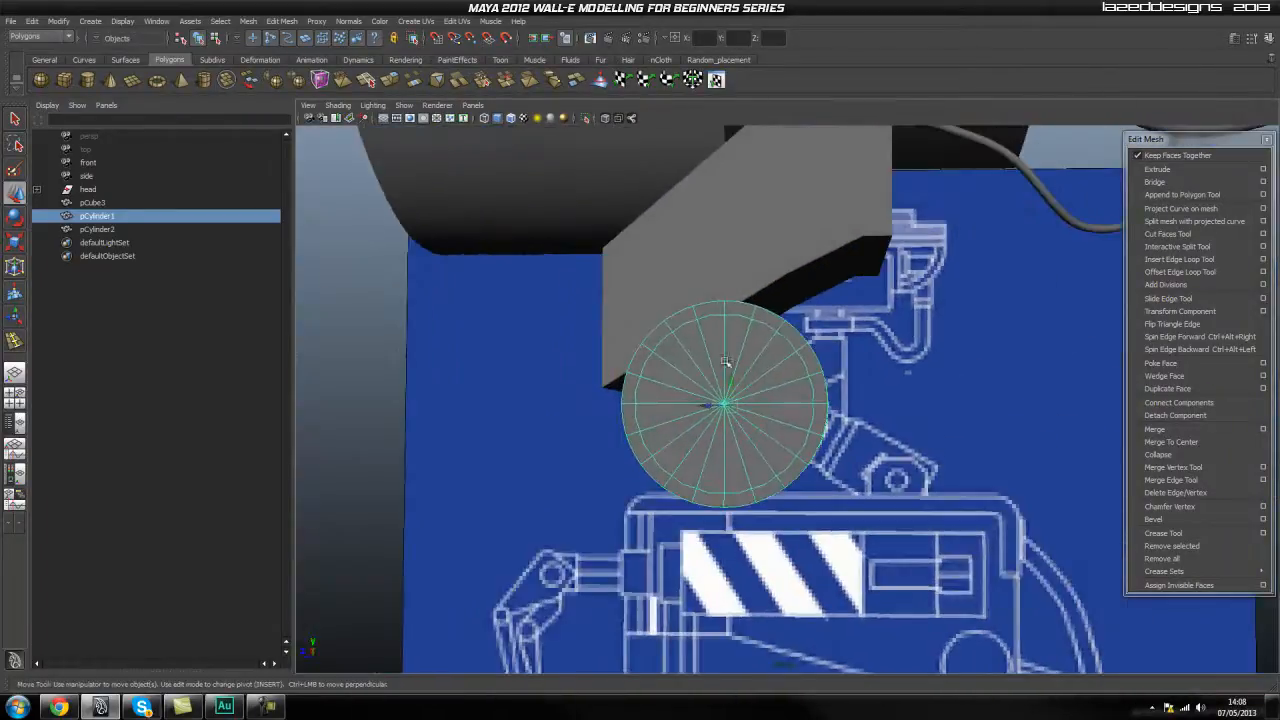
left_click(888, 335)
left_click_drag(888, 335, 719, 383, "alt")
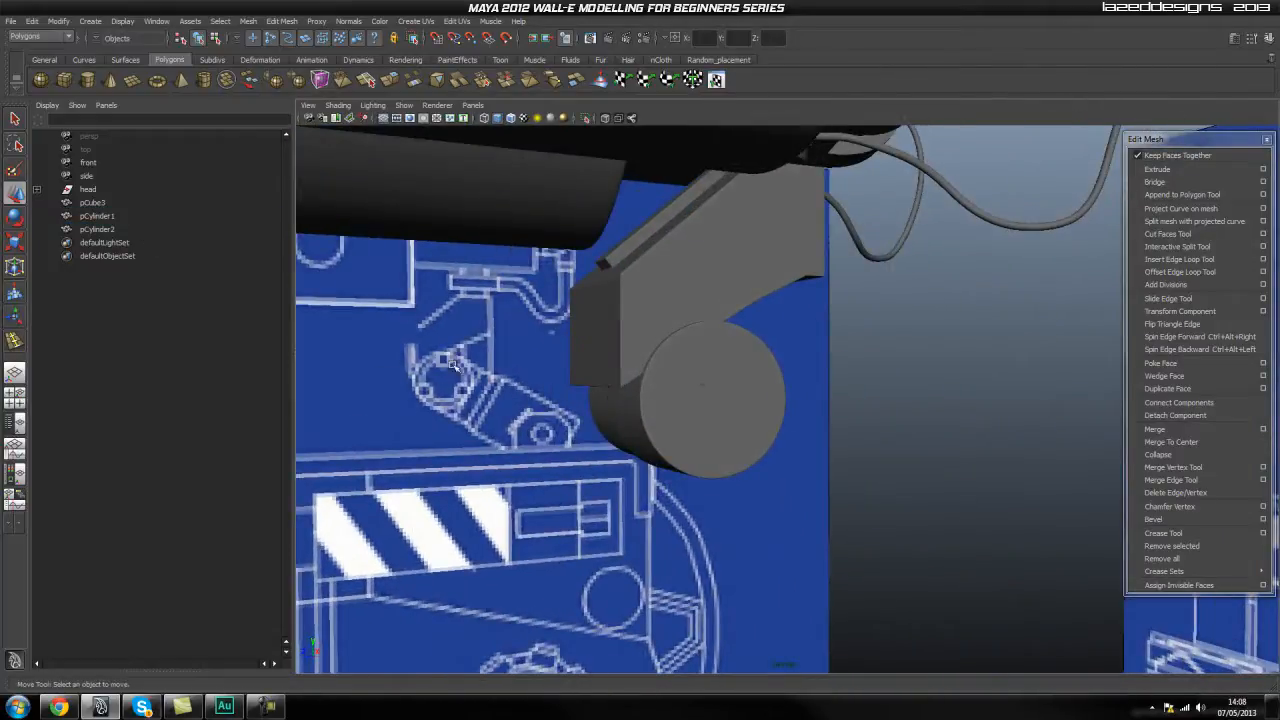
Select all the wedge-shaped faces on the larger joint cylinder's flat outer cap.
left_click(703, 379)
left_click_drag(703, 379, 765, 383, "alt")
key("1")
left_click(936, 358)
left_click(743, 387)
left_click_drag(527, 394, 678, 405, "alt")
right_click(646, 358)
right_click_drag(646, 358, 646, 390)
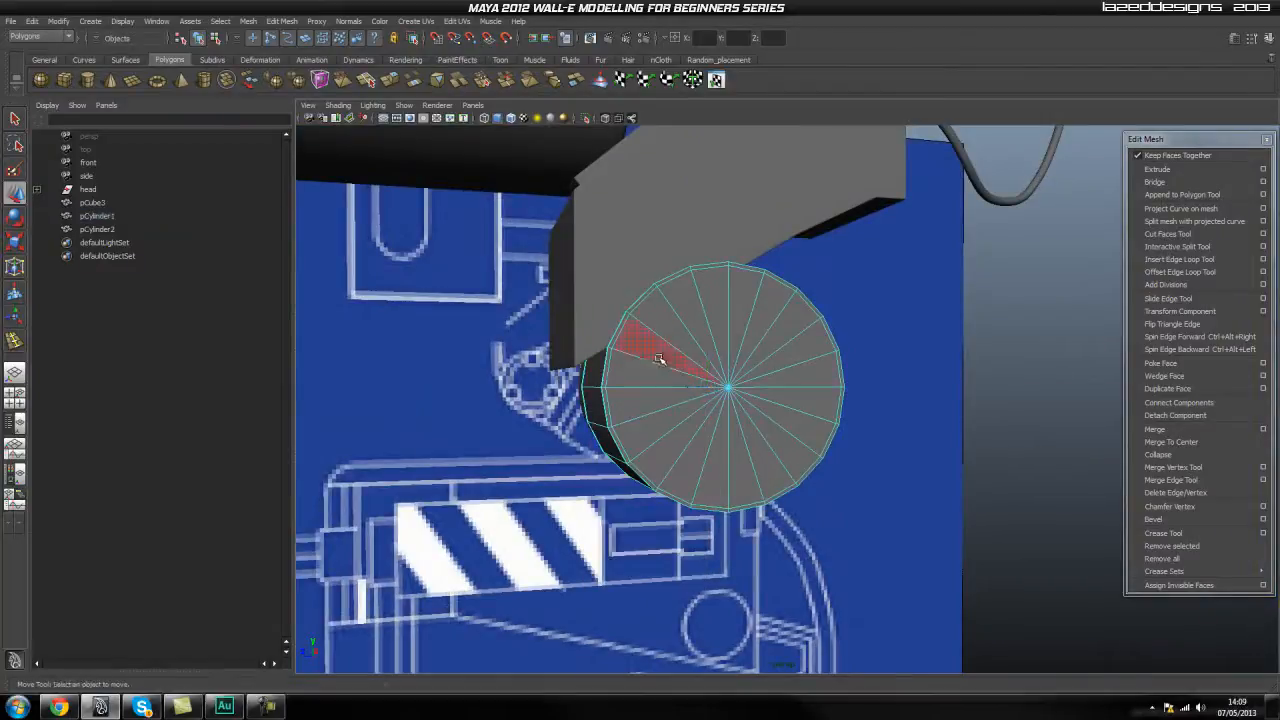
left_click(690, 318)
key("q")
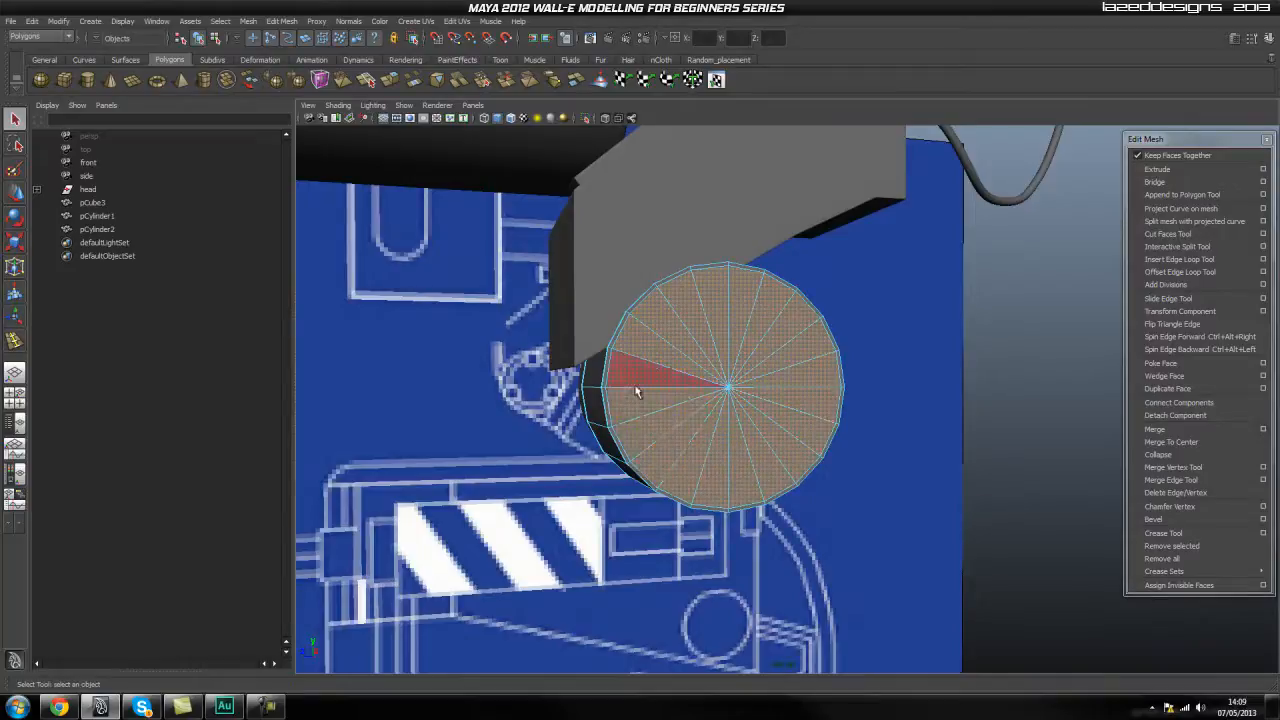
Extrude the selected cap faces and push them slightly into the larger cylinder to form a shallow recess.
left_click(1160, 169)
left_click_drag(1060, 330, 890, 393, "alt")
scroll(982, 318, "up", 5)
scroll(698, 424, "up", 3)
left_click_drag(698, 426, 704, 450, "alt")
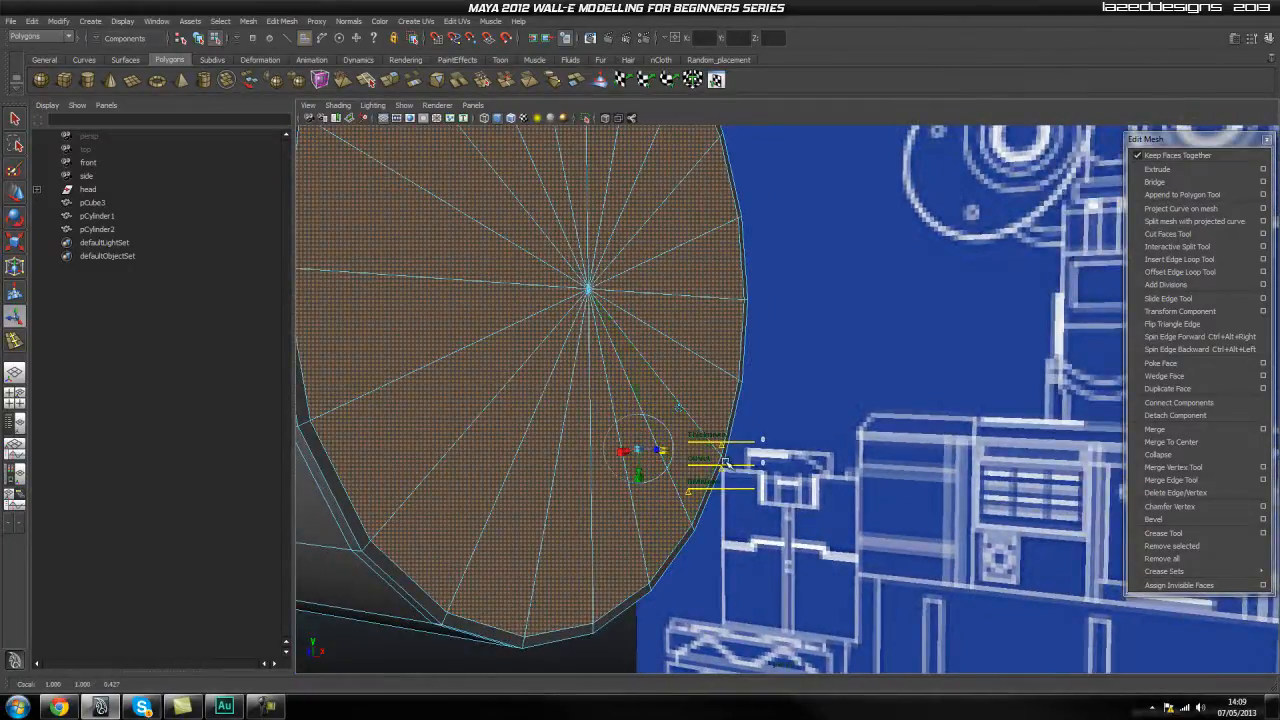
left_click_drag(784, 415, 835, 378, "alt")
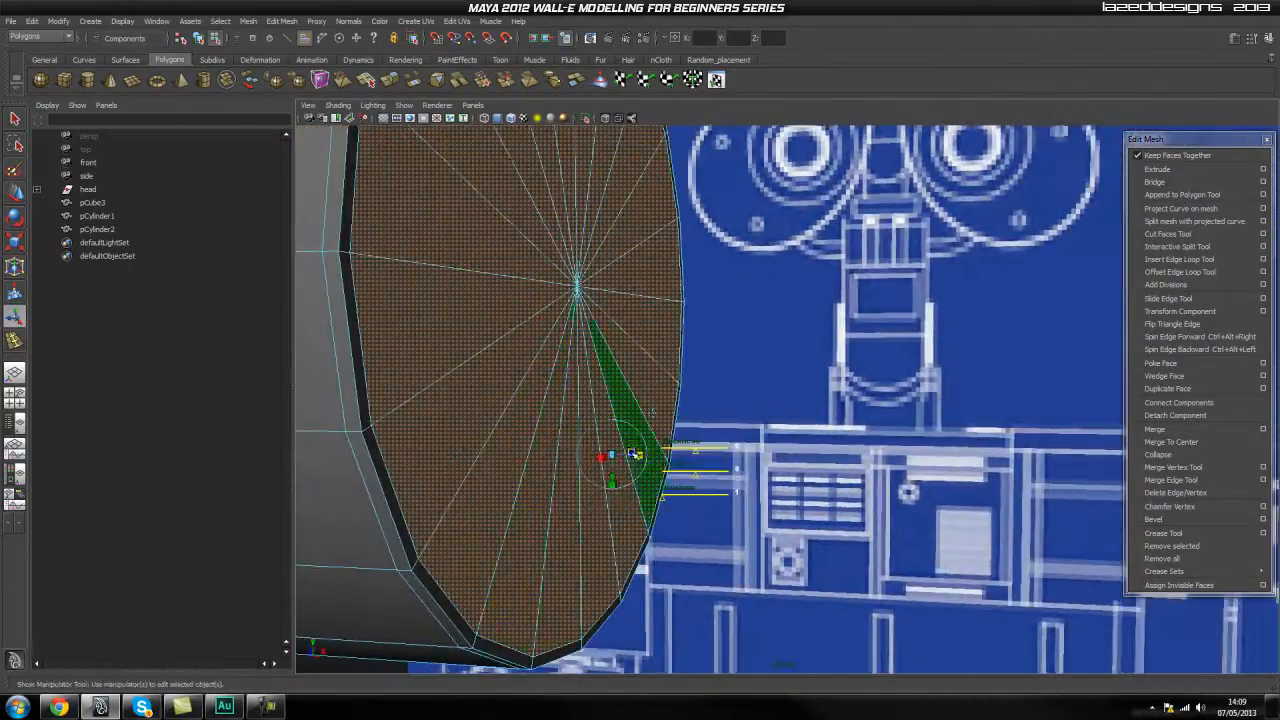
left_click_drag(634, 455, 631, 457)
mouse_move(756, 481)
left_mouse_down("alt")
mouse_move(777, 484)
mouse_move(751, 487)
left_mouse_up("alt")
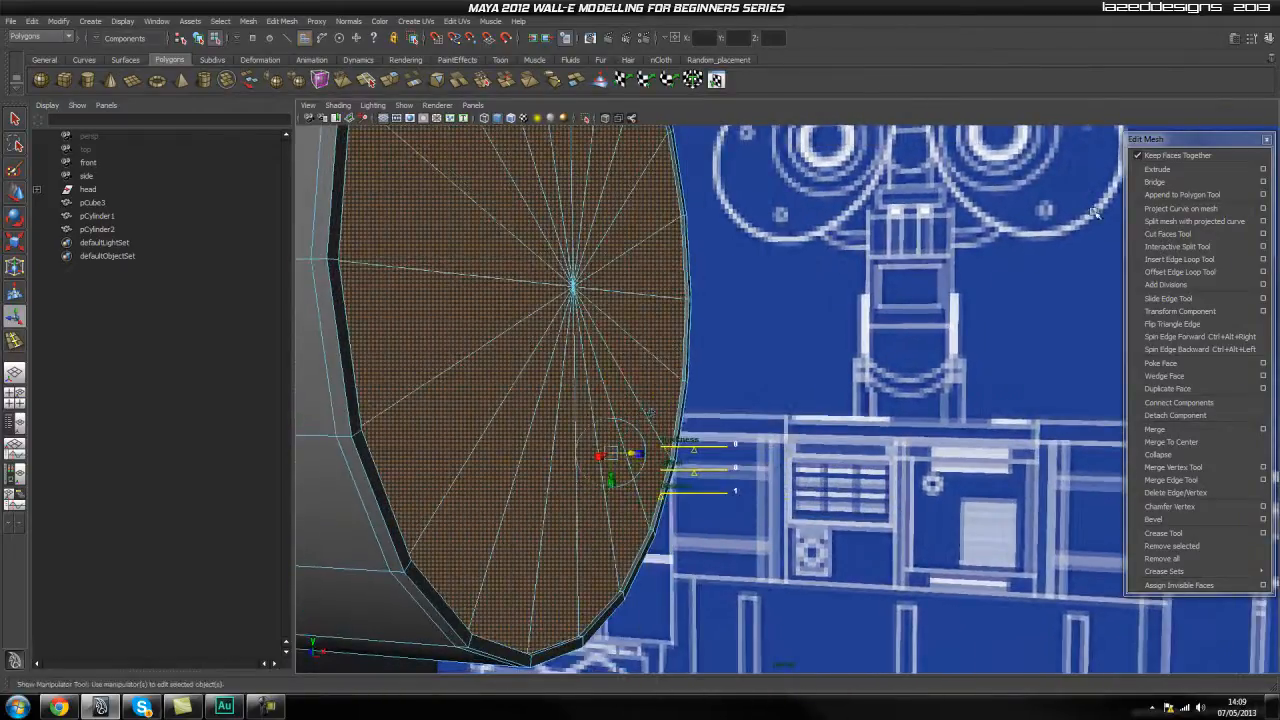
left_click_drag(636, 456, 759, 440)
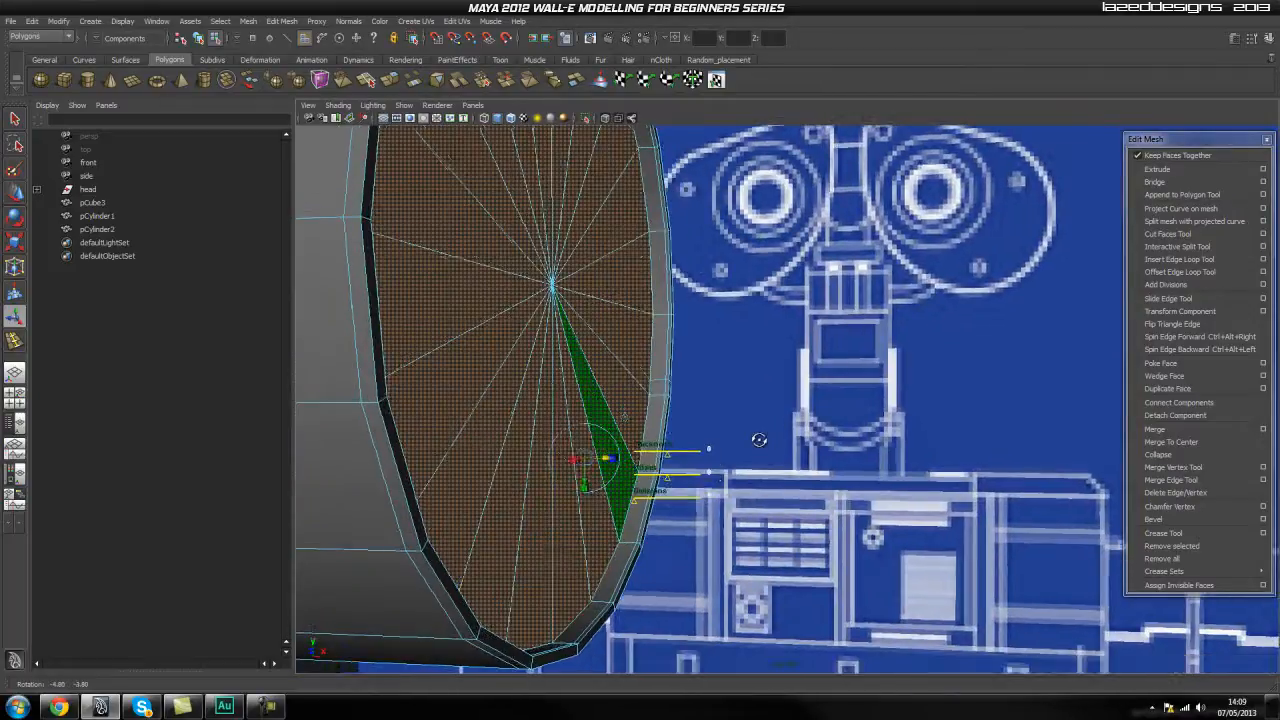
Extrude the recessed cap faces again and scale them slightly inward as a holding edge, returning to object mode.
left_click(1160, 173)
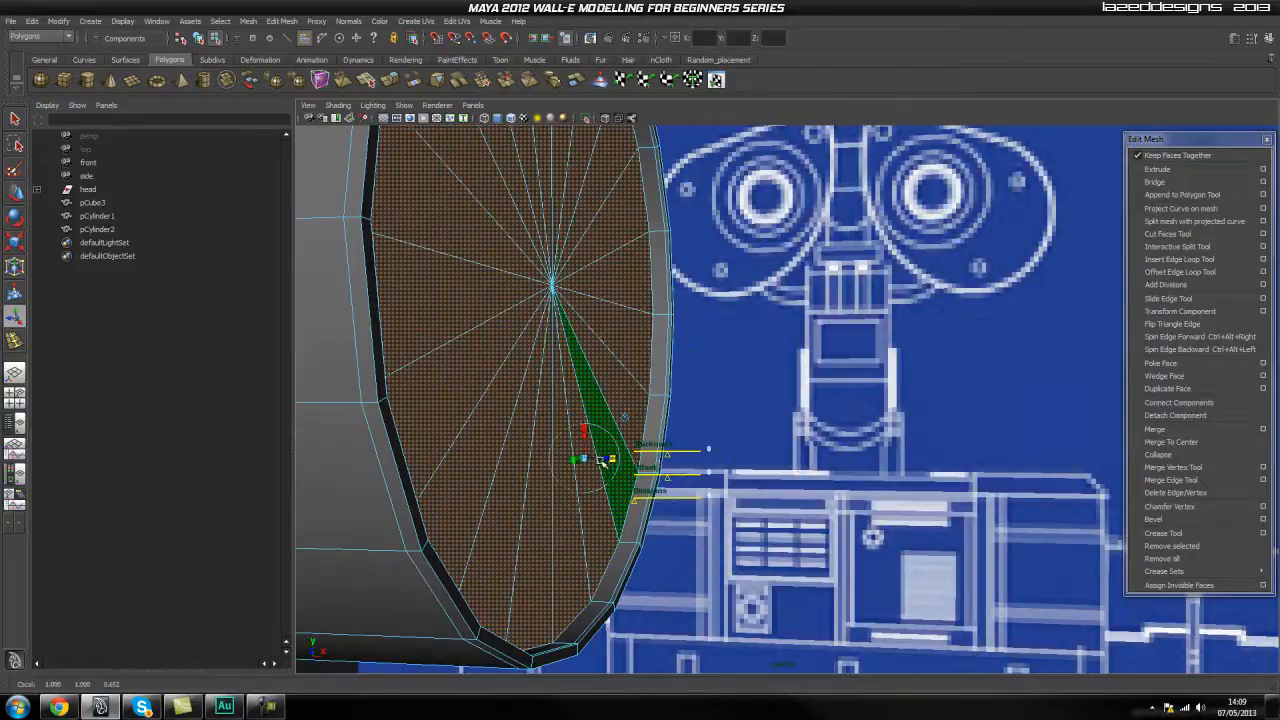
left_click_drag(603, 460, 601, 460)
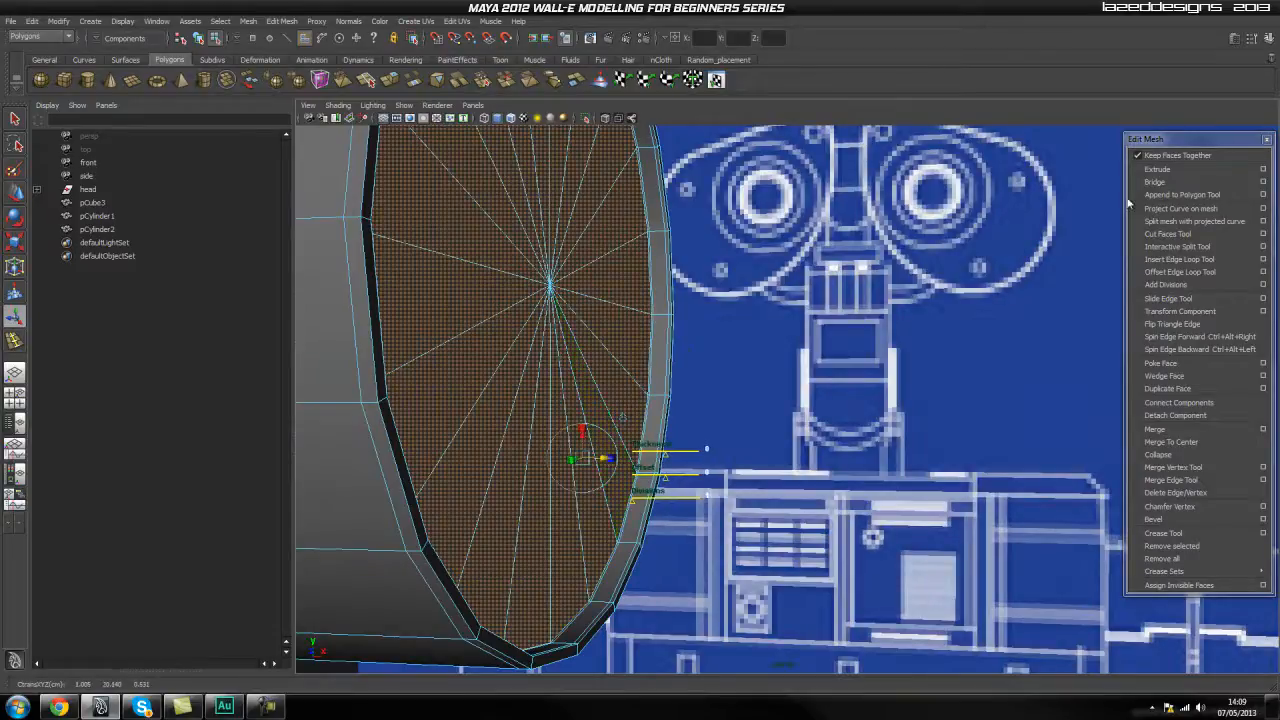
key("r")
left_click(535, 342)
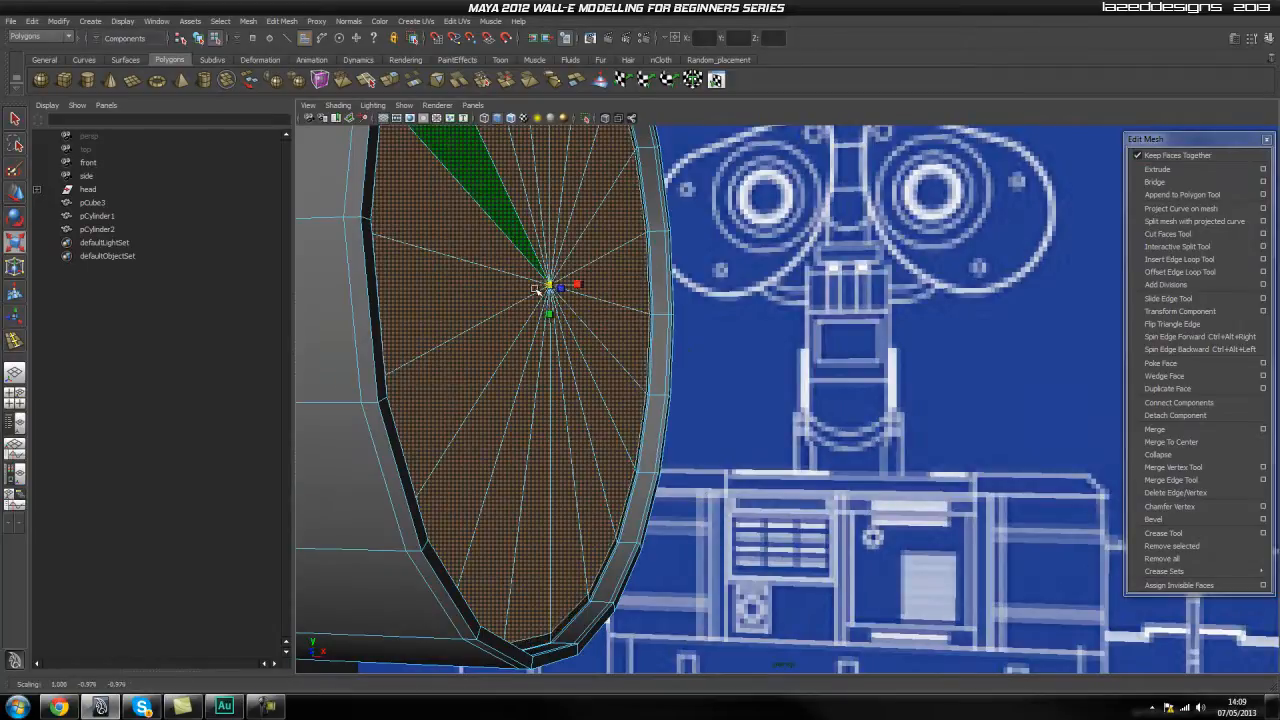
scroll(614, 366, "up", 10)
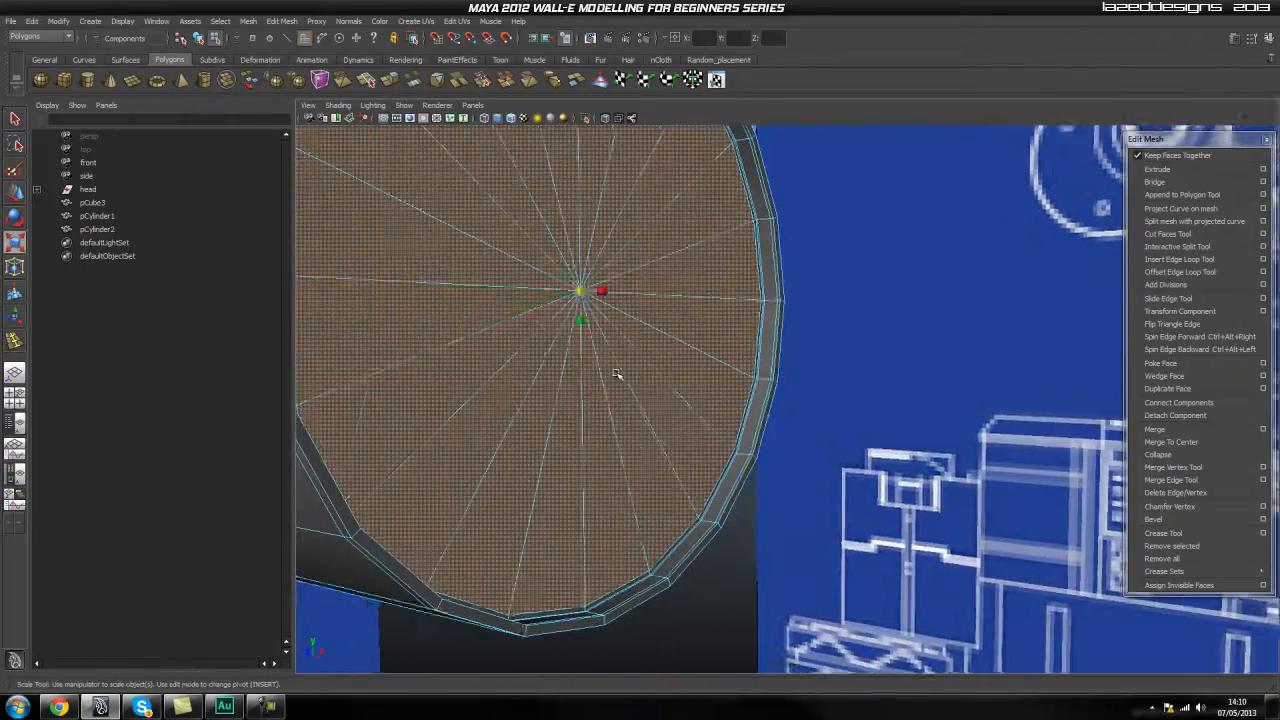
left_click_drag(685, 409, 697, 414, "alt")
scroll(563, 385, "down", 4)
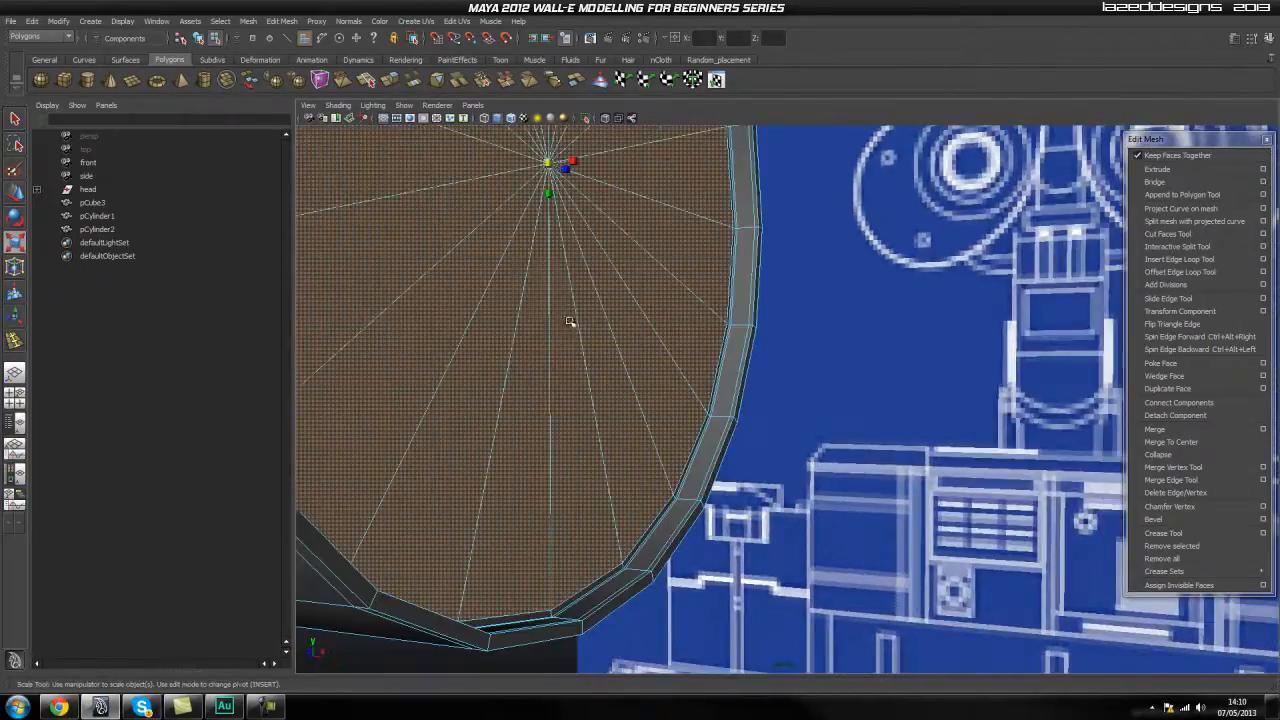
middle_click_drag(566, 323, 572, 370, "alt")
left_click_drag(557, 211, 557, 210)
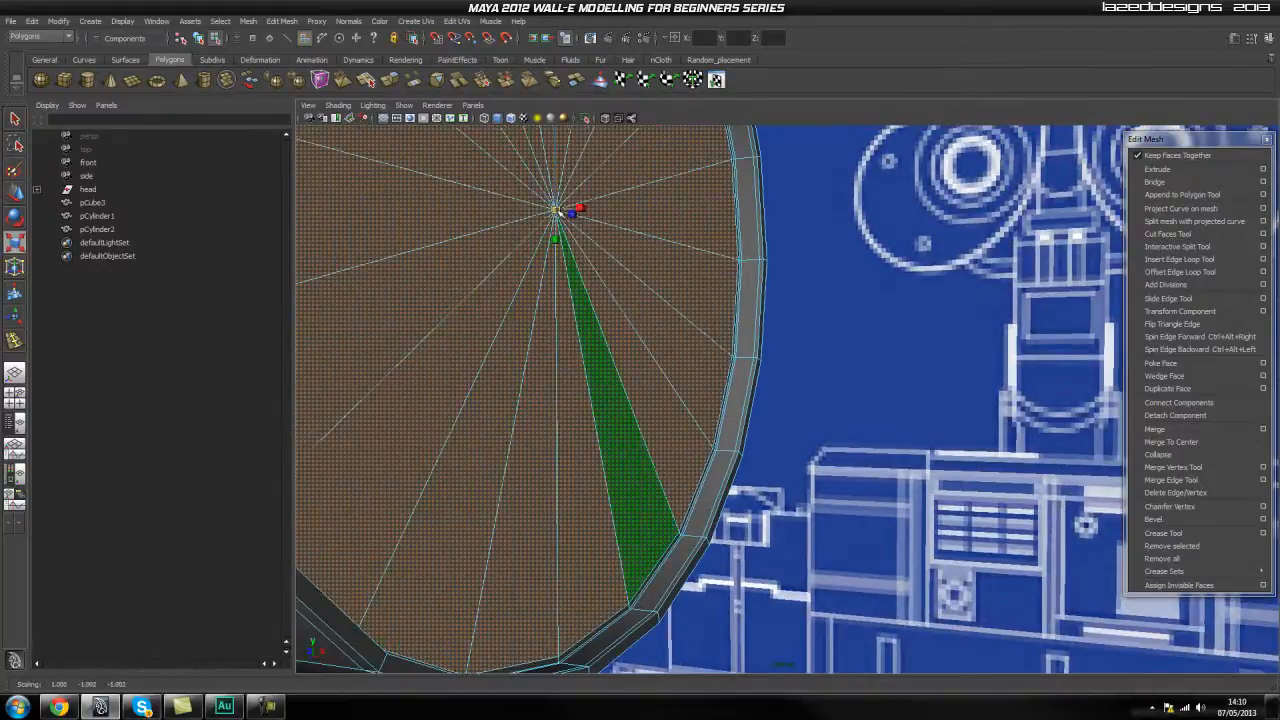
left_click_drag(892, 354, 816, 374, "alt")
scroll(694, 397, "down", 3)
key("q")
right_click_drag(534, 346, 626, 328)
left_click(626, 328)
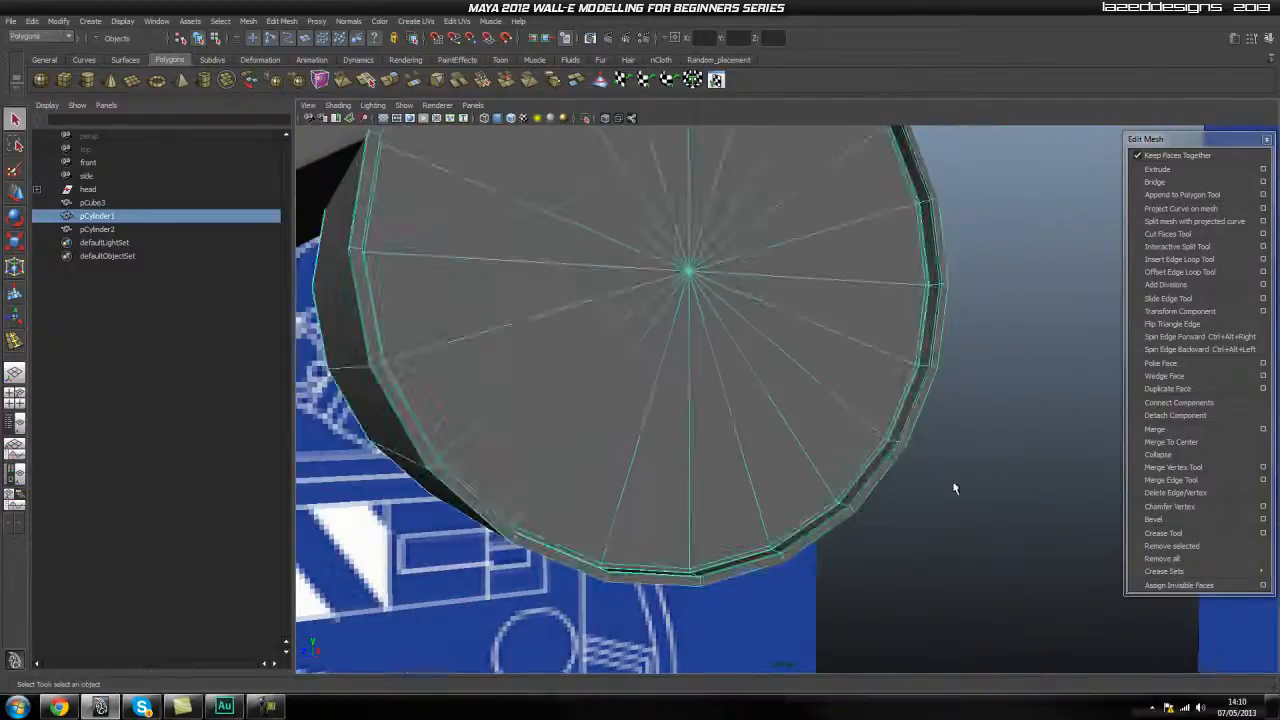
Insert an edge loop close to the outer edge of the larger cylinder's thin rim.
middle_click_drag(950, 474, 783, 318, "alt")
scroll(783, 318, "up", 3)
scroll(785, 480, "up", 4)
middle_click_drag(786, 494, 808, 434, "alt")
scroll(809, 436, "down", 3)
left_click_drag(810, 438, 790, 443, "alt")
middle_click_drag(626, 400, 685, 429, "alt")
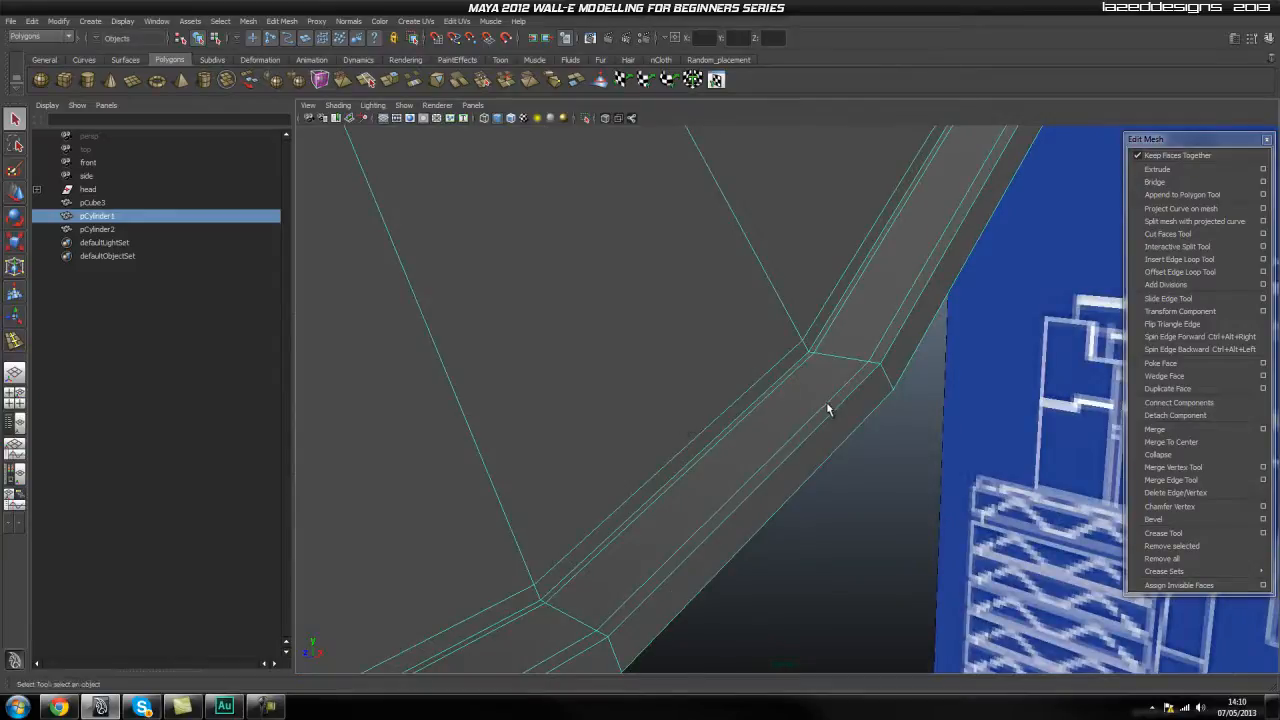
left_click(1180, 259)
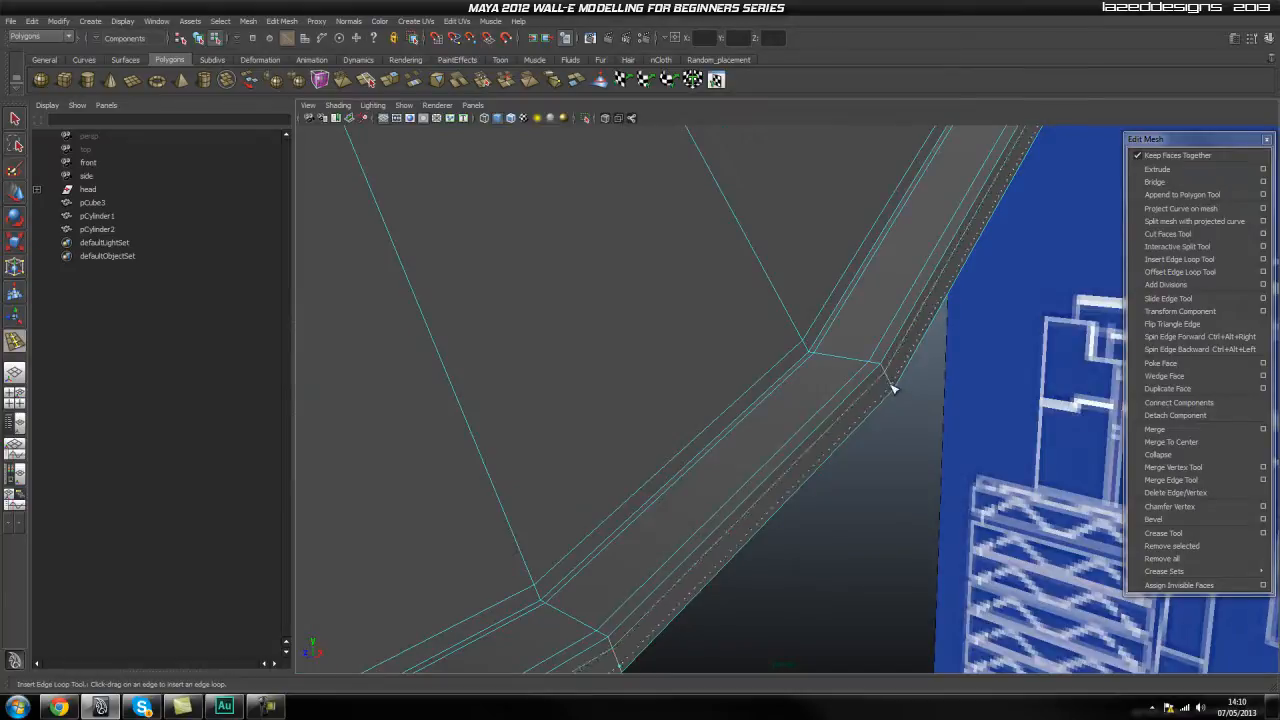
left_click_drag(919, 441, 789, 431, "alt")
scroll(727, 392, "down", 5)
key("q")
Examine the larger cylinder's recessed cap and thin rim from several angles, with and without smoothing.
right_click_drag(574, 251, 640, 228)
left_click(917, 313)
left_click(629, 260)
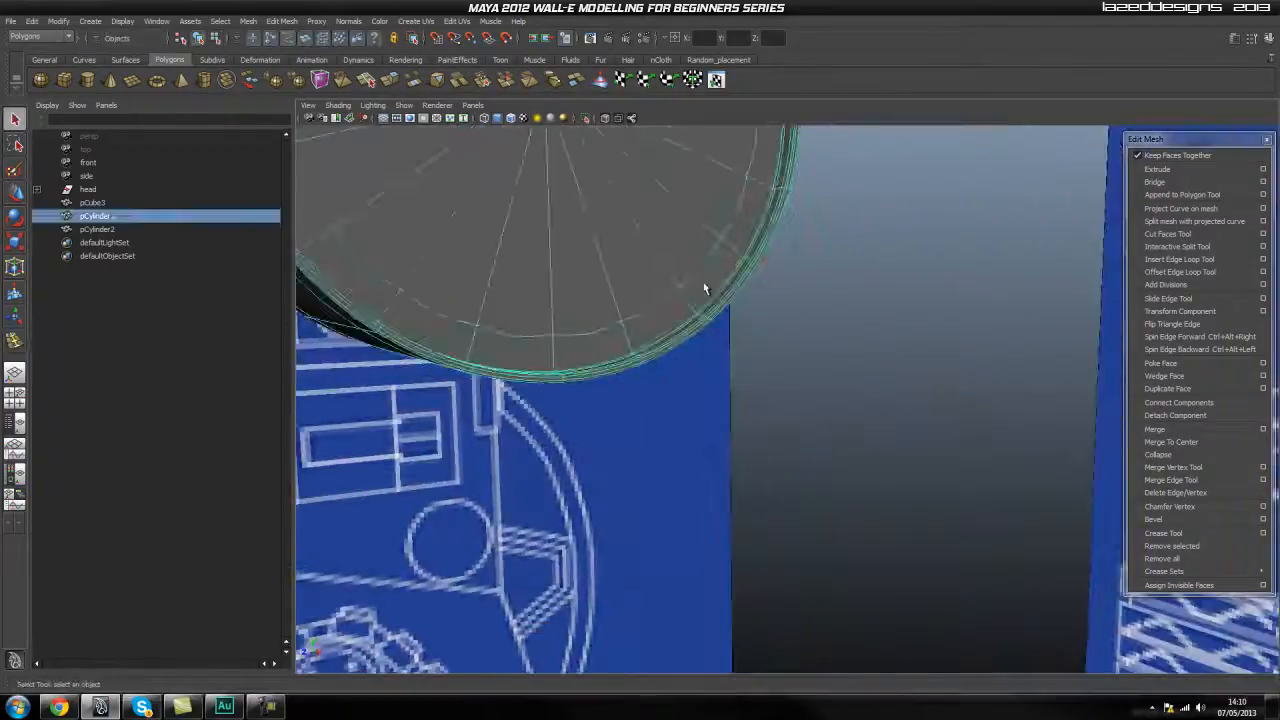
left_click(830, 288)
scroll(674, 283, "down", 3)
middle_click_drag(674, 283, 634, 399, "alt")
left_click_drag(634, 399, 508, 352, "alt")
scroll(508, 352, "up", 5)
left_click(408, 333)
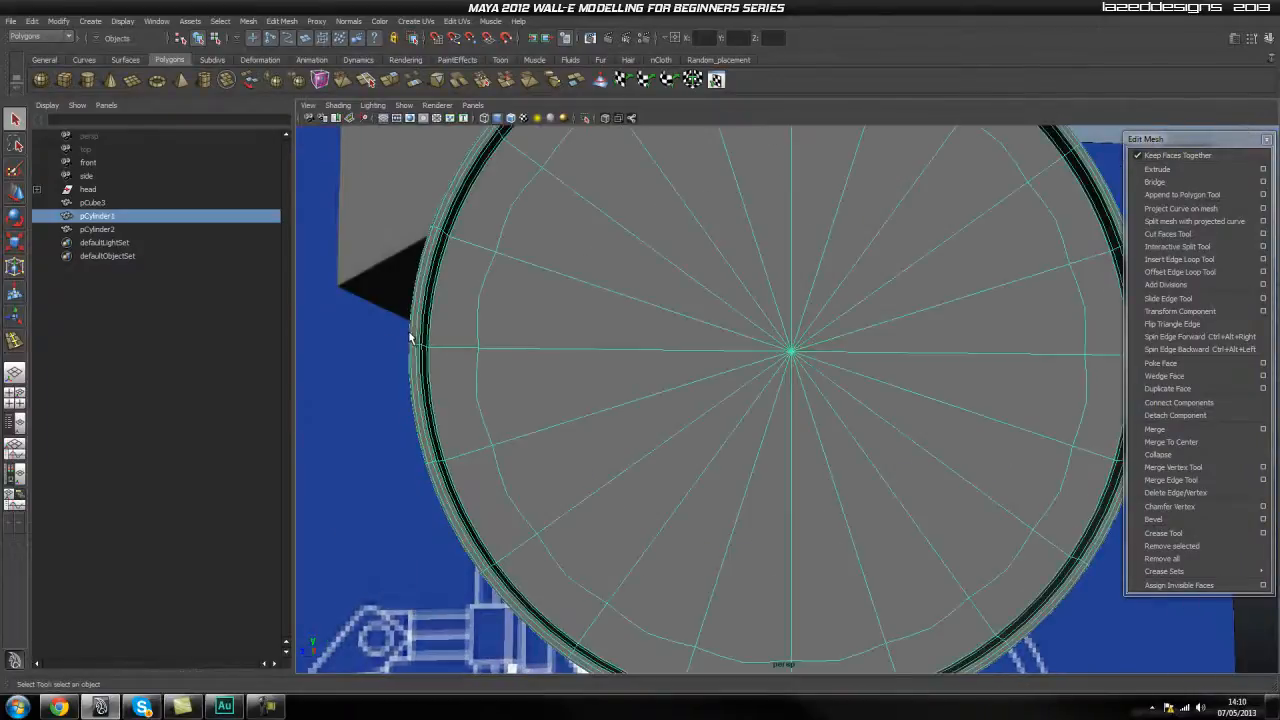
scroll(790, 433, "down", 3)
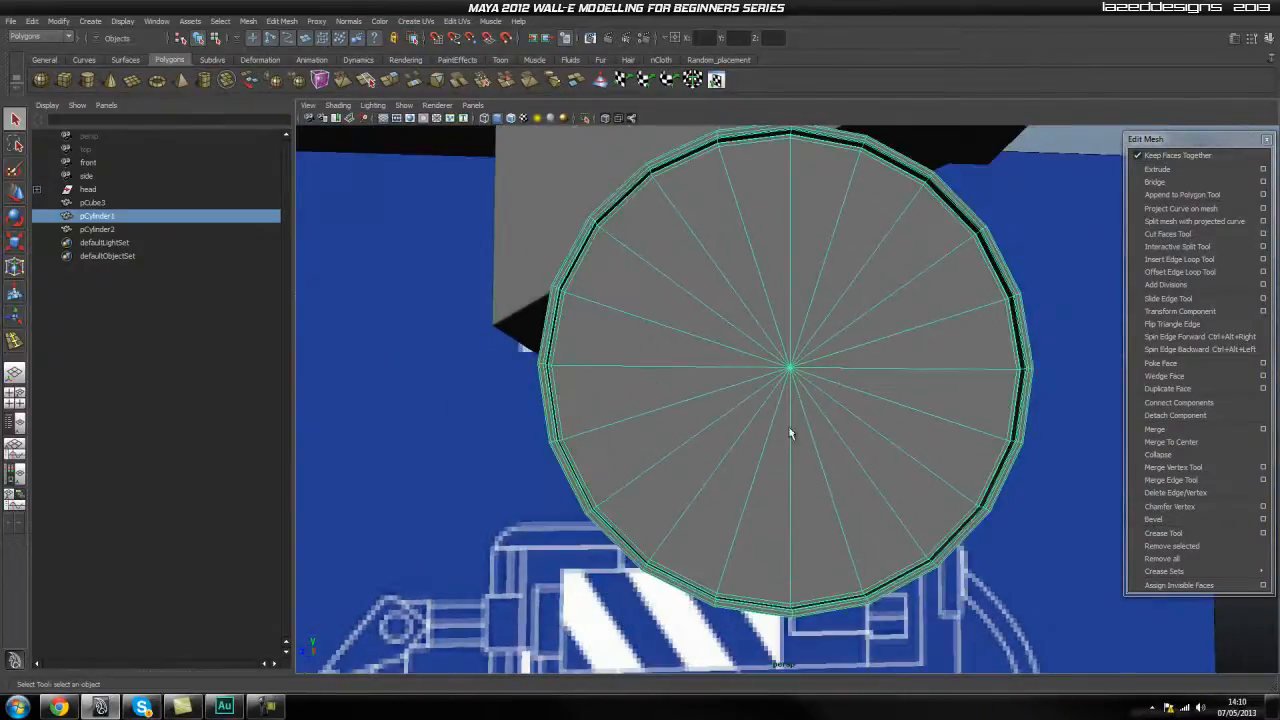
left_click(1054, 547)
scroll(900, 520, "down", 3)
left_click_drag(699, 491, 780, 480, "alt")
left_click(752, 484)
left_click(876, 498)
scroll(791, 428, "up", 3)
left_click_drag(791, 428, 728, 413, "alt")
left_click(728, 413)
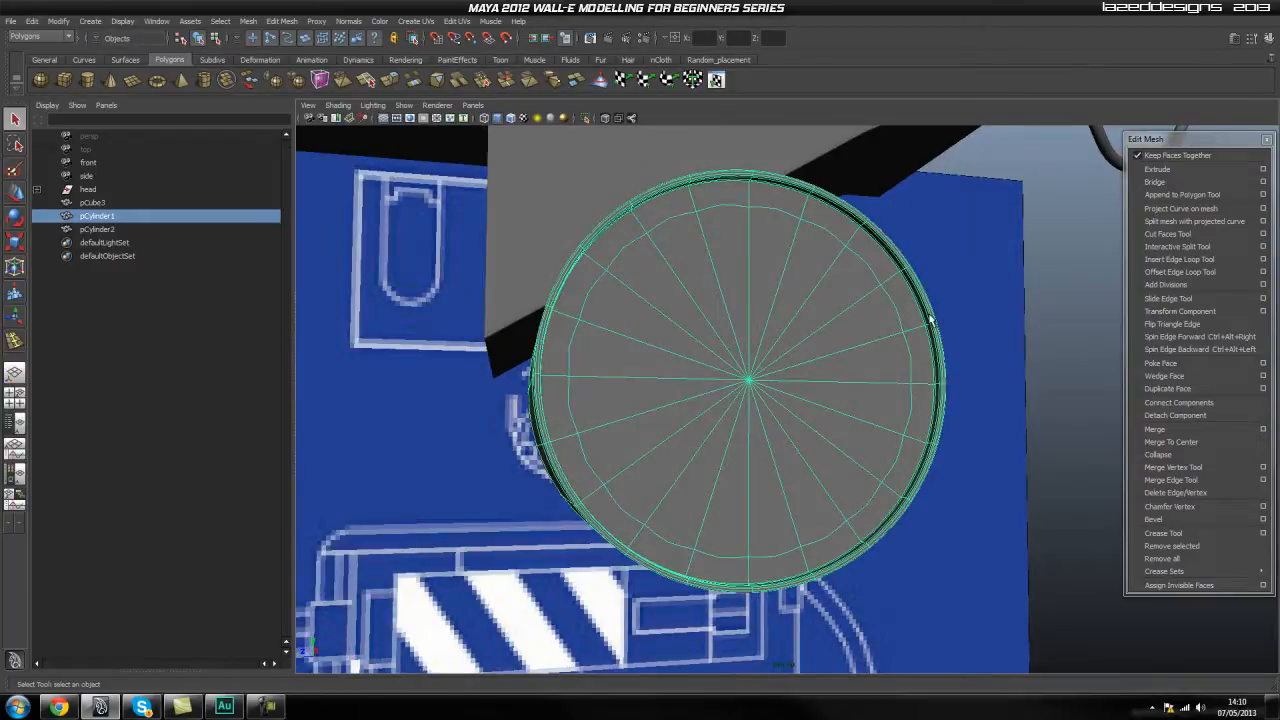
left_click_drag(990, 347, 996, 330, "alt")
left_click_drag(909, 318, 923, 291, "alt")
left_click(928, 290)
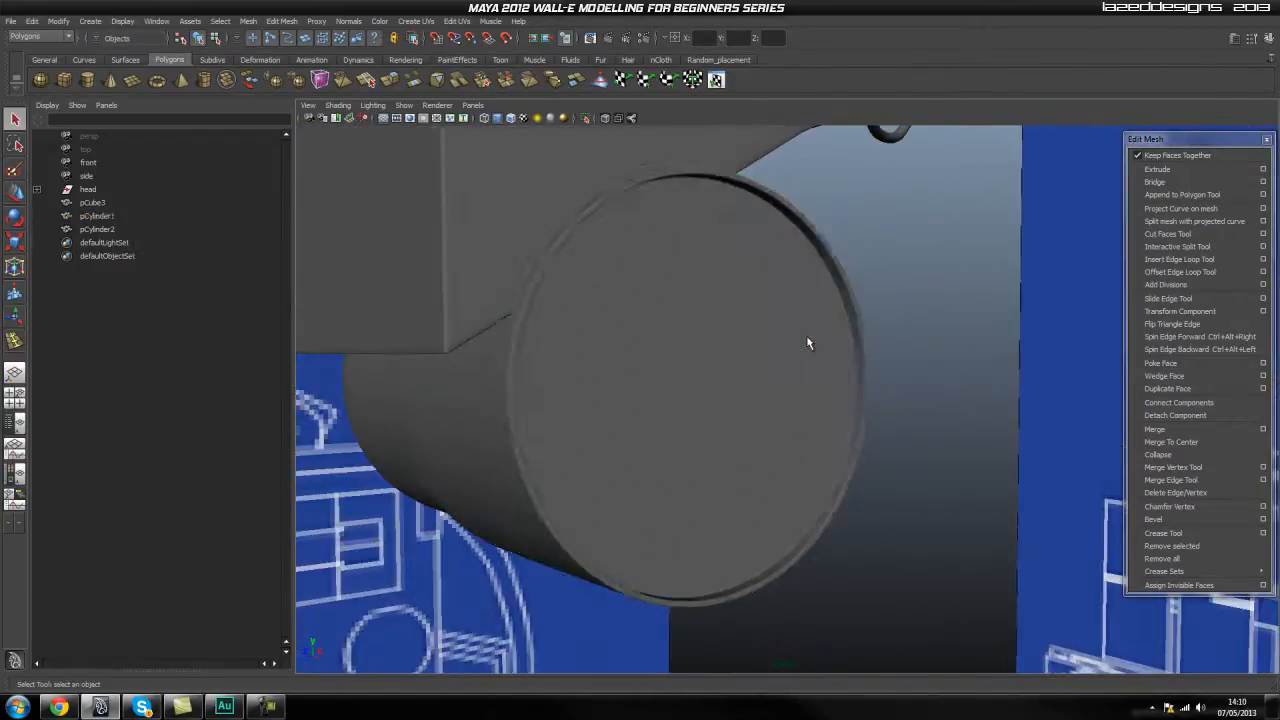
Undo the edge loops and cap extrusions on the larger cylinder back to its flat outer cap.
key("ctrl+z")
key("ctrl+z")
key("ctrl+z")
key("ctrl+z")
key("ctrl+z")
key("ctrl+z")
key("ctrl+z")
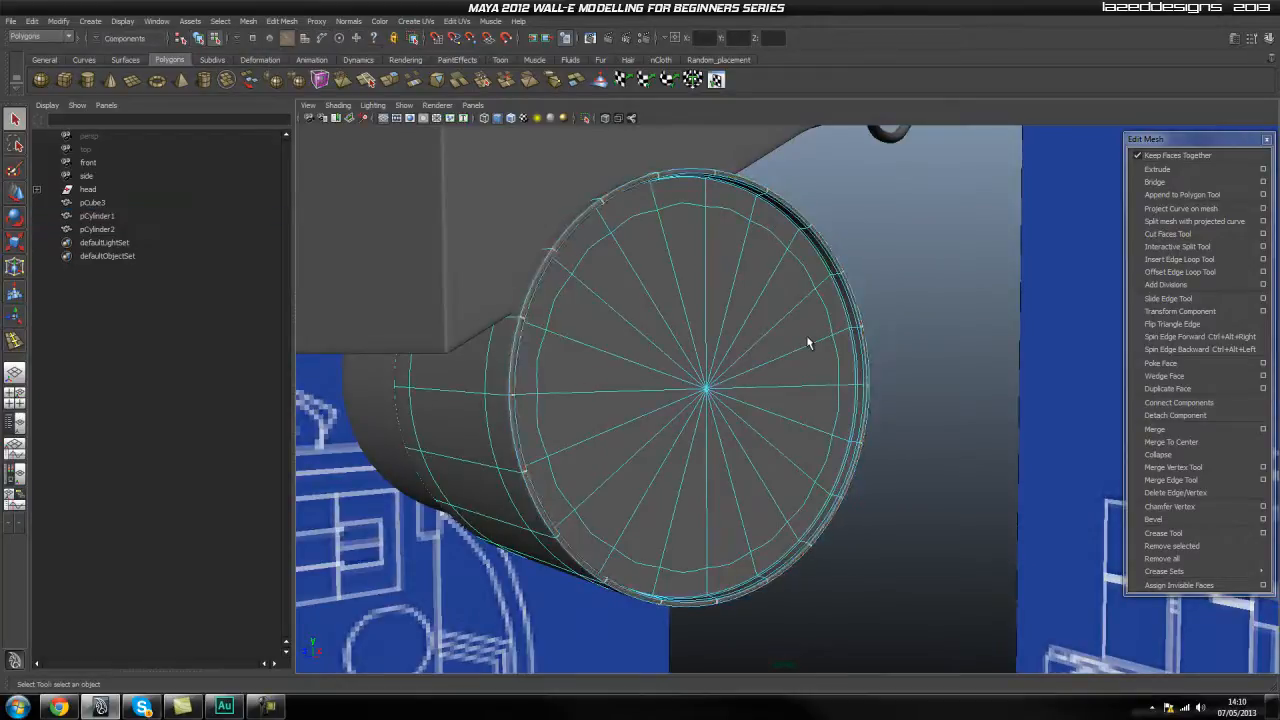
key("ctrl+z")
key("ctrl+z")
key("ctrl+z")
key("ctrl+z")
key("ctrl+z")
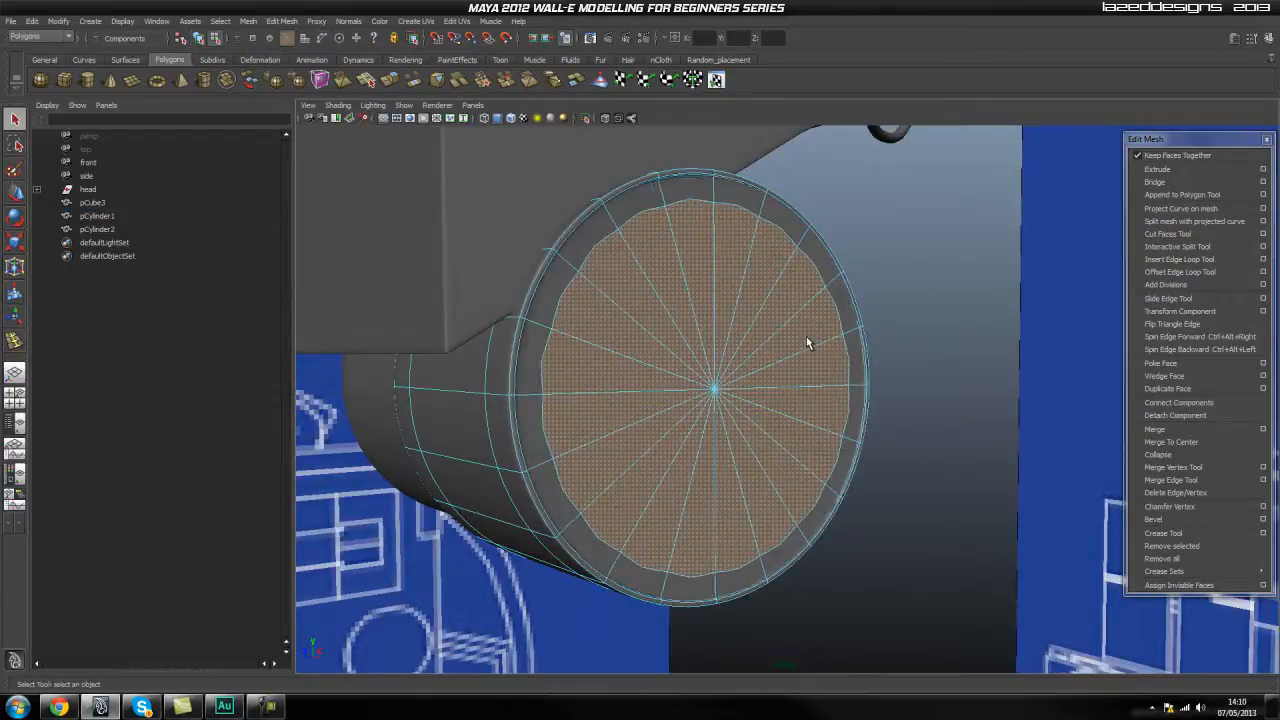
key("ctrl+z")
key("ctrl+z")
key("ctrl+z")
key("ctrl+z")
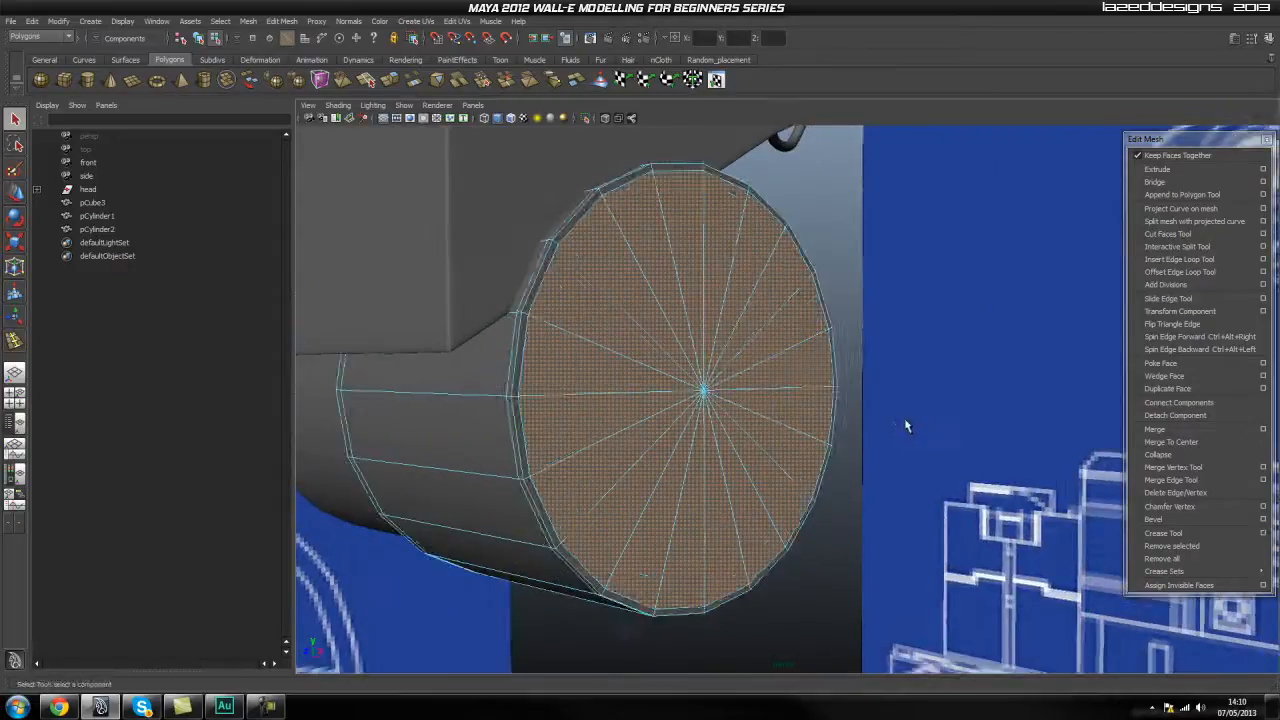
right_click(565, 299)
right_click_drag(570, 299, 571, 327)
left_click(577, 311)
left_click(603, 266, "shift")
left_click(644, 233, "shift")
left_click(718, 221, "shift")
left_click(687, 222, "shift")
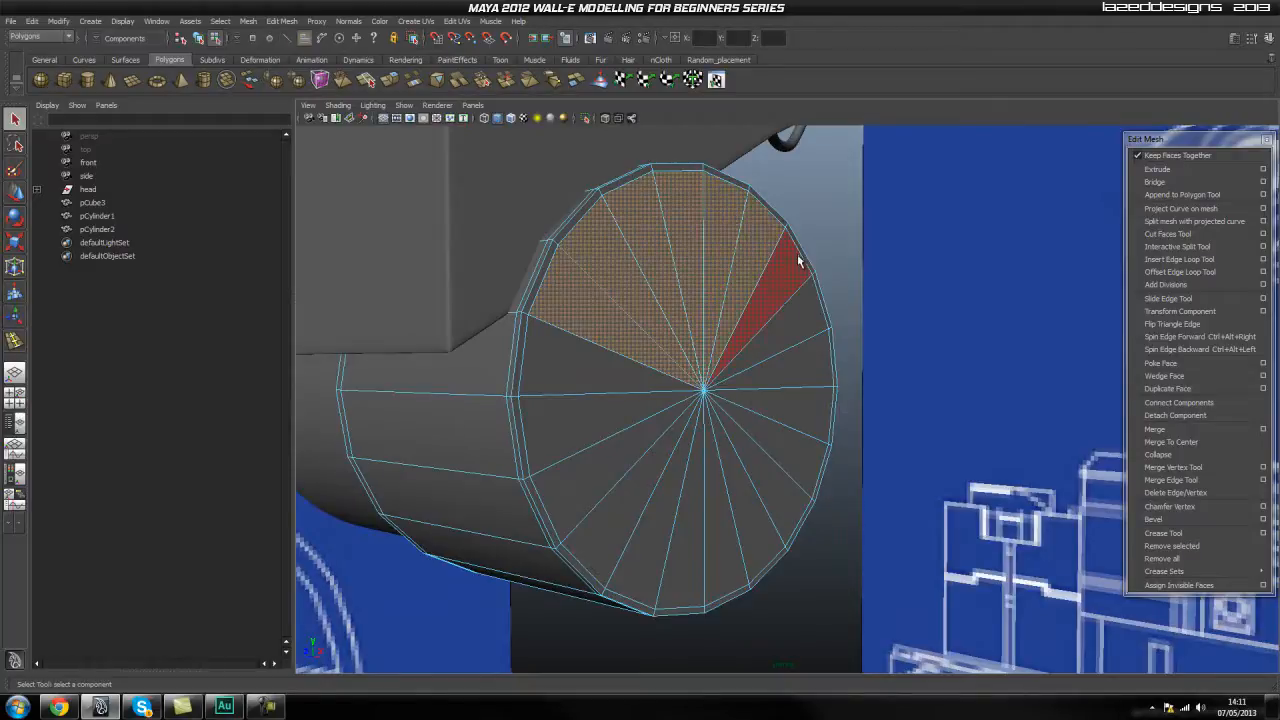
key("ctrl+z")
key("ctrl+z")
key("ctrl+z")
key("ctrl+z")
key("ctrl+z")
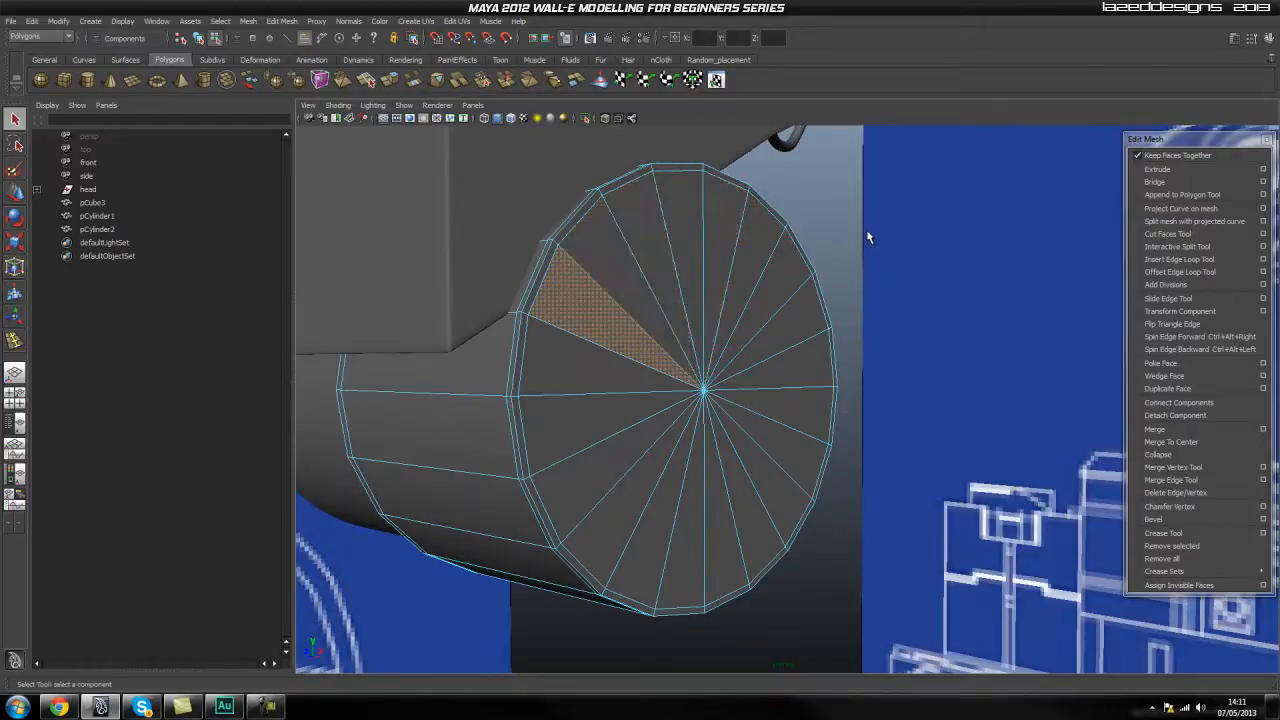
key("ctrl+z")
key("ctrl+z")
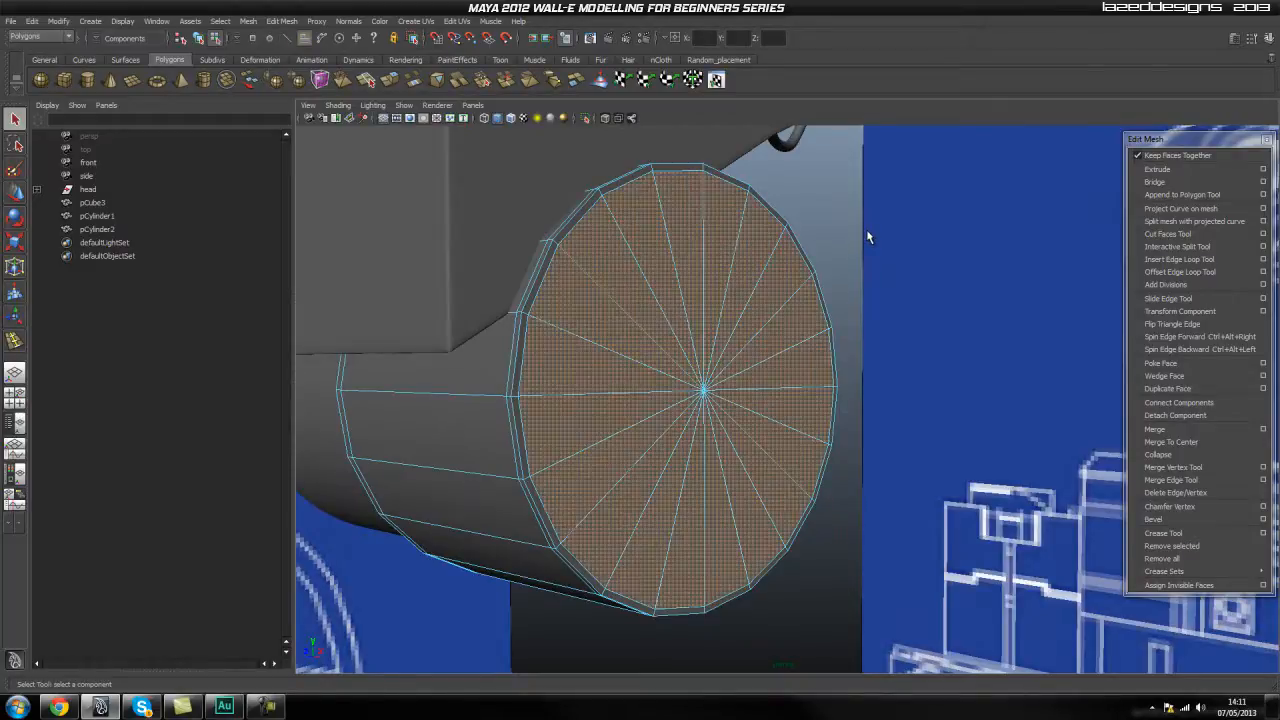
key("ctrl+z")
Select every wedge-shaped face around the larger cylinder's flat outer cap in face mode.
right_click_drag(677, 236, 687, 202)
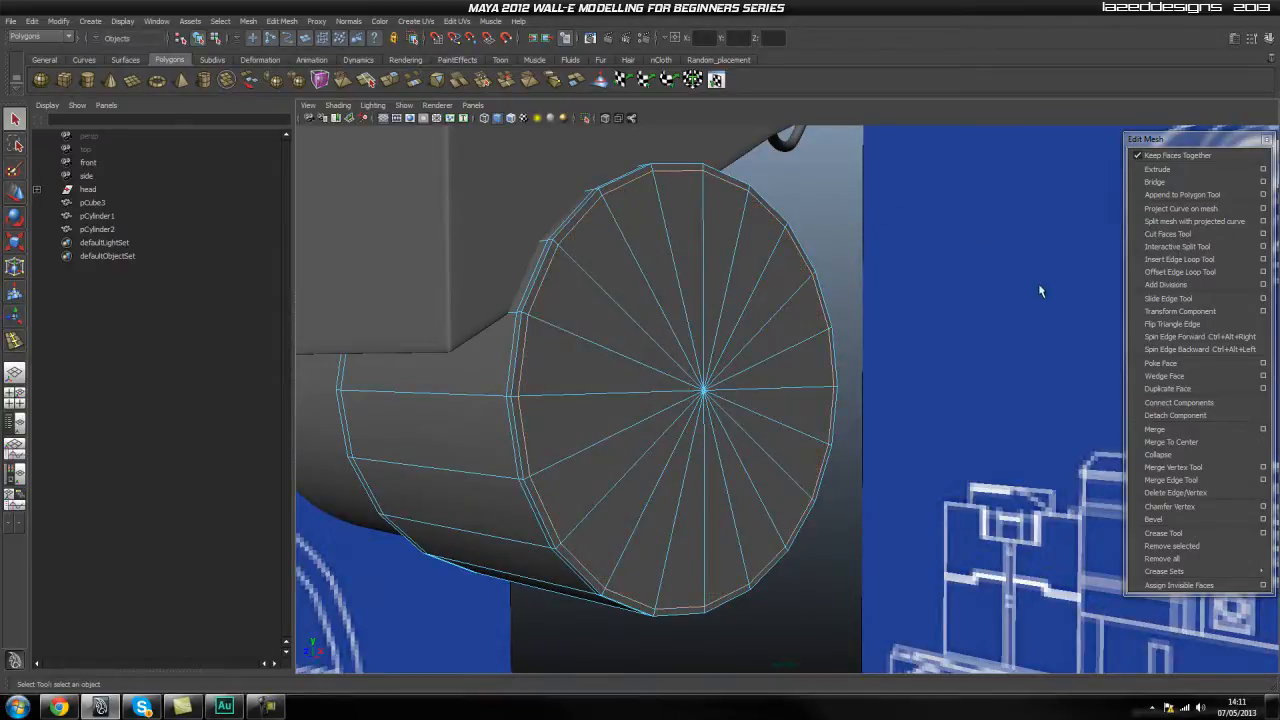
right_click(721, 266, "shift")
right_click_drag(680, 279, 679, 279, "shift")
mouse_move(614, 293)
left_mouse_down("alt")
mouse_move(646, 294)
mouse_move(629, 297)
left_mouse_up("alt")
right_click(629, 297)
right_click_drag(627, 323, 627, 325)
left_click(591, 306)
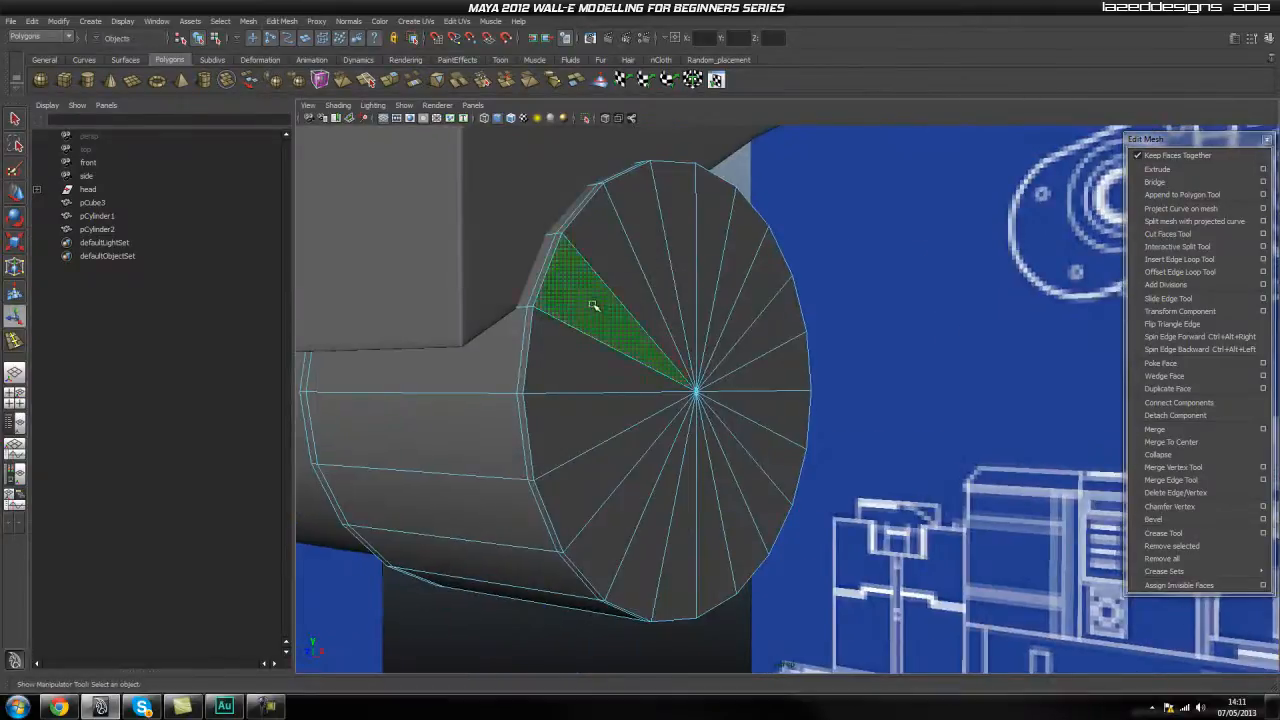
left_click(622, 274, "shift")
left_click(670, 213, "shift")
left_click(641, 219, "shift")
left_click(721, 215, "shift")
left_click(746, 231, "shift")
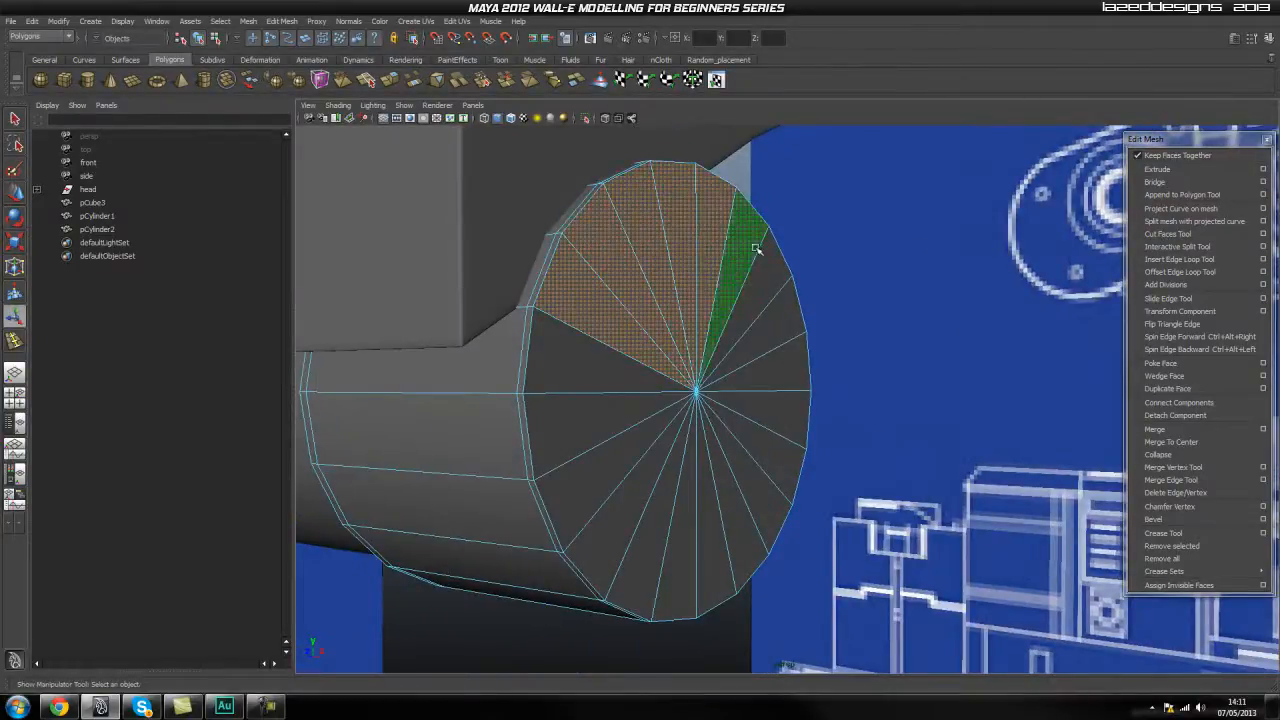
left_click(769, 270, "shift")
left_click(781, 373, "shift")
left_click(780, 418, "shift")
left_click(768, 448, "shift")
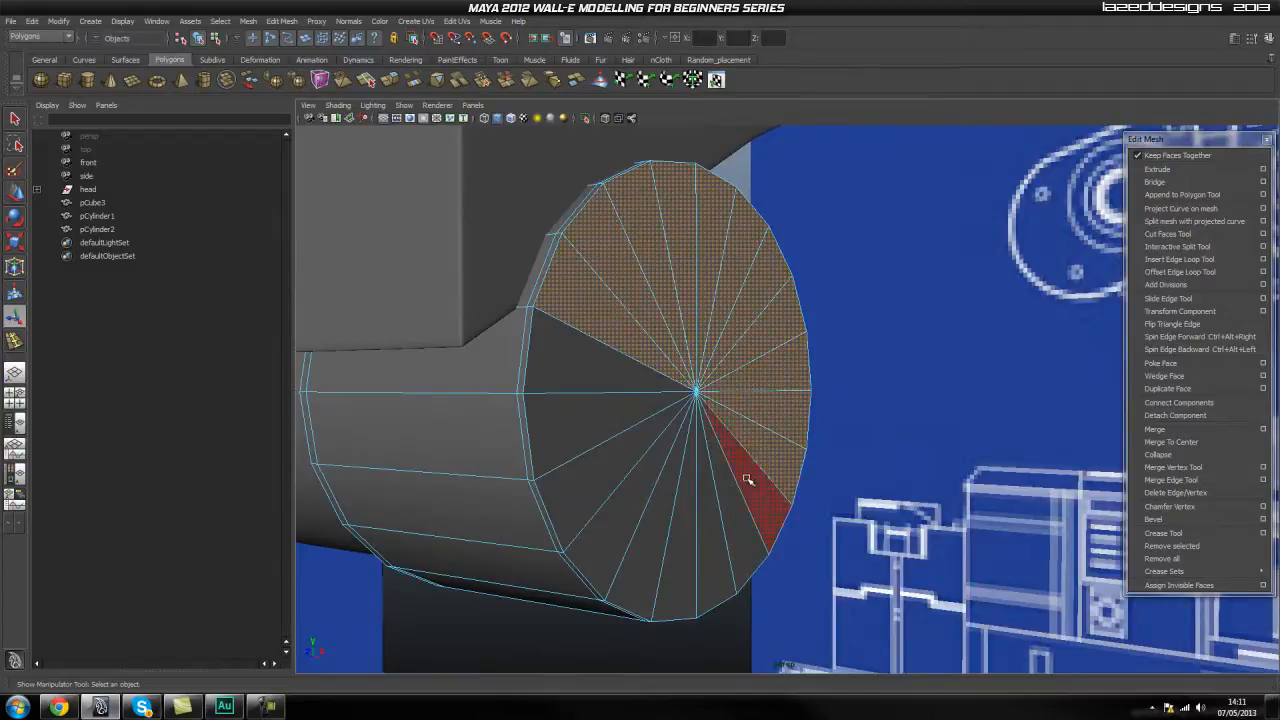
left_click(749, 480, "shift")
left_click(724, 502, "shift")
left_click(705, 519, "shift")
left_click(681, 523, "shift")
left_click(647, 520, "shift")
left_click(620, 507, "shift")
left_click(592, 480, "shift")
left_click(571, 446, "shift")
left_click(569, 357, "shift")
Inset the cap faces to leave a wider flat rim, and extrude them inward to recess the larger cylinder's end.
key("r")
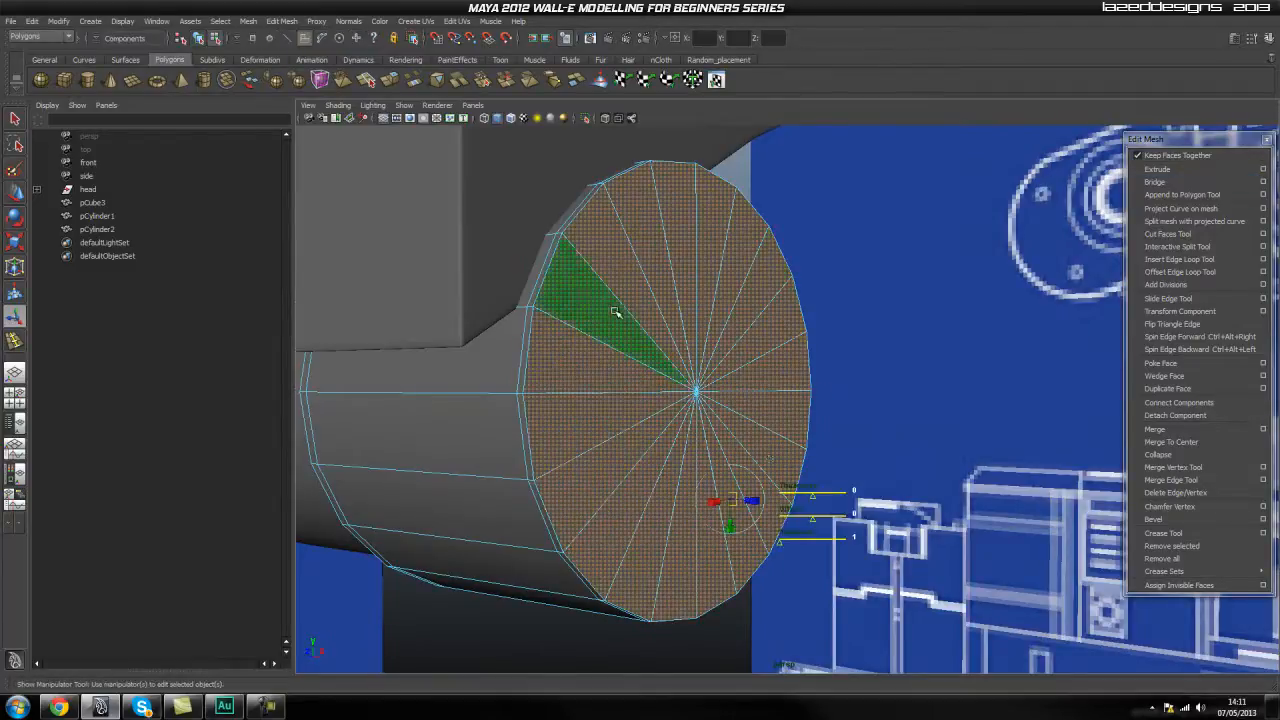
mouse_move(696, 392)
left_mouse_down()
mouse_move(665, 436)
mouse_move(820, 472)
mouse_move(789, 471)
mouse_move(680, 407)
left_mouse_up()
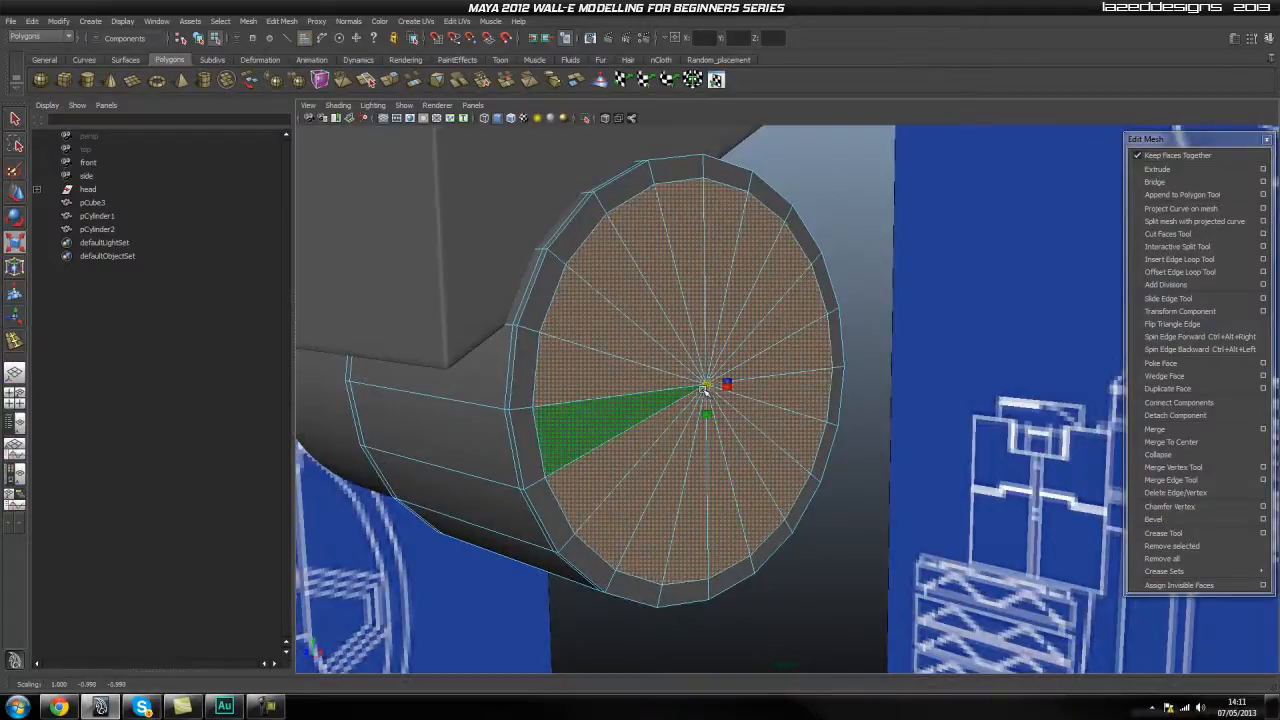
left_click(1165, 170)
scroll(810, 376, "up", 3)
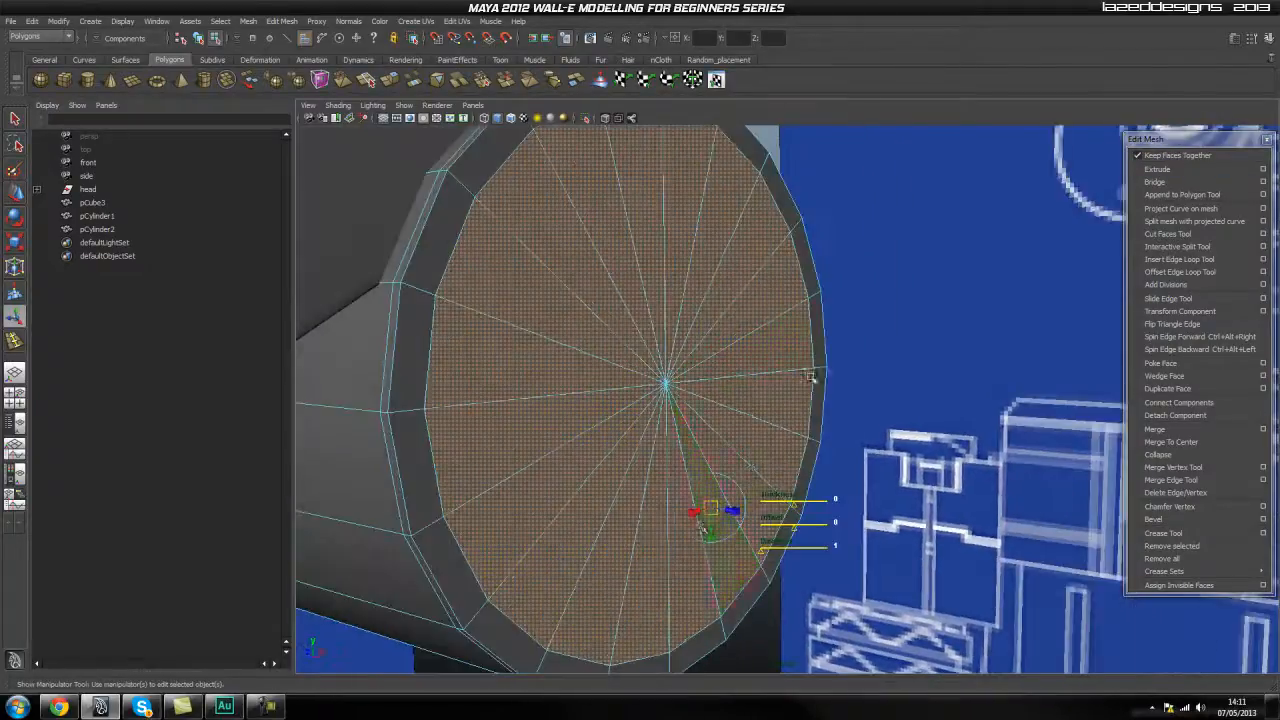
left_click_drag(731, 513, 670, 518, "alt")
left_click_drag(748, 456, 687, 428, "alt")
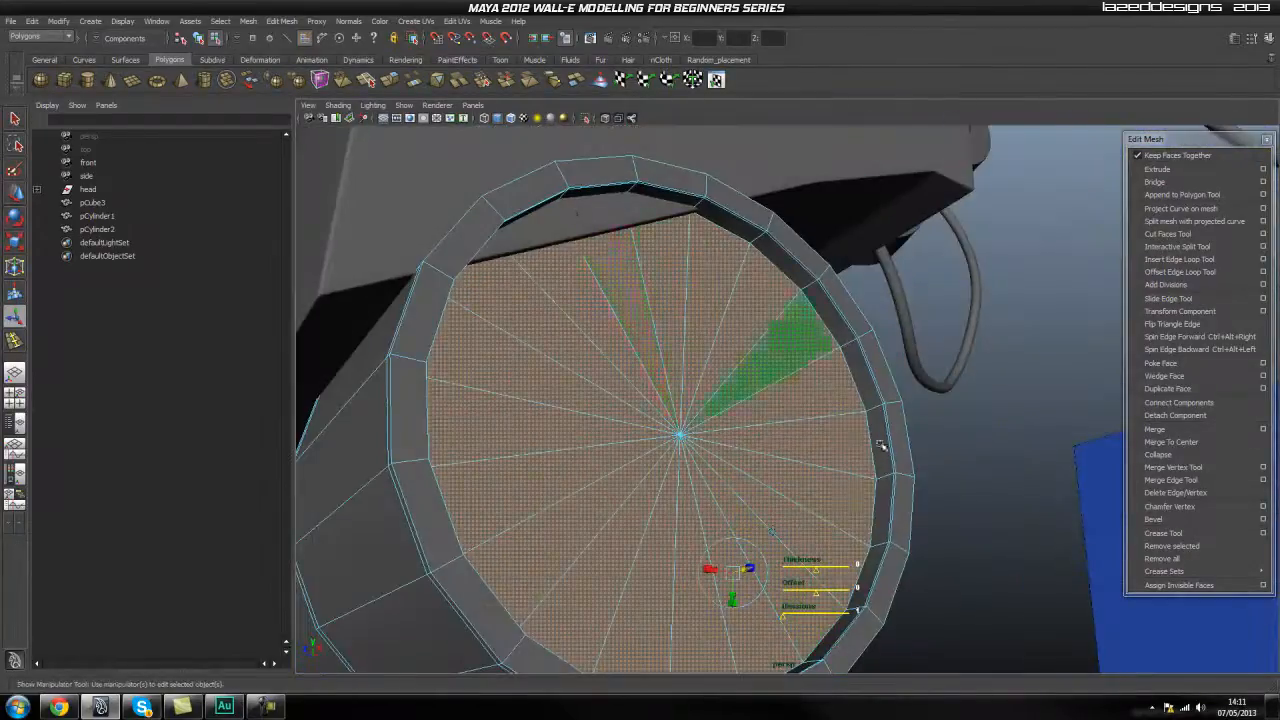
left_click_drag(806, 415, 858, 479, "alt")
left_click_drag(681, 531, 690, 532)
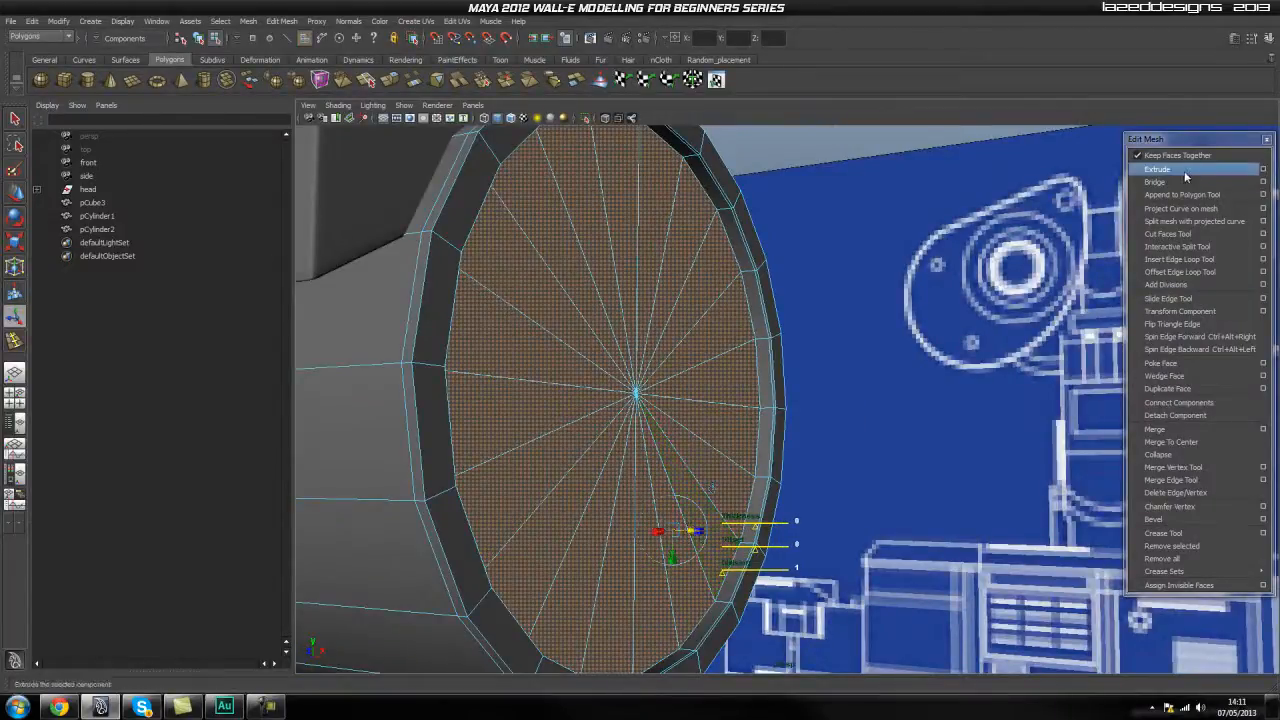
Extrude the recessed cap faces slightly again and scale them to form a holding edge around the recess floor, then return to object mode.
left_click_drag(694, 531, 687, 530)
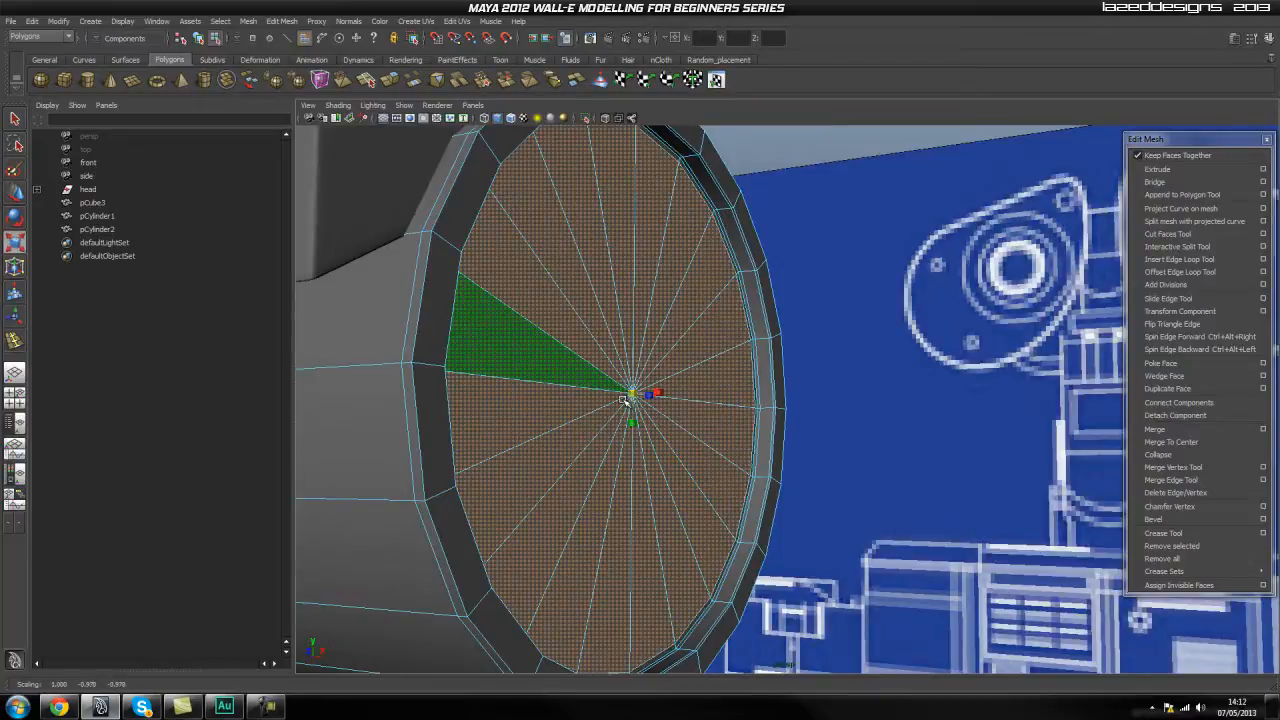
left_click_drag(623, 400, 833, 433, "alt")
scroll(760, 448, "up", 4)
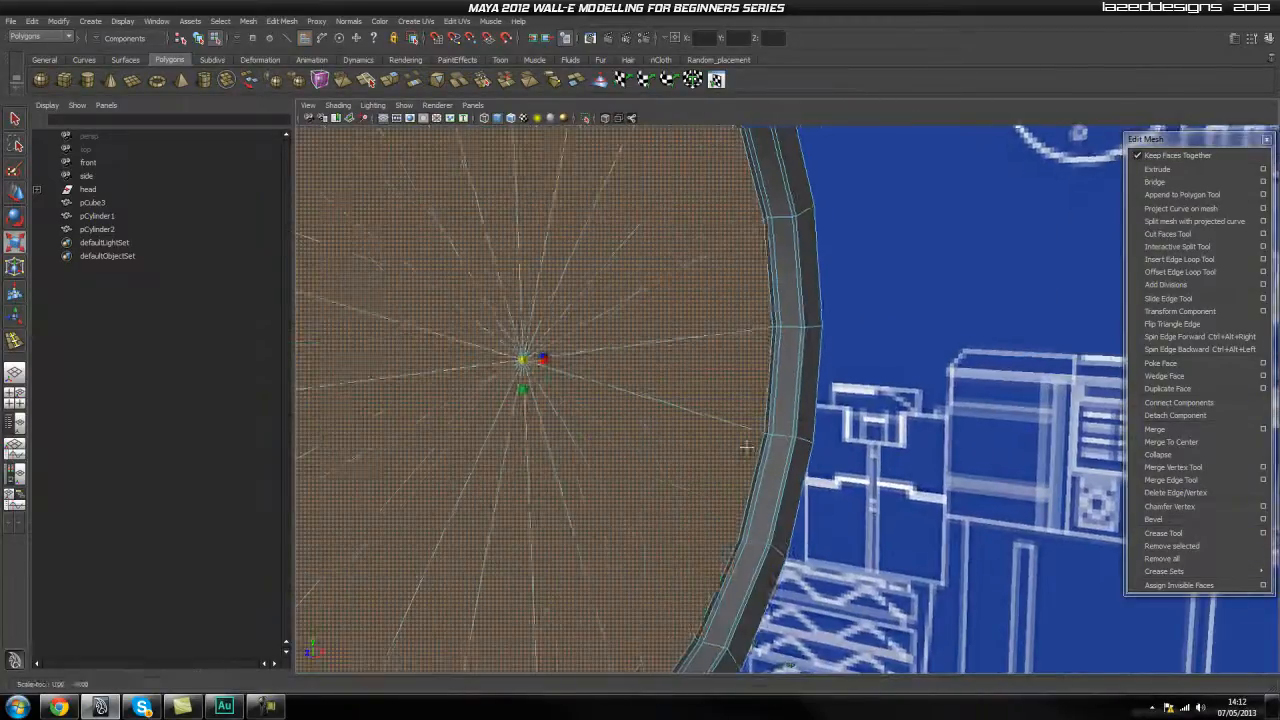
middle_click_drag(743, 457, 764, 418, "alt")
left_click(547, 328)
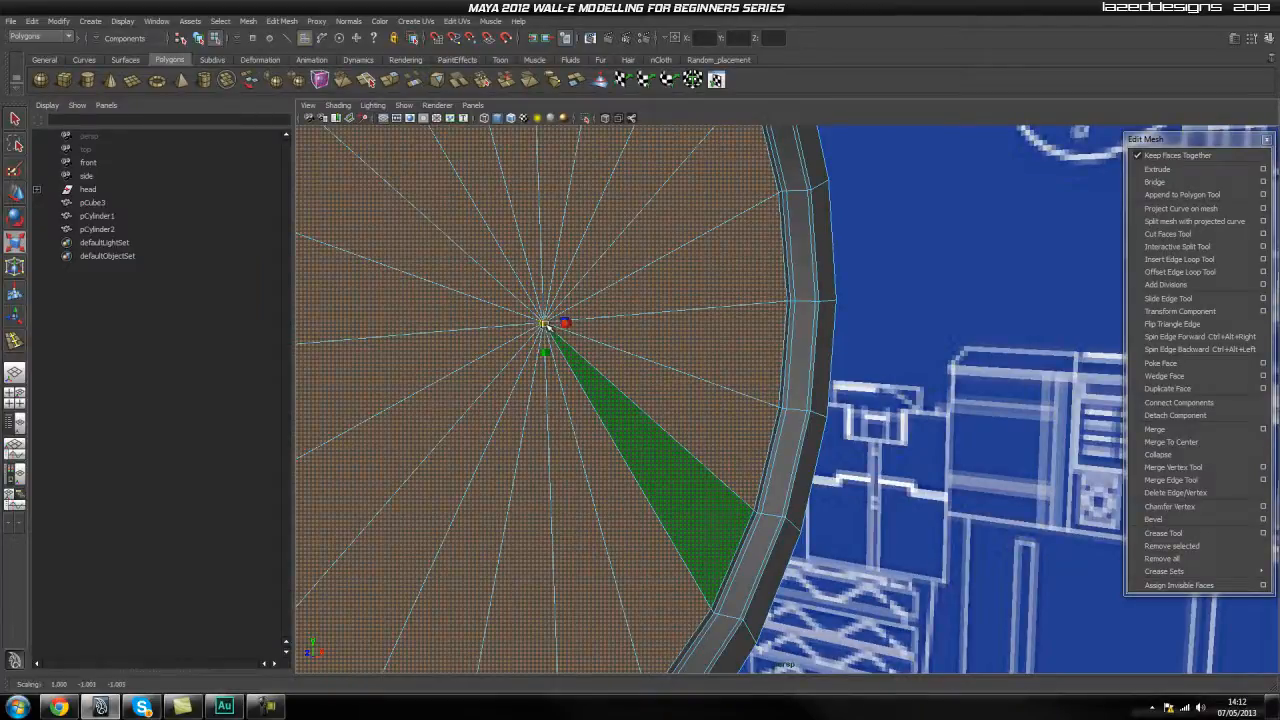
scroll(794, 437, "down", 2)
left_click_drag(794, 437, 811, 440, "alt")
right_click_drag(836, 434, 818, 423)
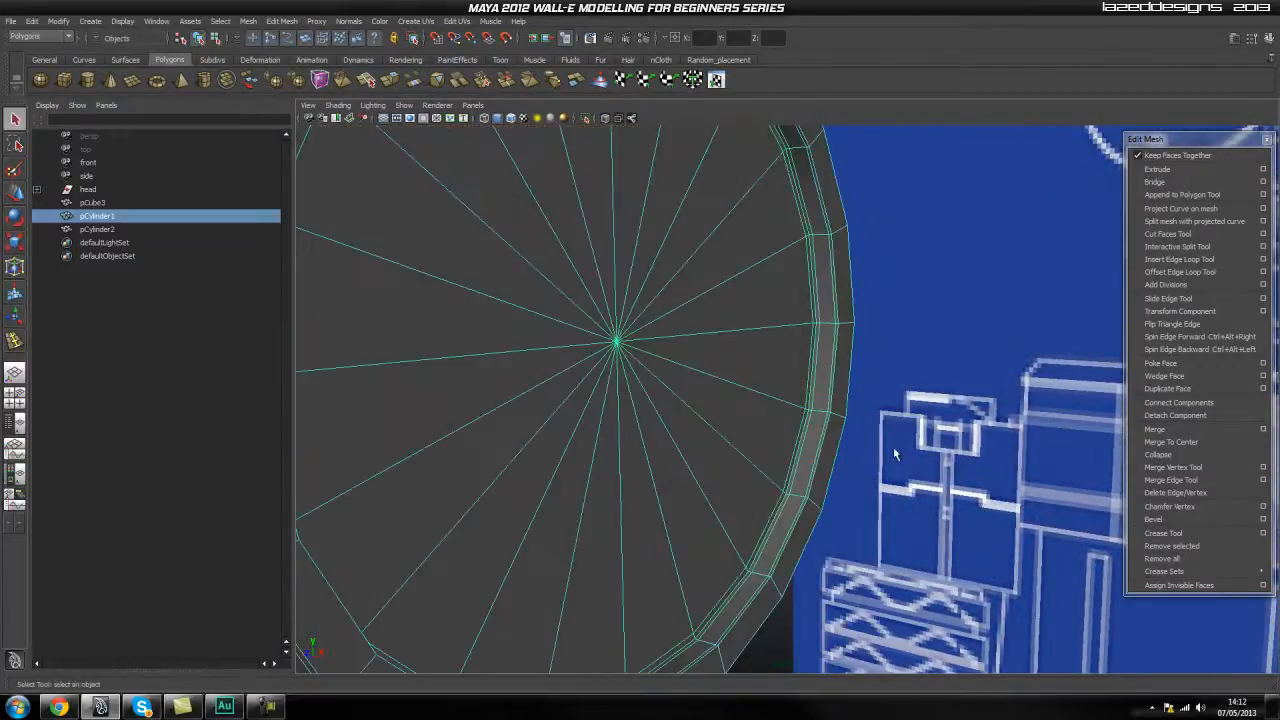
Insert edge loops on the larger cylinder's flat rim, close to its inner and outer borders.
scroll(869, 454, "up", 1)
scroll(724, 405, "up", 3)
left_click_drag(869, 454, 757, 417, "alt")
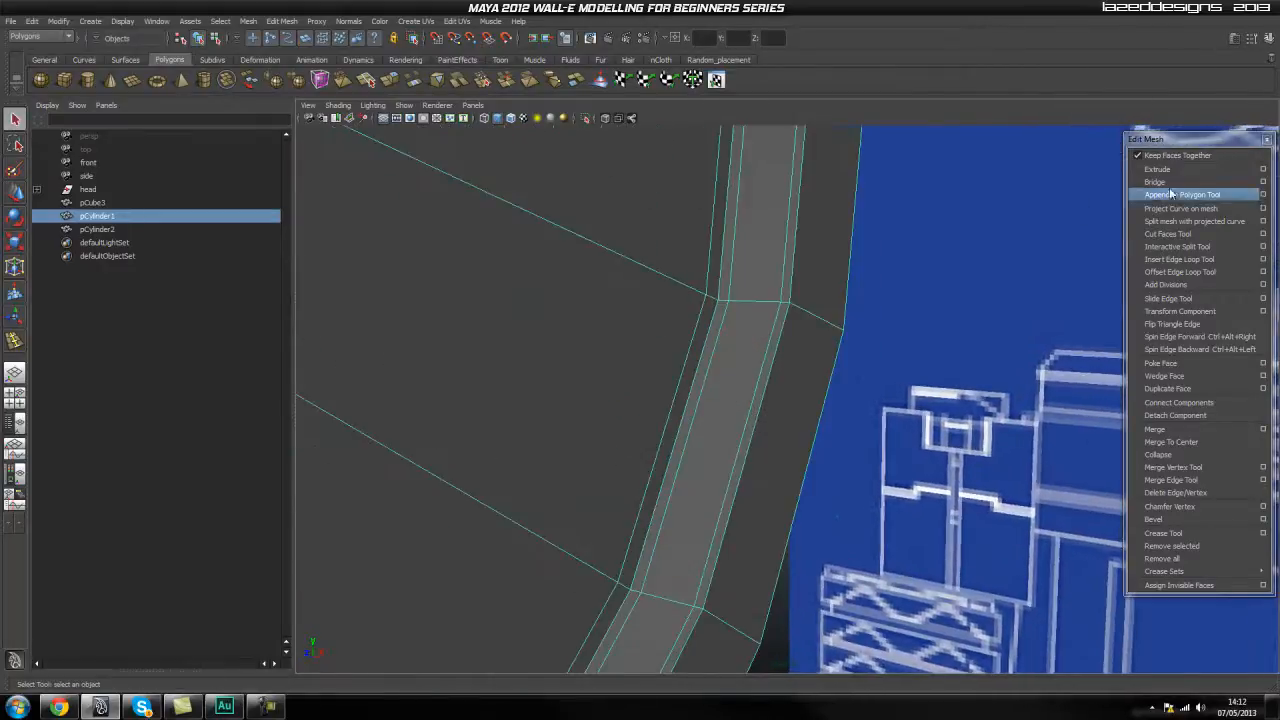
left_click(1180, 260)
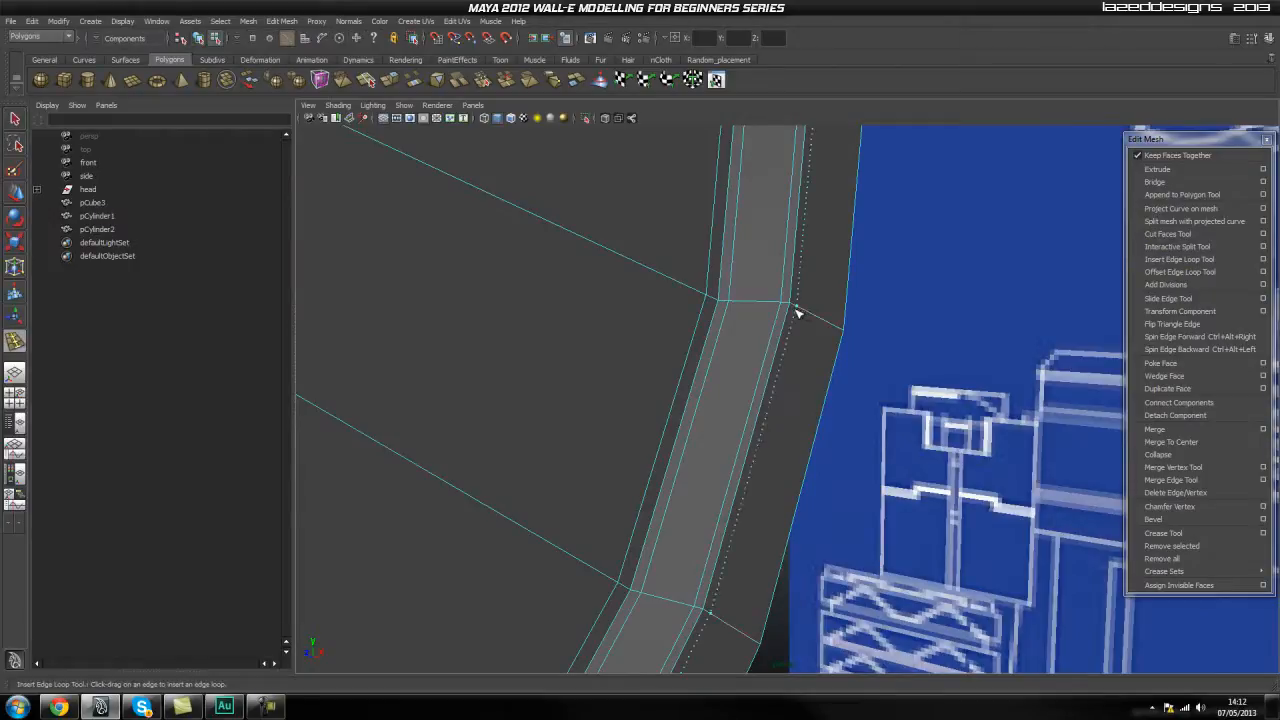
scroll(797, 309, "down", 3)
left_click_drag(797, 309, 874, 389, "alt")
scroll(874, 389, "down", 3)
left_click_drag(731, 366, 765, 398, "alt")
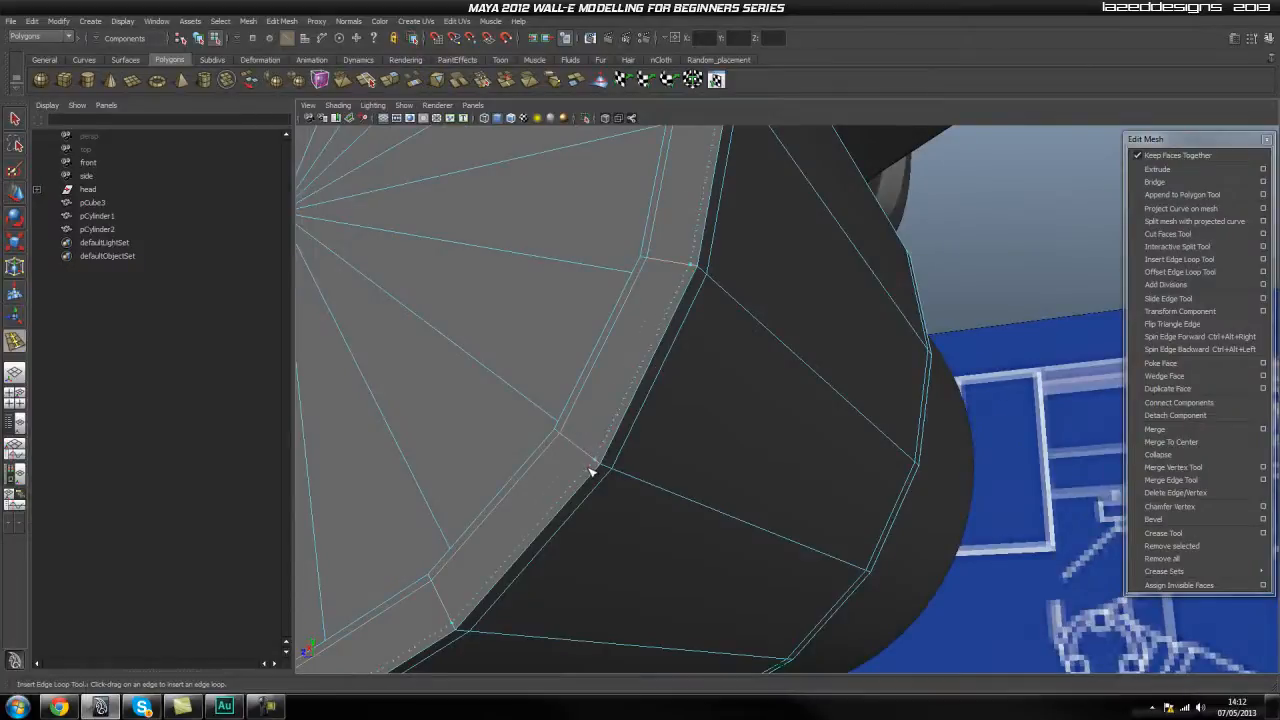
scroll(593, 467, "down", 5)
left_click_drag(749, 586, 575, 260, "alt")
Show the larger cylinder in smooth preview and view its rimmed end cap.
key("q")
right_click_drag(522, 283, 588, 268)
left_click(591, 275)
key("3")
left_click(655, 425)
left_click_drag(625, 410, 784, 362, "alt")
Compare the larger cylinder's cap with the blueprint in the side and perspective views.
key("space")
scroll(534, 409, "up", 5)
middle_click_drag(395, 475, 503, 483, "alt")
scroll(567, 422, "up", 2)
left_click(704, 262)
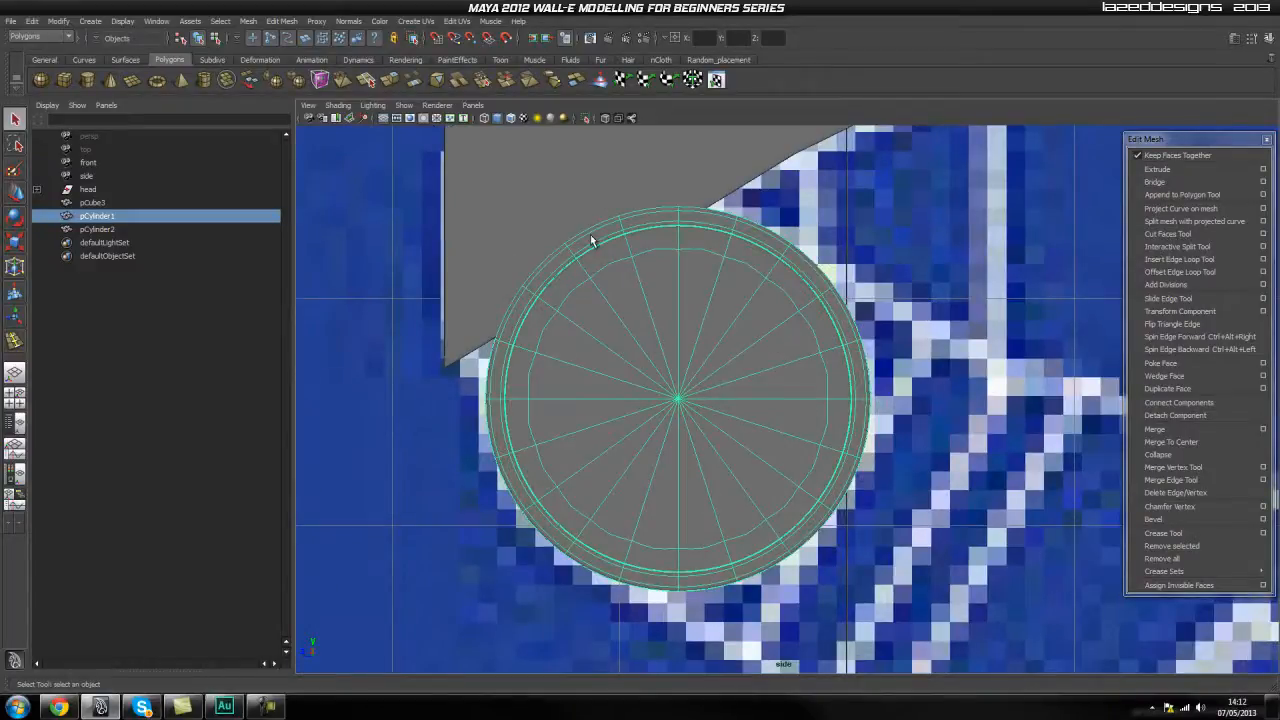
key("w")
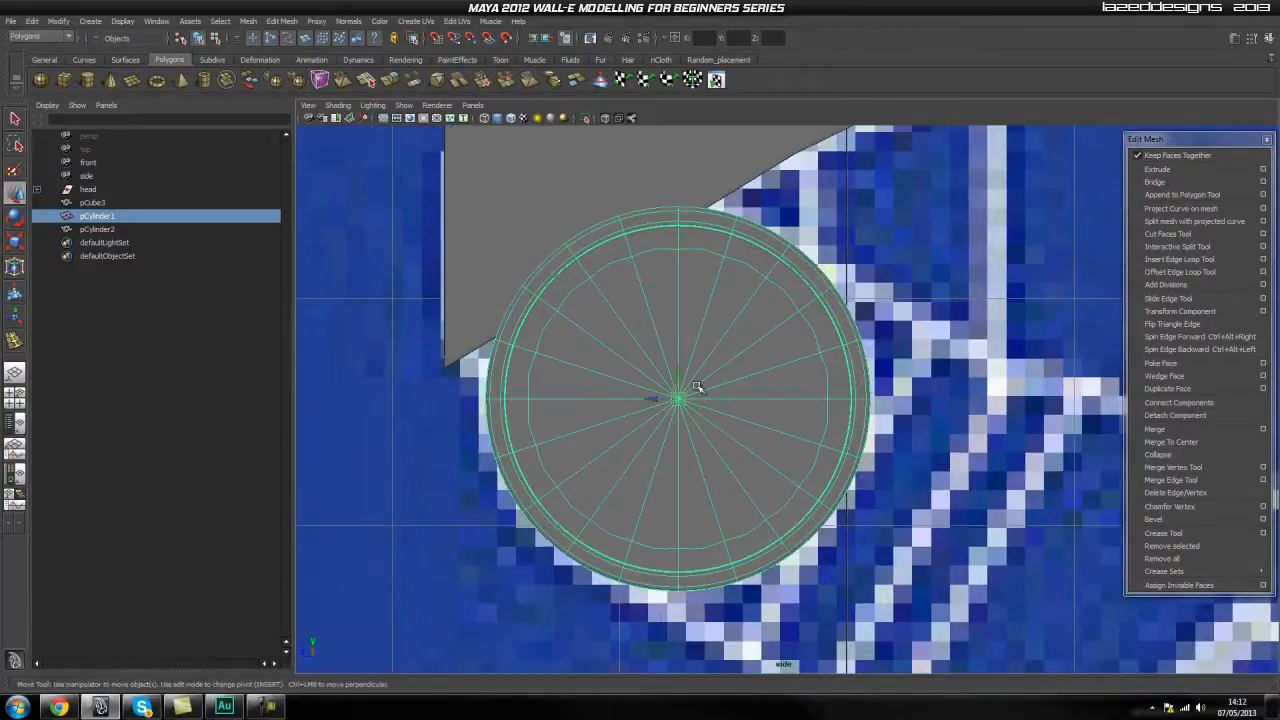
left_click(956, 325)
left_click(663, 377)
key("space")
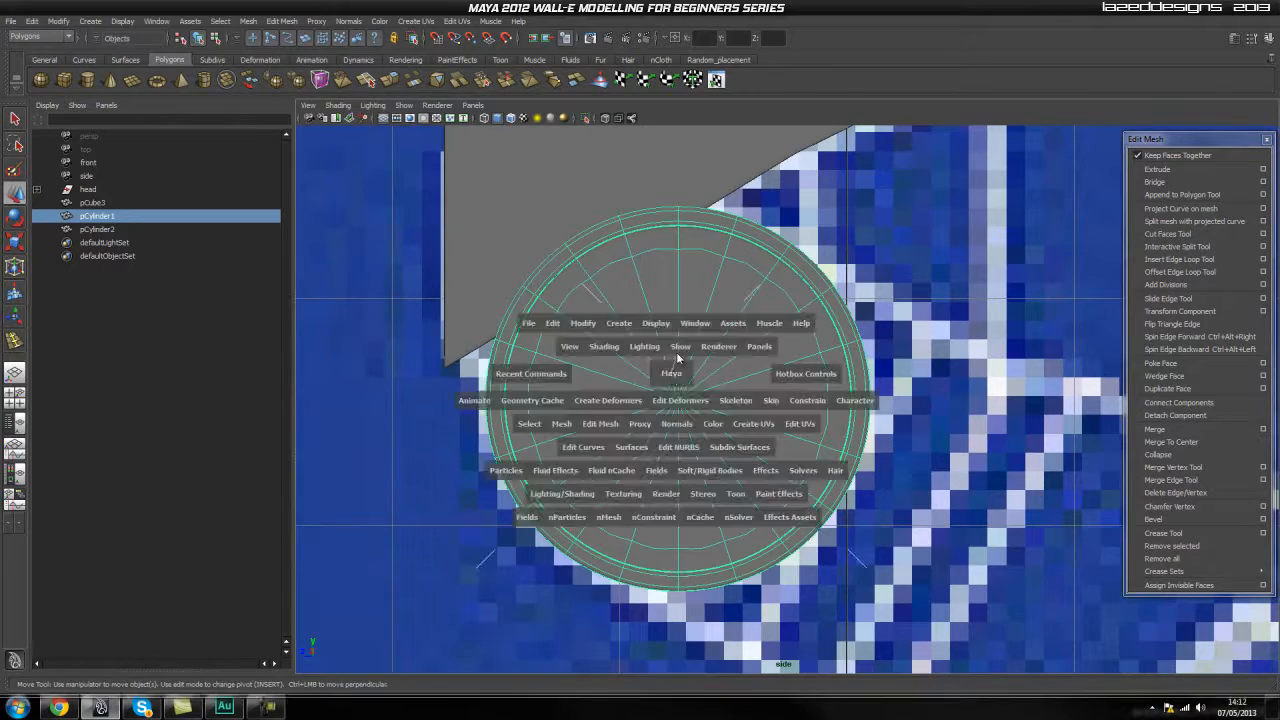
left_click_drag(672, 374, 671, 345)
mouse_move(601, 397)
left_mouse_down("alt")
mouse_move(703, 393)
mouse_move(694, 360)
mouse_move(623, 389)
mouse_move(571, 366)
mouse_move(632, 379)
mouse_move(649, 400)
mouse_move(666, 349)
mouse_move(627, 360)
mouse_move(622, 387)
mouse_move(640, 352)
mouse_move(660, 357)
mouse_move(578, 389)
left_mouse_up("alt")
scroll(649, 400, "up", 3)
key("space")
key("space")
left_click(651, 379)
left_click(860, 323)
key("space")
Duplicate the smaller cylinder and move the copy along the joint to the larger cylinder's capped end.
left_click_drag(358, 395, 485, 410, "alt")
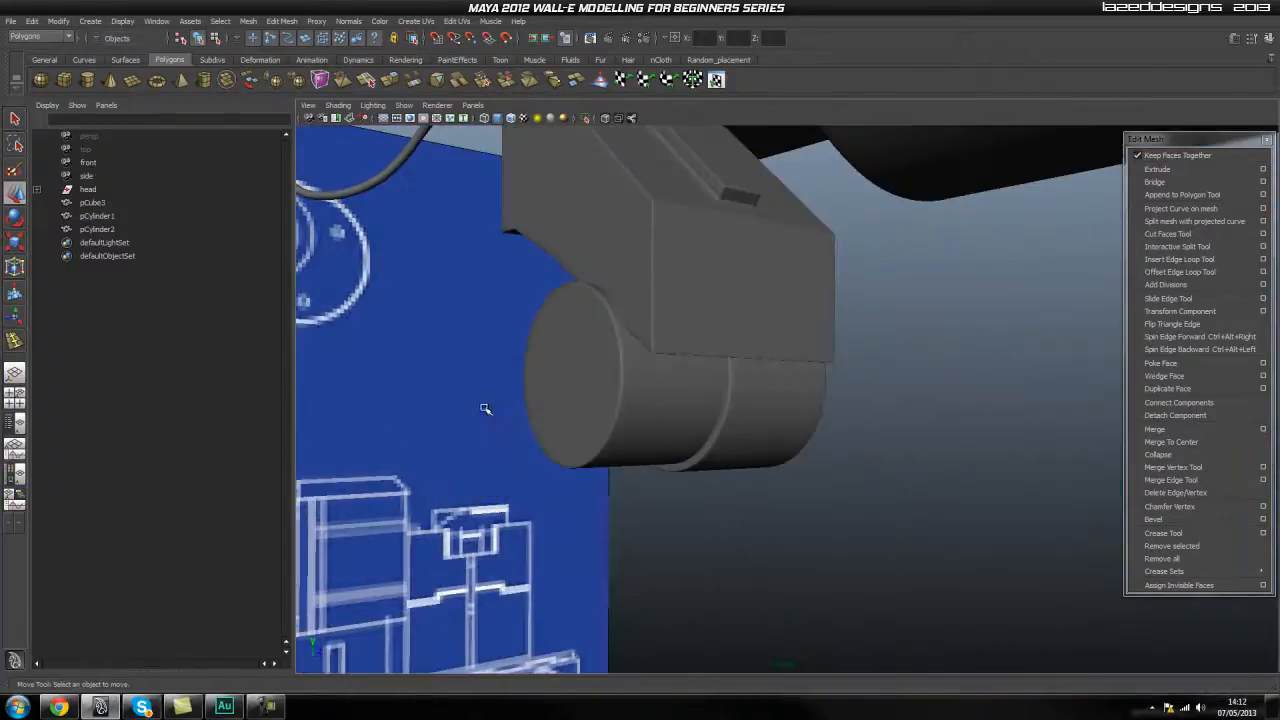
left_click(643, 405)
left_click_drag(643, 405, 808, 390, "alt")
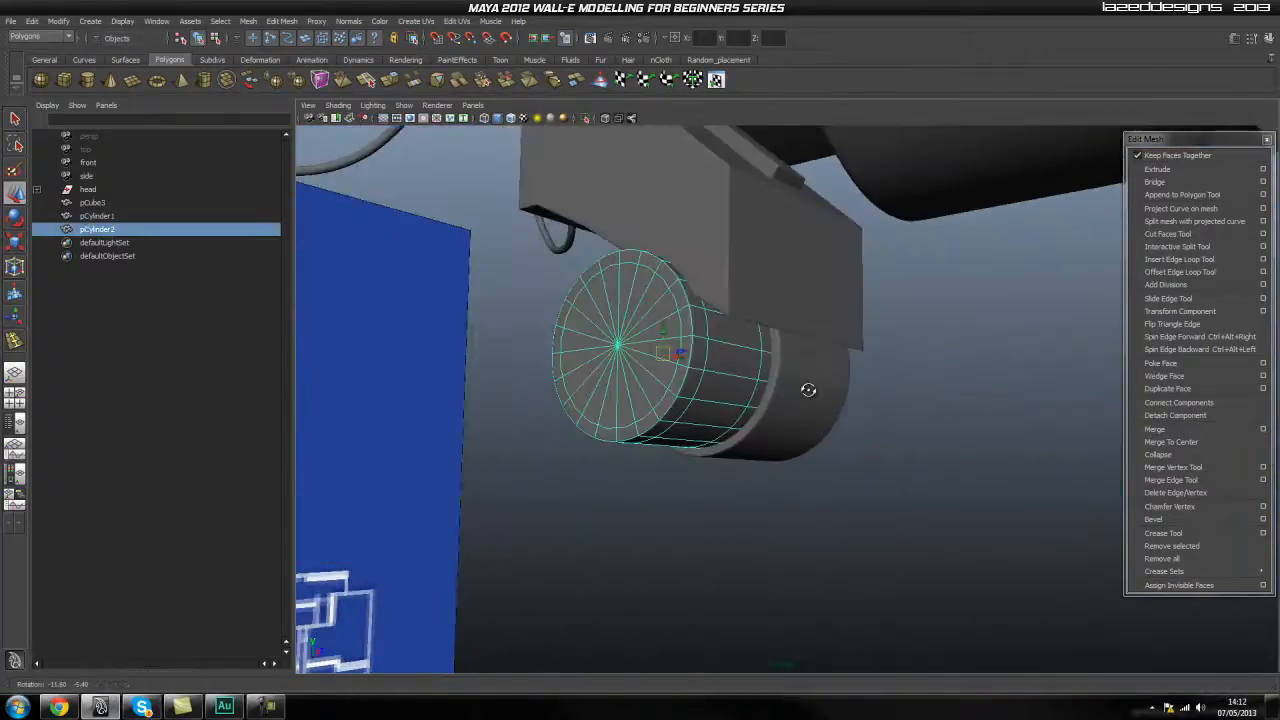
left_click_drag(808, 390, 768, 394, "alt")
key("ctrl+d")
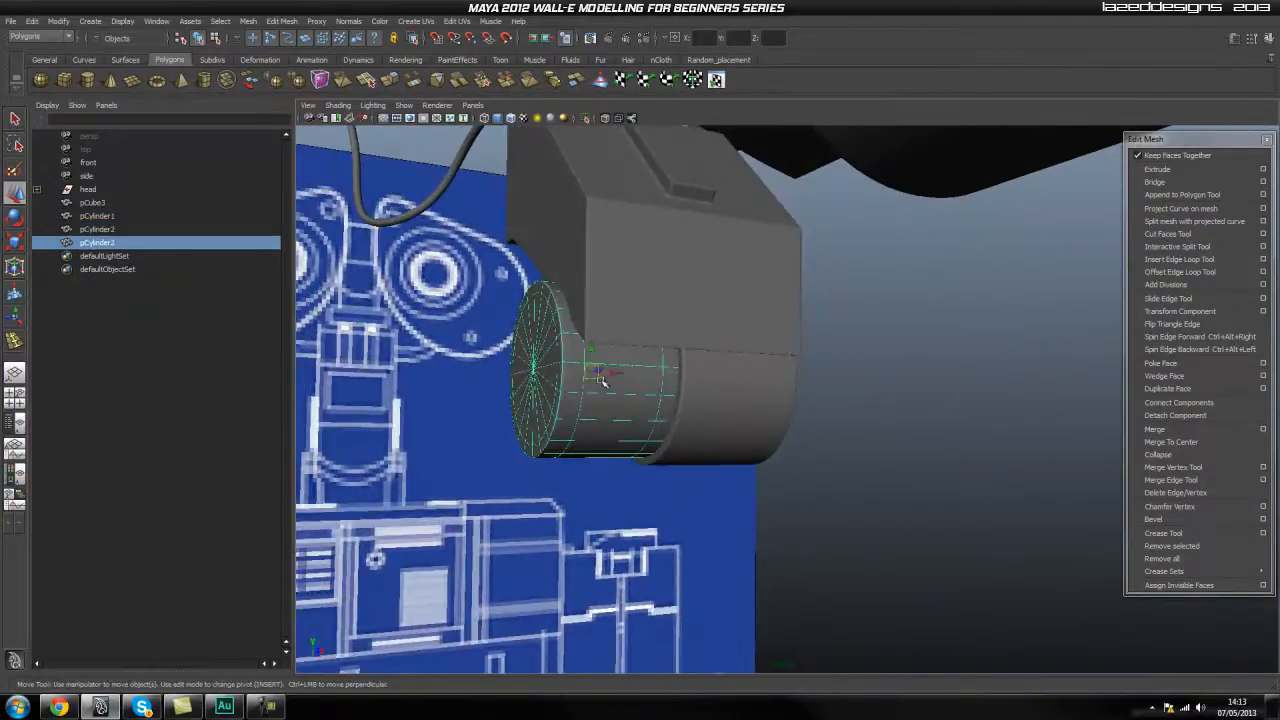
left_click_drag(613, 375, 694, 434)
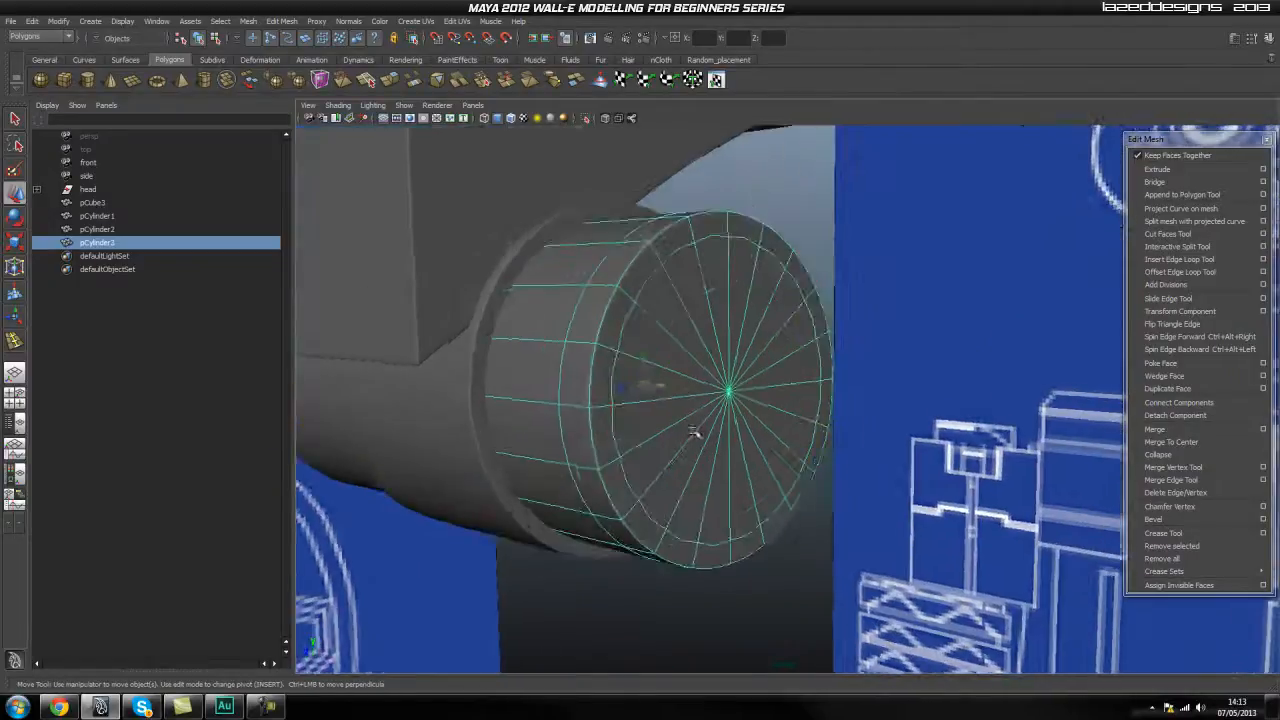
Scale the duplicated cylinder down uniformly to about 0.1 of its size.
key("r")
left_click_drag(644, 385, 407, 651)
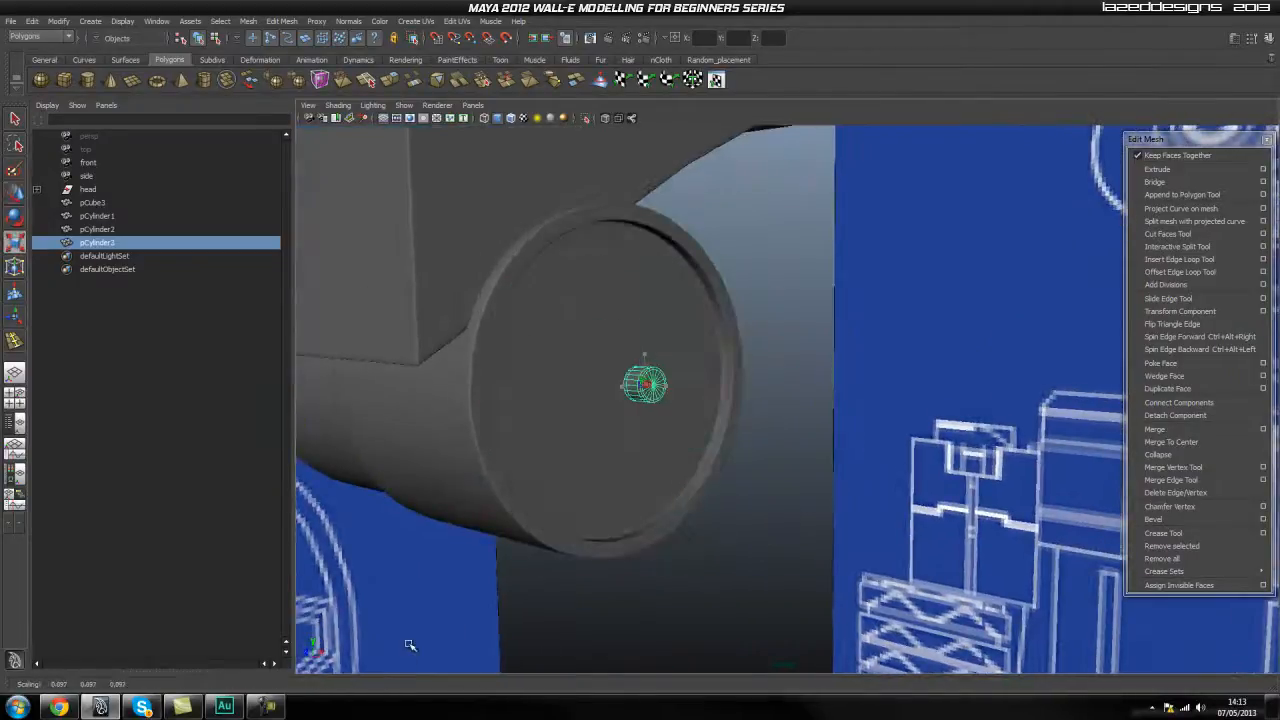
scroll(510, 490, "up", 5)
middle_click_drag(517, 489, 591, 474, "alt")
scroll(596, 474, "down", 2)
left_click_drag(597, 474, 583, 115, "alt")
Turn on X-ray shading in the side view and move the small cylinder toward one of the blueprint's lower cap circles, ready for scaling.
key("space")
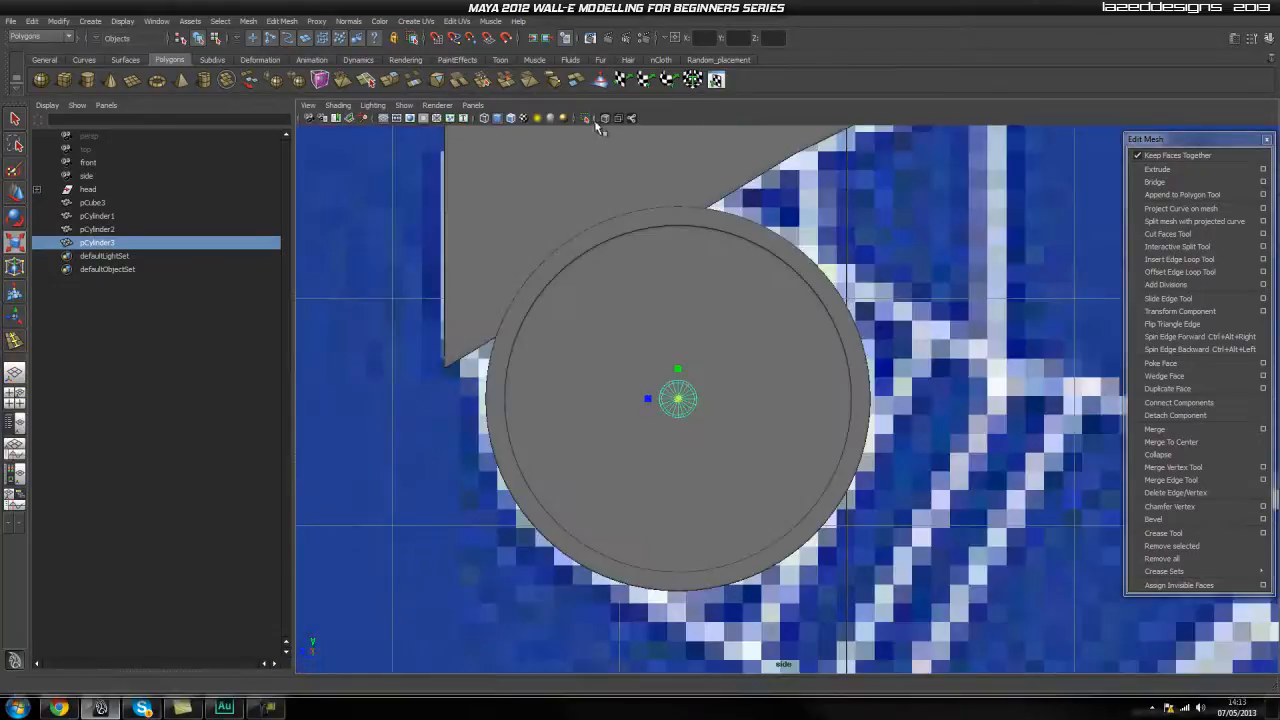
left_click(605, 118)
scroll(637, 424, "up", 2)
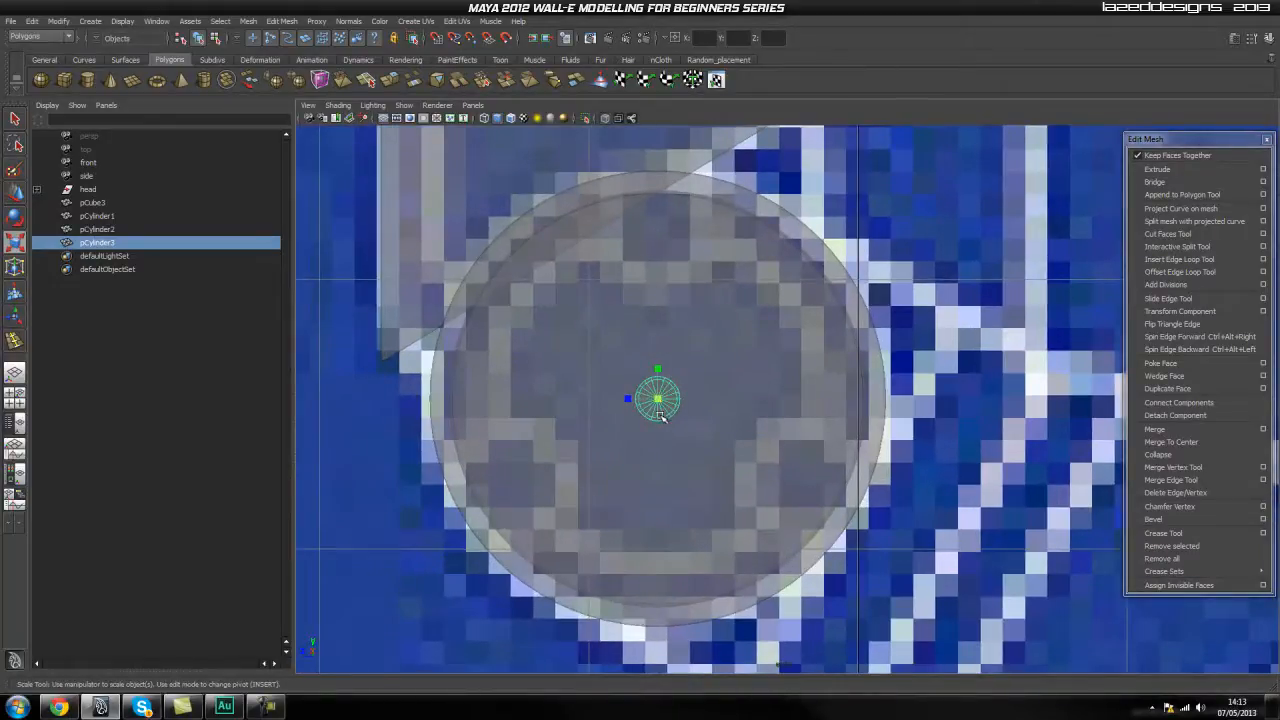
key("w")
left_click_drag(657, 399, 518, 442)
key("r")
Turn off X-ray shading and examine the small cylinder's size and position against the recessed cap.
key("space")
left_click_drag(546, 500, 700, 504, "alt")
left_click(605, 118)
left_click(806, 344)
left_click(640, 451)
left_click_drag(642, 453, 737, 434, "alt")
left_click(737, 434)
left_click_drag(636, 490, 742, 487, "alt")
left_click(599, 442)
left_click_drag(701, 403, 566, 423, "alt")
key("w")
Duplicate the small cylinder twice in the X-rayed side view, placing the copies over the blueprint's other lower circle and its upper circle.
key("space")
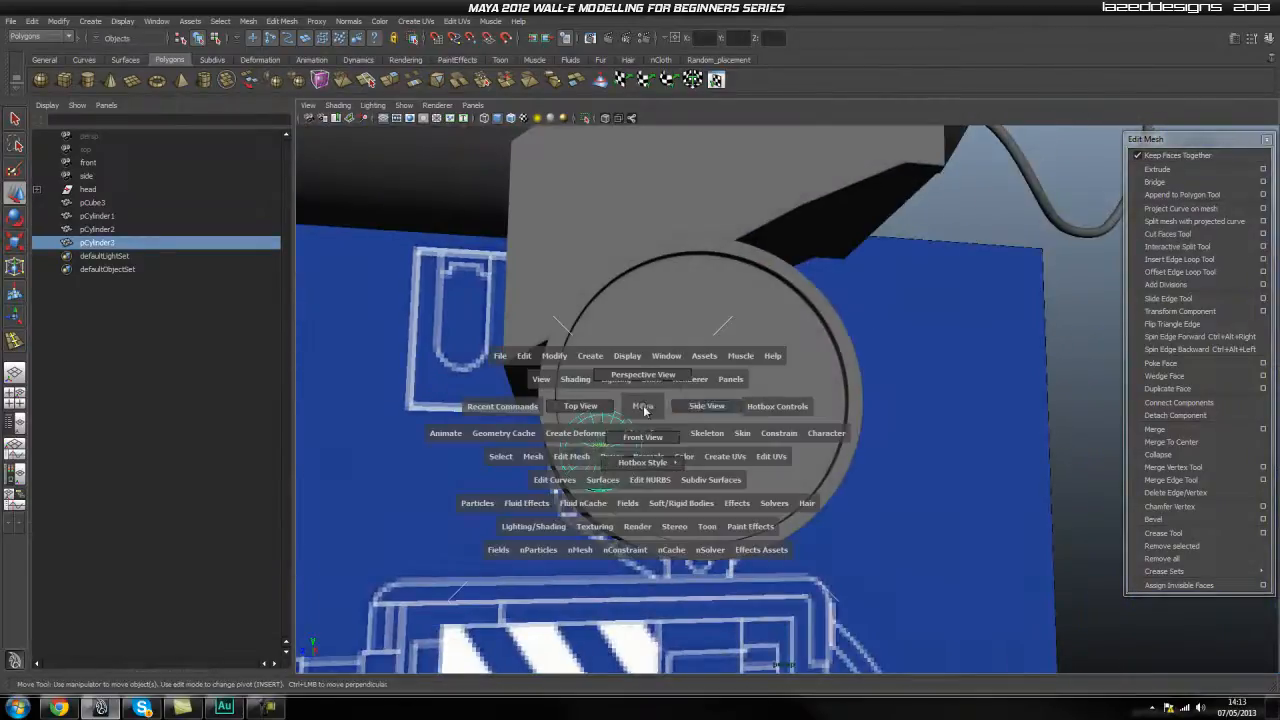
left_click_drag(644, 409, 677, 413)
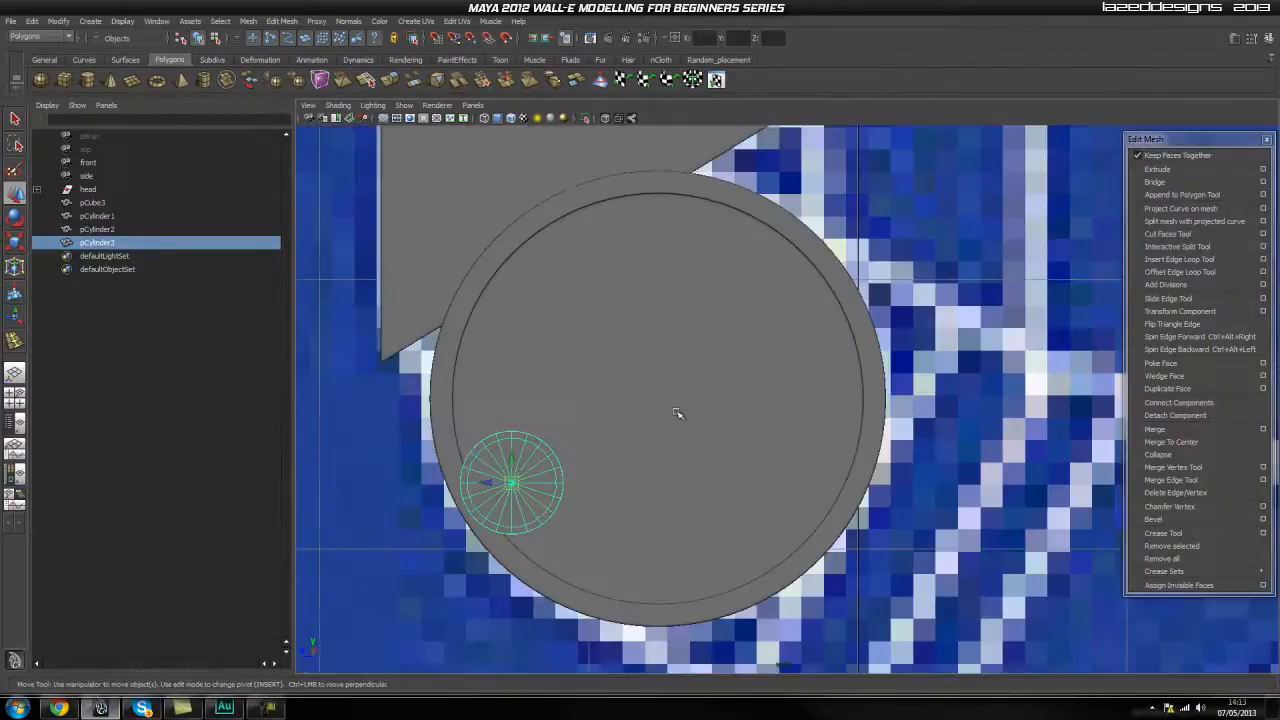
left_click(605, 119)
left_click_drag(485, 478, 488, 480)
key("ctrl+d")
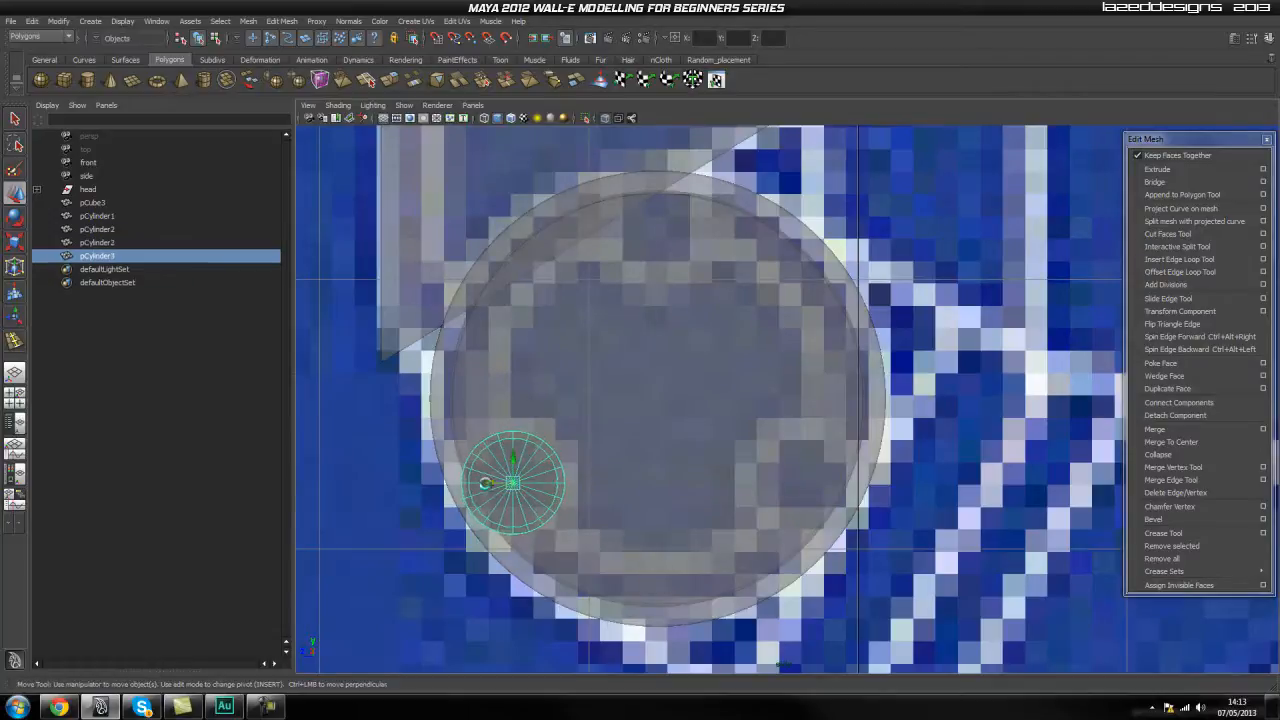
left_click_drag(489, 484, 776, 503)
key("ctrl+d")
left_click_drag(796, 461, 638, 248)
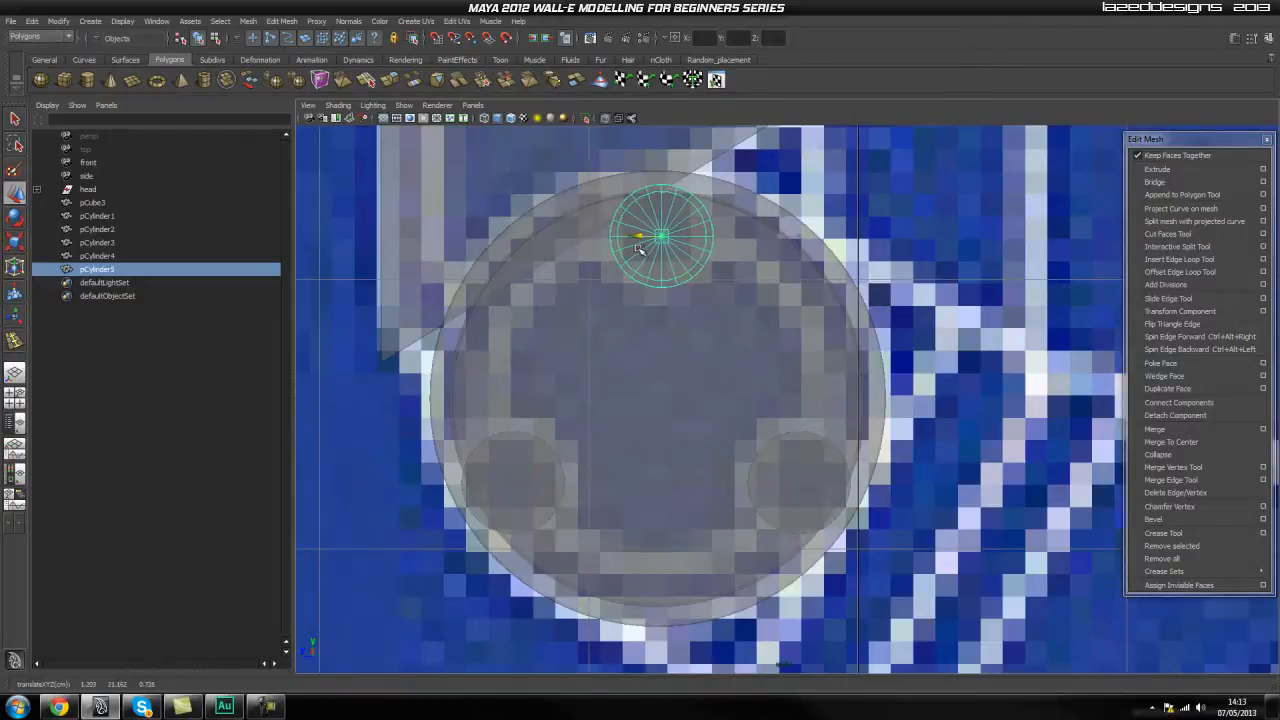
left_click(592, 502)
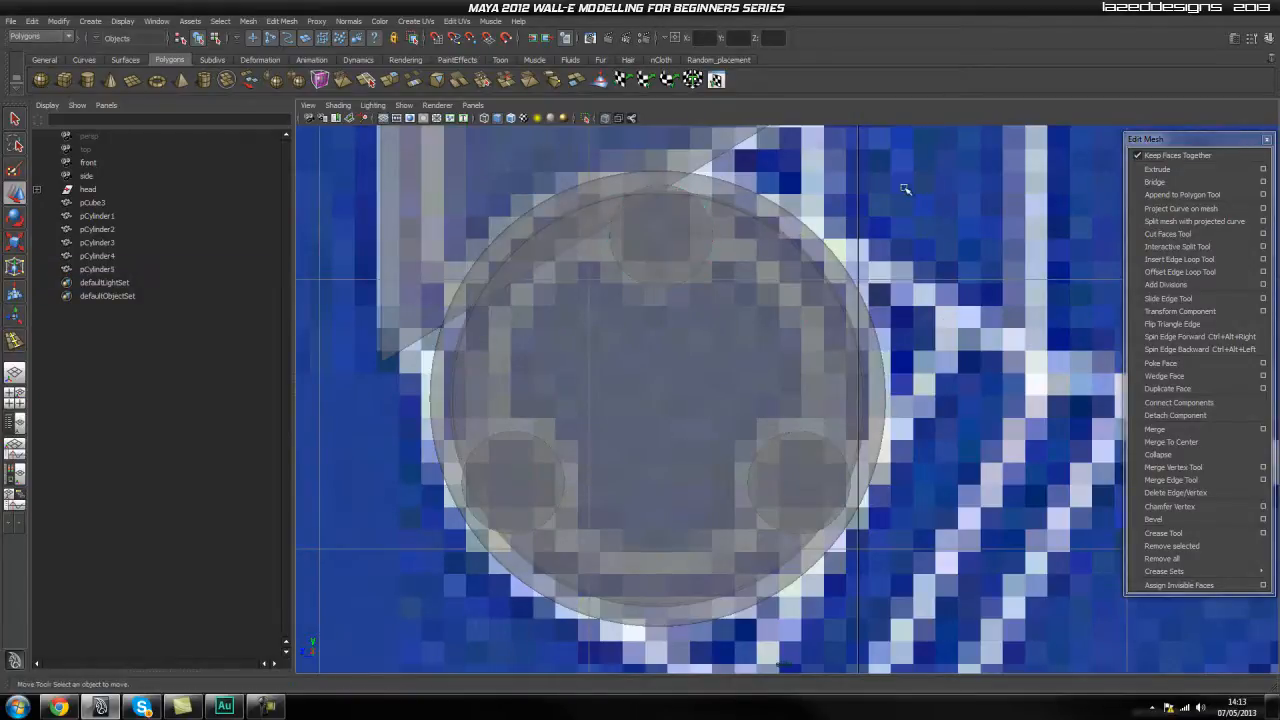
Nudge the three small cylinders toward the cap's centre so they sit inside the recessed rim.
left_click(524, 492)
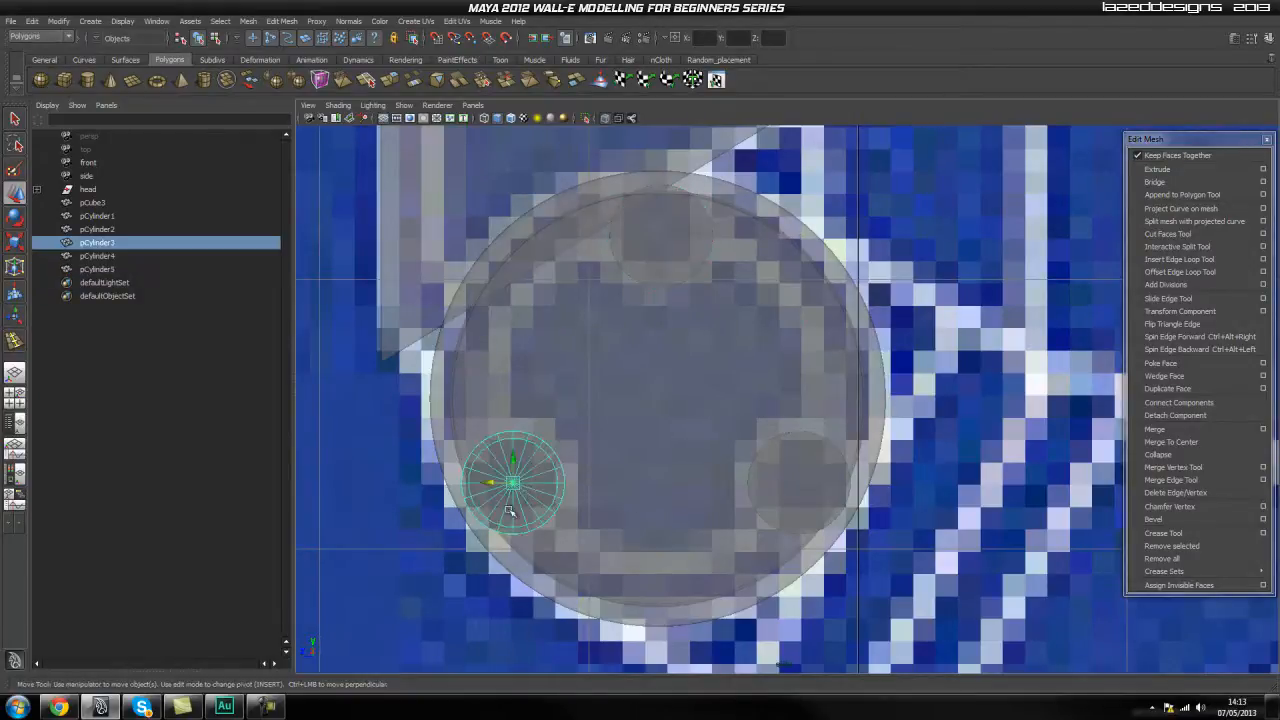
left_click_drag(489, 484, 517, 480)
left_click(754, 485)
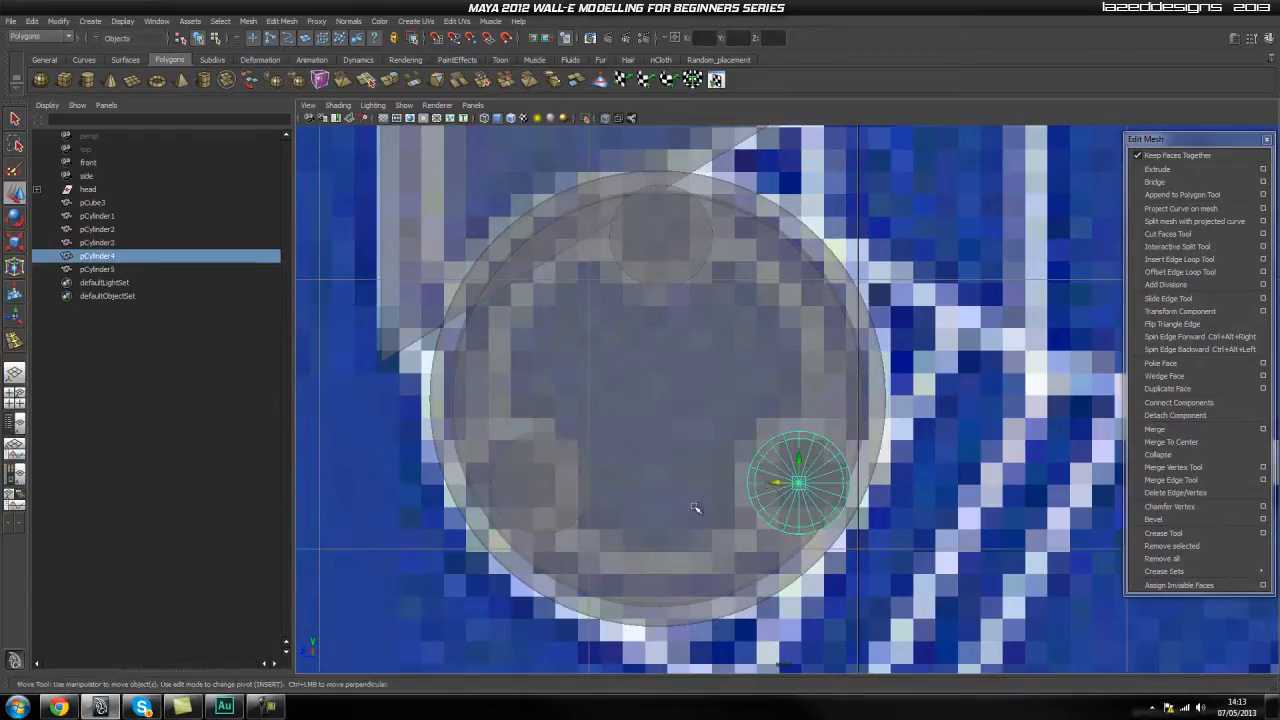
left_click_drag(778, 483, 754, 482)
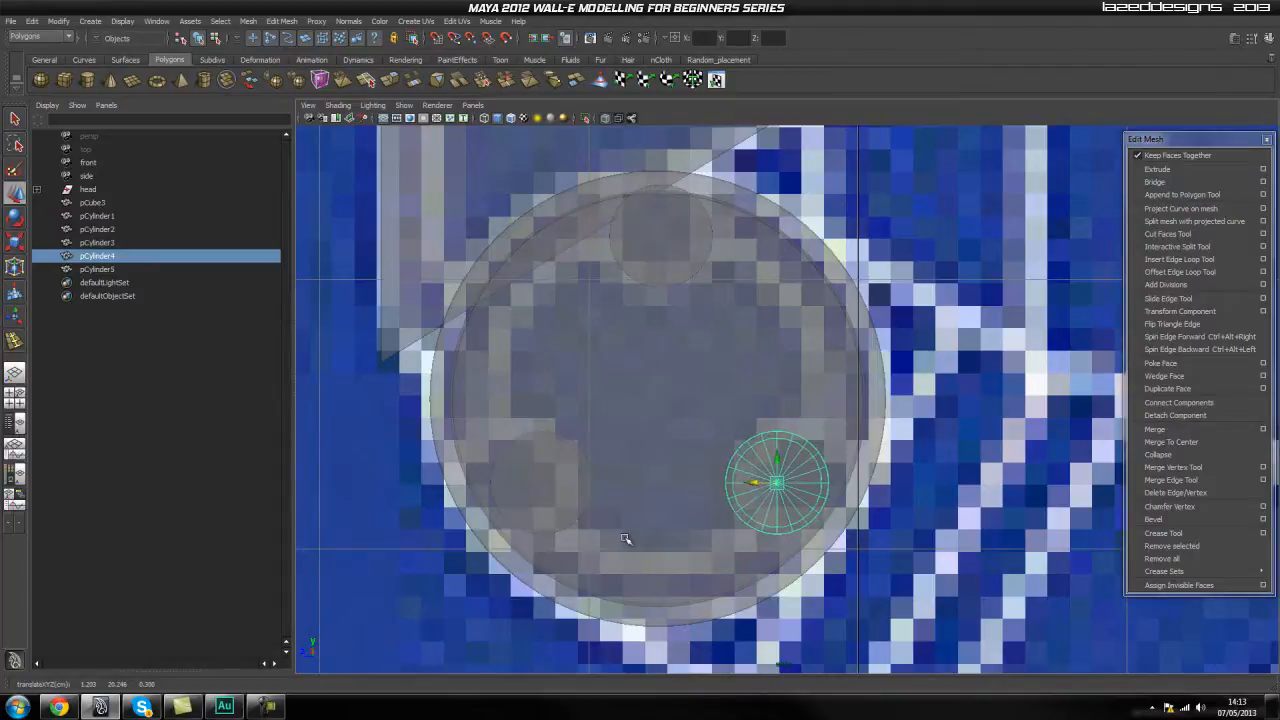
left_click(560, 461)
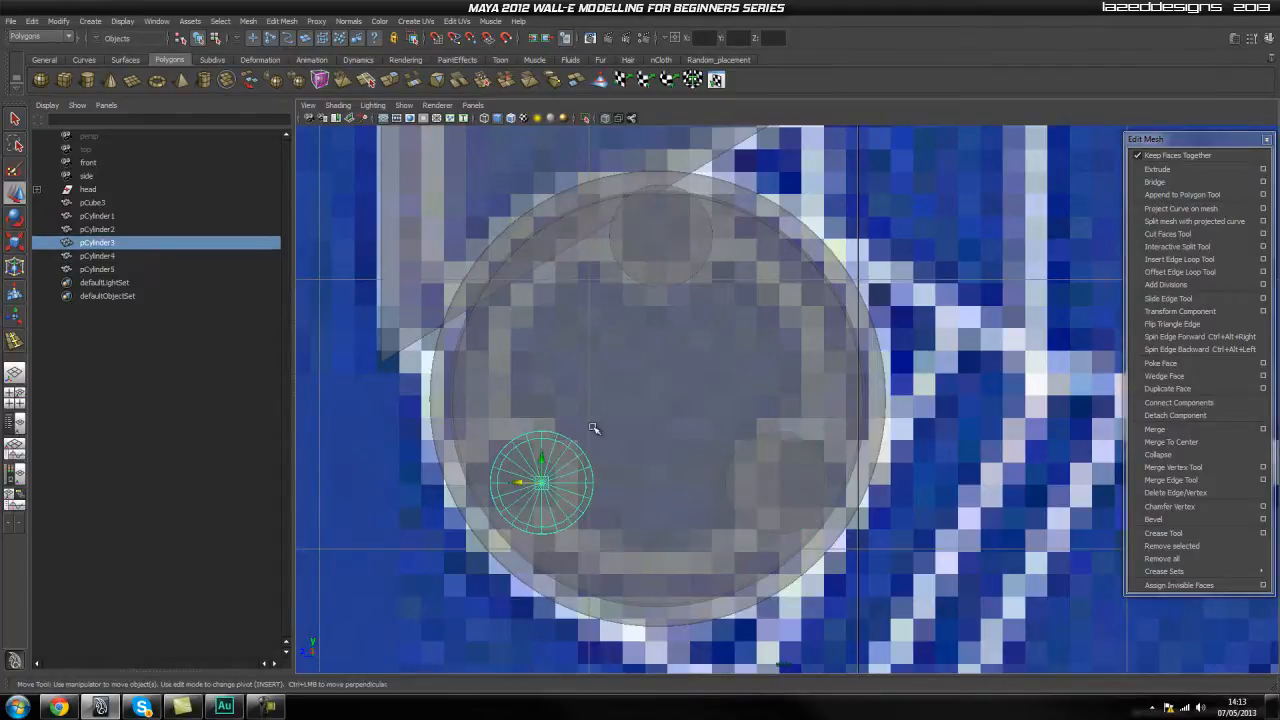
left_click(778, 453)
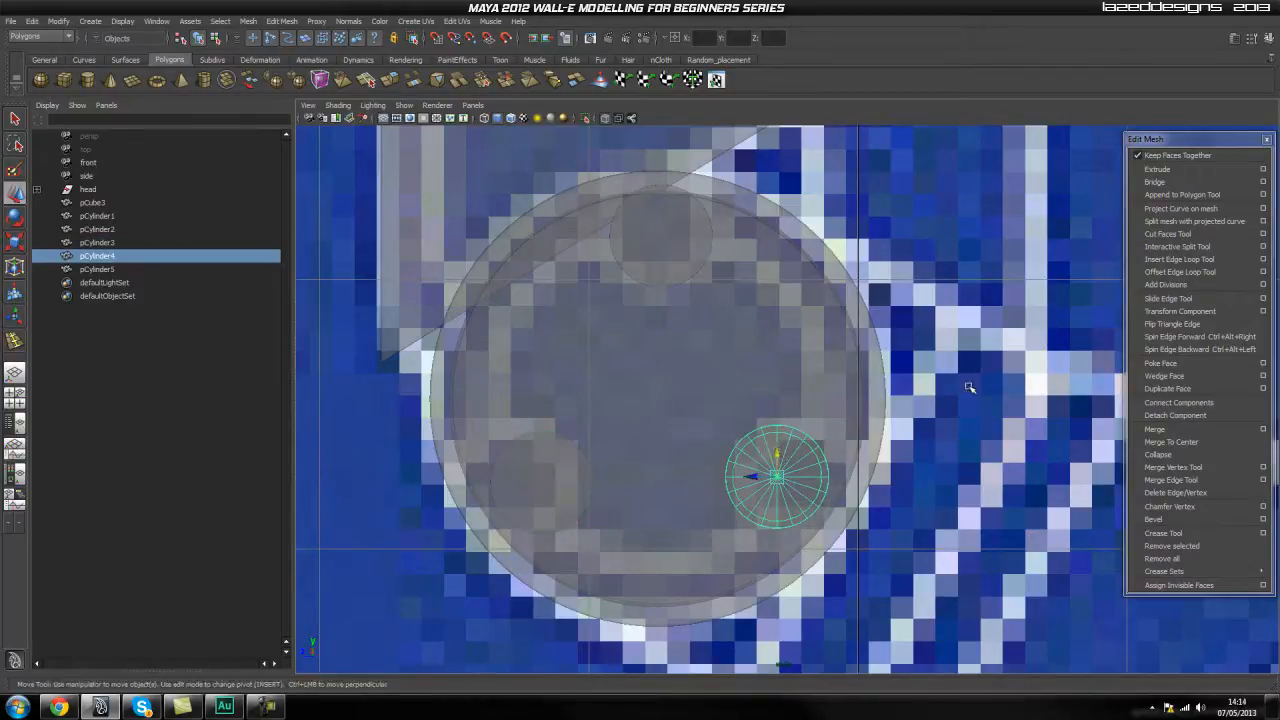
left_click(663, 248)
left_click_drag(658, 217, 658, 230)
left_click(896, 167)
Return to the perspective view without X-ray and push the upper small cylinder into the cap, leaving a shallow disc.
key("space")
left_click_drag(677, 331, 675, 275)
left_click_drag(712, 405, 614, 297, "alt")
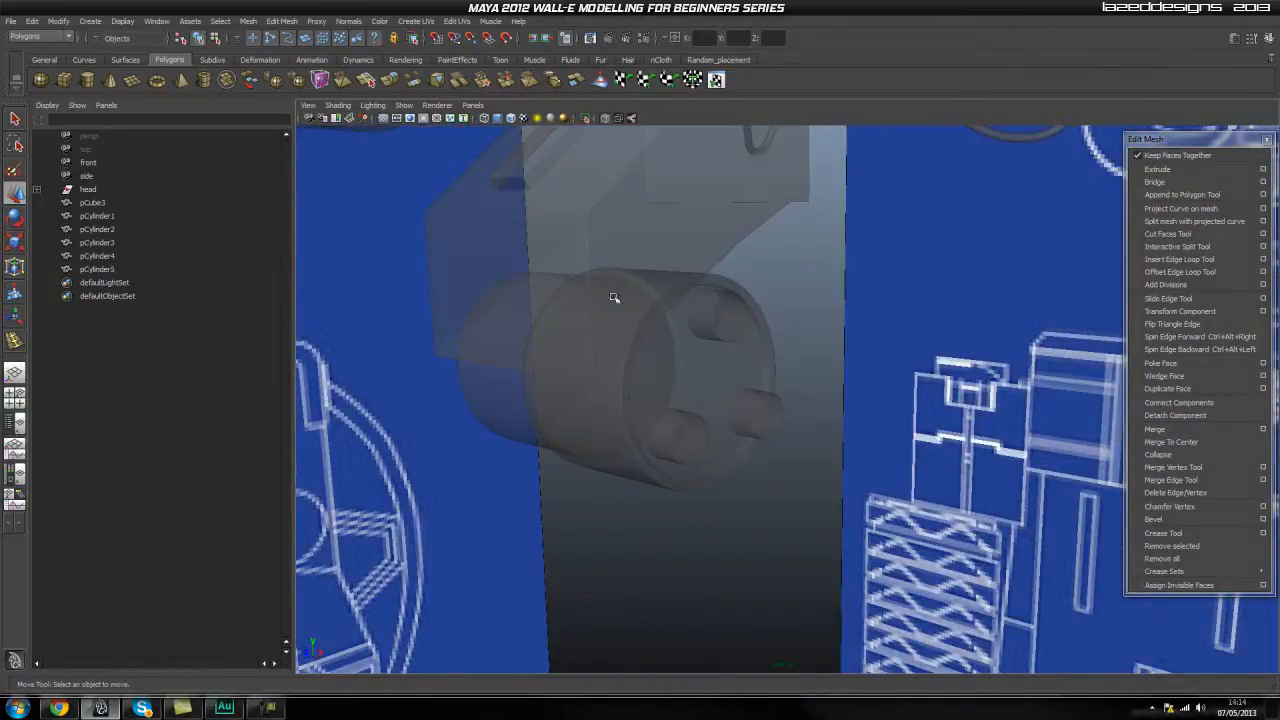
left_click(607, 119)
scroll(758, 350, "up", 3)
left_click(713, 297)
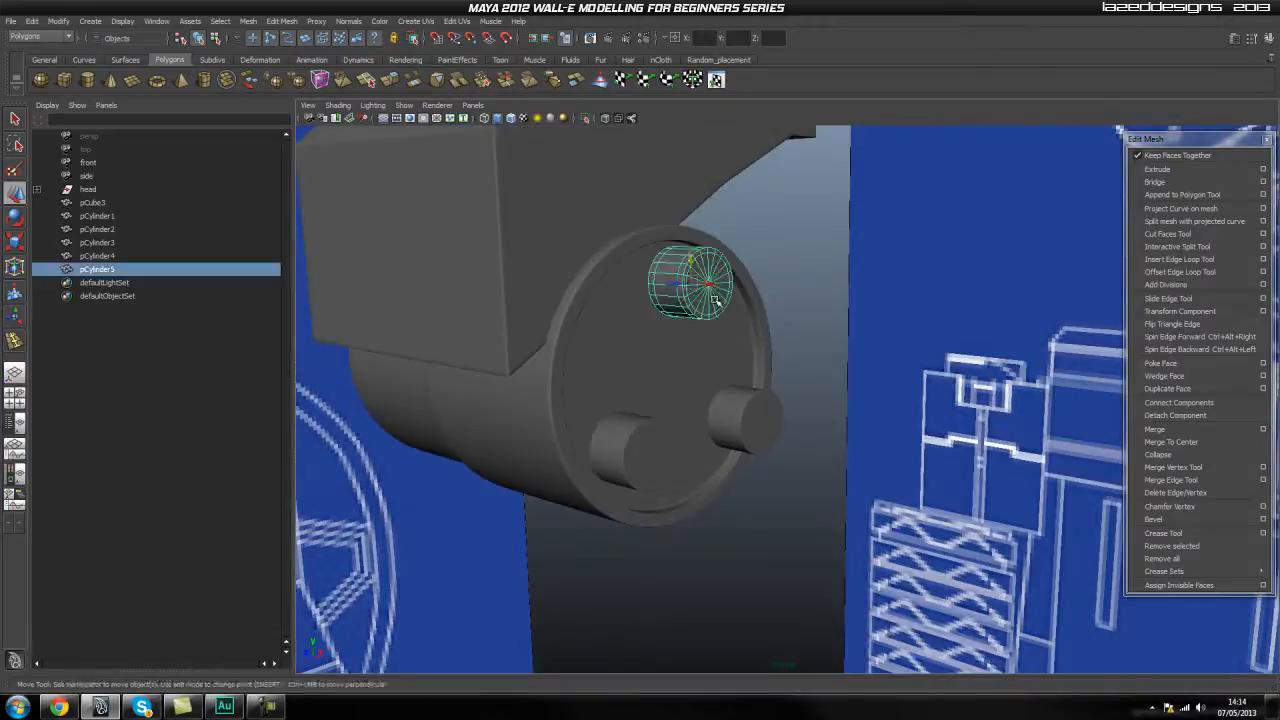
left_click_drag(714, 298, 747, 334, "alt")
left_click_drag(710, 286, 671, 293)
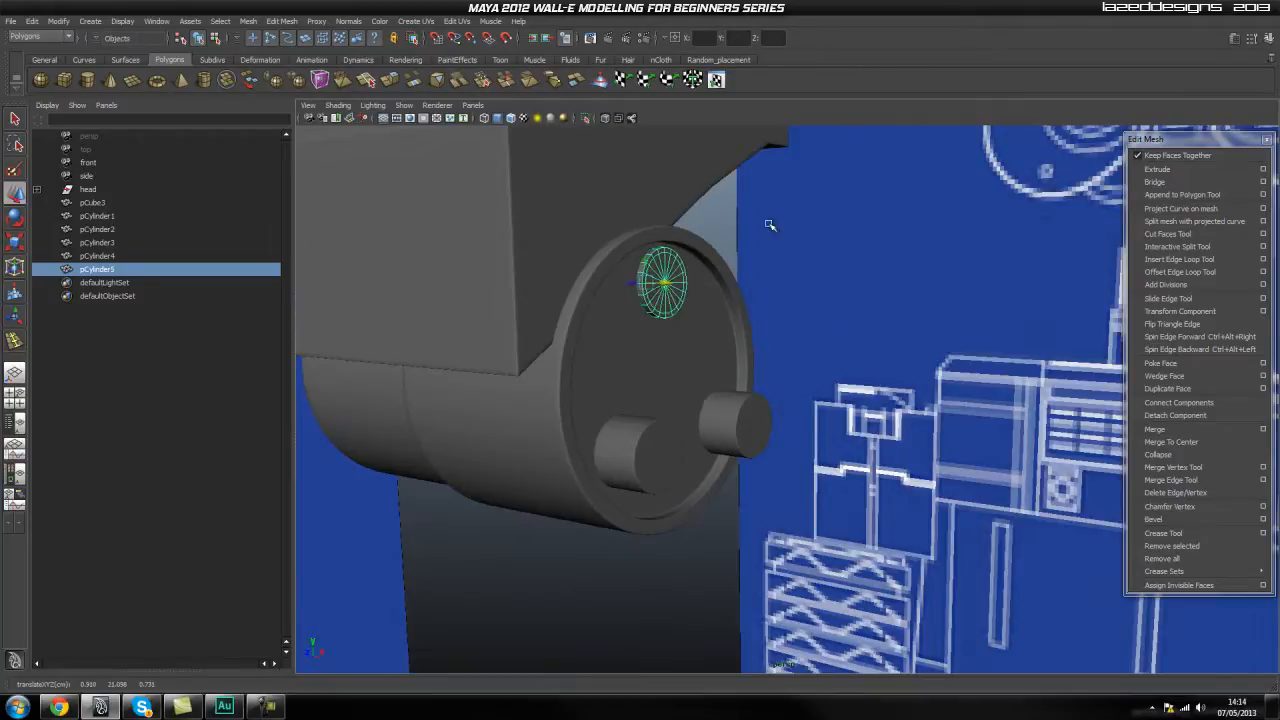
left_click(722, 256)
Push the two lower small cylinders into the cap to leave shallow raised discs like the upper one.
left_click_drag(771, 351, 739, 375, "alt")
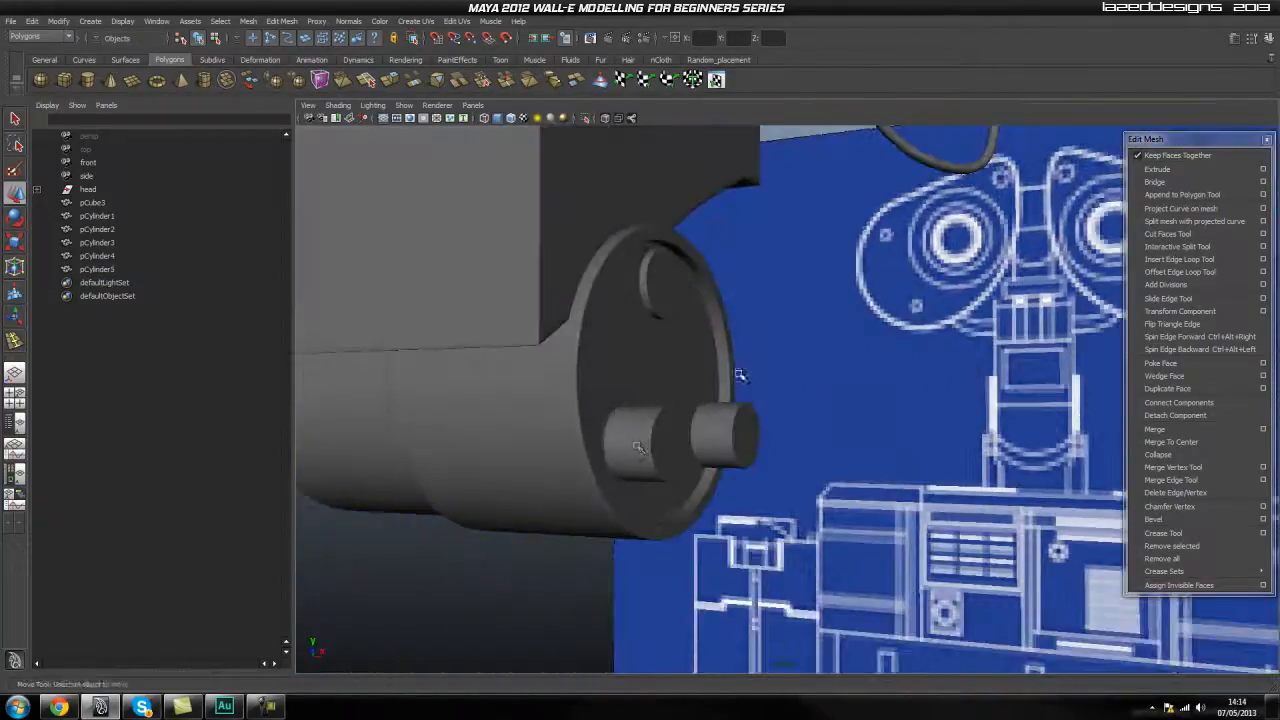
left_click(684, 456)
left_click_drag(676, 452, 621, 455)
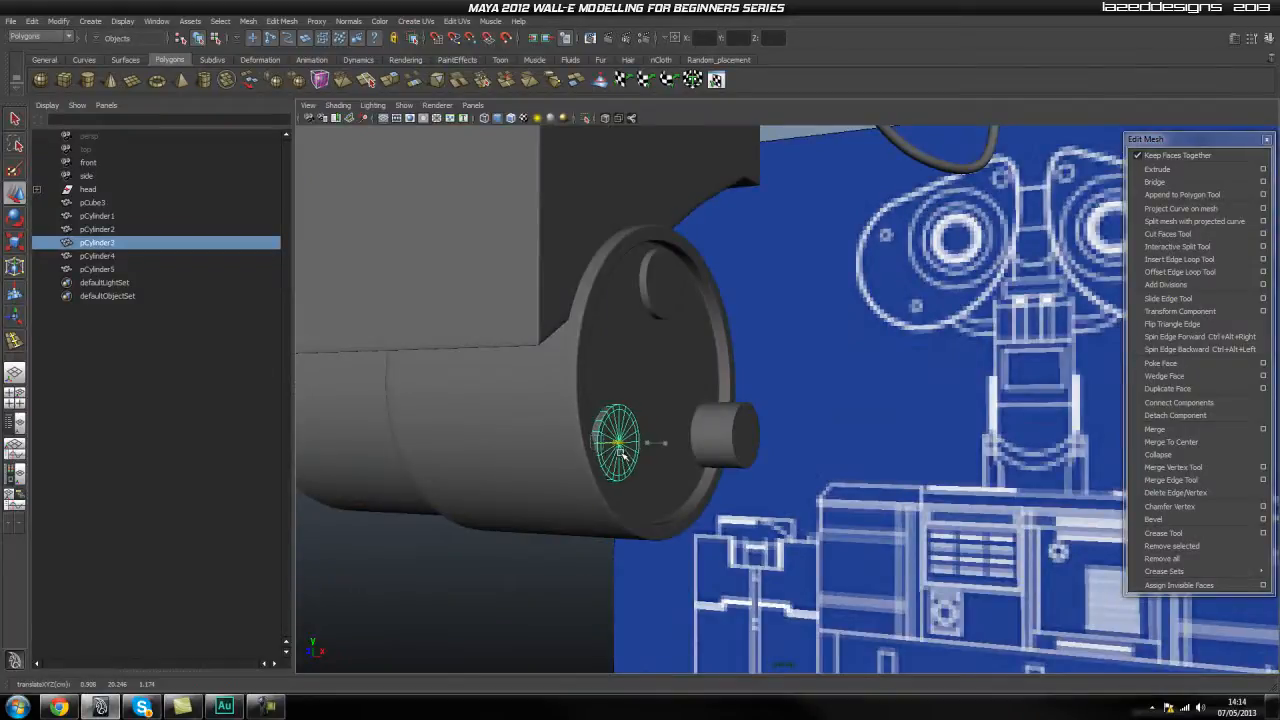
left_click(740, 440)
left_click_drag(747, 440, 706, 442)
left_click(791, 437)
Examine the three raised discs on the larger cylinder's cap from several angles.
left_click_drag(791, 437, 686, 480, "alt")
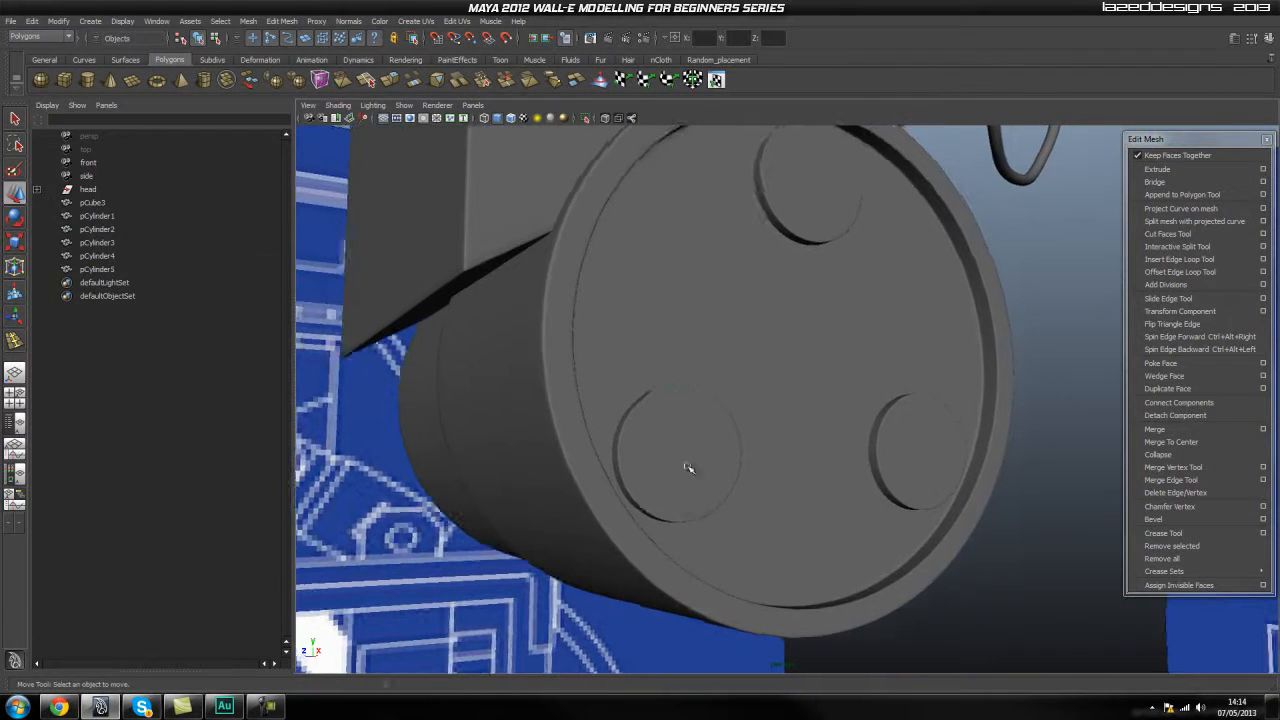
left_click(684, 476)
left_click(1054, 394)
left_click_drag(1054, 394, 855, 448, "alt")
left_click(810, 277)
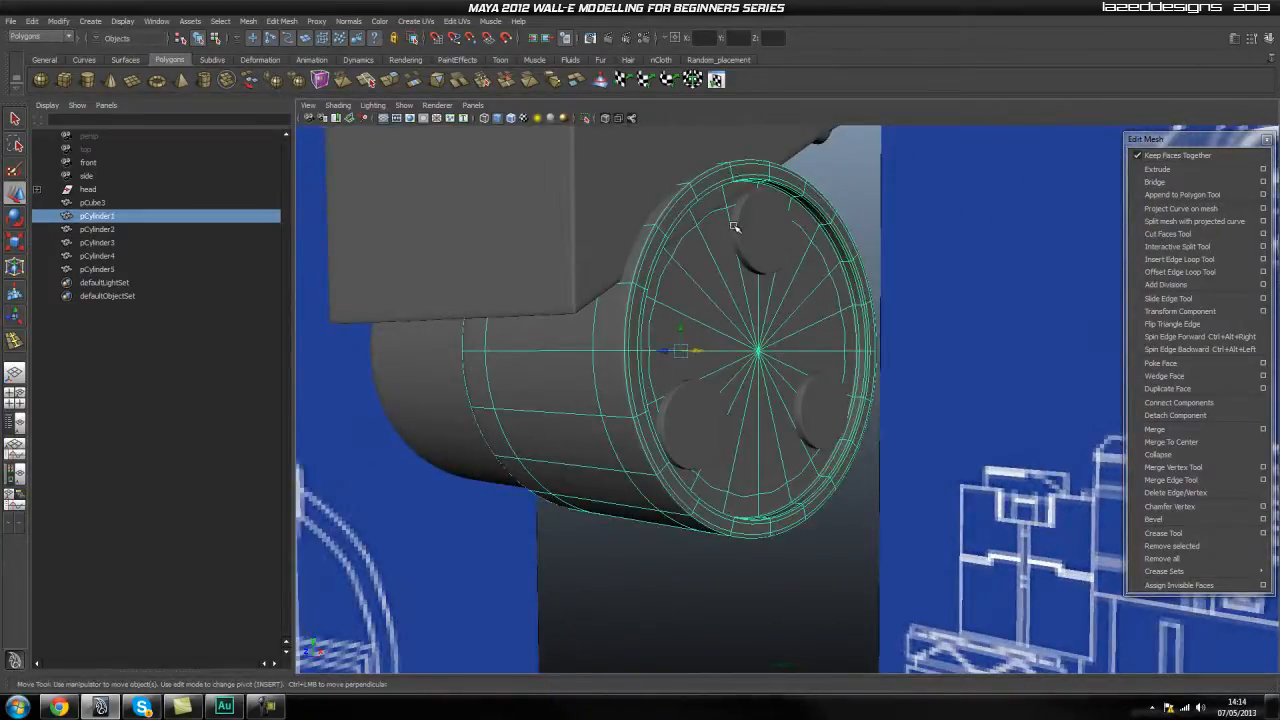
left_click(925, 231)
left_click_drag(925, 231, 806, 487, "alt")
middle_click_drag(806, 487, 670, 500, "alt")
scroll(670, 500, "up", 4)
left_click_drag(670, 500, 700, 440, "alt")
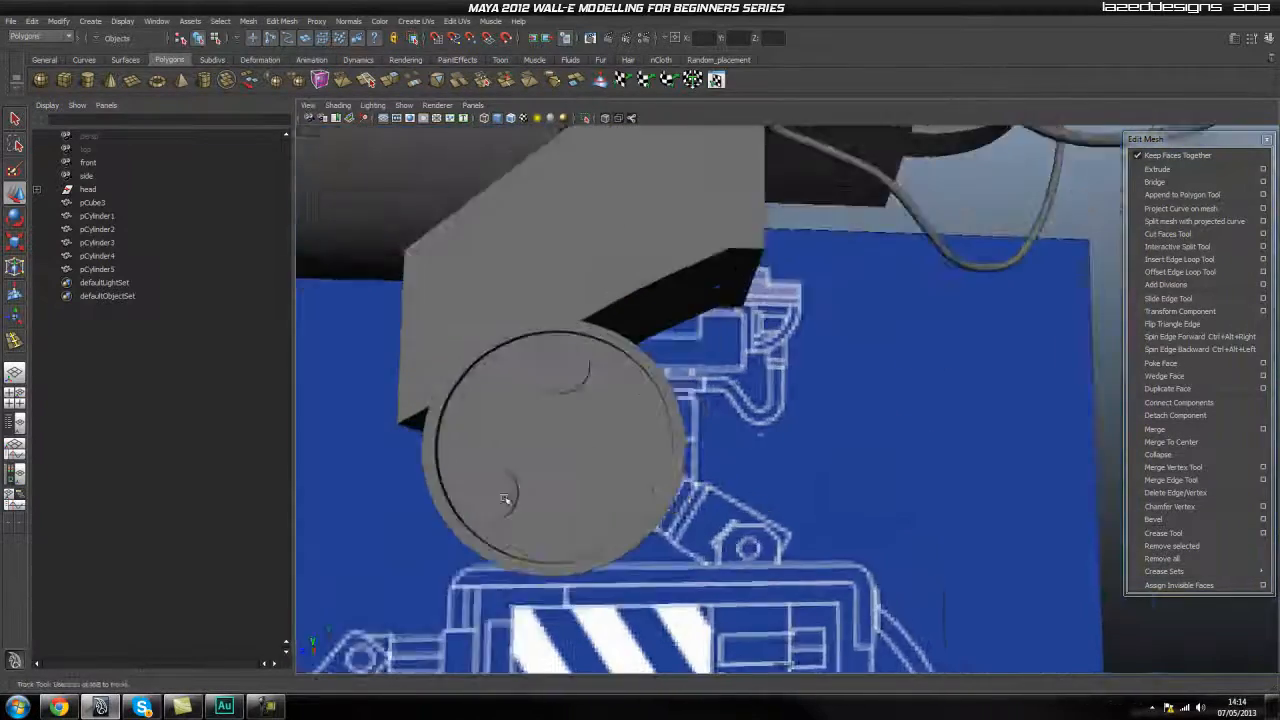
Select all the triangular faces that make up the recessed cap of the larger cylinder.
scroll(686, 437, "up", 5)
left_click_drag(620, 450, 670, 474, "alt")
left_click(560, 426)
mouse_move(560, 426)
left_mouse_down("alt")
mouse_move(529, 449)
mouse_move(609, 449)
mouse_move(576, 440)
left_mouse_up("alt")
right_click(607, 403)
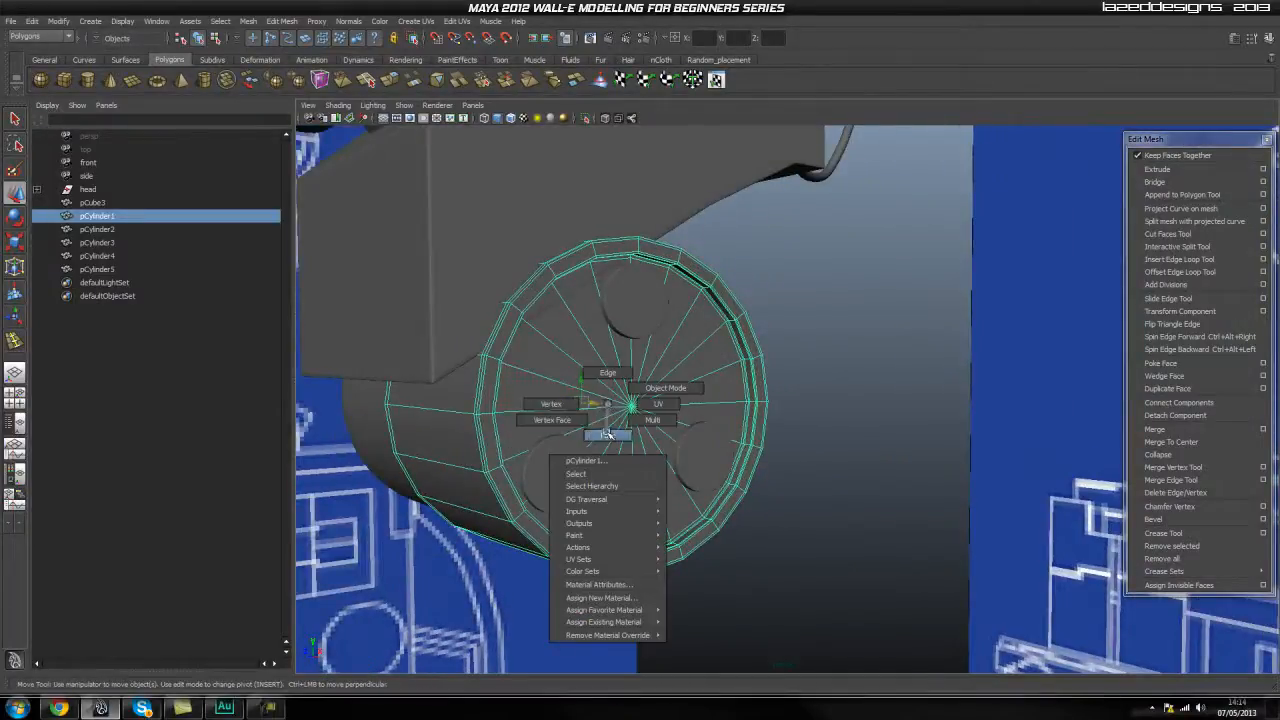
right_click_drag(607, 403, 608, 434)
left_click(571, 346)
left_click(592, 322, "shift")
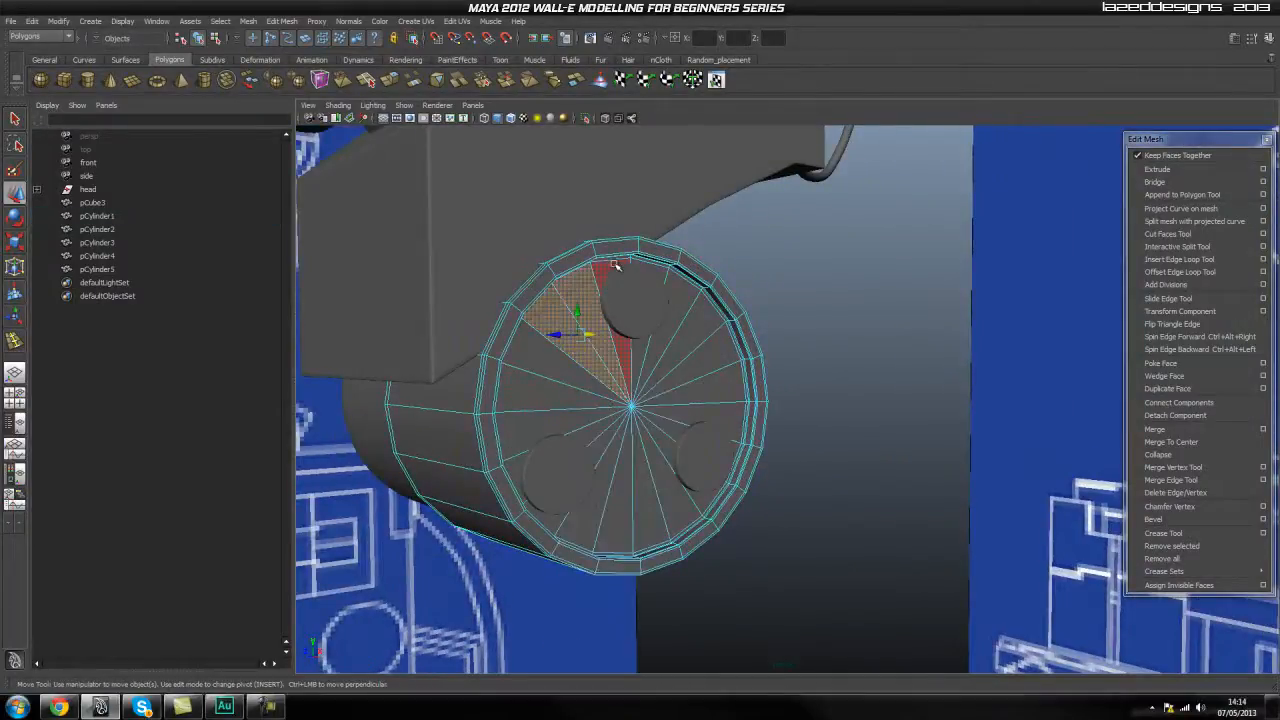
left_click(616, 265, "shift")
left_click(686, 284, "shift")
left_click(712, 345, "shift")
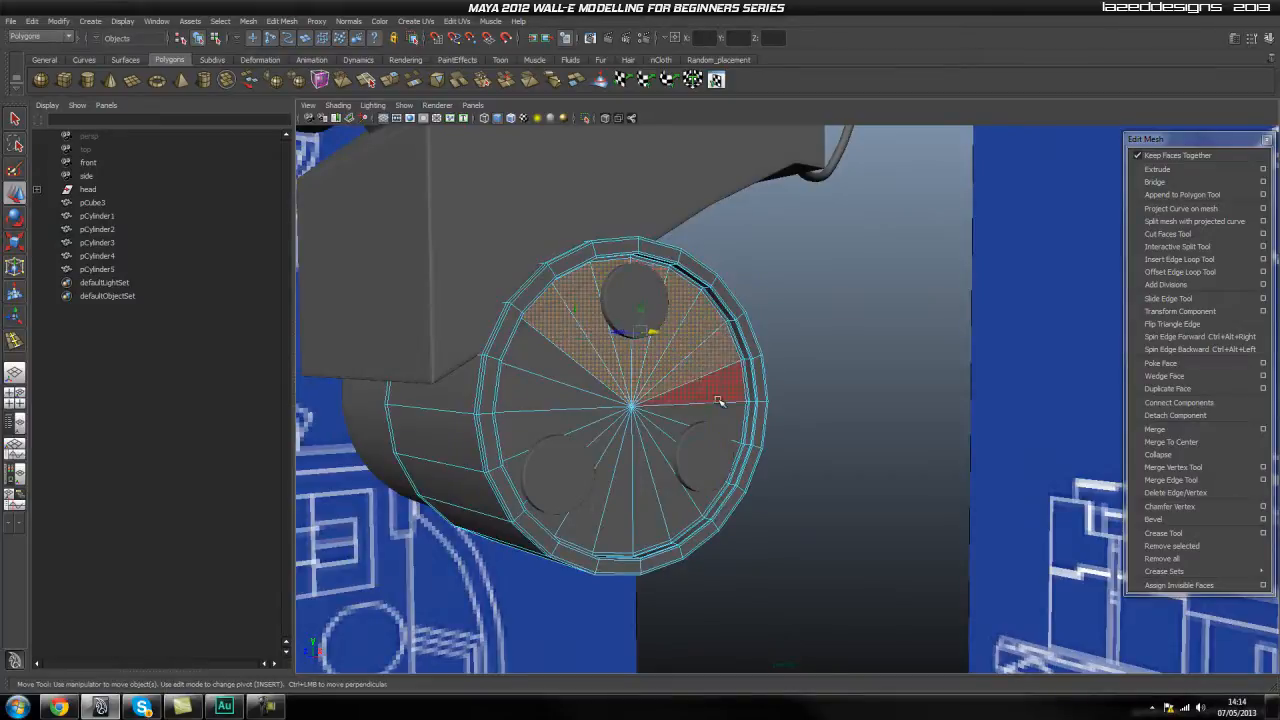
left_click(722, 388, "shift")
left_click(729, 423, "shift")
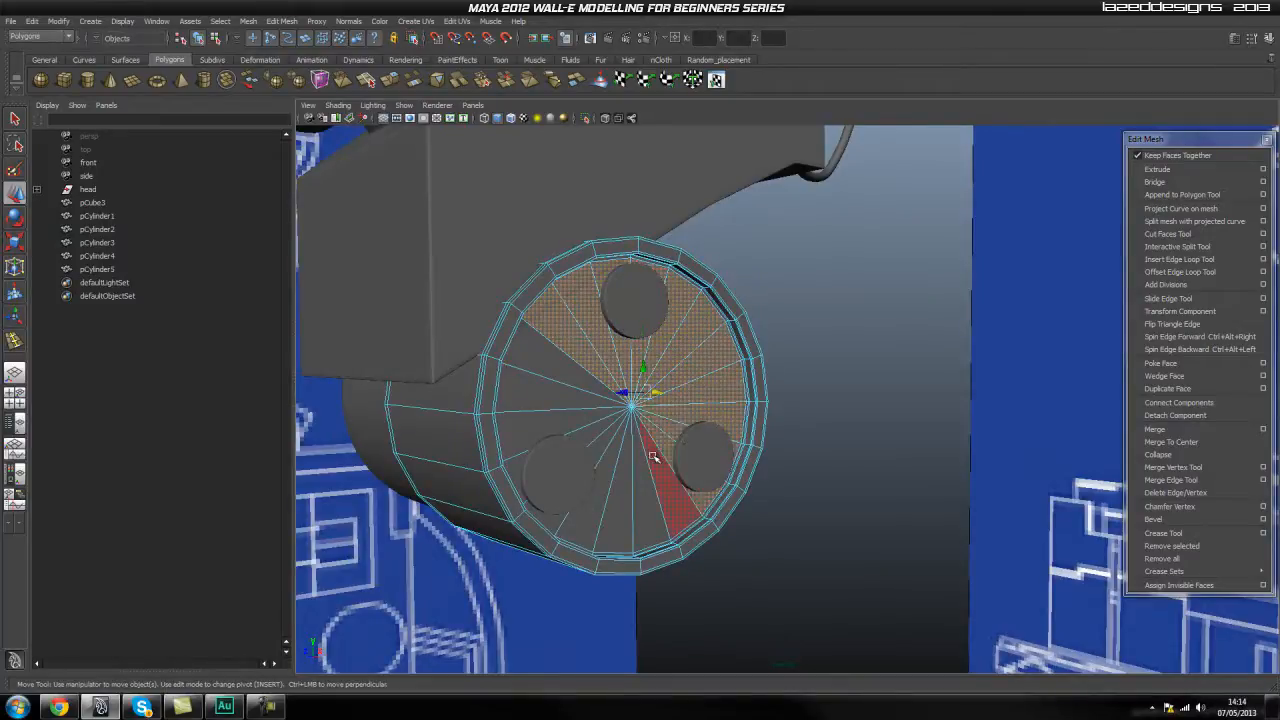
left_click(652, 458, "shift")
left_click(638, 463, "shift")
left_click(624, 465, "shift")
left_click(610, 460, "shift")
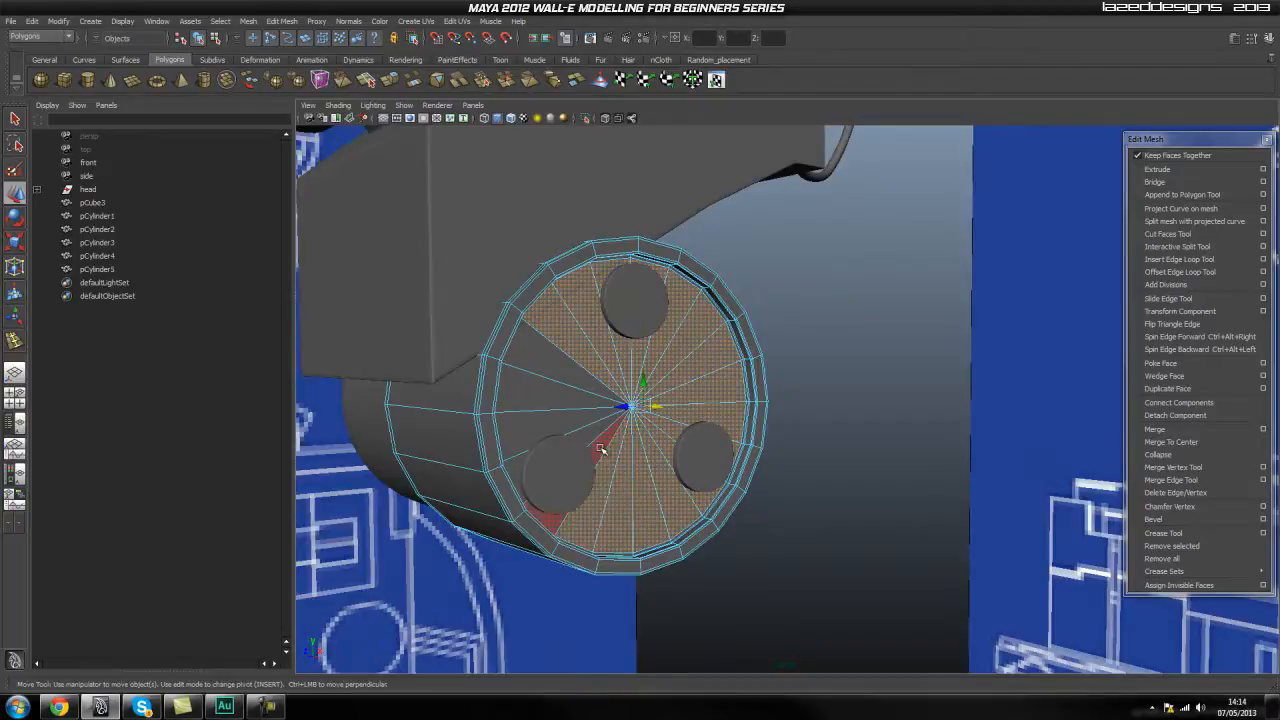
left_click(563, 420, "shift")
left_click(553, 393, "shift")
left_click(548, 362, "shift")
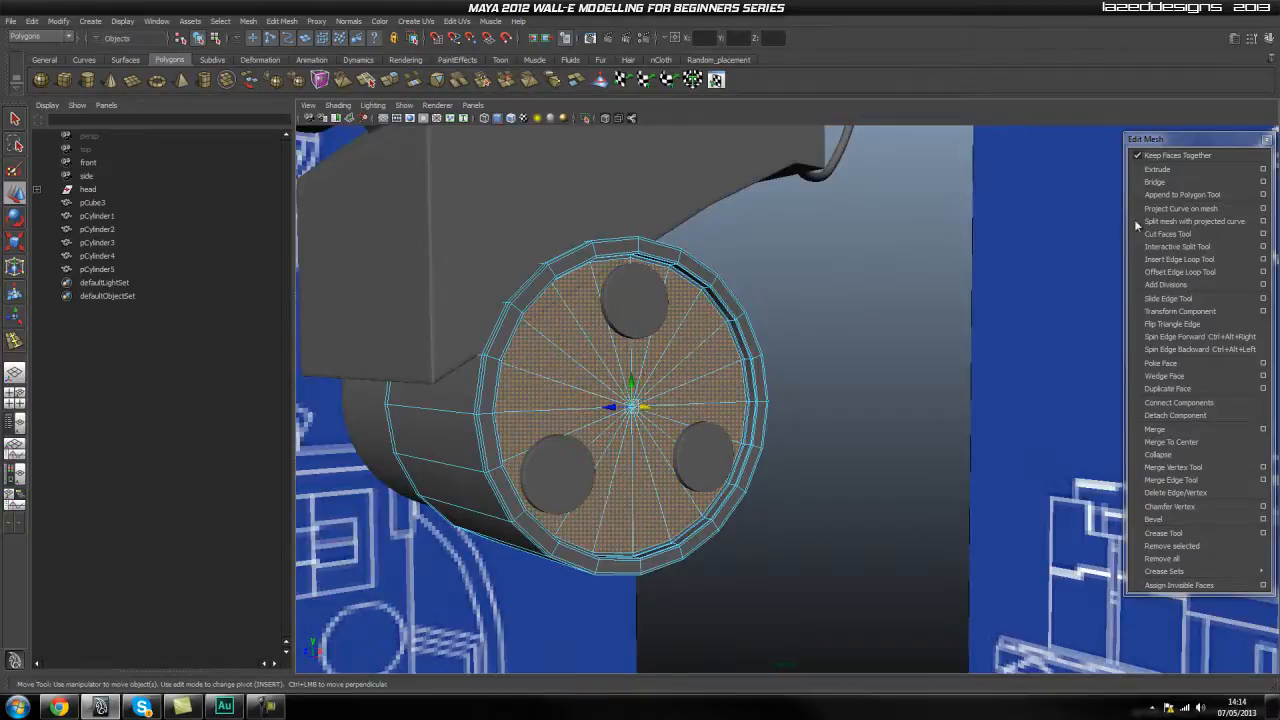
Extrude the selected cap faces and scale them down evenly to a small circle between the three raised discs.
left_click(1157, 170)
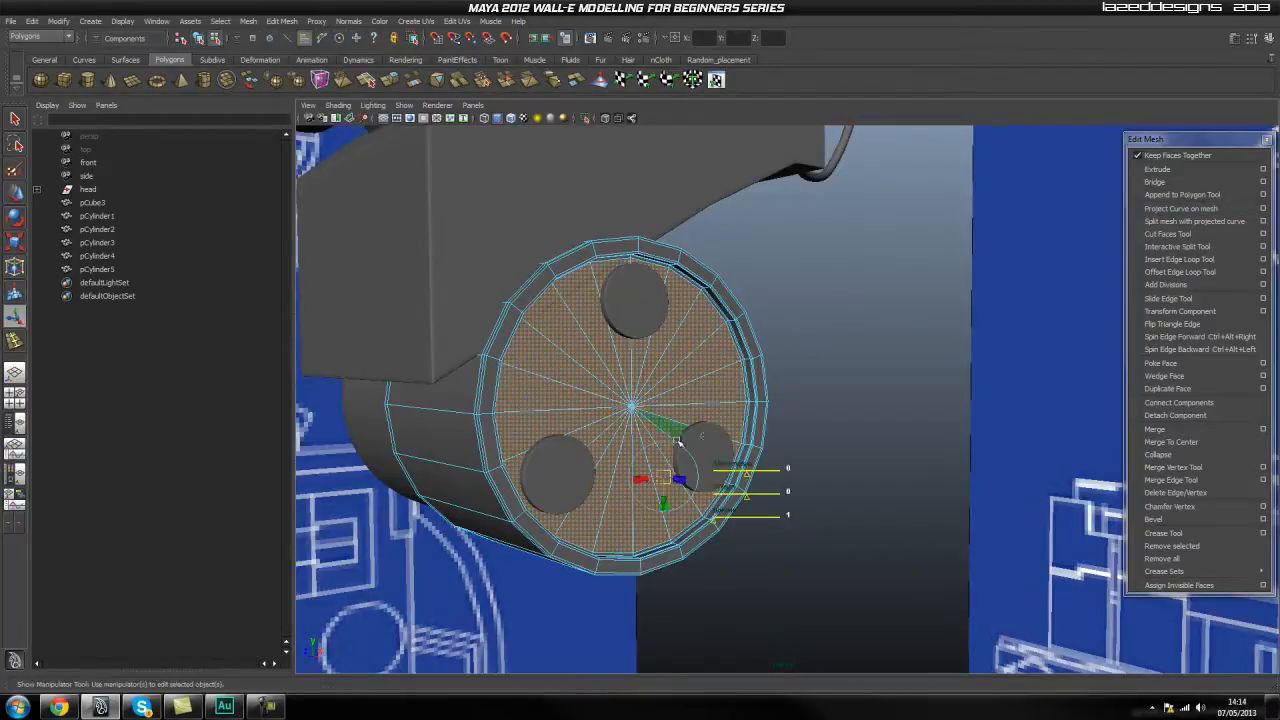
key("r")
left_click_drag(632, 412, 485, 551)
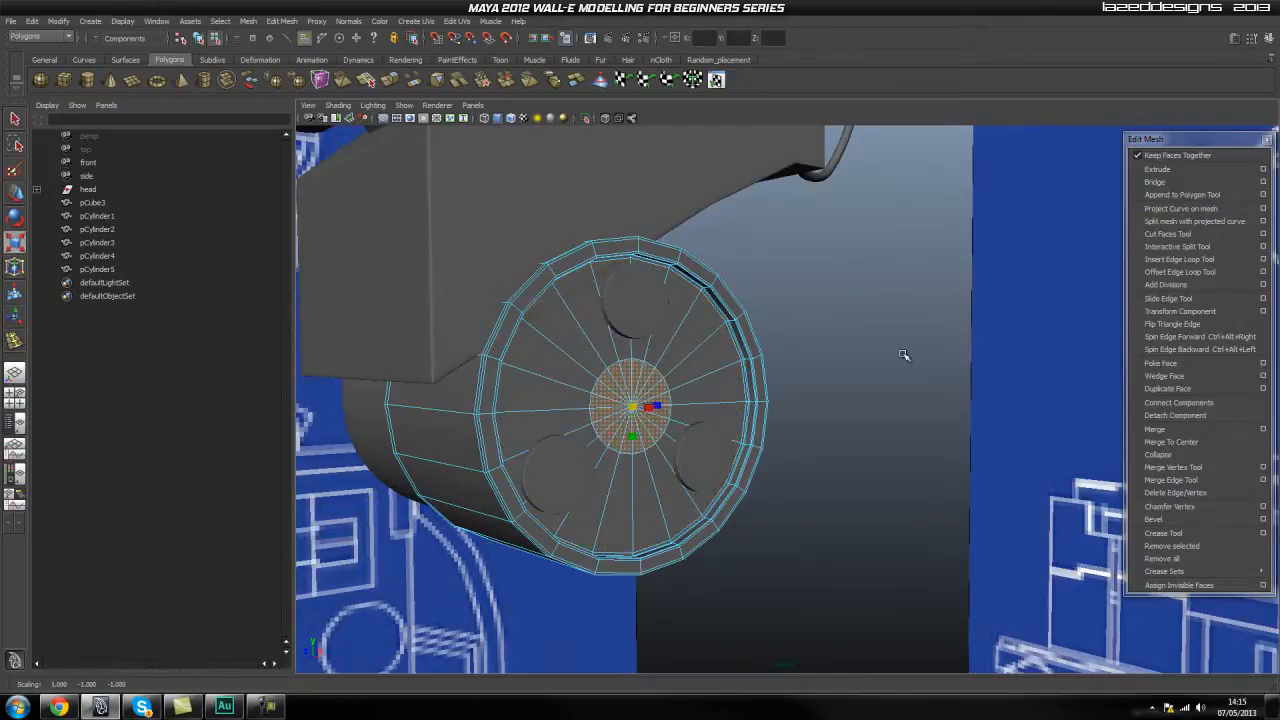
Extrude the central circle again and scale it slightly inward to leave a very narrow border ring.
left_click(1150, 170)
key("r")
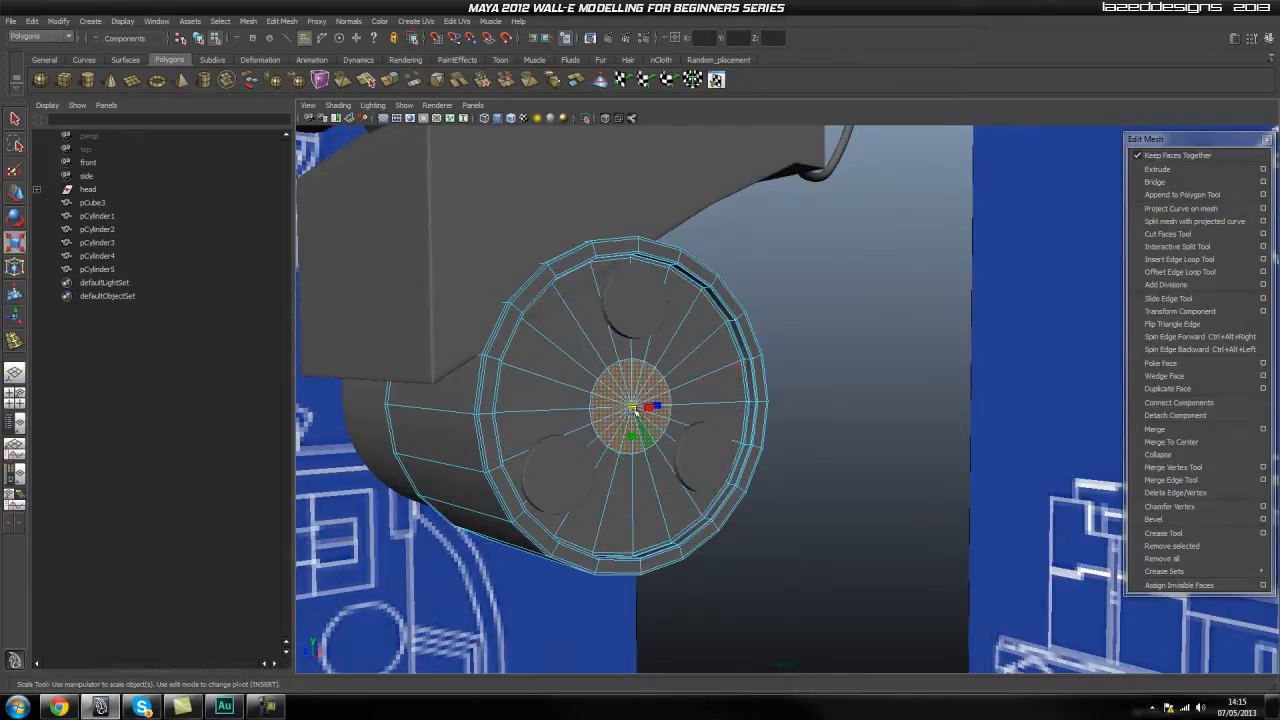
scroll(630, 413, "up", 6)
middle_click_drag(557, 437, 671, 437, "alt")
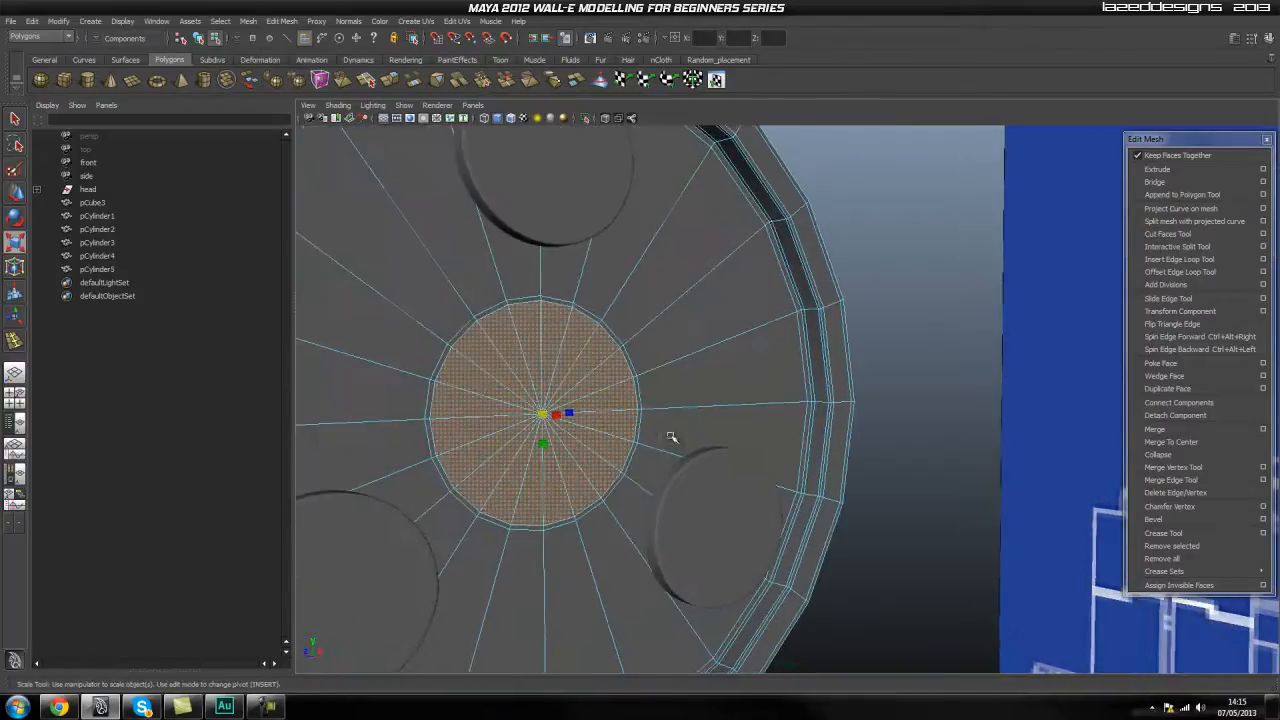
Extrude the central circle inward twice, first very slightly for a tight edge, then deeper to form a round recess in the cap.
left_click(1157, 169)
left_click_drag(660, 440, 696, 464, "alt")
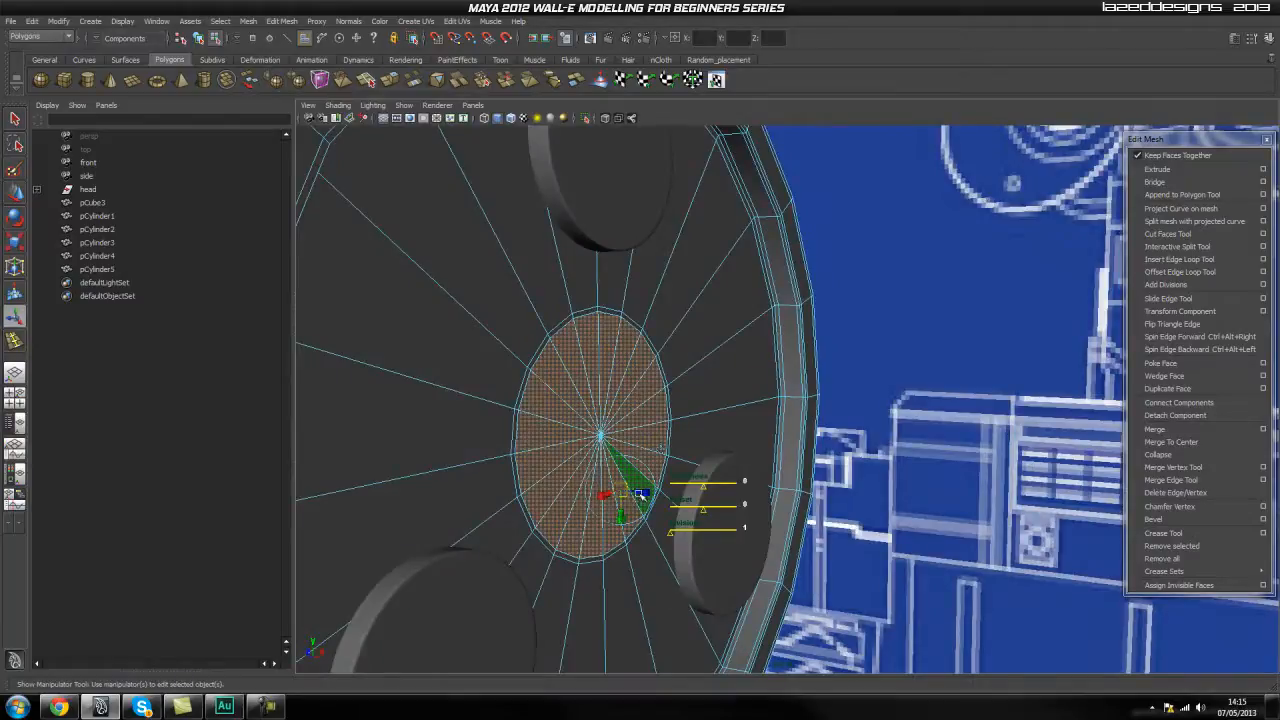
left_click_drag(638, 493, 635, 493)
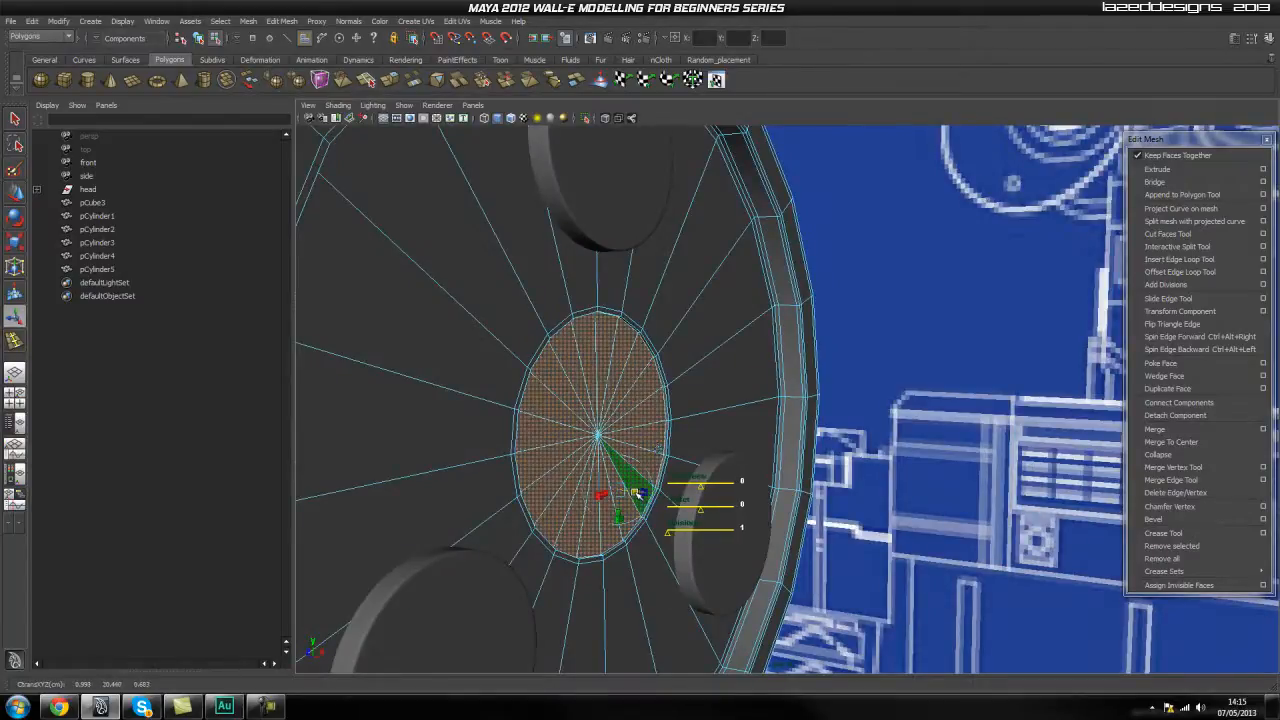
left_click(1185, 171)
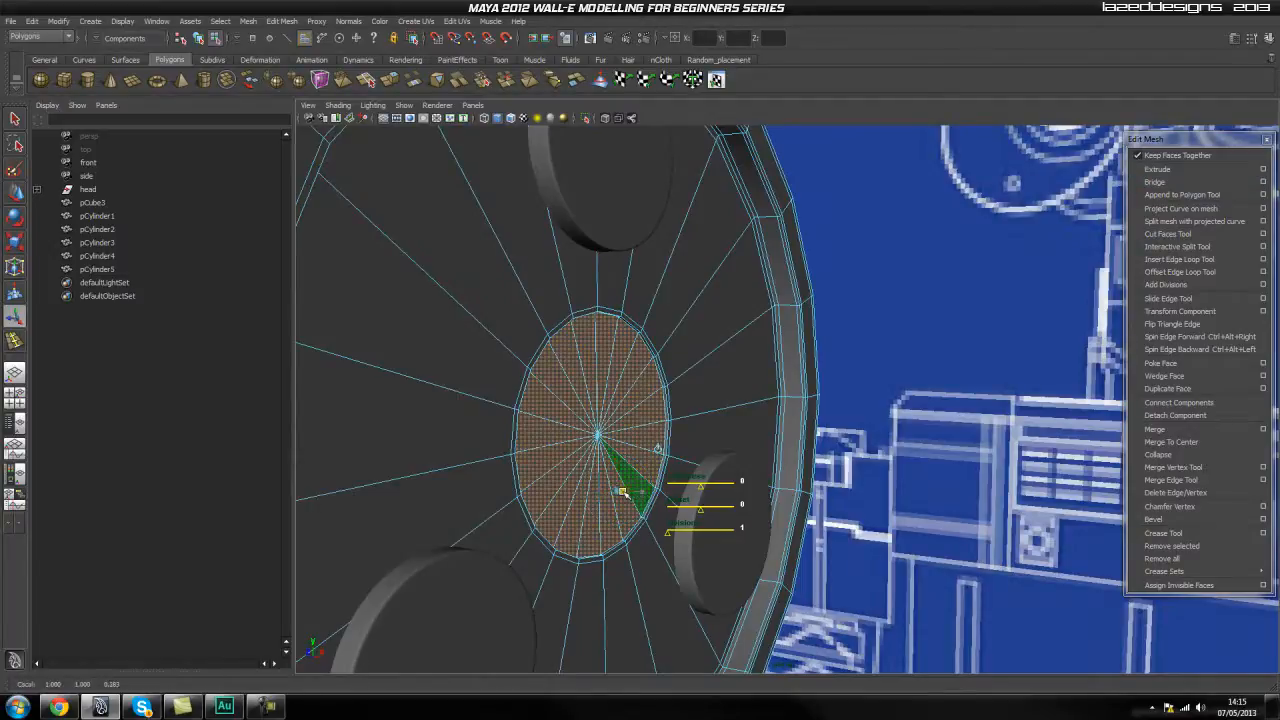
left_click_drag(634, 494, 617, 492)
left_click_drag(765, 480, 736, 472, "alt")
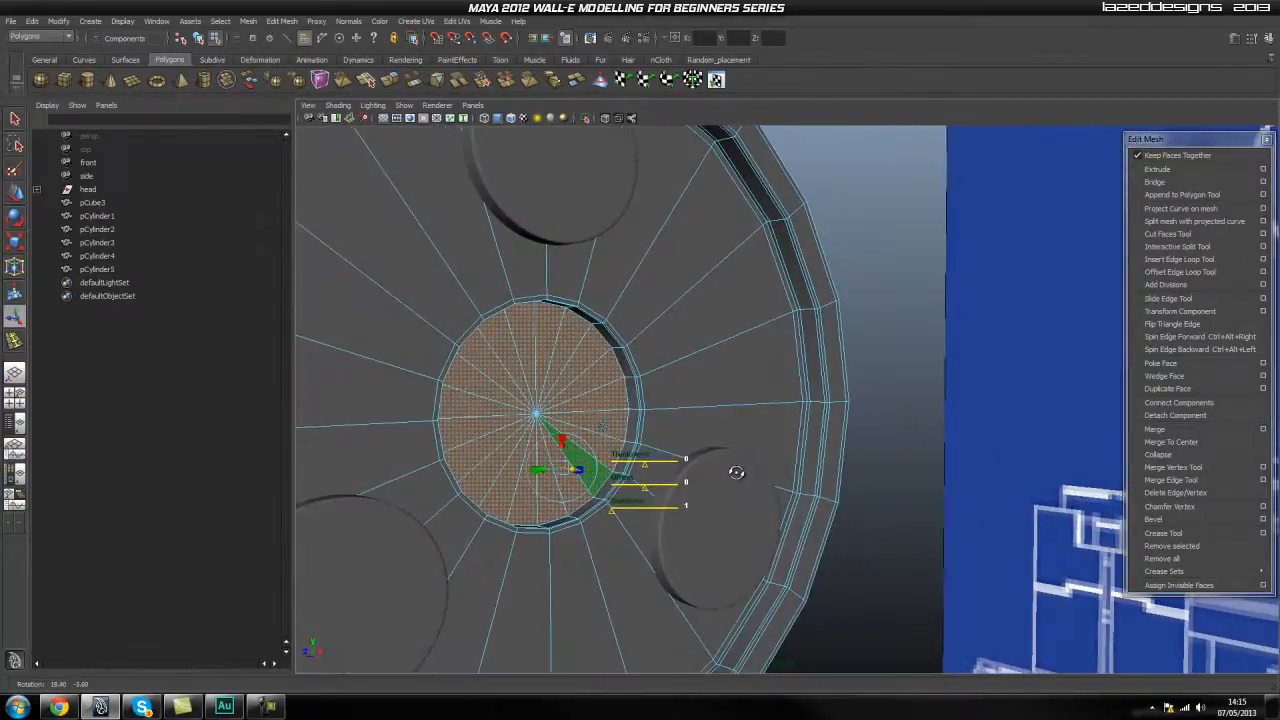
left_click_drag(621, 432, 575, 512, "alt")
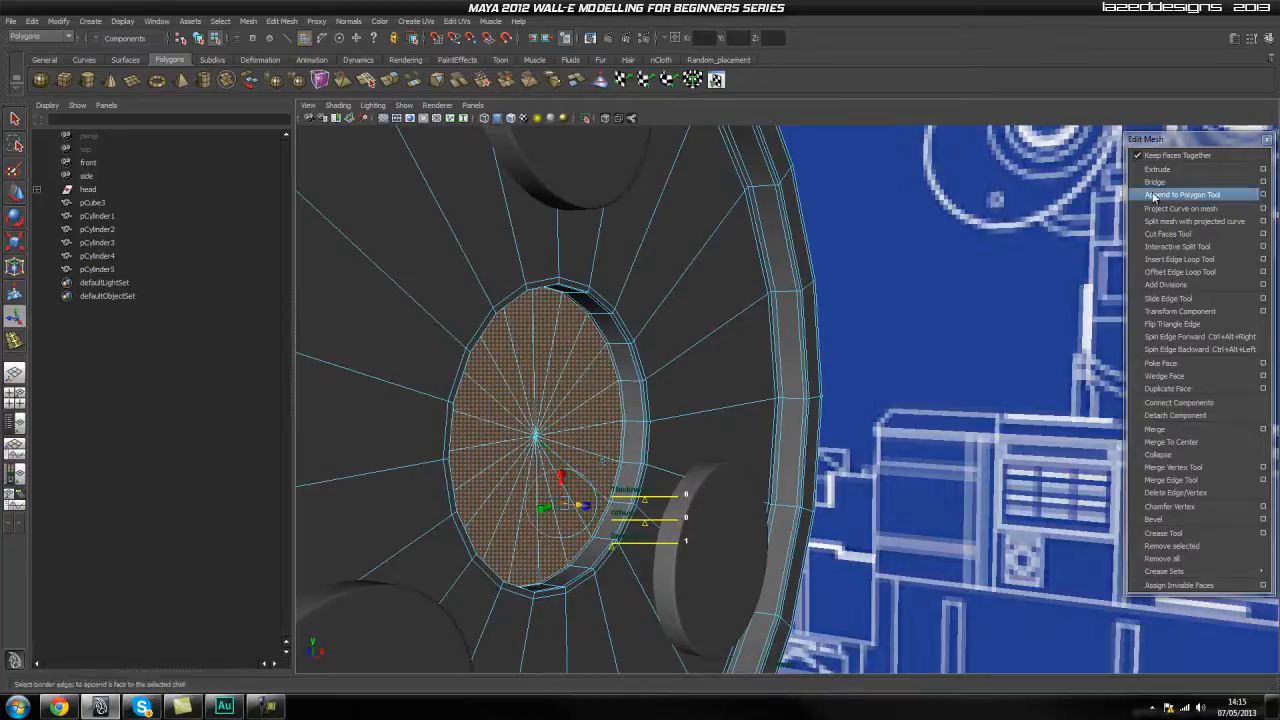
key("r")
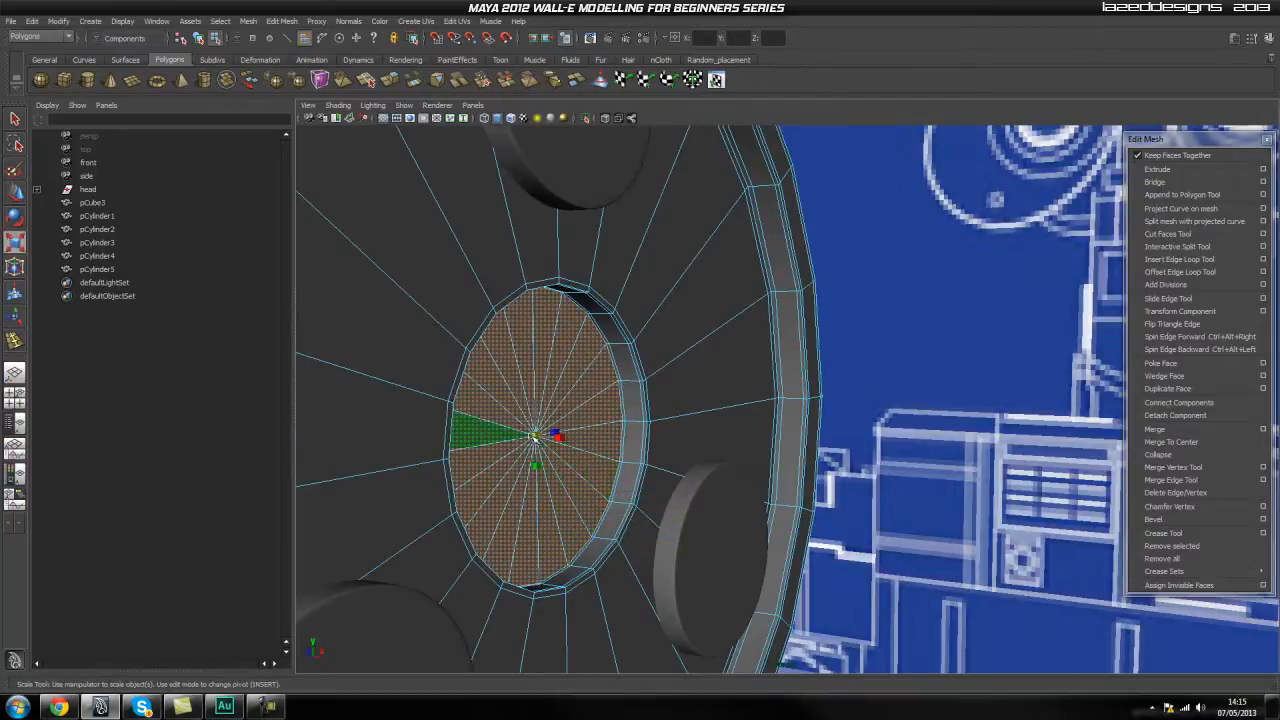
Clear the face selection and examine the recessed centre of the cap in object mode from several angles.
left_click(953, 387)
key("q")
right_click_drag(609, 361, 664, 345)
left_click(911, 391)
left_click_drag(911, 395, 686, 502, "alt")
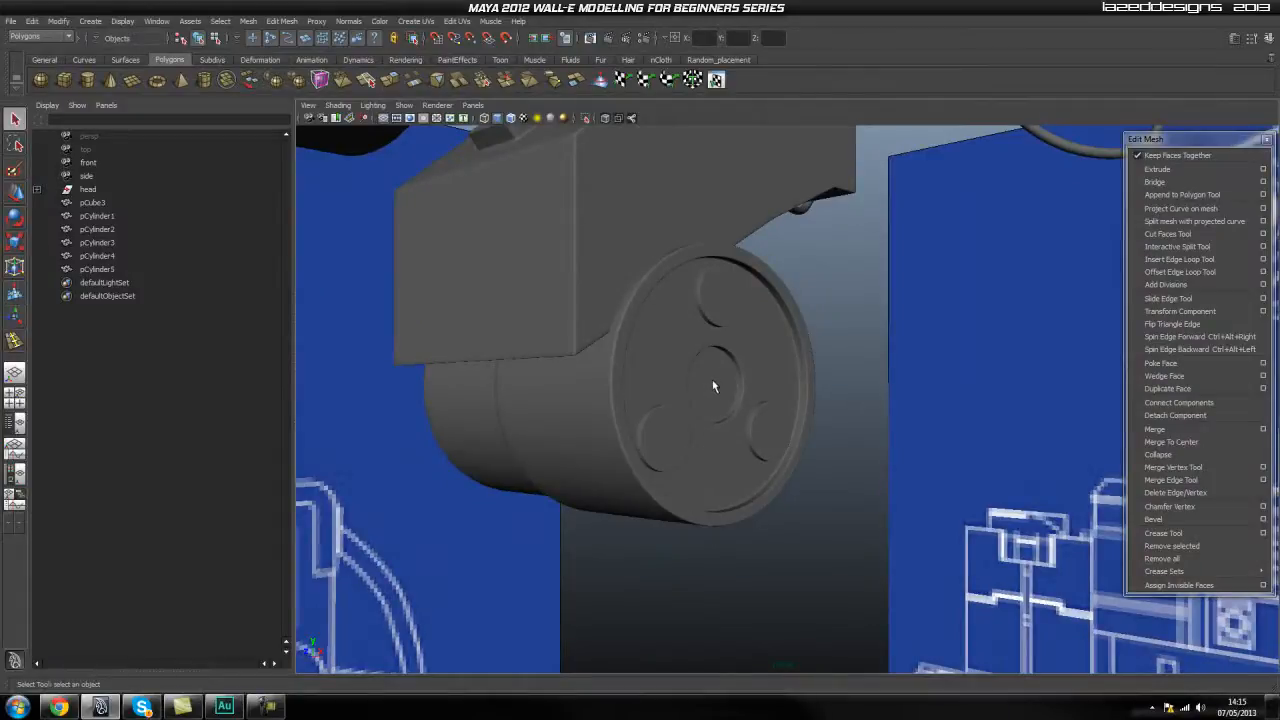
left_click_drag(868, 427, 642, 510, "alt")
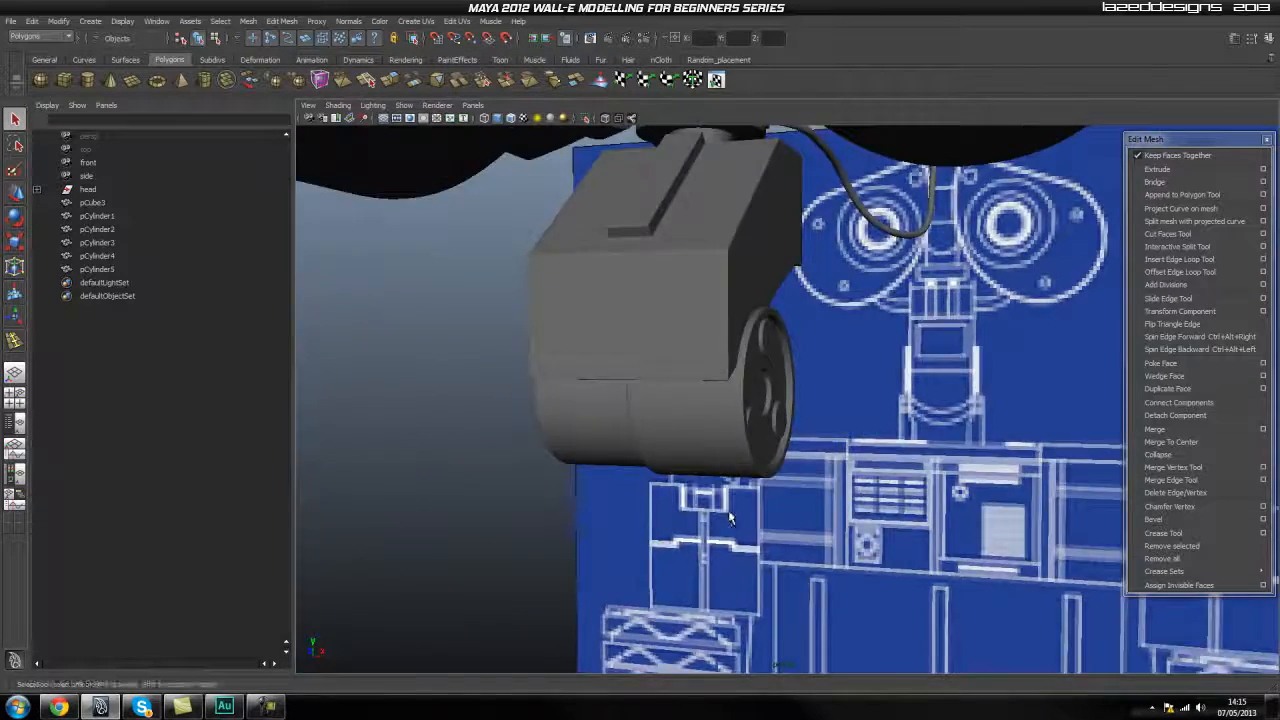
left_click_drag(642, 510, 632, 524, "alt")
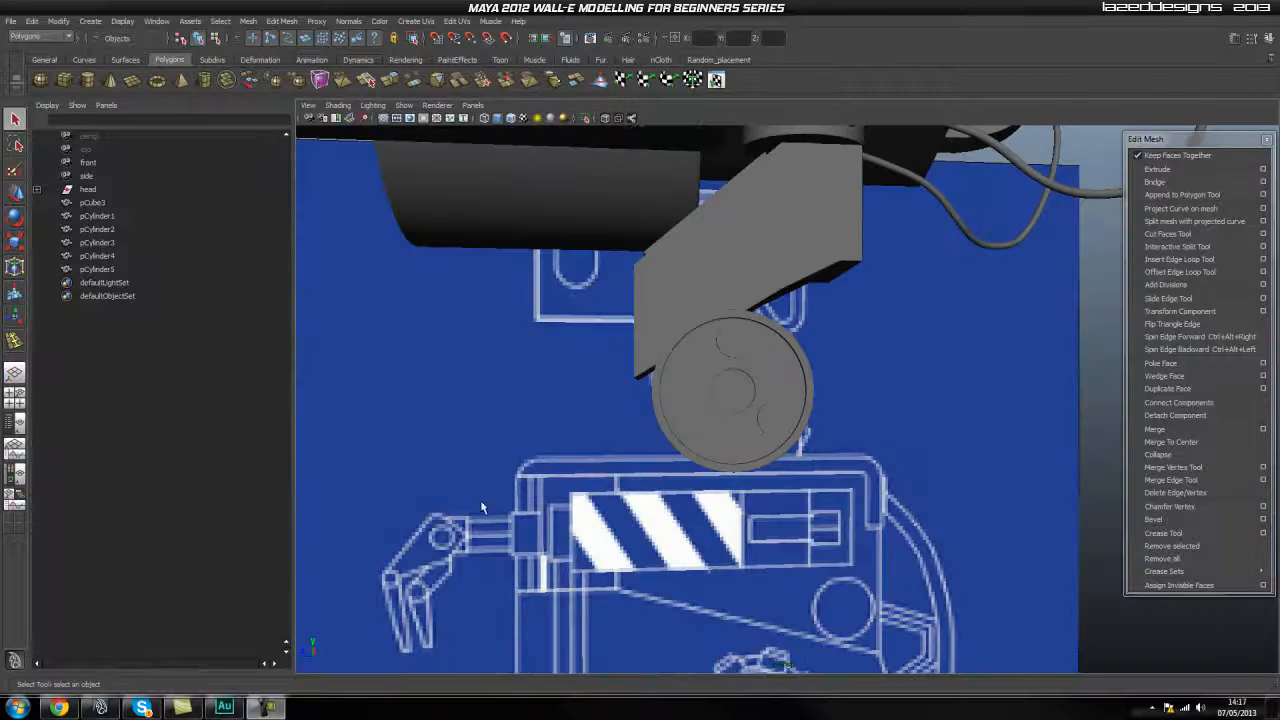
Examine the side-view blueprint of the angled arm and pivot bracket between the larger cylinder and WALL-E's body.
left_click_drag(830, 405, 985, 490, "alt")
scroll(815, 490, "up", 4)
middle_click_drag(815, 490, 843, 446, "alt")
left_click(825, 391)
left_click_drag(825, 391, 729, 453, "alt")
left_click_drag(947, 477, 729, 445, "alt")
key("space")
scroll(572, 393, "up", 5)
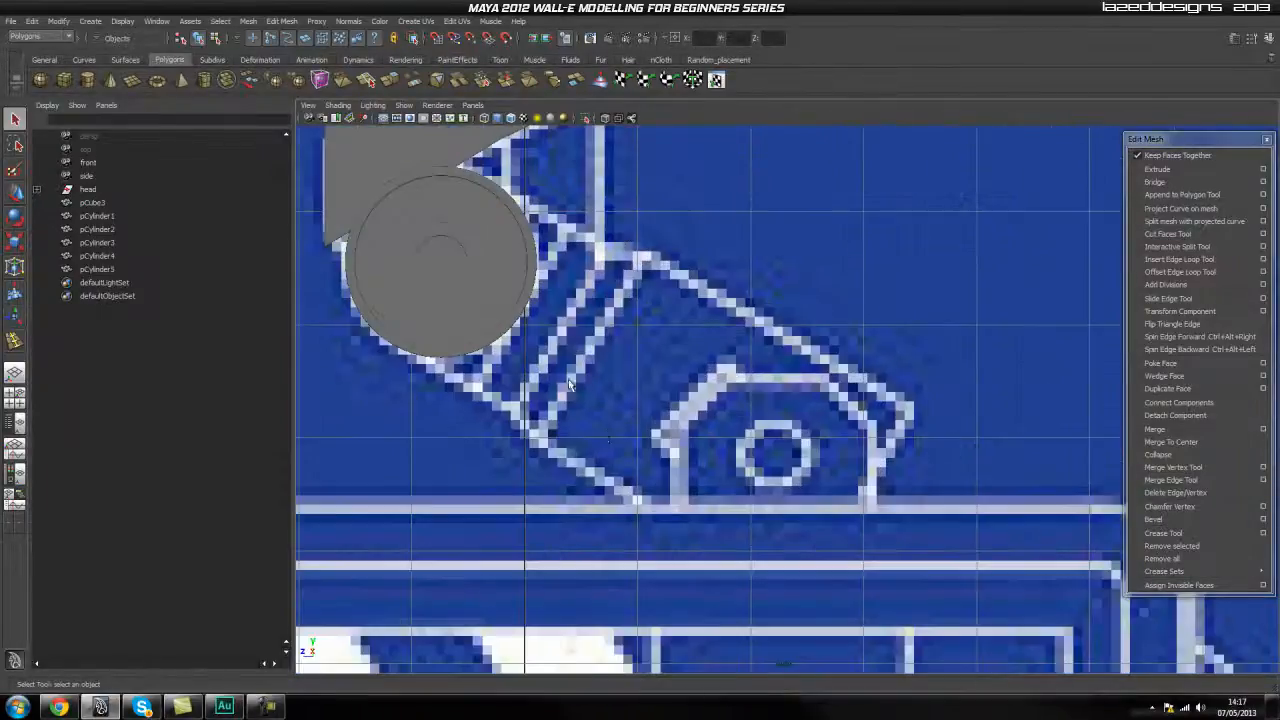
middle_click_drag(632, 451, 692, 541, "alt")
middle_click_drag(614, 396, 678, 425, "alt")
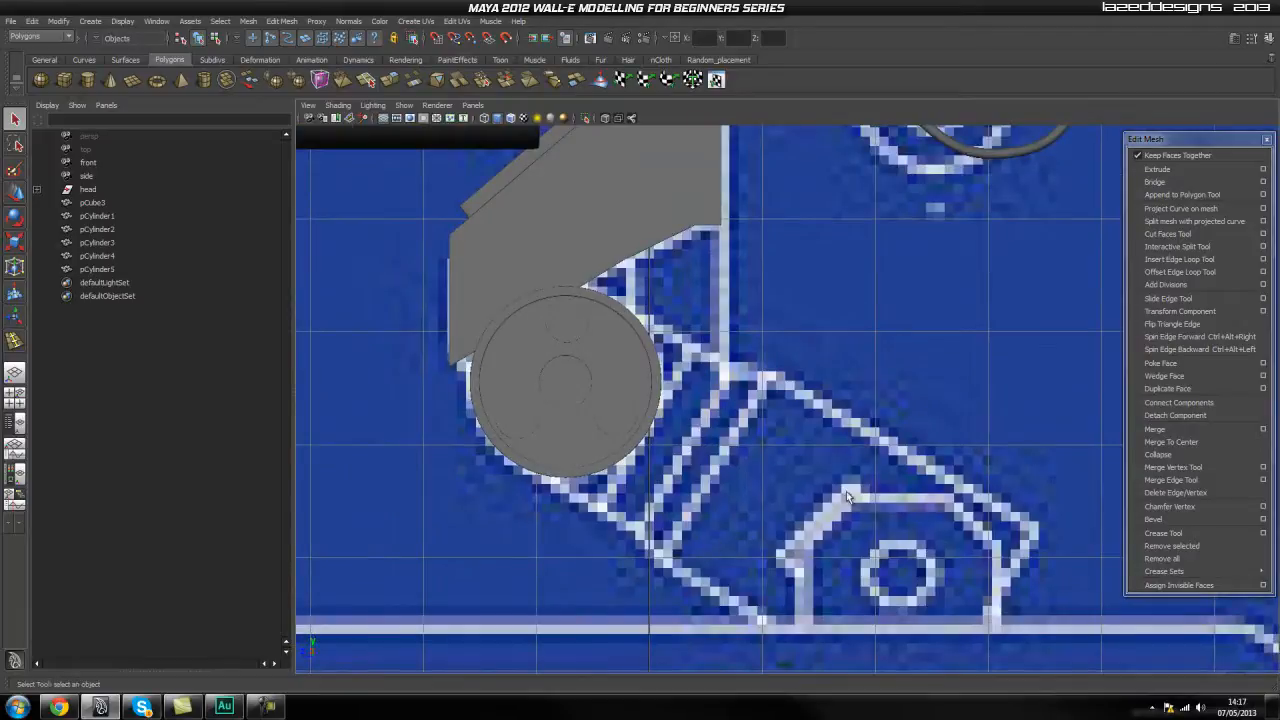
left_click(630, 396)
left_click(682, 430)
right_click_drag(814, 477, 726, 486, "alt")
middle_click_drag(818, 363, 743, 441, "alt")
scroll(743, 441, "up", 1)
scroll(714, 544, "up", 1)
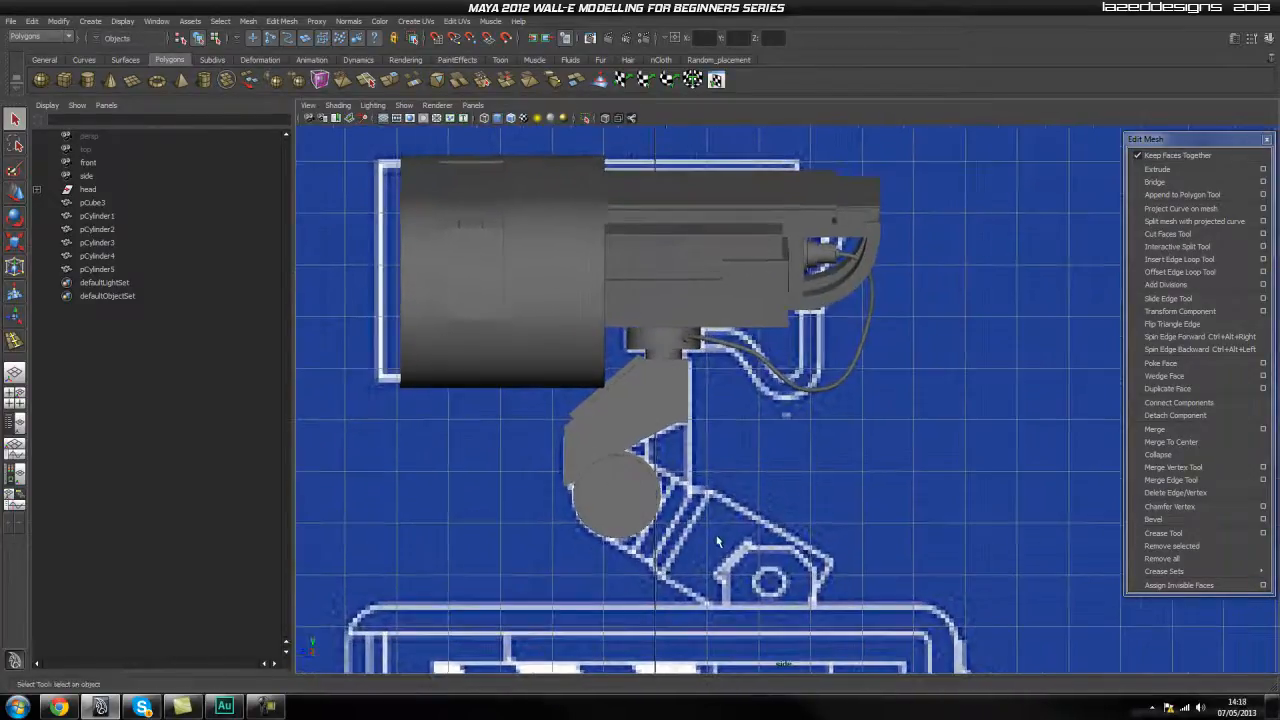